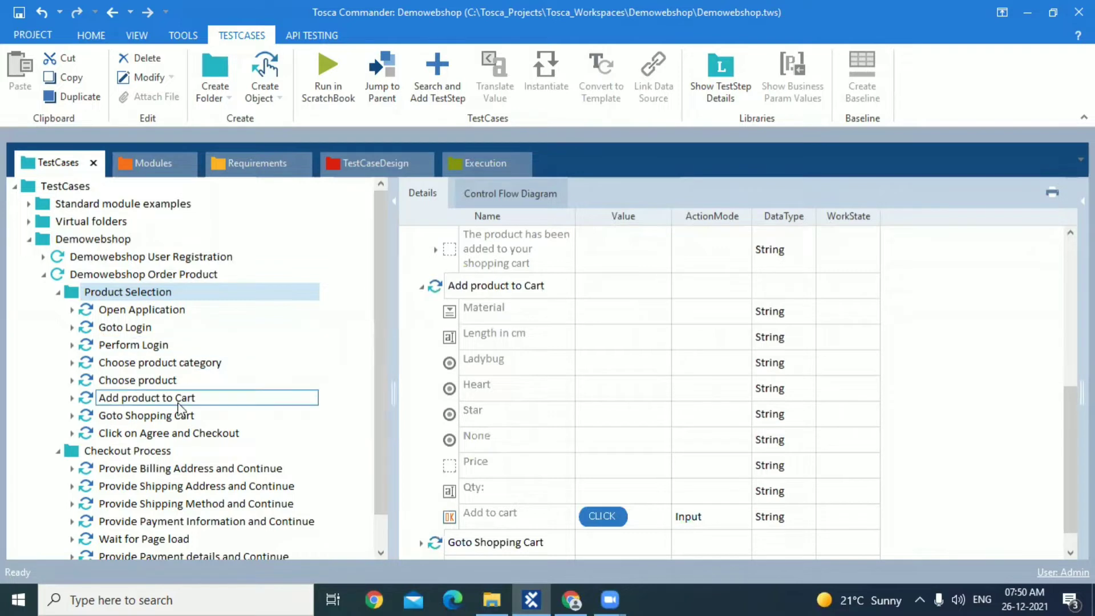
Review the Checkout Process and Order Verification and Logout folders, including the details of the Verify Order Success message step
{"action": "left_click", "coordinate": [153, 455]}
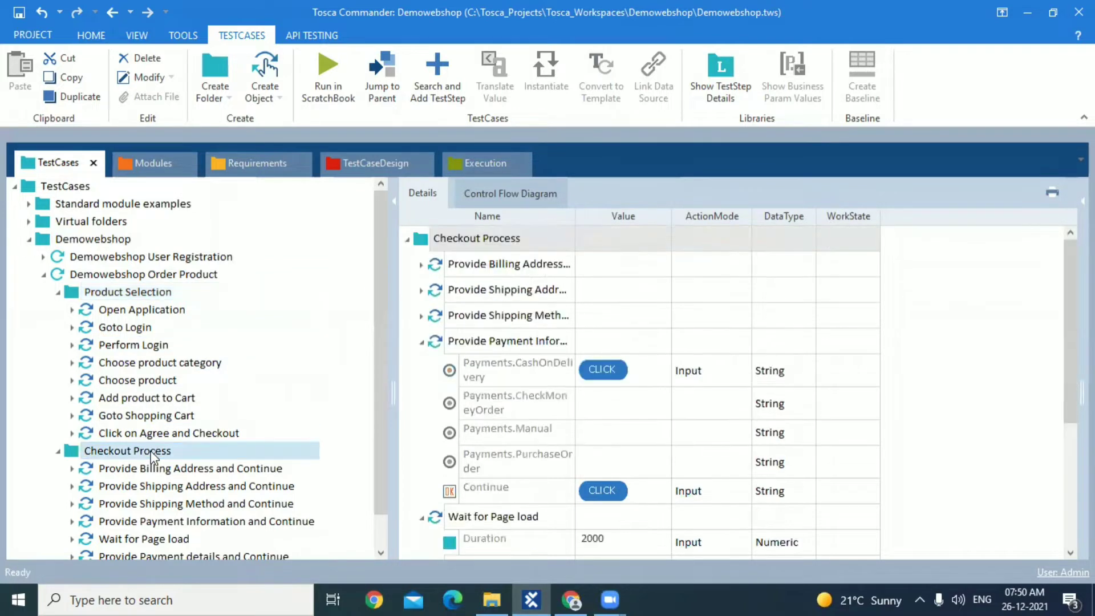
{"action": "scroll", "coordinate": [374, 417], "scroll_direction": "down", "scroll_amount": 1}
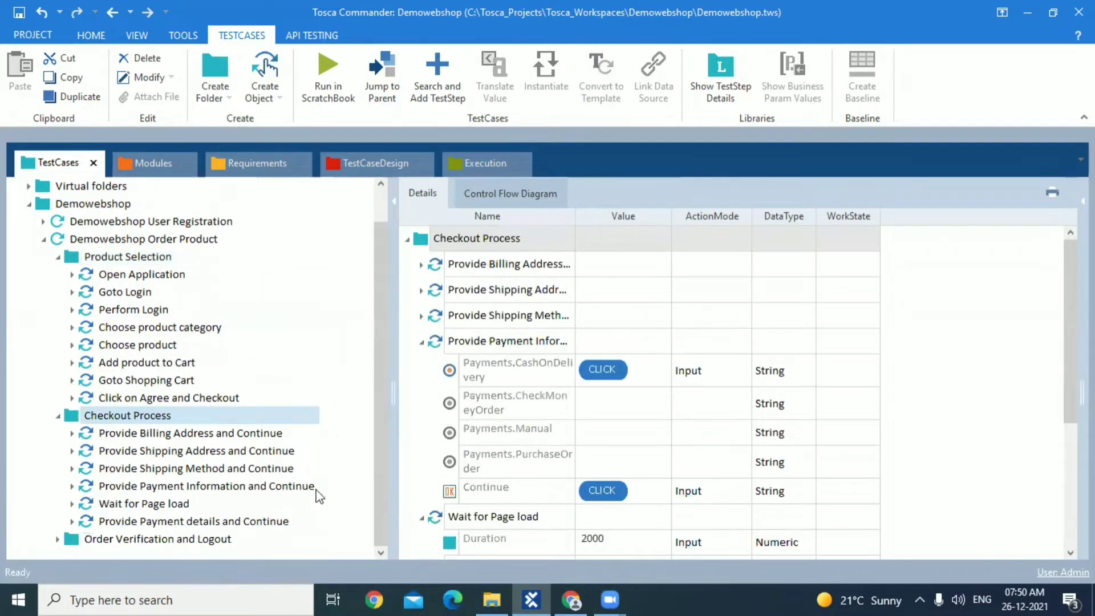
{"action": "left_click", "coordinate": [56, 540]}
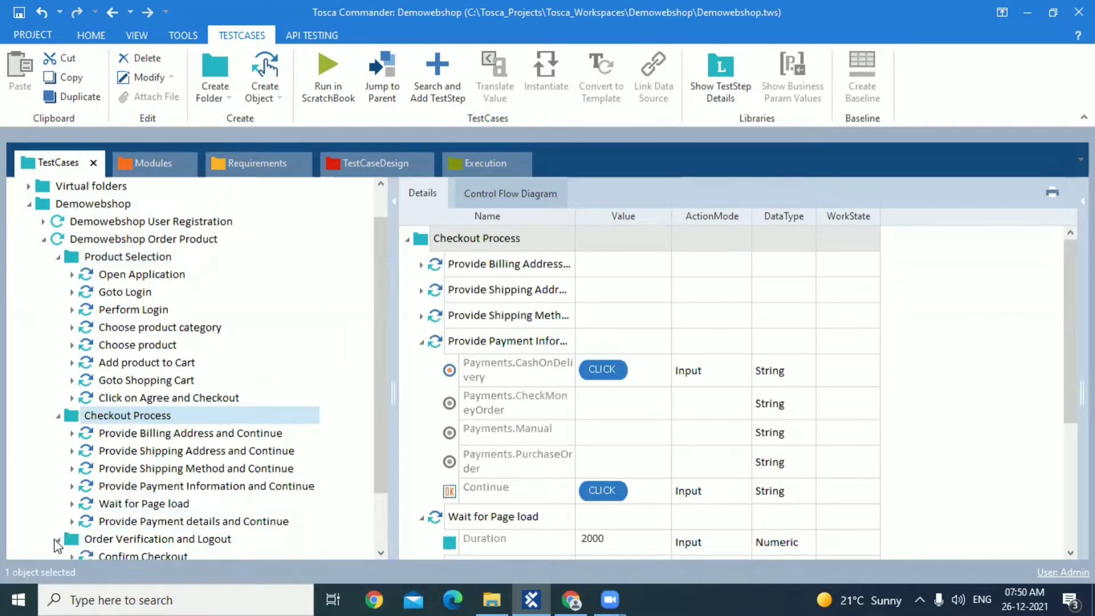
{"action": "left_click_drag", "start_coordinate": [383, 455], "coordinate": [392, 519]}
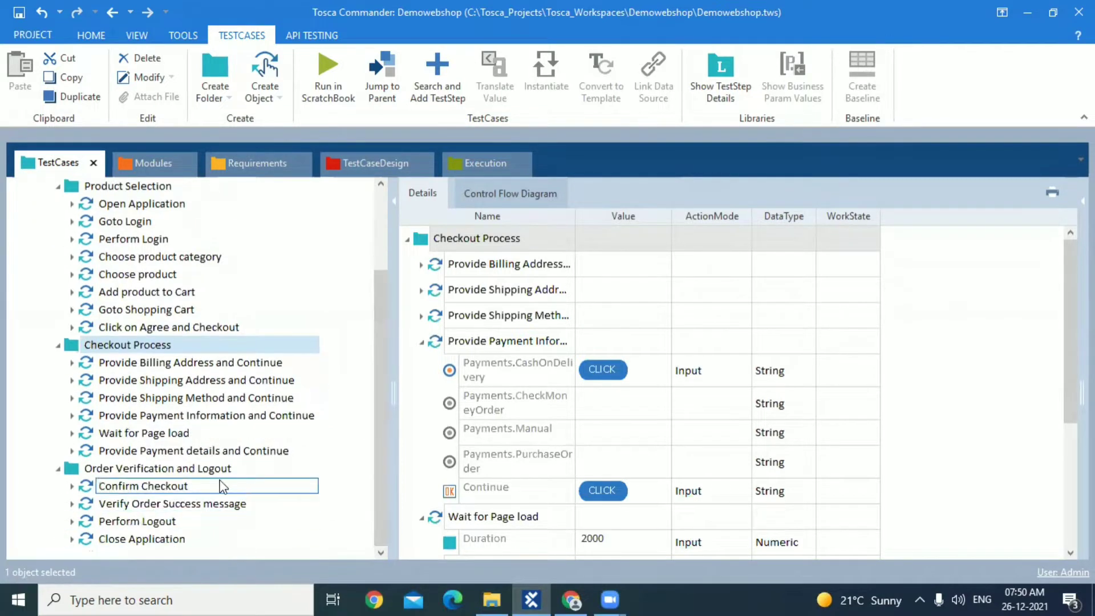
{"action": "left_click", "coordinate": [207, 500]}
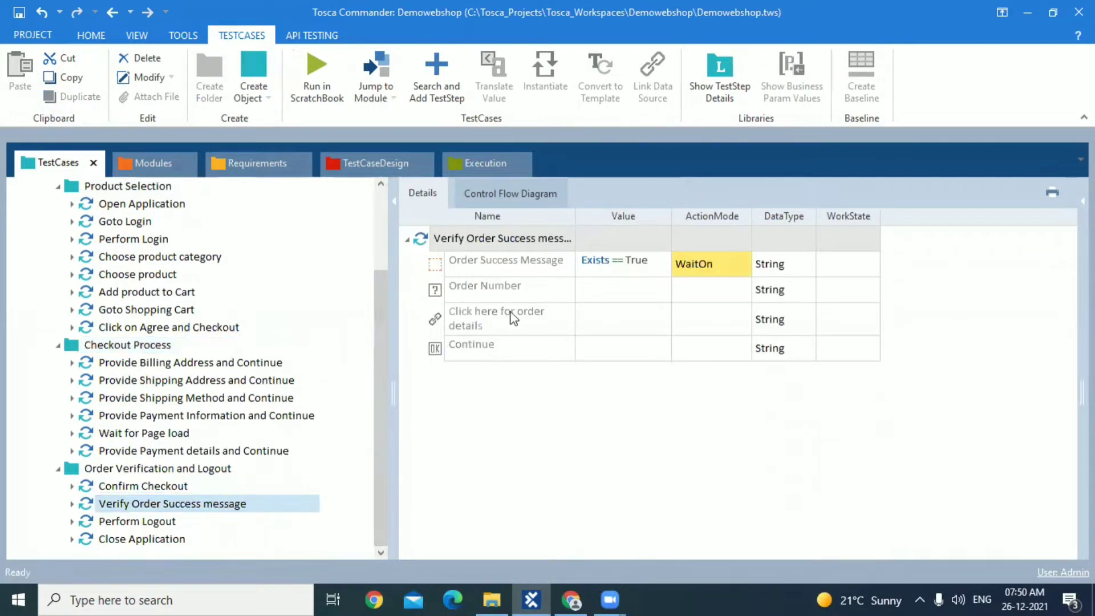
Collapse the three folders under Demowebshop Order Product and run that test case in ScratchBook
{"action": "left_click", "coordinate": [58, 469]}
{"action": "left_click", "coordinate": [60, 416]}
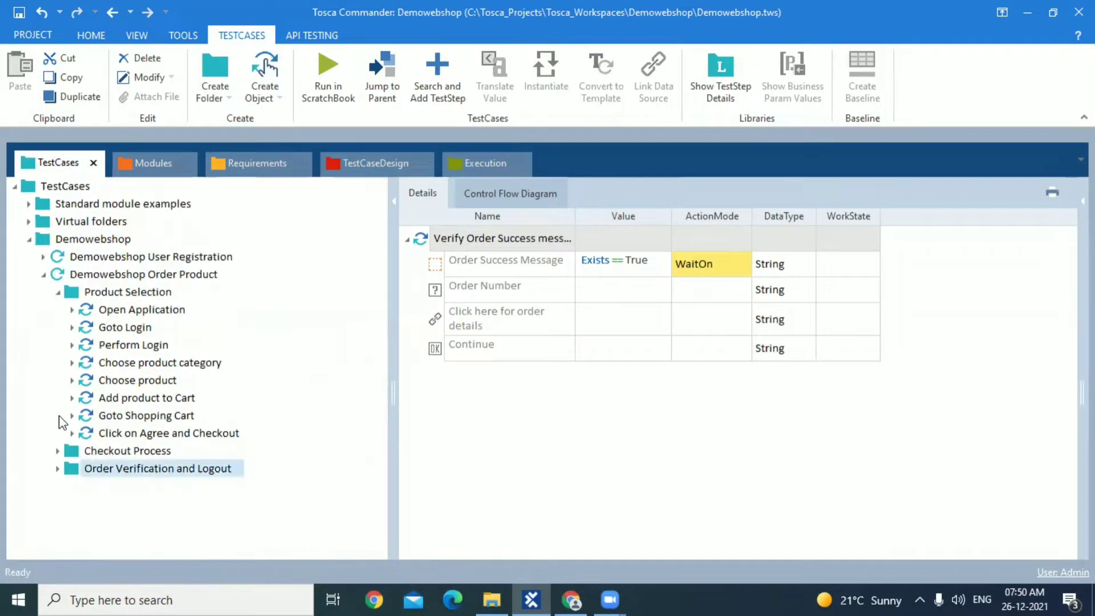
{"action": "left_click", "coordinate": [58, 292]}
{"action": "left_click", "coordinate": [86, 280]}
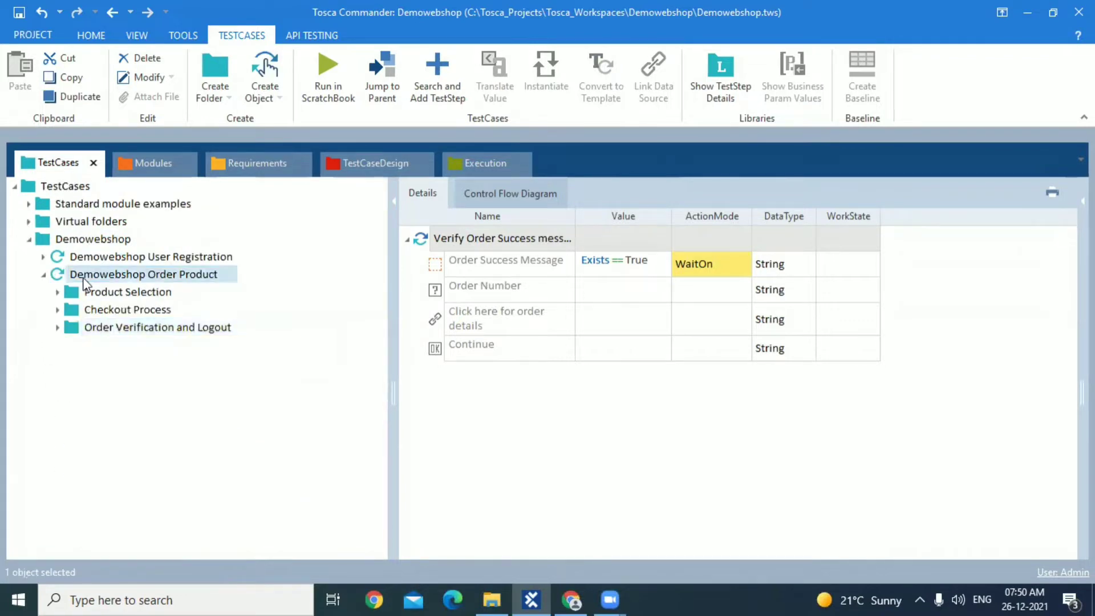
{"action": "right_click", "coordinate": [86, 279]}
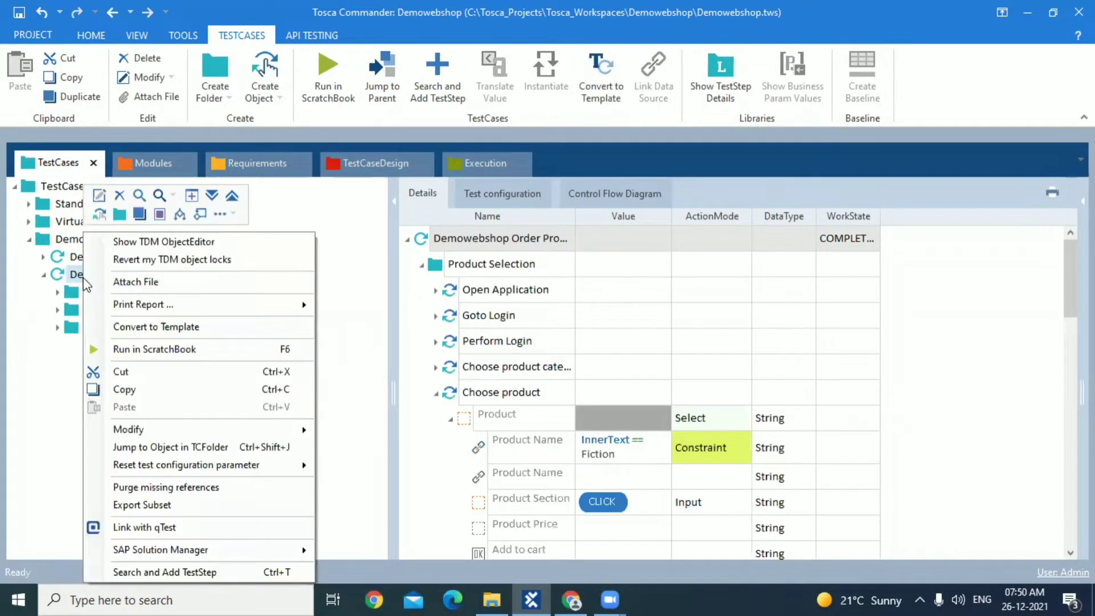
{"action": "left_click", "coordinate": [131, 350]}
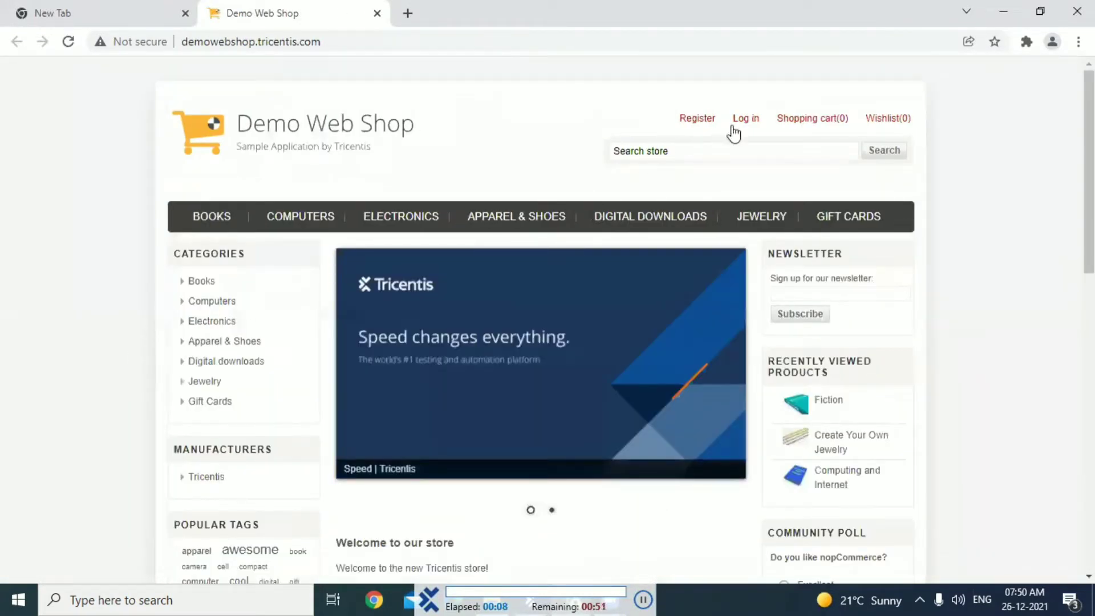
Log in to the Demo Web Shop as a returning customer with the account e-mail and password
{"action": "left_click", "coordinate": [743, 124]}
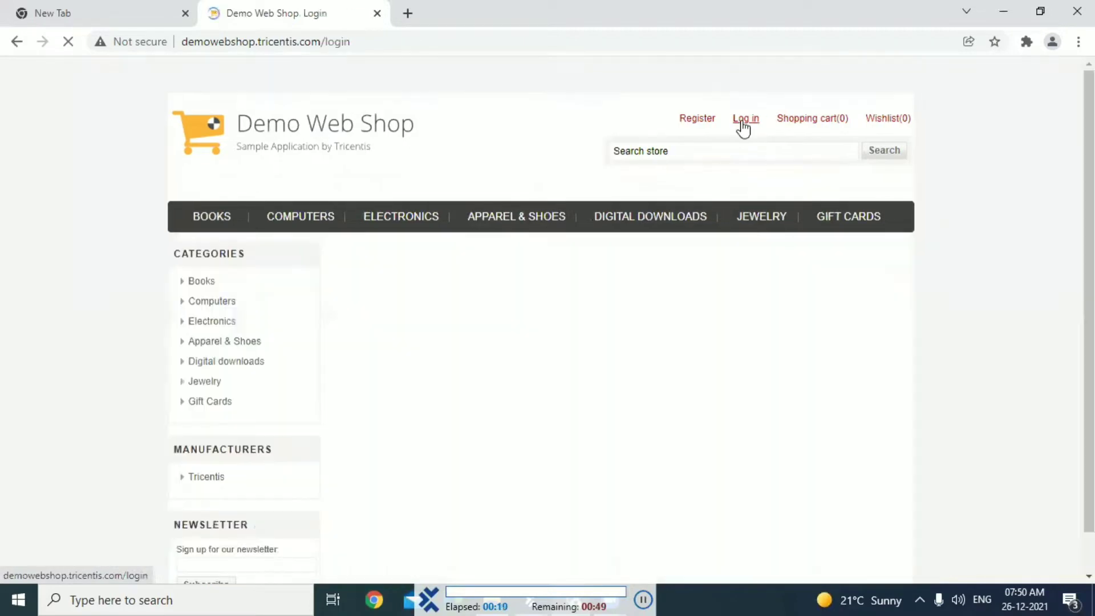
{"action": "type", "text": "lele13@test.com"}
{"action": "scroll", "coordinate": [743, 122], "scroll_direction": "down", "scroll_amount": 1}
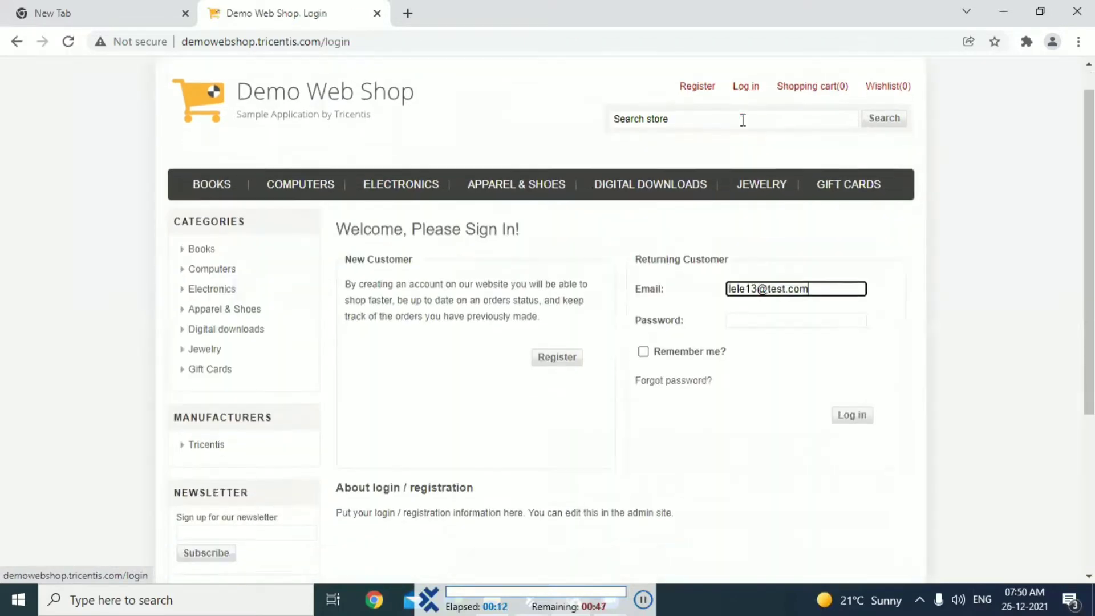
{"action": "key", "text": "Tab"}
{"action": "type", "text": "•••••••"}
{"action": "scroll", "coordinate": [743, 122], "scroll_direction": "down", "scroll_amount": 2}
{"action": "left_click", "coordinate": [852, 322]}
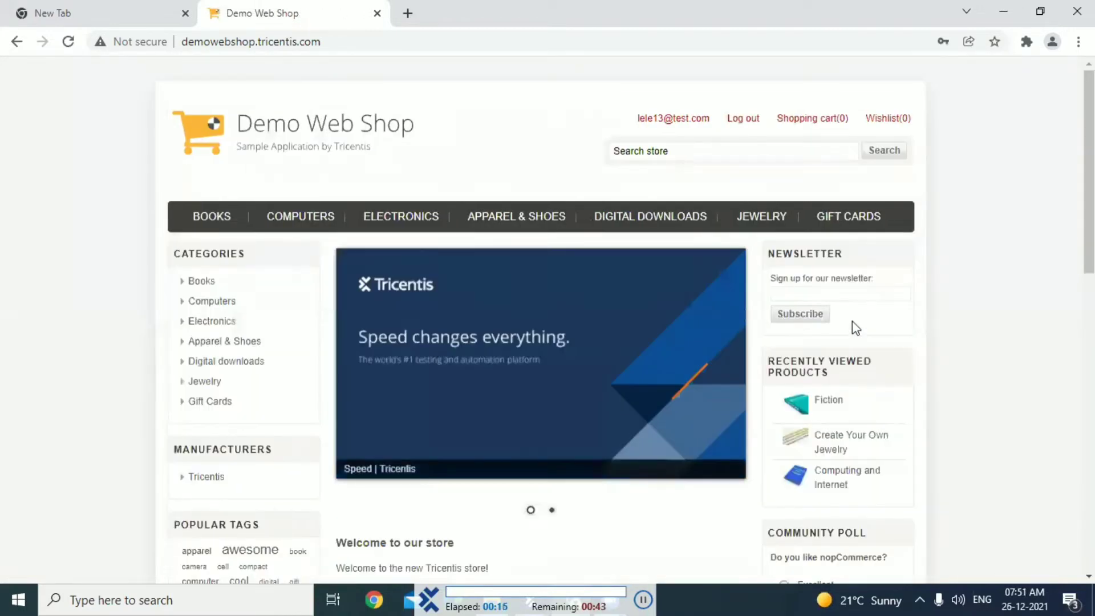
Open the Fiction book from the Books category and add one copy to the cart
{"action": "left_click", "coordinate": [214, 222]}
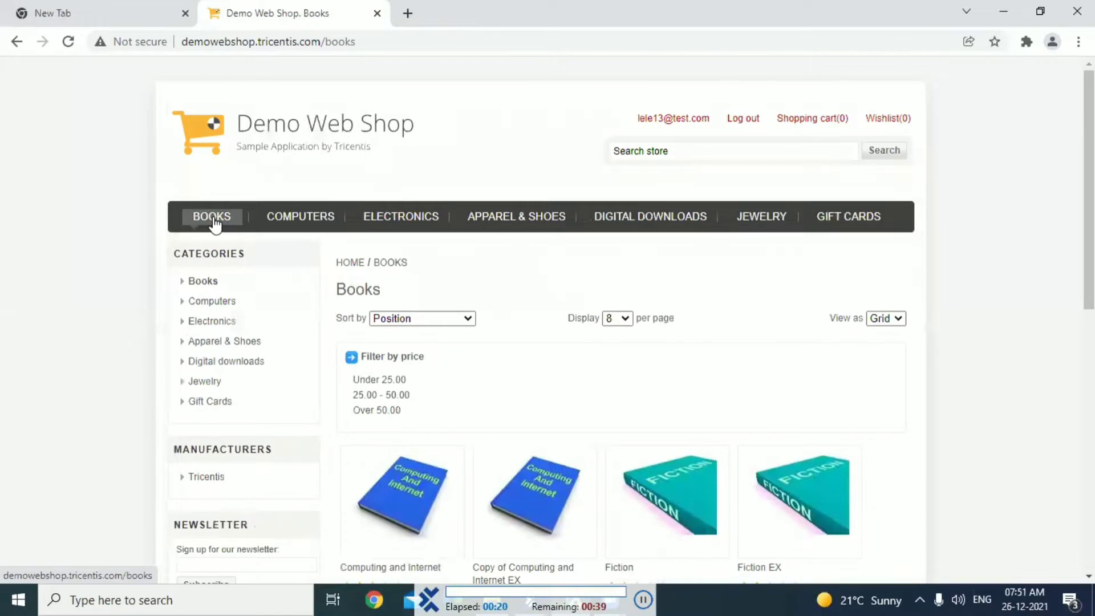
{"action": "scroll", "coordinate": [640, 318], "scroll_direction": "down", "scroll_amount": 3}
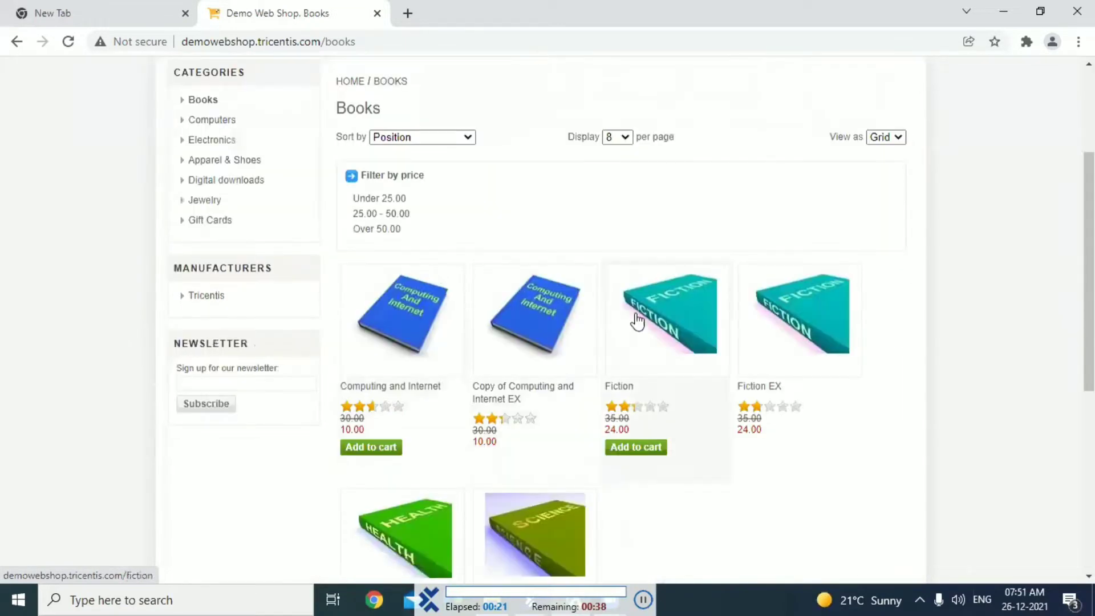
{"action": "left_click", "coordinate": [671, 329]}
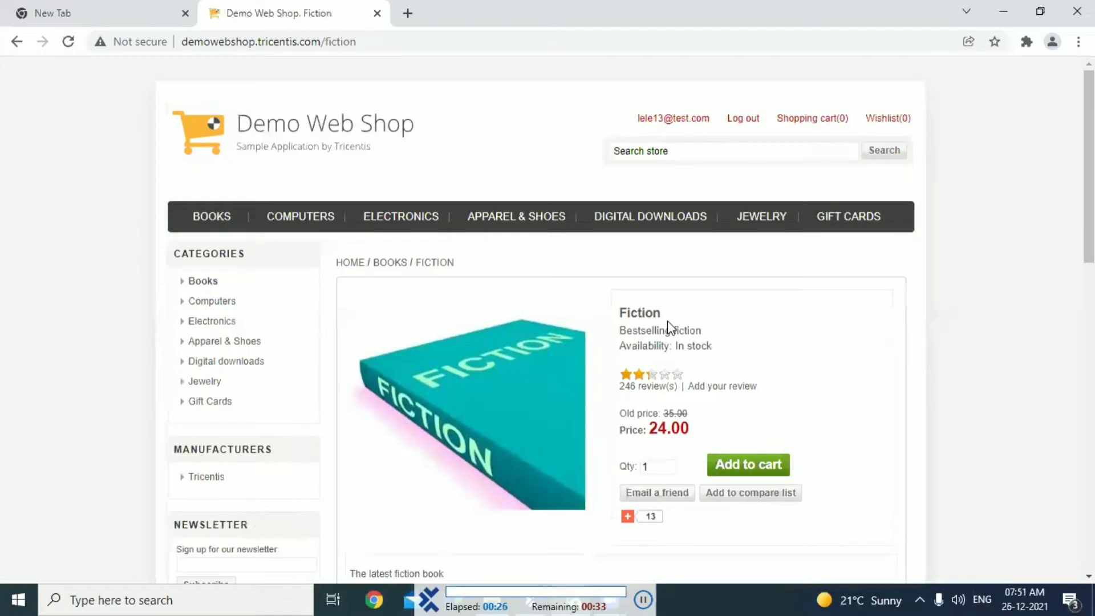
{"action": "scroll", "coordinate": [668, 320], "scroll_direction": "down", "scroll_amount": 3}
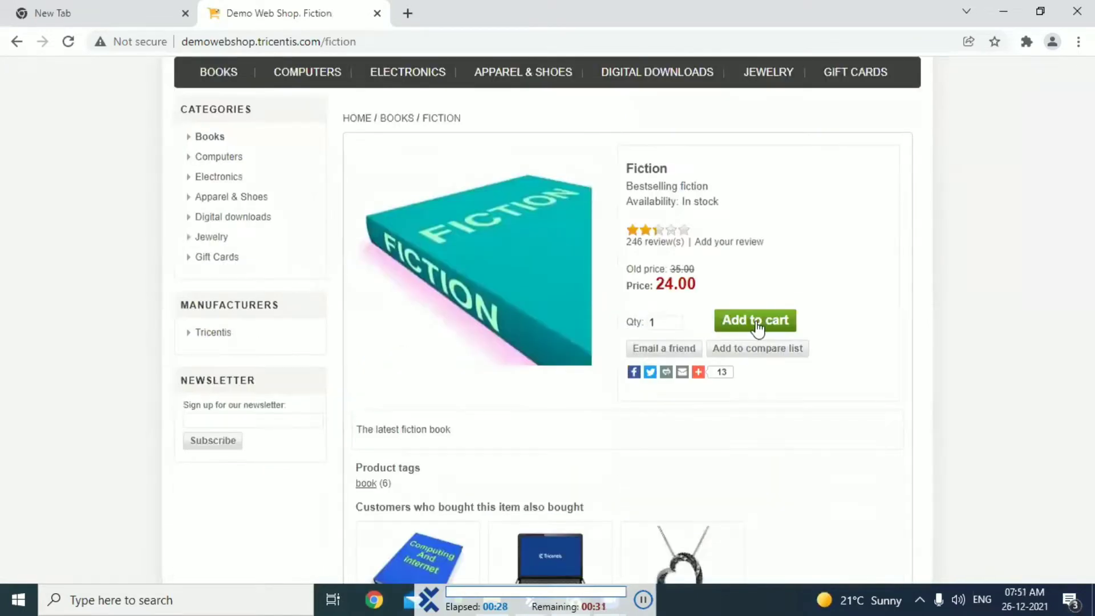
{"action": "left_click", "coordinate": [757, 324]}
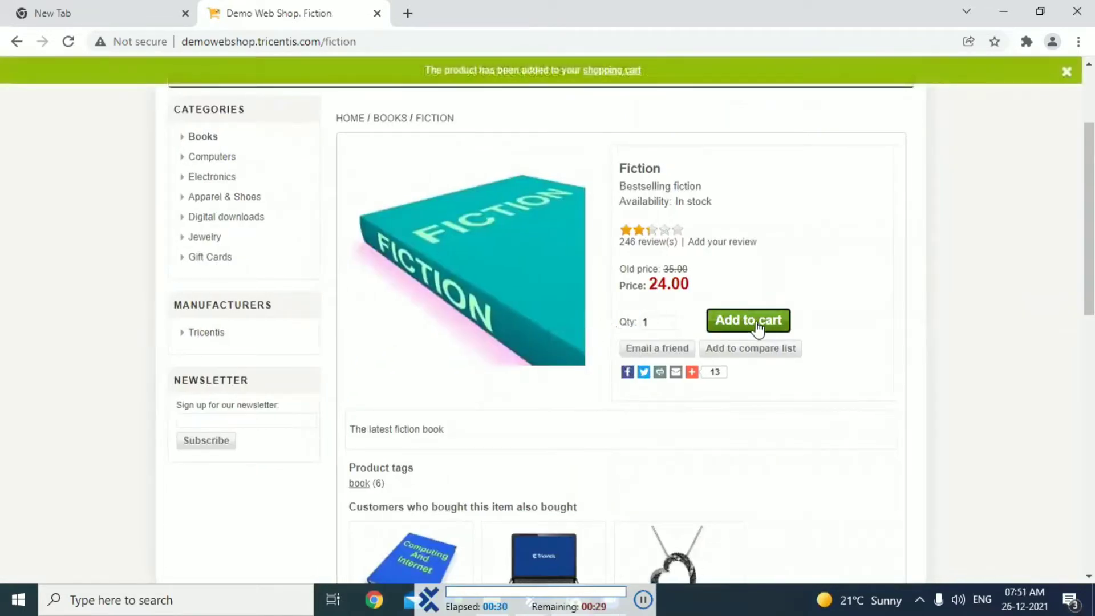
Open the shopping cart, agree to the terms of service and proceed to checkout
{"action": "scroll", "coordinate": [755, 321], "scroll_direction": "up", "scroll_amount": 3}
{"action": "left_click", "coordinate": [615, 73]}
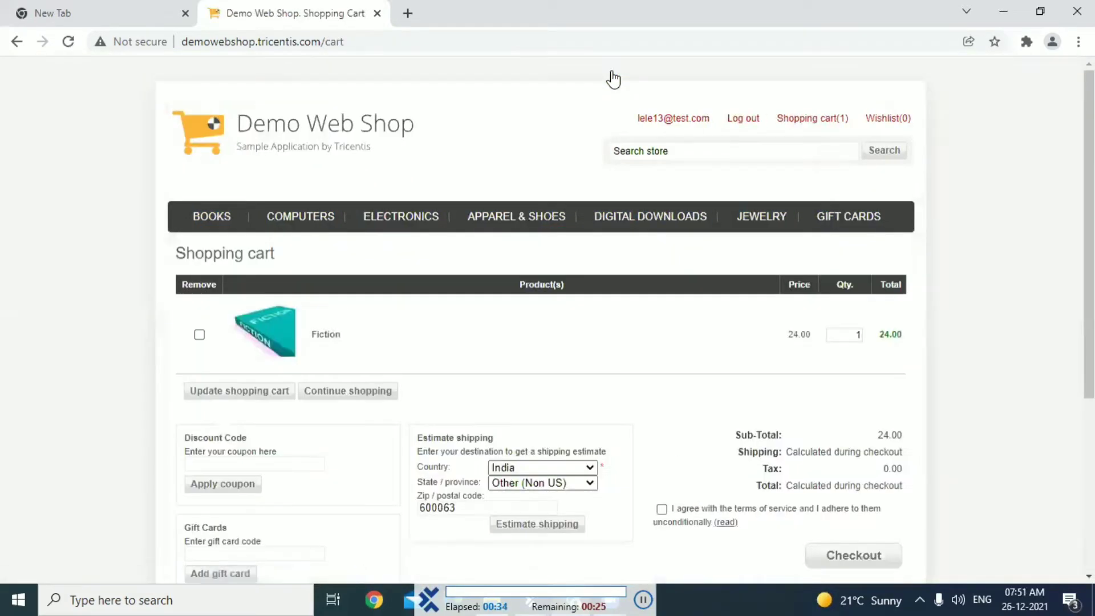
{"action": "scroll", "coordinate": [614, 78], "scroll_direction": "down", "scroll_amount": 4}
{"action": "left_click", "coordinate": [662, 275]}
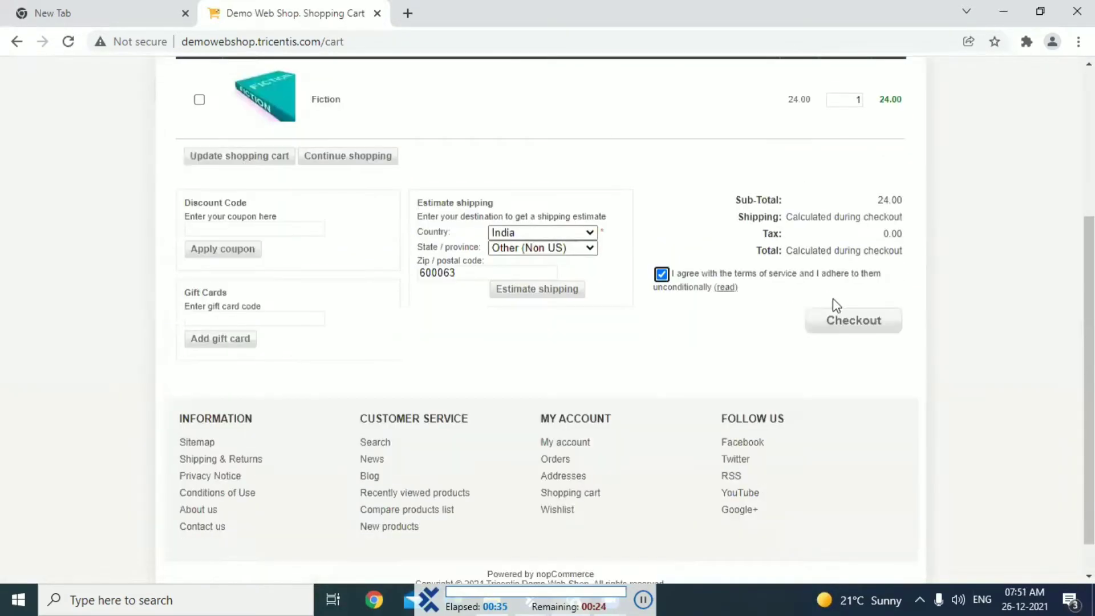
{"action": "left_click", "coordinate": [855, 329]}
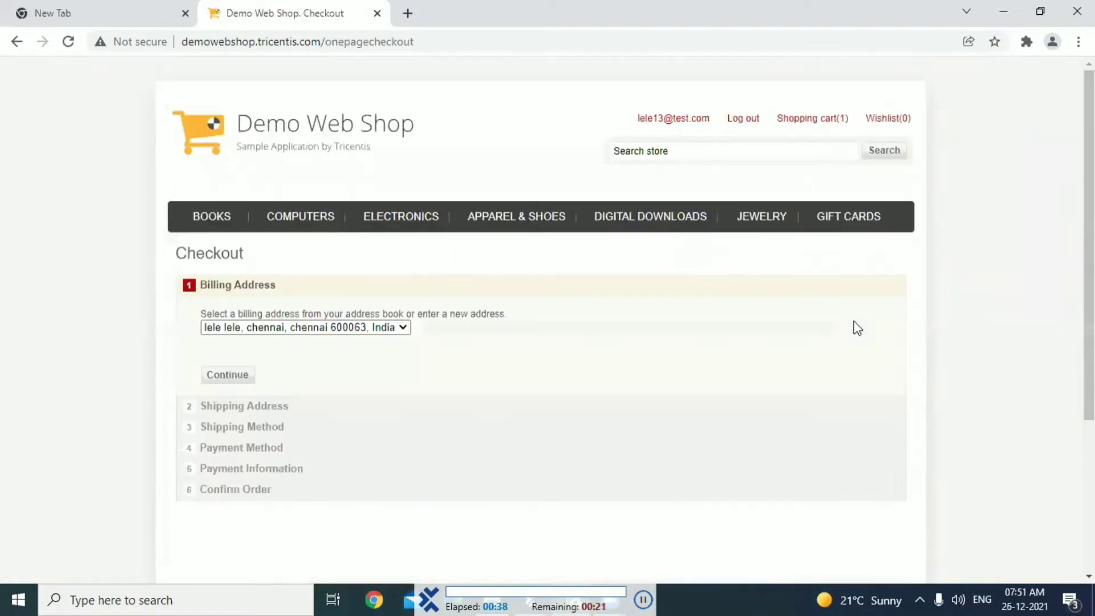
Continue the checkout with the saved billing and shipping addresses and the Ground (10.00) shipping method
{"action": "scroll", "coordinate": [673, 327], "scroll_direction": "down", "scroll_amount": 1}
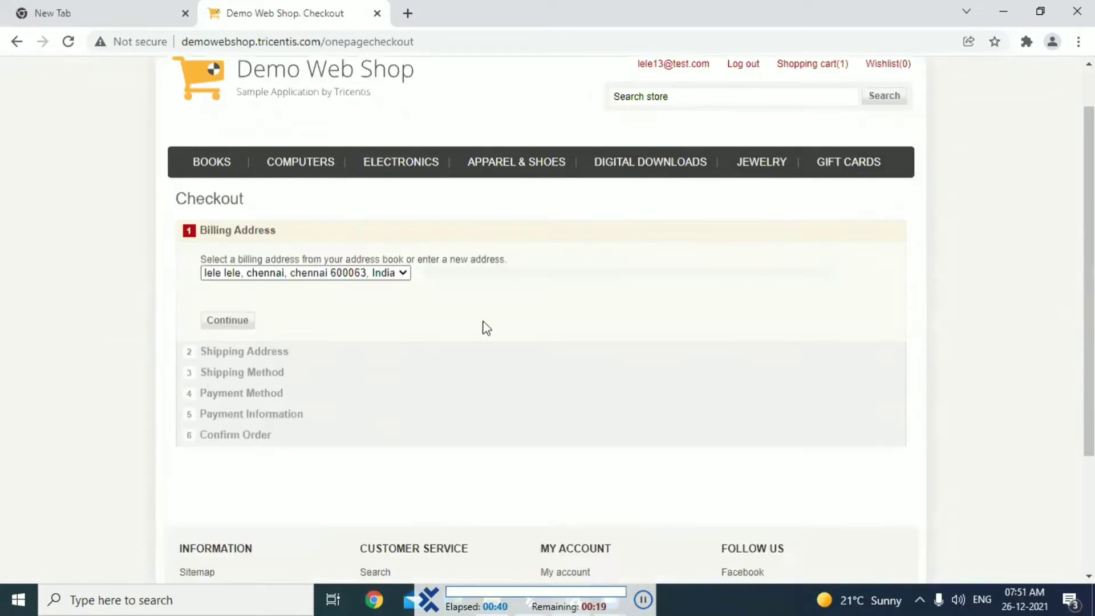
{"action": "left_click", "coordinate": [229, 323]}
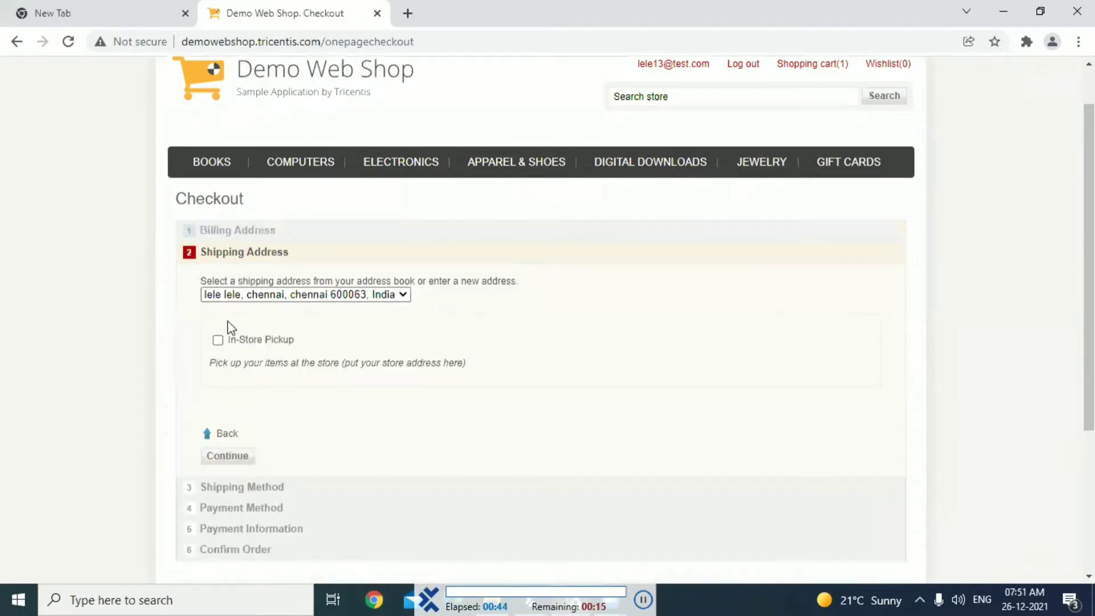
{"action": "scroll", "coordinate": [228, 323], "scroll_direction": "down", "scroll_amount": 2}
{"action": "left_click", "coordinate": [228, 323]}
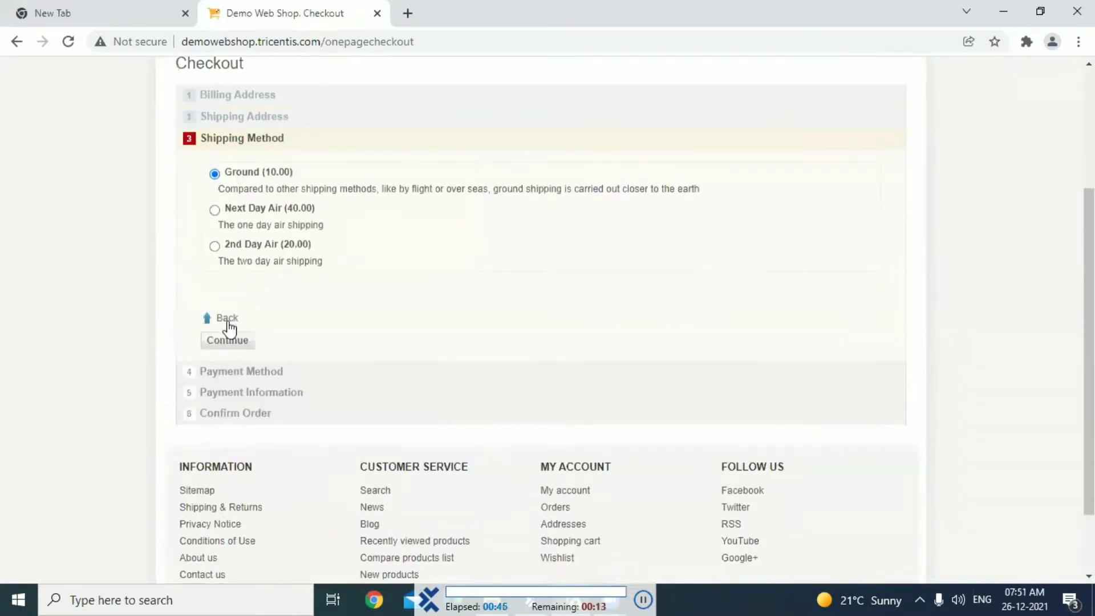
{"action": "scroll", "coordinate": [229, 328], "scroll_direction": "up", "scroll_amount": 2}
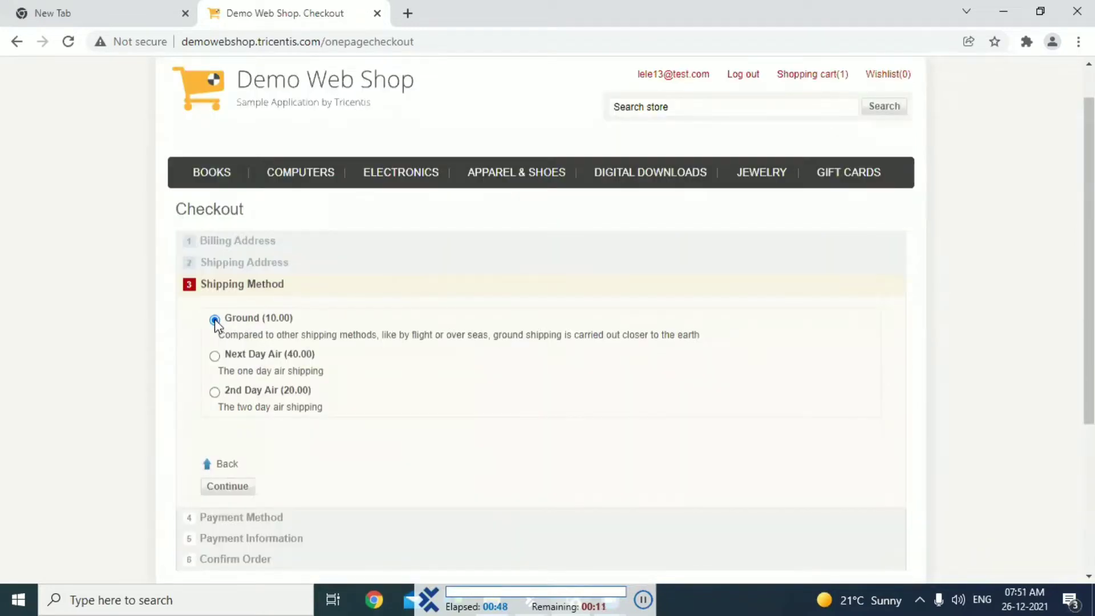
{"action": "scroll", "coordinate": [215, 324], "scroll_direction": "down", "scroll_amount": 3}
{"action": "left_click", "coordinate": [228, 321]}
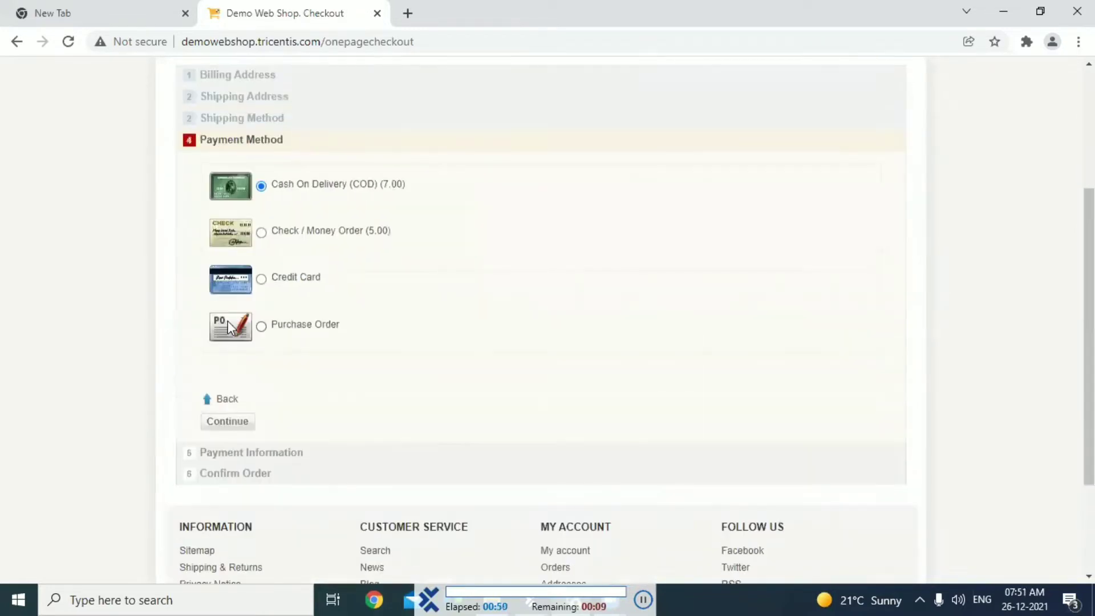
Use Cash On Delivery (COD) as the payment method and continue through the payment information to order confirmation
{"action": "scroll", "coordinate": [228, 320], "scroll_direction": "up", "scroll_amount": 2}
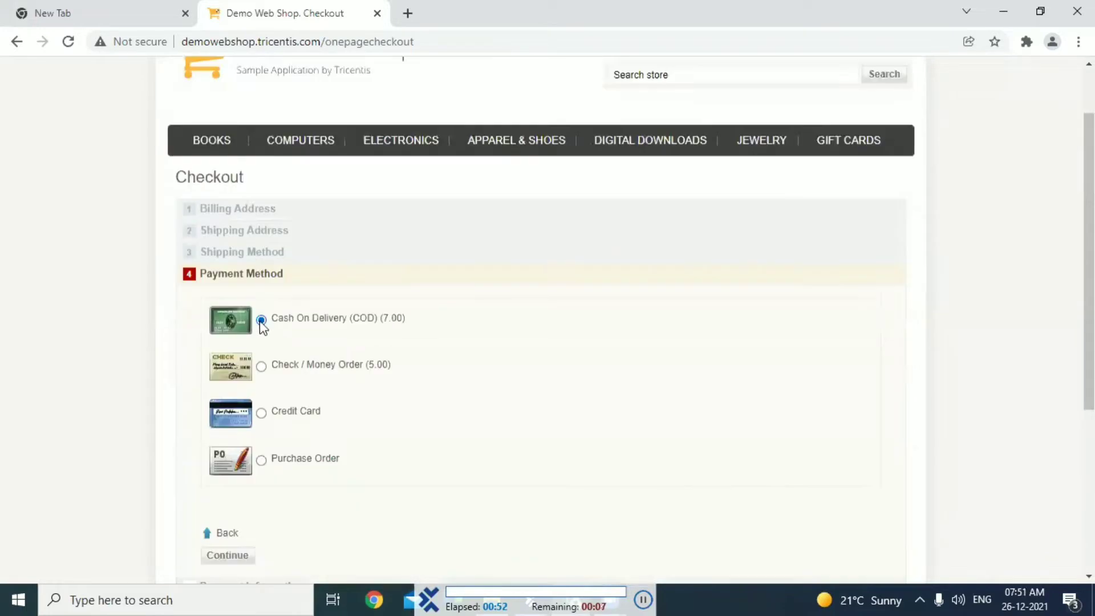
{"action": "scroll", "coordinate": [227, 321], "scroll_direction": "down", "scroll_amount": 4}
{"action": "left_click", "coordinate": [230, 323]}
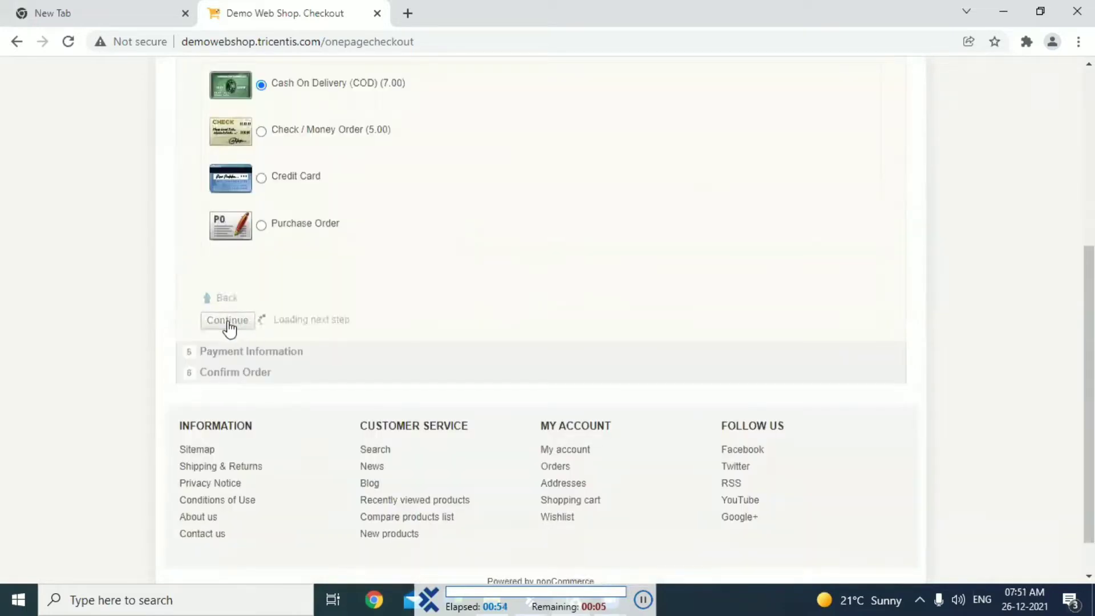
{"action": "scroll", "coordinate": [229, 320], "scroll_direction": "up", "scroll_amount": 1}
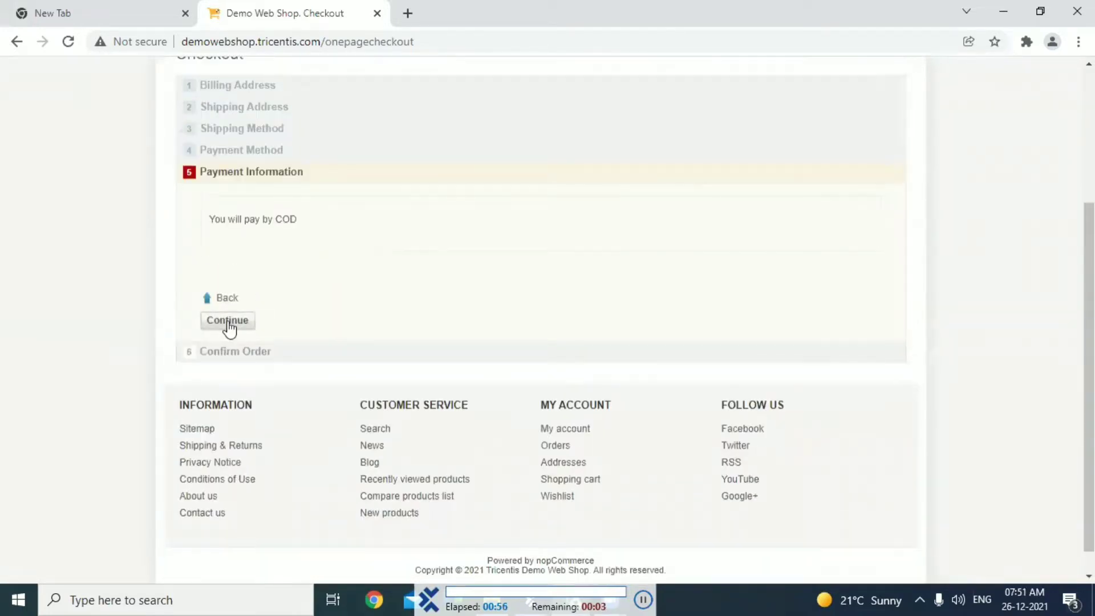
{"action": "left_click", "coordinate": [228, 320]}
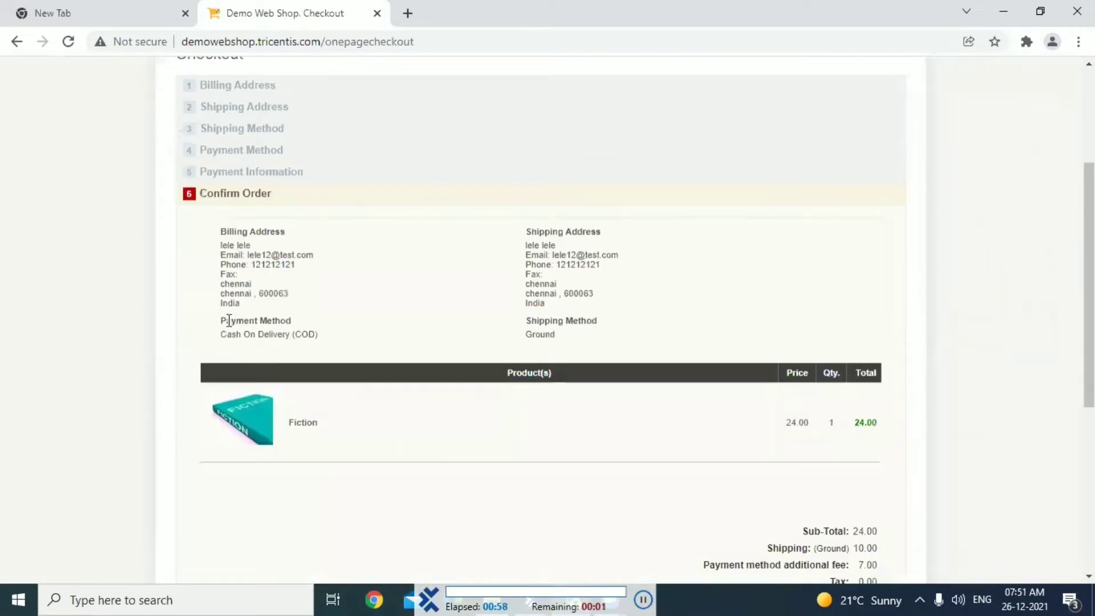
Confirm the order and log out of the web shop
{"action": "scroll", "coordinate": [229, 321], "scroll_direction": "down", "scroll_amount": 6}
{"action": "left_click", "coordinate": [226, 325]}
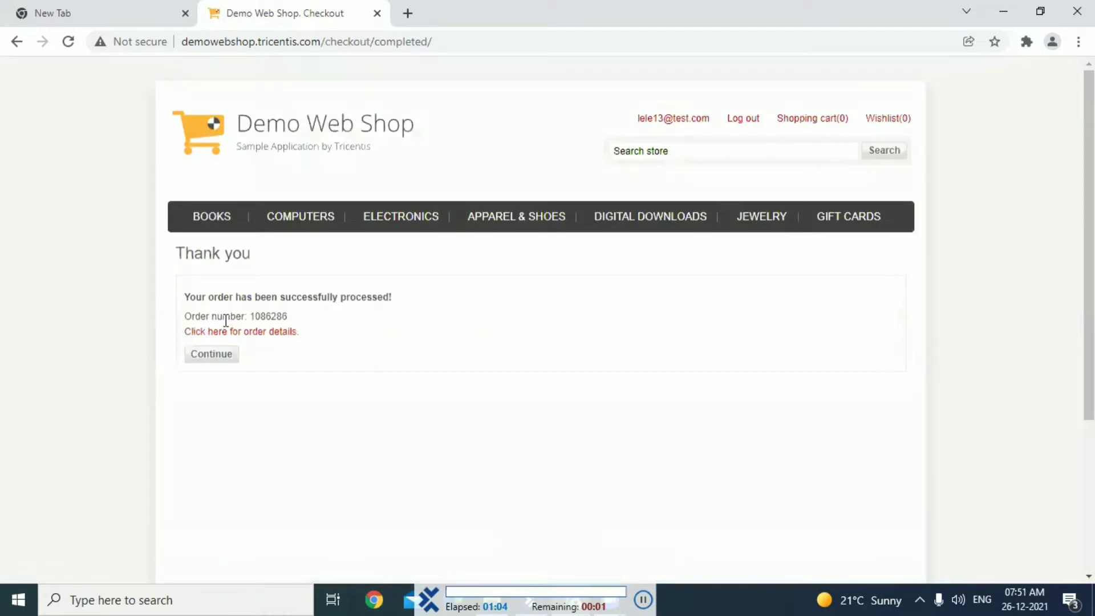
{"action": "left_click", "coordinate": [741, 123]}
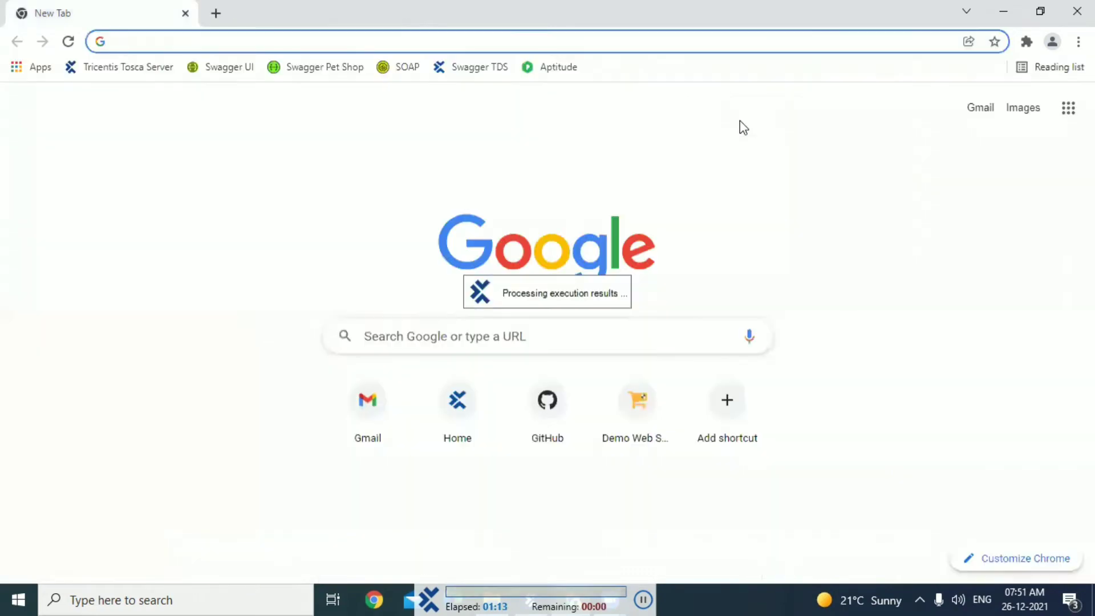
Switch back to Tosca Commander and review the execution results of the test steps in the ScratchBook
{"action": "left_click", "coordinate": [533, 599]}
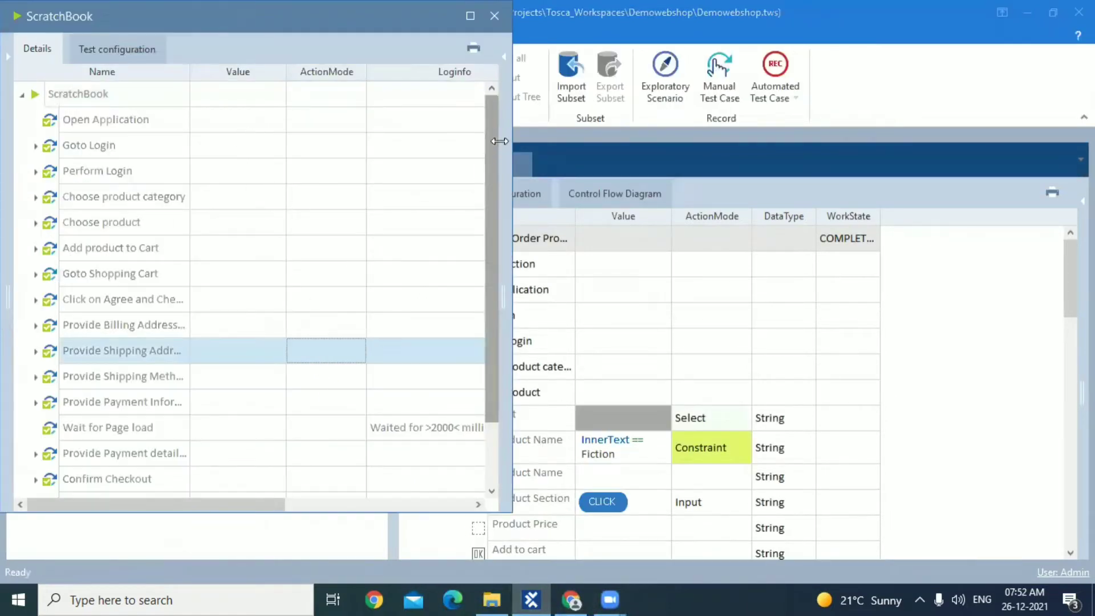
{"action": "left_click_drag", "start_coordinate": [492, 159], "coordinate": [501, 277]}
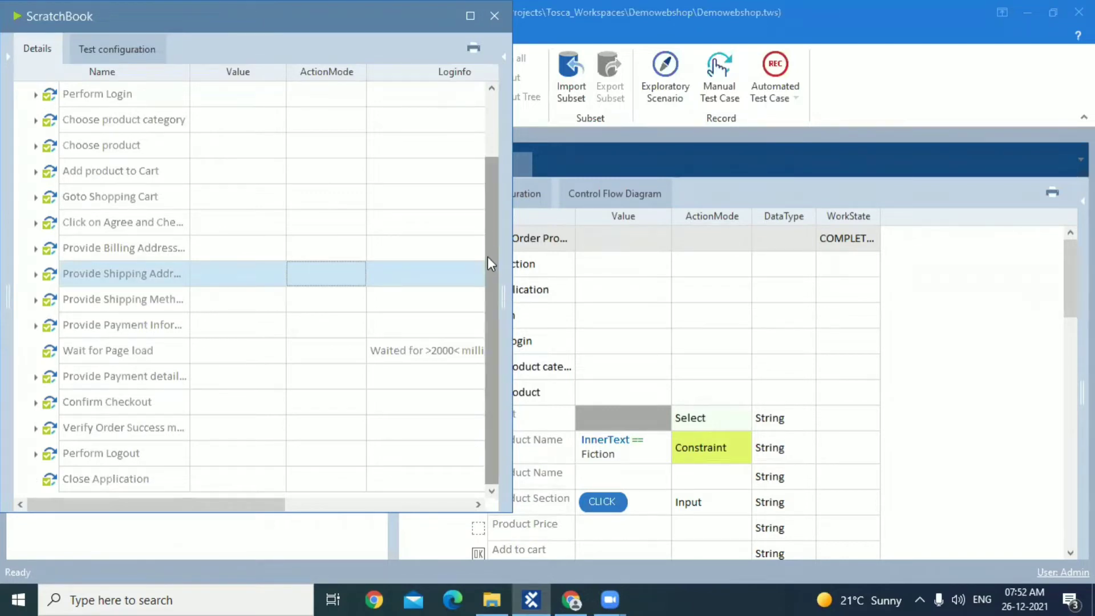
{"action": "left_click_drag", "start_coordinate": [487, 257], "coordinate": [492, 120]}
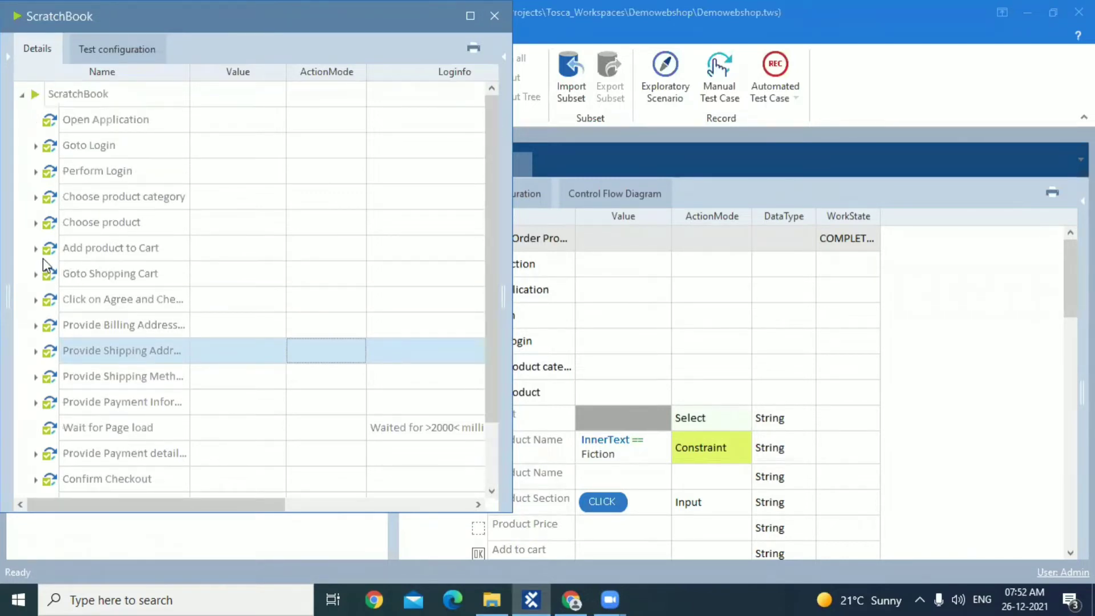
{"action": "left_click", "coordinate": [84, 248]}
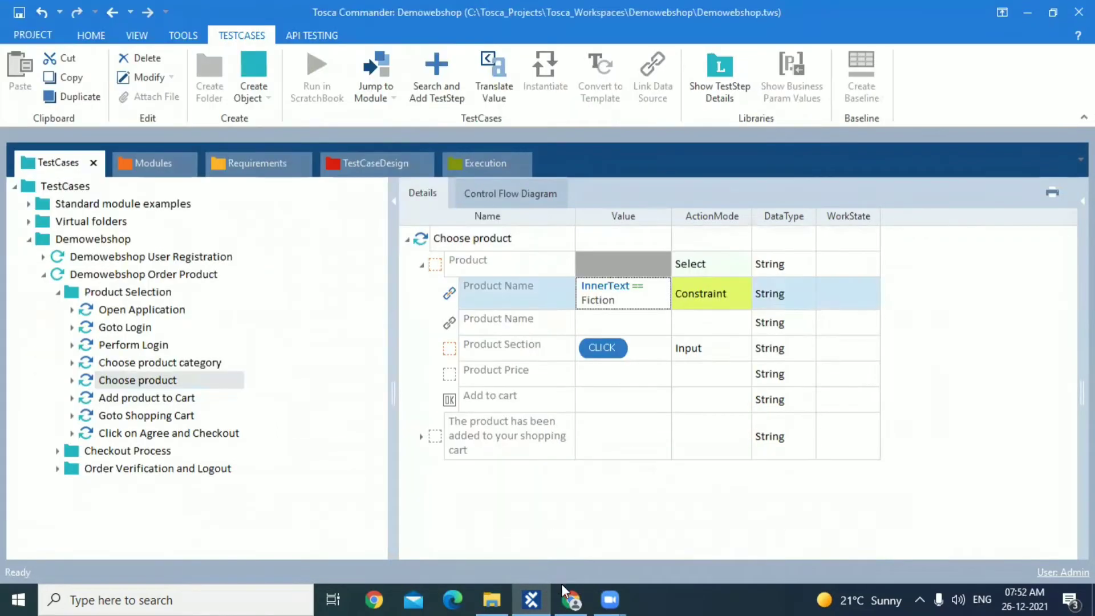
Switch to the web shop in Chrome and look through the products in the Books category
{"action": "left_click", "coordinate": [572, 600]}
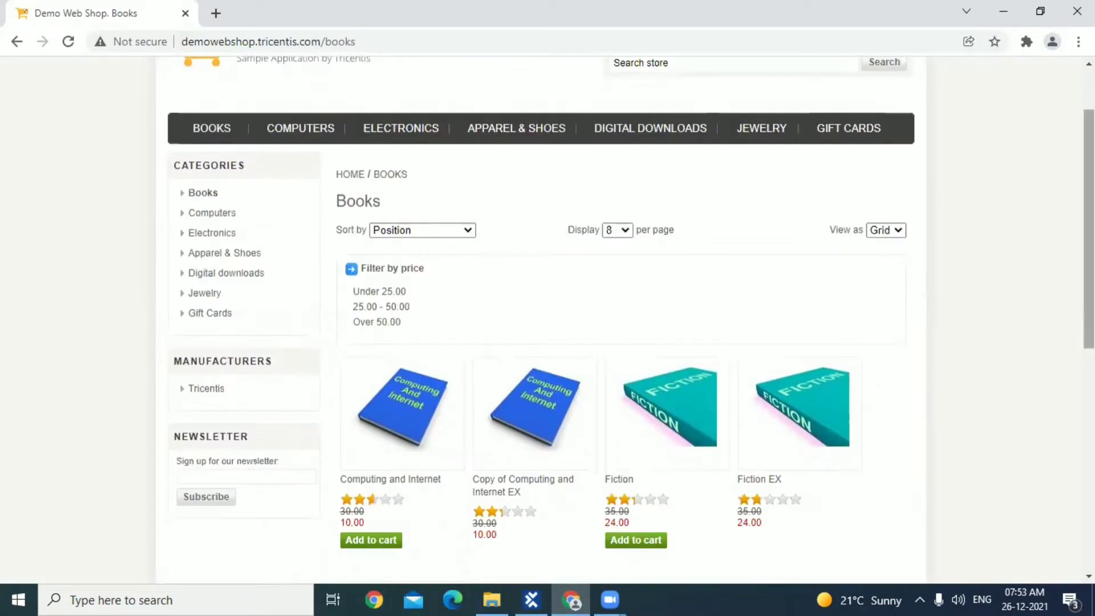
{"action": "scroll", "coordinate": [548, 319], "scroll_direction": "down", "scroll_amount": 2}
{"action": "scroll", "coordinate": [548, 319], "scroll_direction": "down", "scroll_amount": 3}
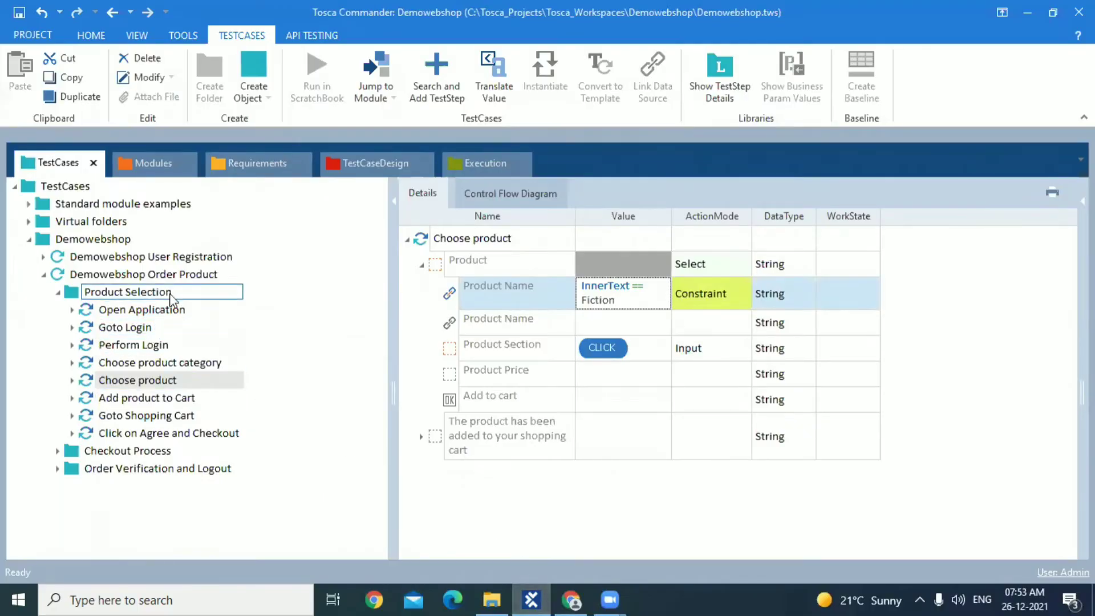
Switch to Tosca Commander, create a TemplatesandInstancesConcept folder under Demowebshop, and copy the Demowebshop Order Product test case into it
{"action": "left_click", "coordinate": [53, 291]}
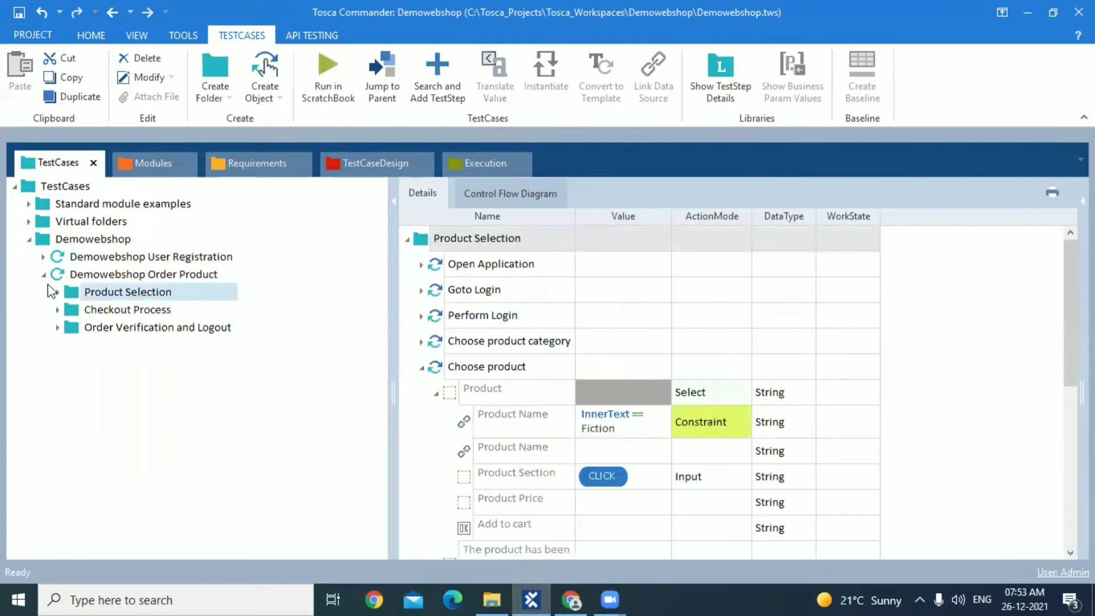
{"action": "left_click", "coordinate": [44, 274]}
{"action": "left_click", "coordinate": [48, 242]}
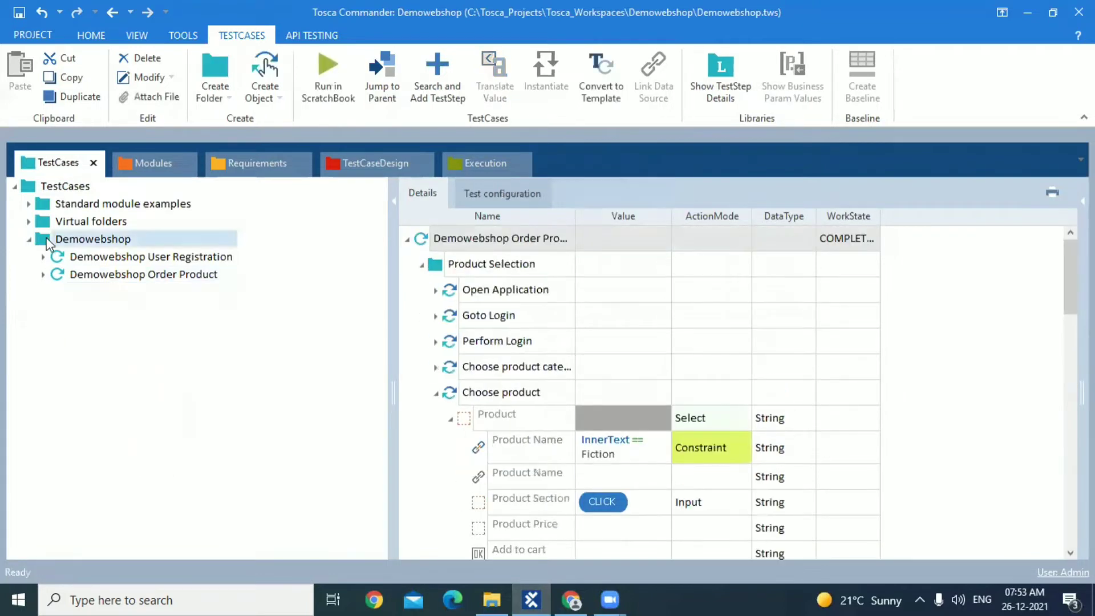
{"action": "right_click", "coordinate": [48, 240]}
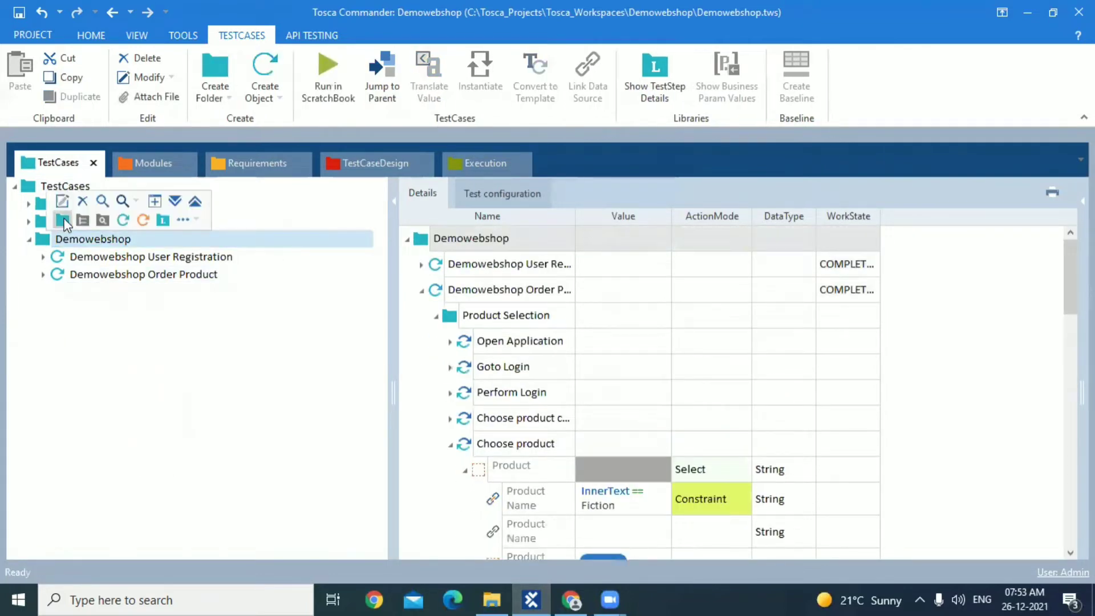
{"action": "left_click", "coordinate": [63, 222]}
{"action": "type", "text": "Tem"}
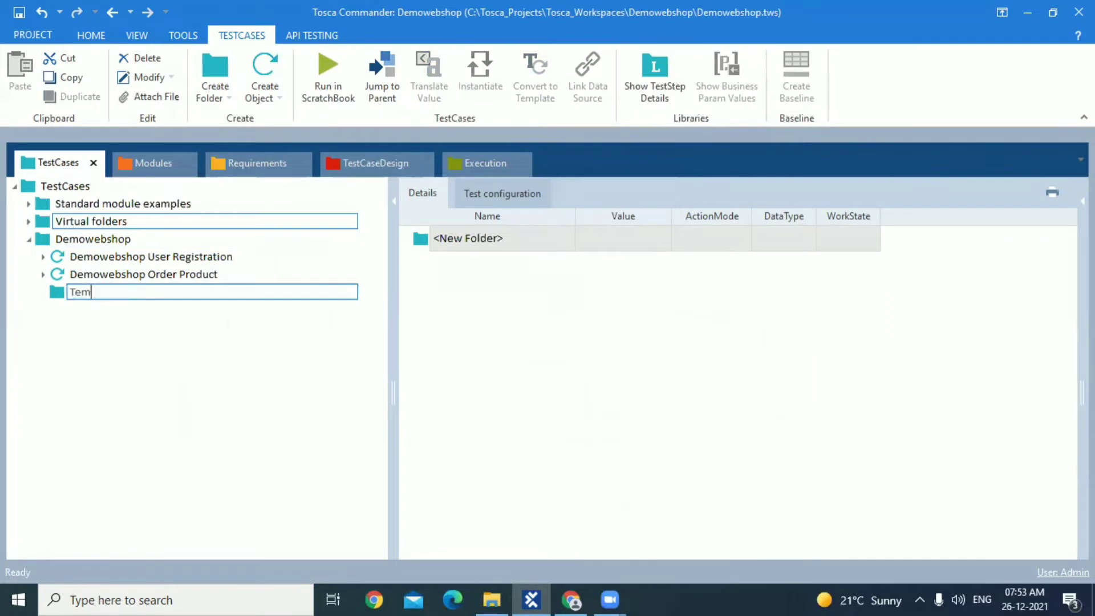
{"action": "type", "text": "platesan"}
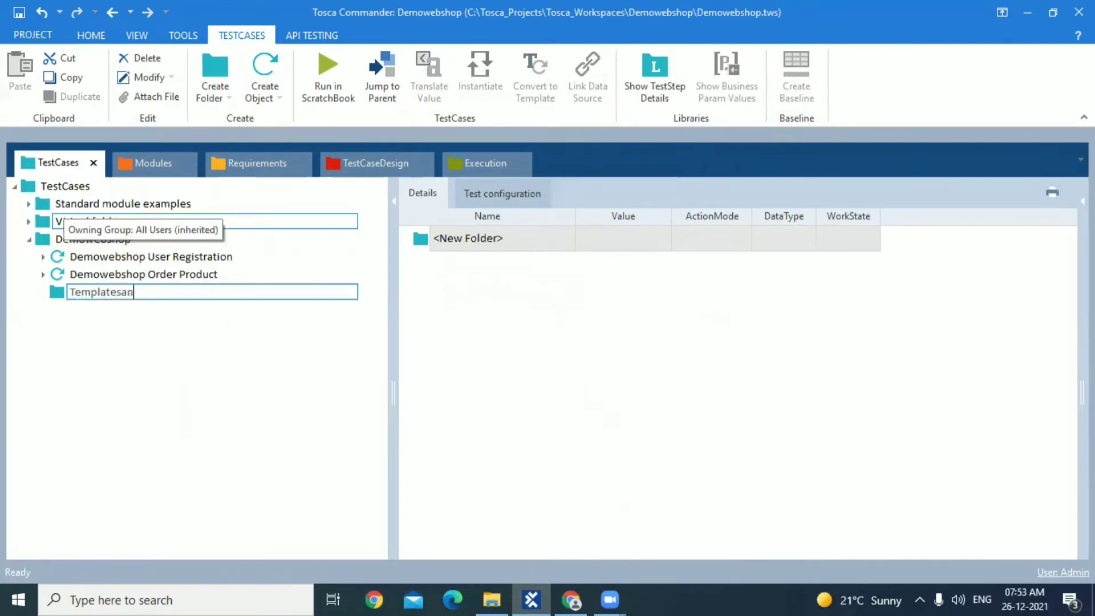
{"action": "type", "text": "dInstancesCOn"}
{"action": "key", "text": "BackSpace"}
{"action": "key", "text": "BackSpace"}
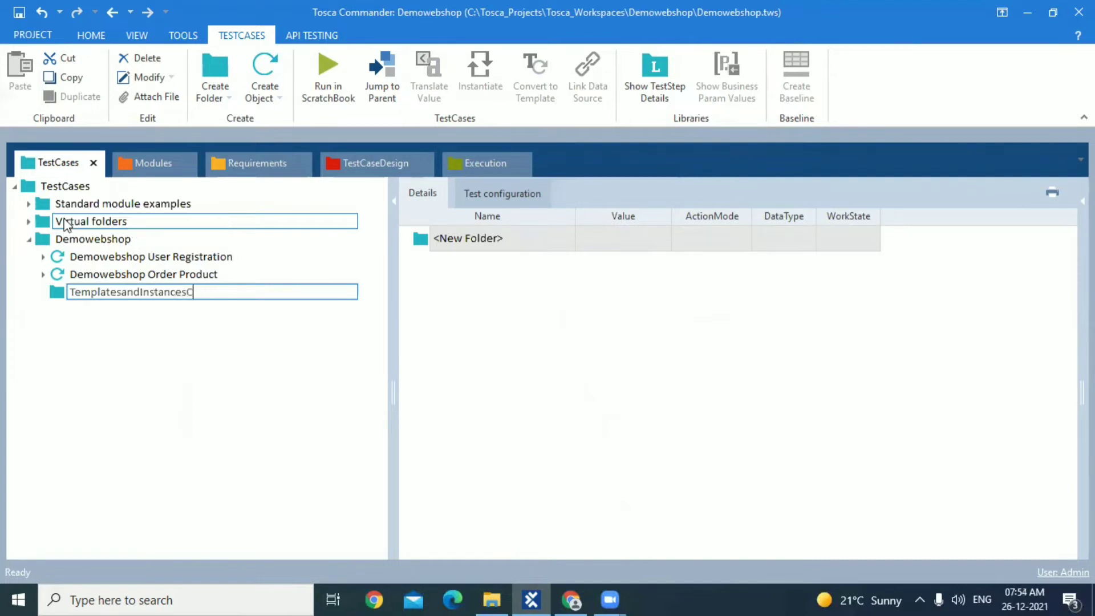
{"action": "type", "text": "Concept"}
{"action": "key", "text": "Return"}
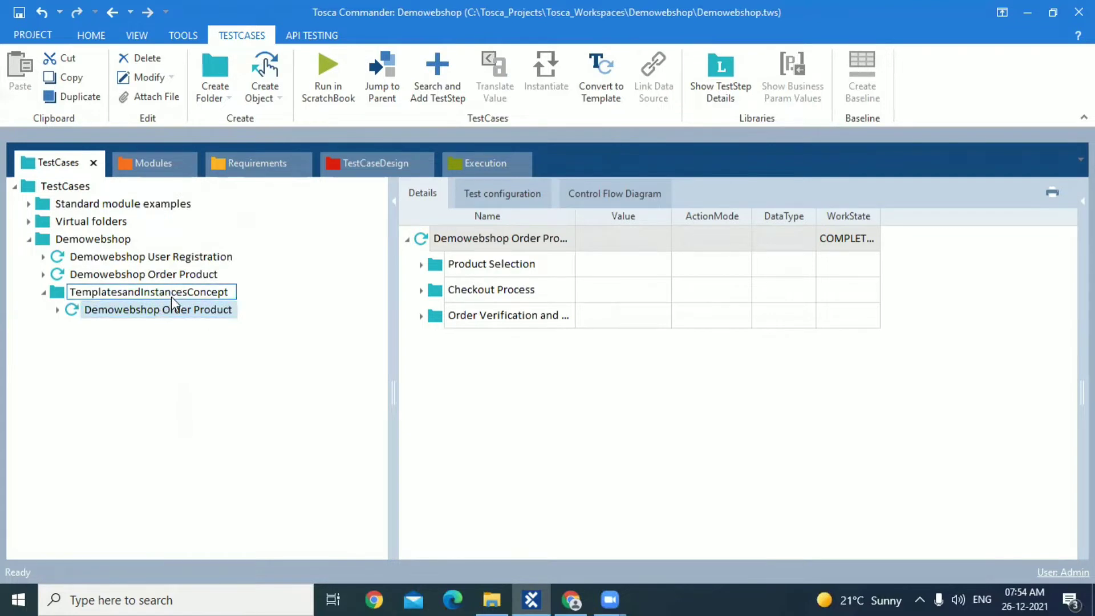
Create a test sheet named Order Product in the TestCaseDesign section
{"action": "left_click", "coordinate": [349, 163]}
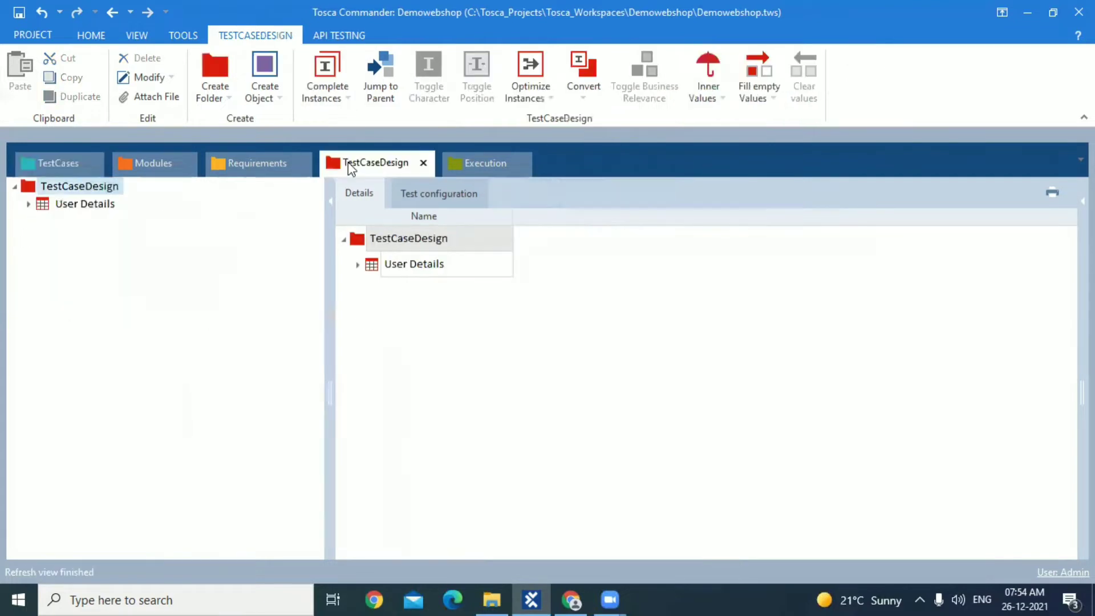
{"action": "left_click", "coordinate": [50, 190]}
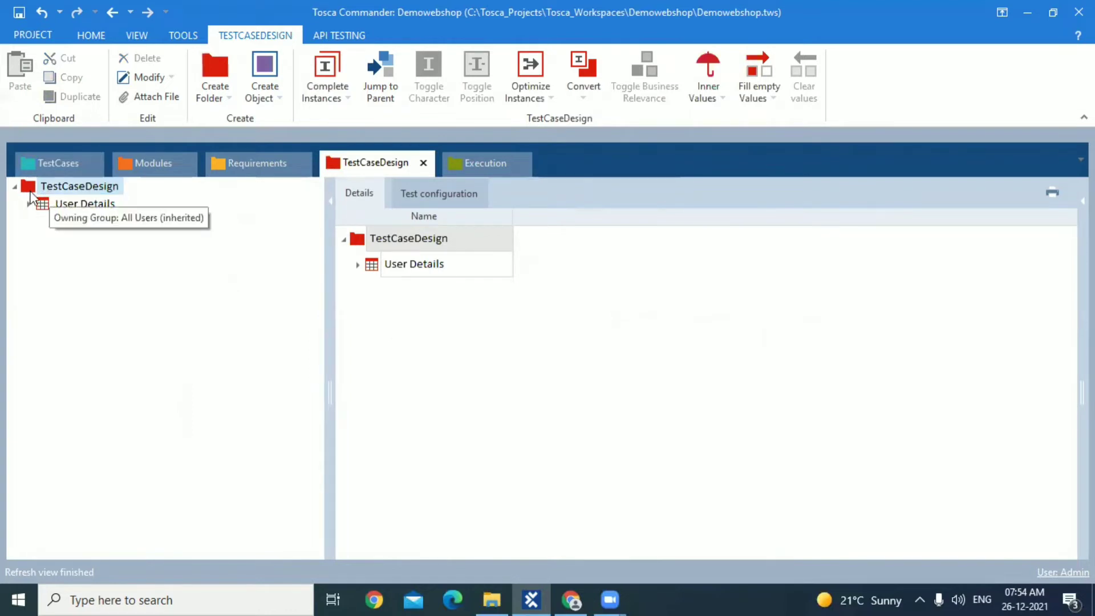
{"action": "right_click", "coordinate": [31, 194]}
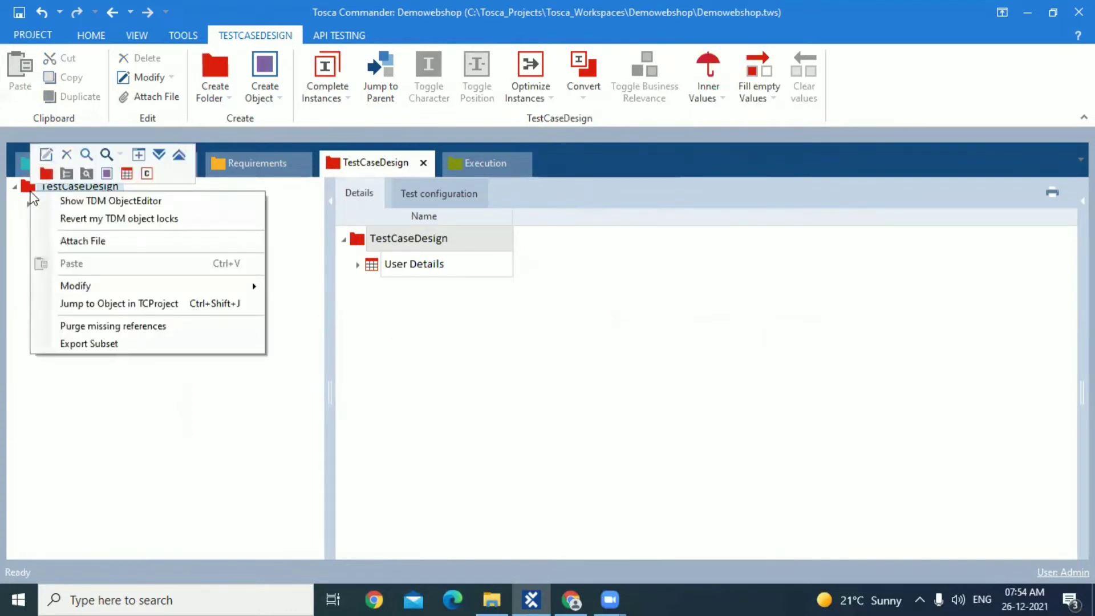
{"action": "left_click", "coordinate": [130, 177]}
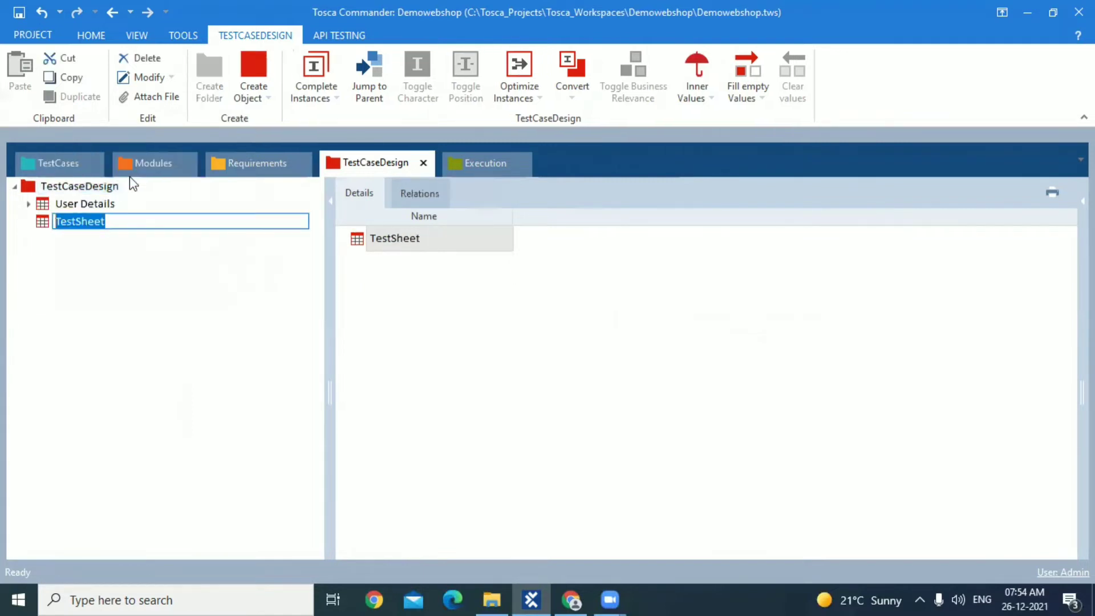
{"action": "type", "text": "Order "}
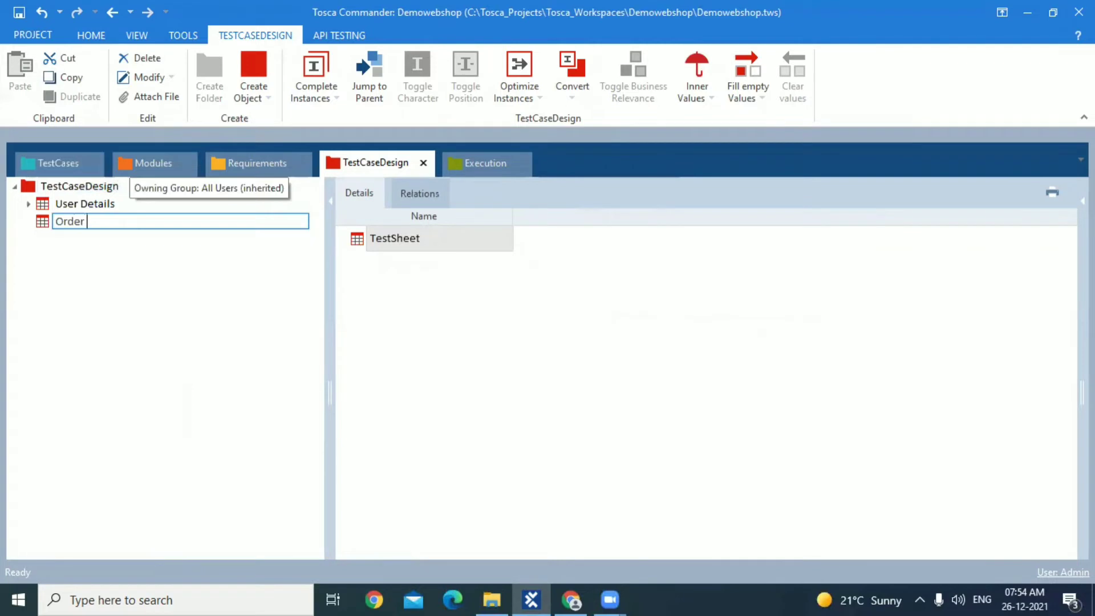
{"action": "type", "text": "Product"}
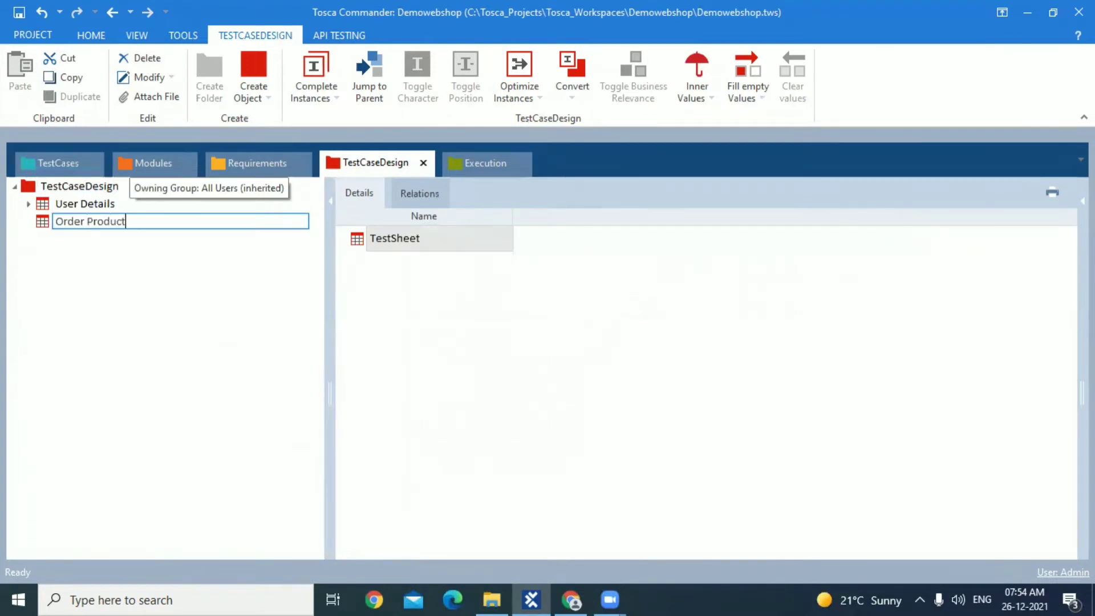
{"action": "key", "text": "Return"}
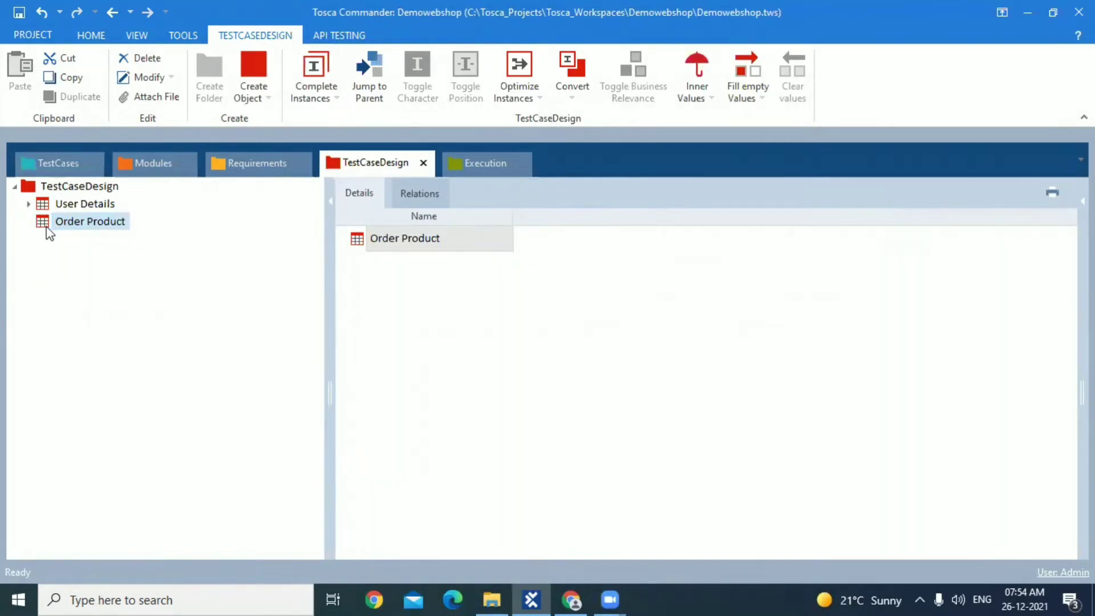
Add an attribute named Product Category to the Order Product test sheet
{"action": "right_click", "coordinate": [49, 233]}
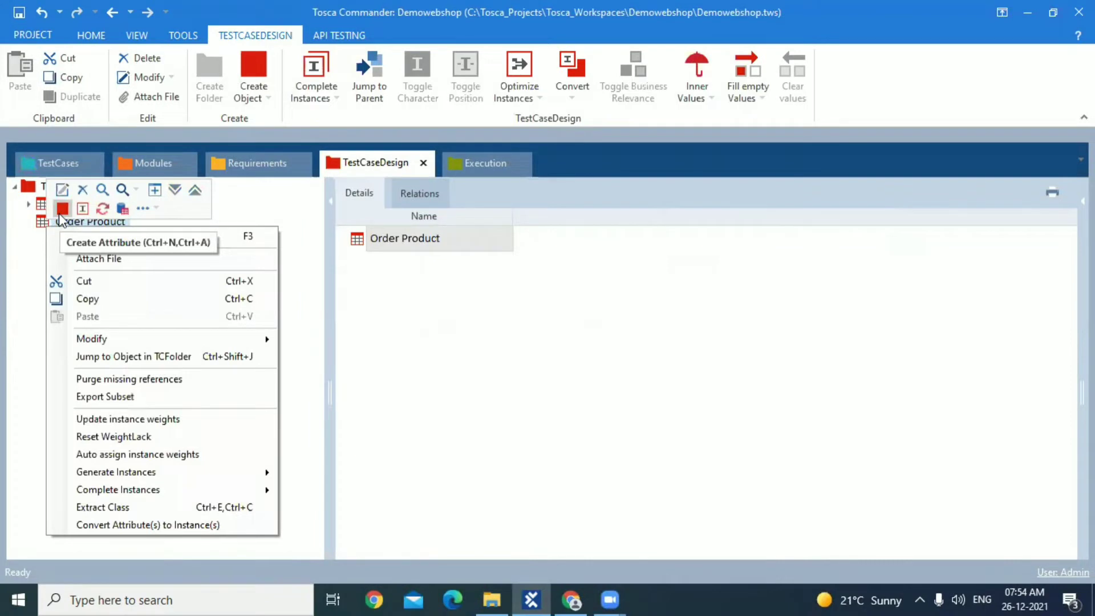
{"action": "left_click", "coordinate": [61, 209]}
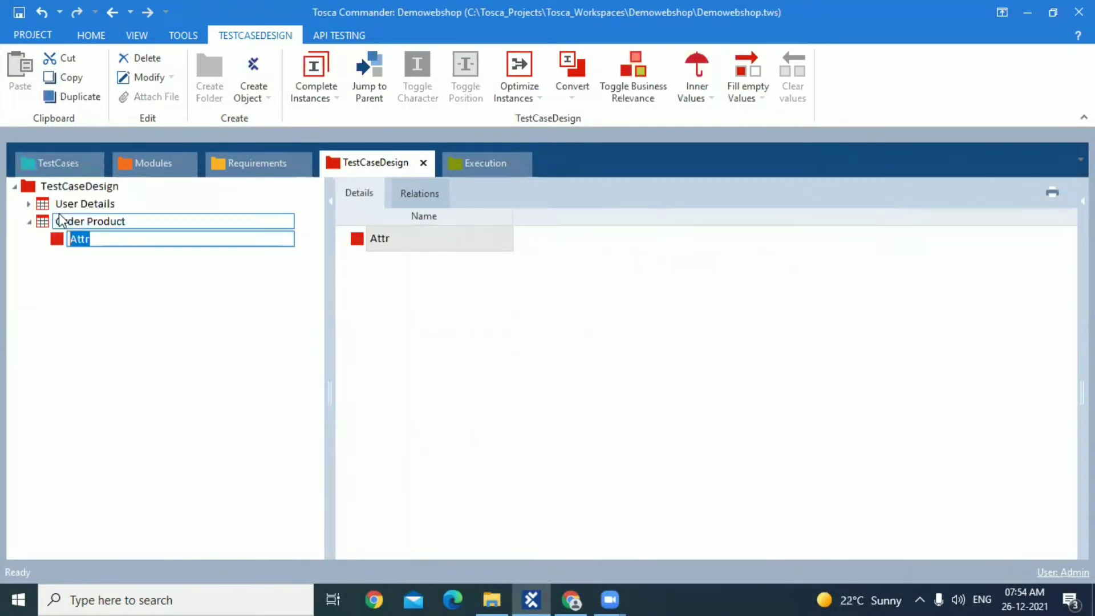
{"action": "type", "text": "Product"}
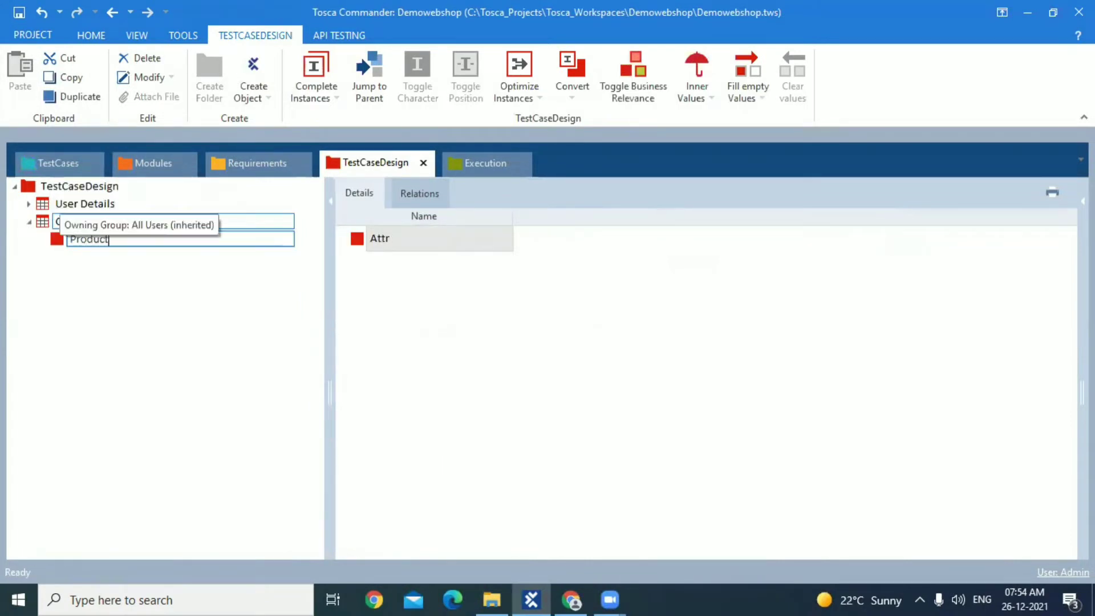
{"action": "type", "text": " Category"}
{"action": "key", "text": "Return"}
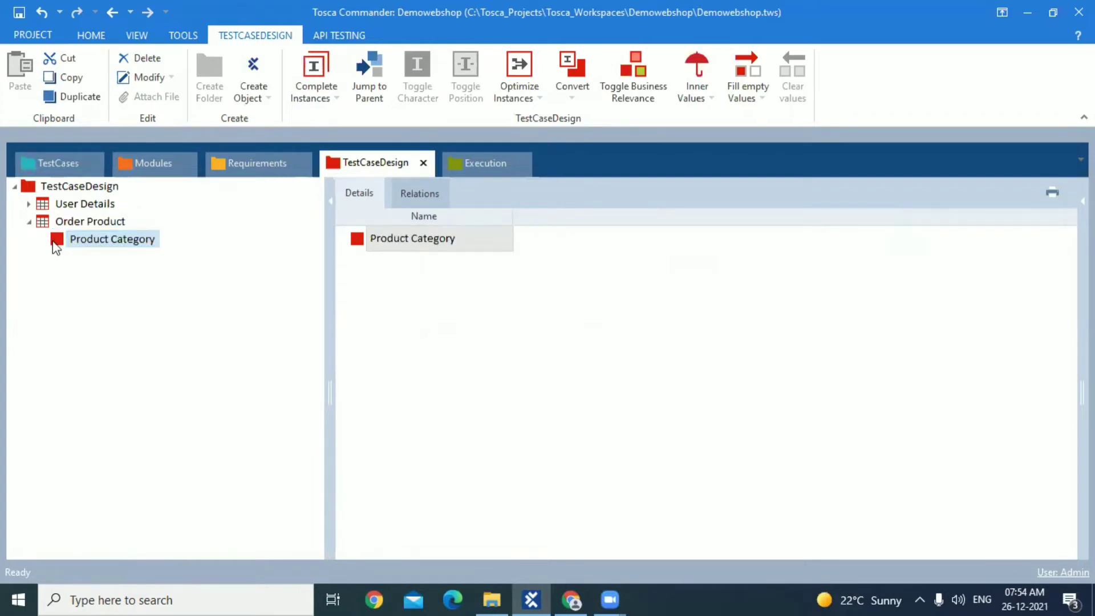
Add the instances Books and Computer to the Product Category attribute
{"action": "right_click", "coordinate": [56, 245]}
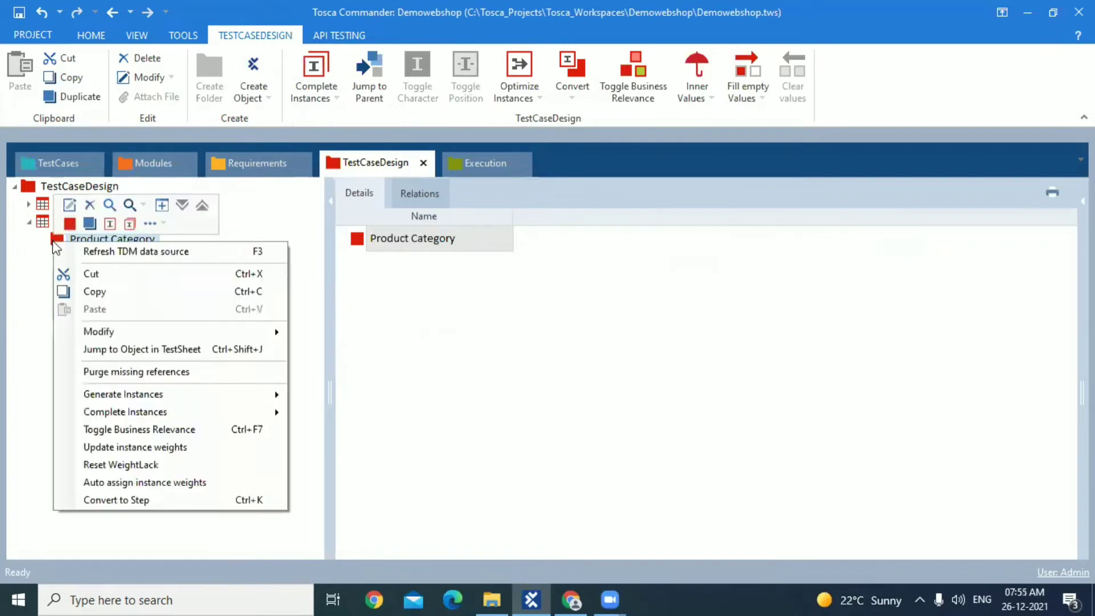
{"action": "left_click", "coordinate": [112, 226]}
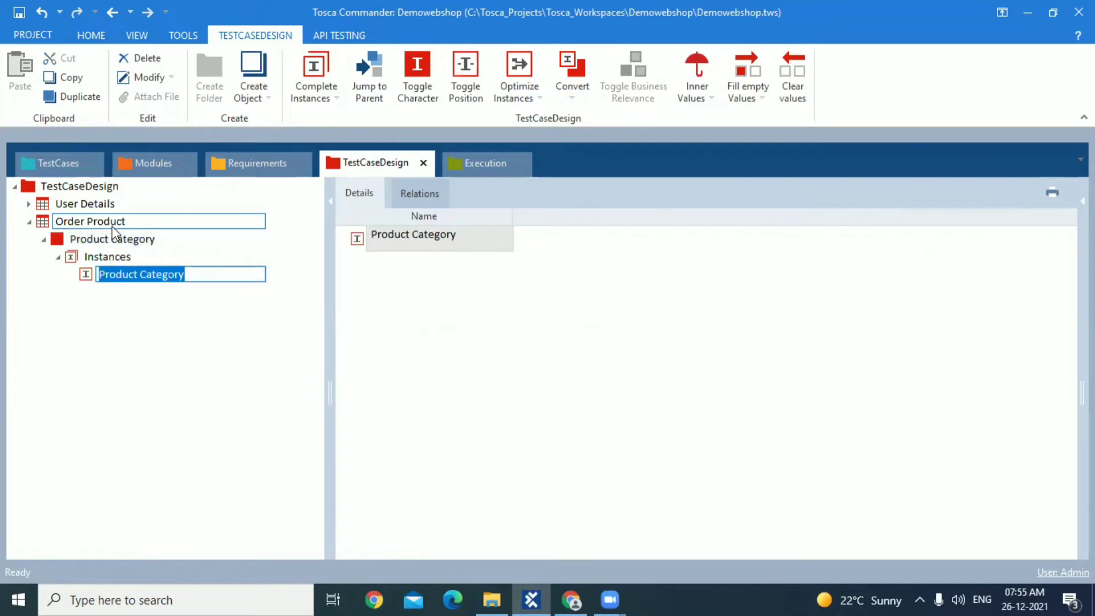
{"action": "type", "text": "Books"}
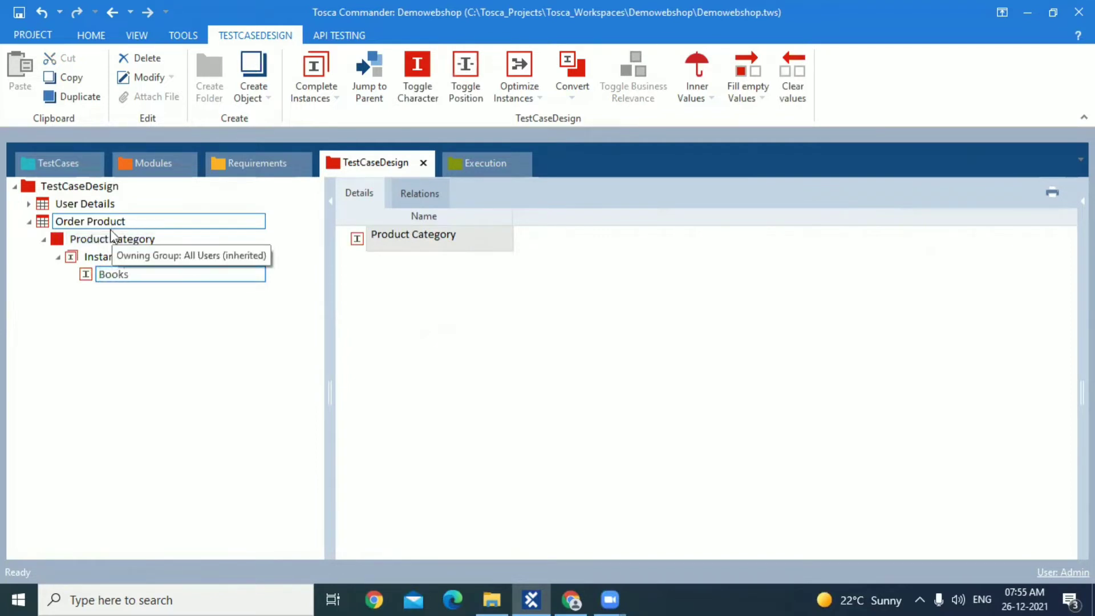
{"action": "left_click", "coordinate": [77, 258]}
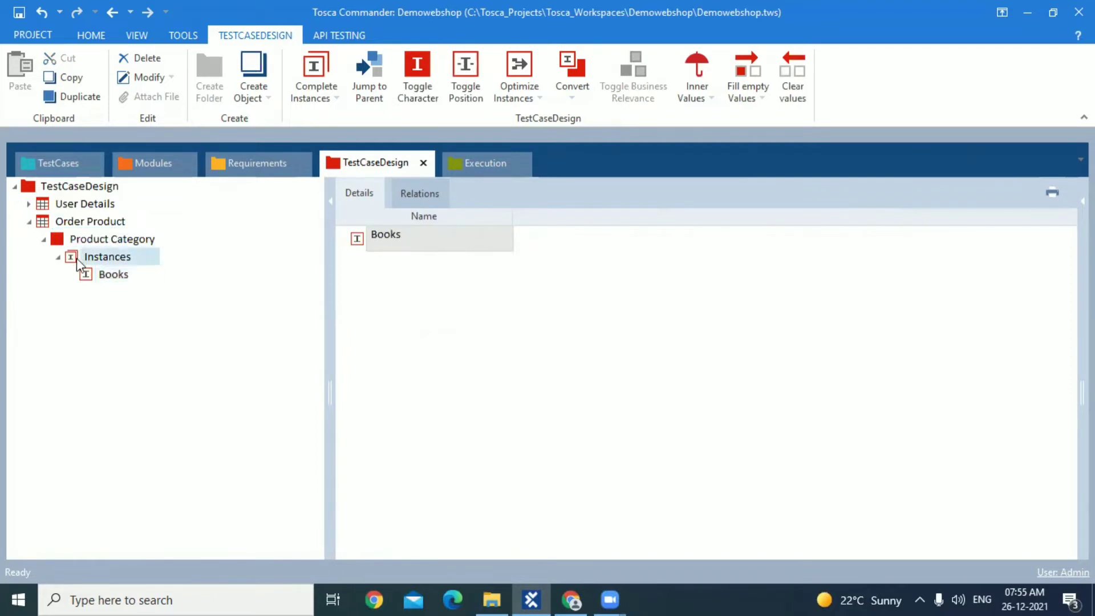
{"action": "right_click", "coordinate": [86, 259]}
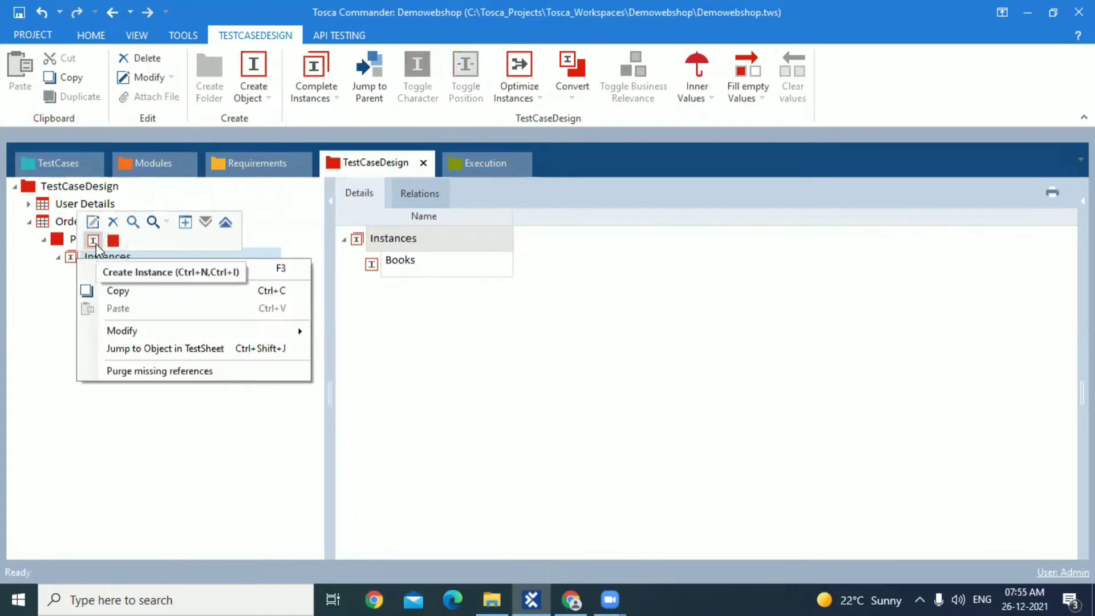
{"action": "left_click", "coordinate": [94, 240]}
{"action": "type", "text": "Computer"}
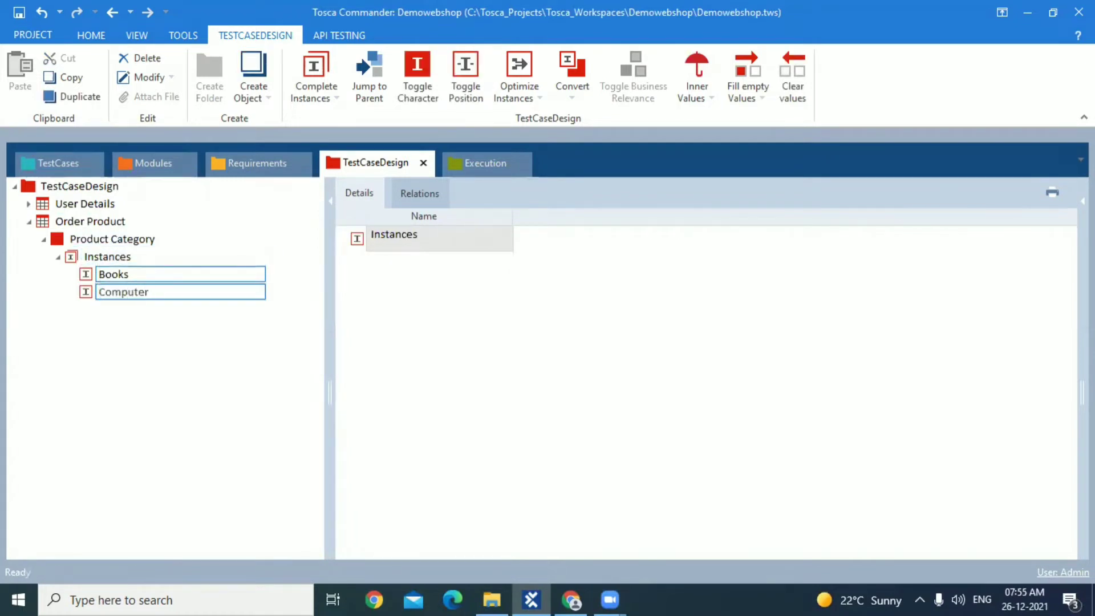
{"action": "left_click", "coordinate": [72, 256]}
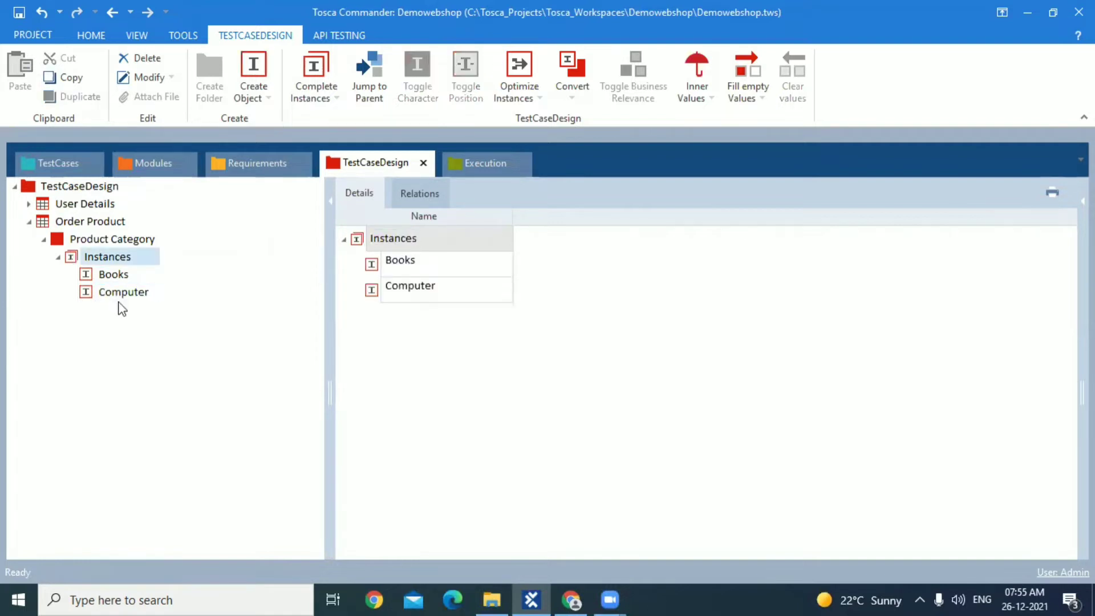
Delete the Product Category attribute together with its instances from the Order Product test sheet
{"action": "left_click", "coordinate": [57, 240]}
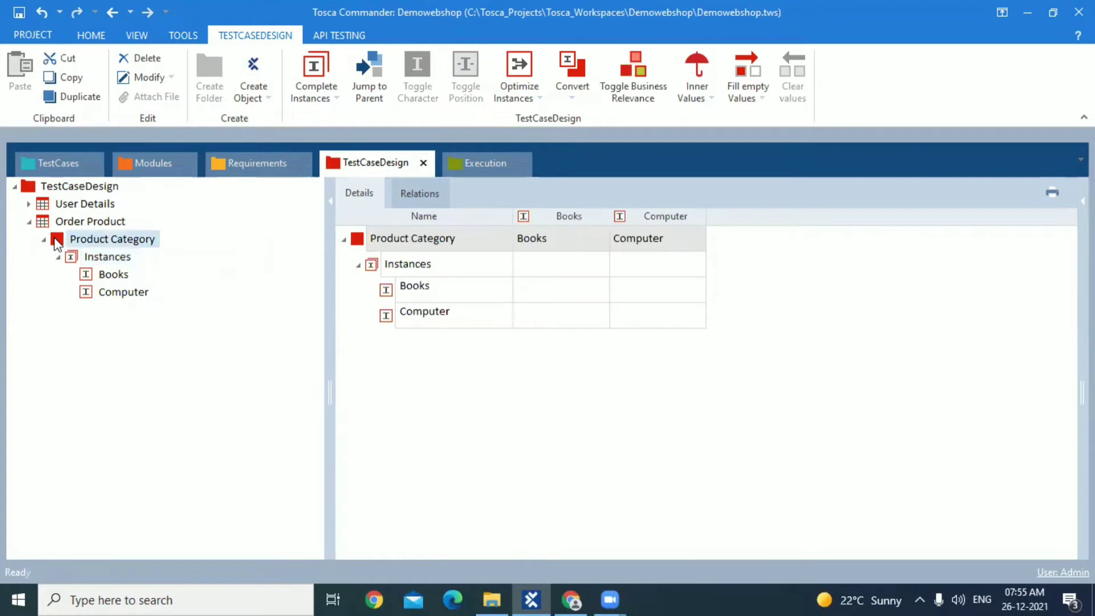
{"action": "right_click", "coordinate": [56, 239]}
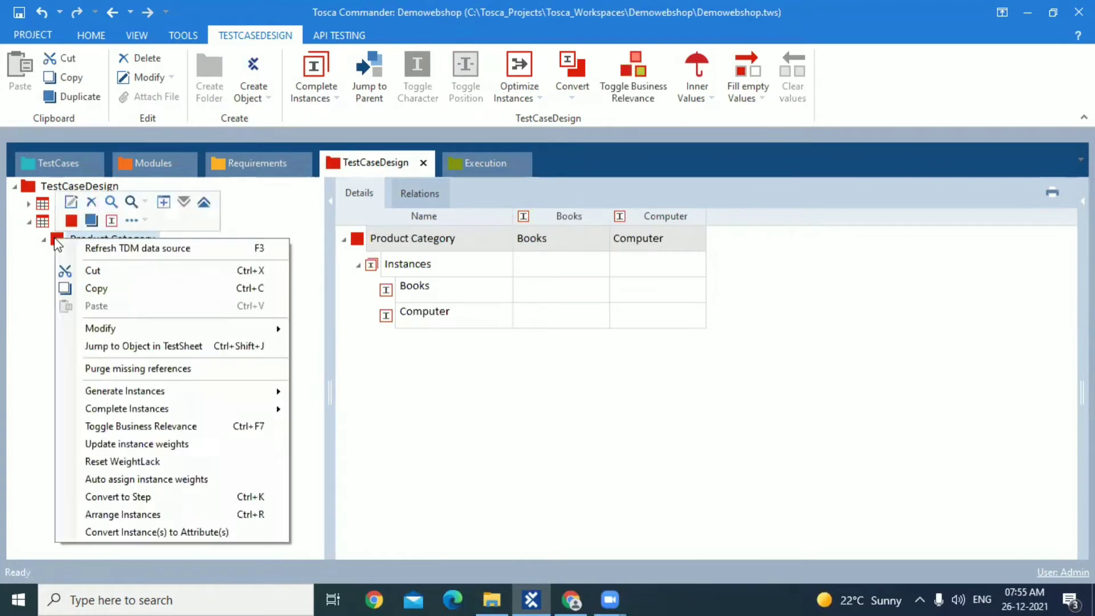
{"action": "left_click", "coordinate": [96, 208]}
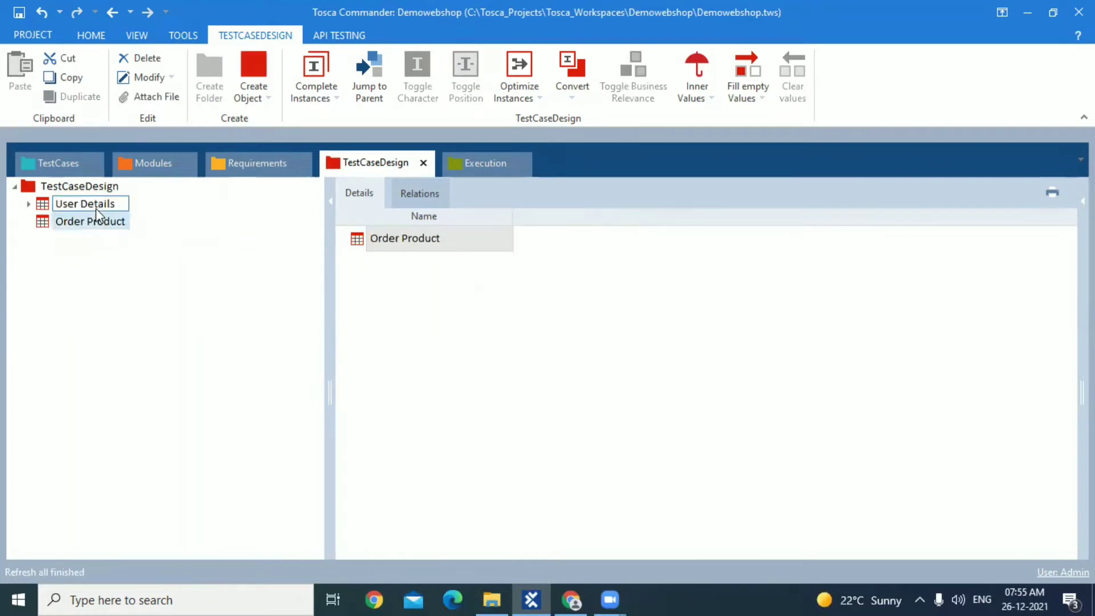
Go to the module behind the Choose product category test step of the test case copy in TemplatesandInstancesConcept
{"action": "left_click", "coordinate": [63, 160]}
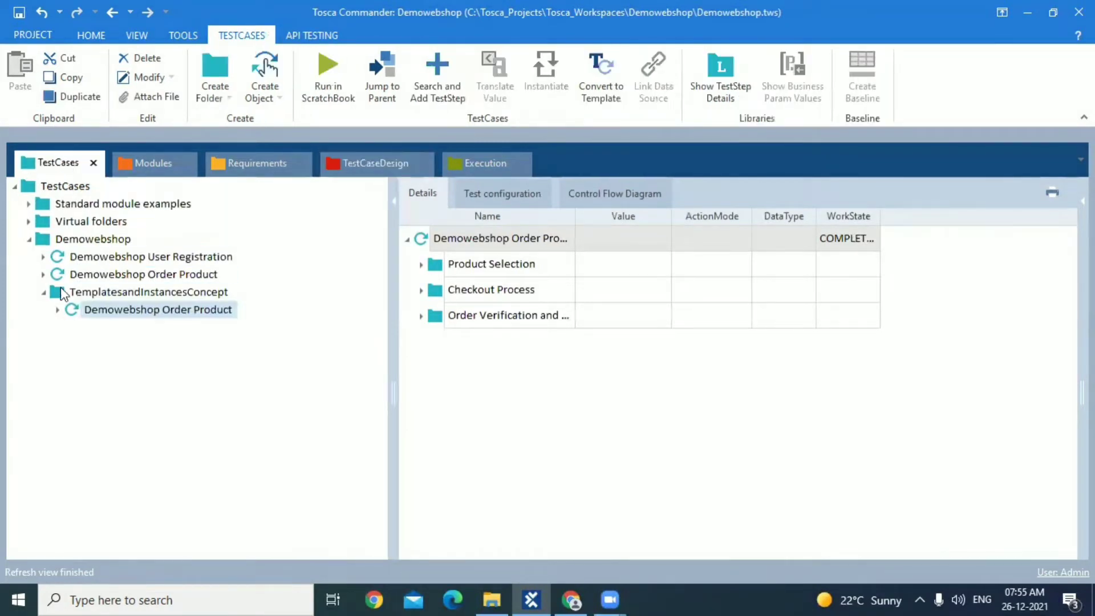
{"action": "left_click", "coordinate": [57, 310]}
{"action": "left_click", "coordinate": [73, 328]}
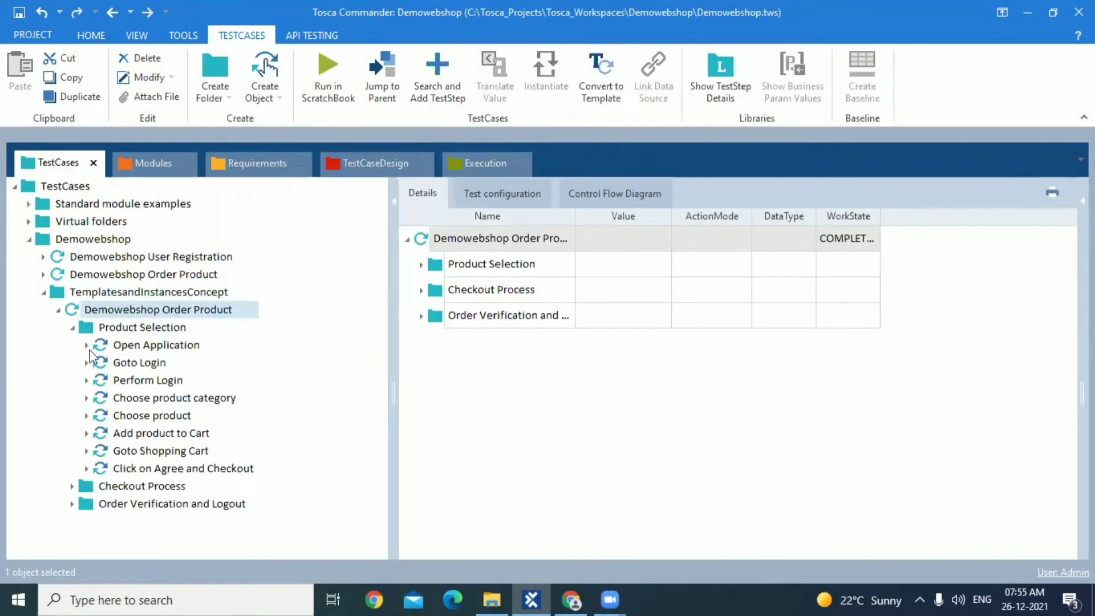
{"action": "left_click", "coordinate": [152, 398]}
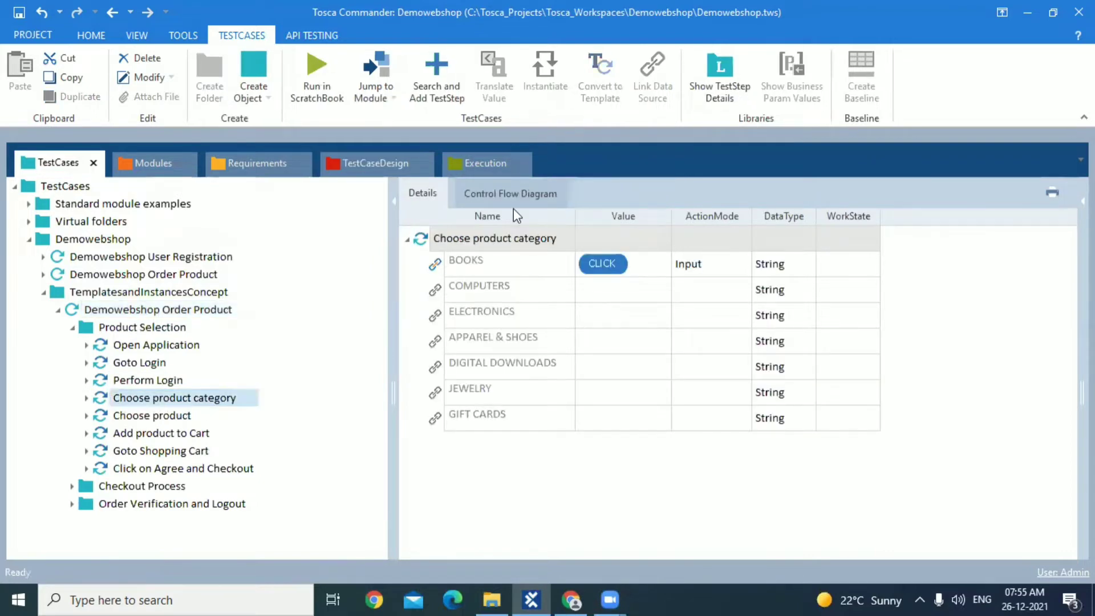
{"action": "right_click", "coordinate": [129, 399]}
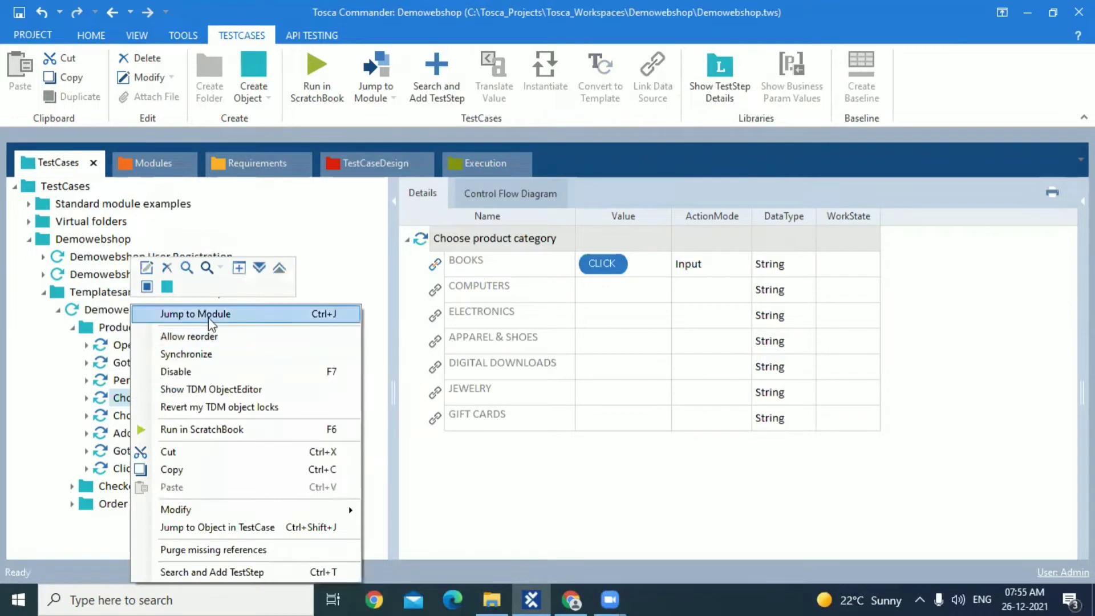
{"action": "left_click", "coordinate": [215, 315]}
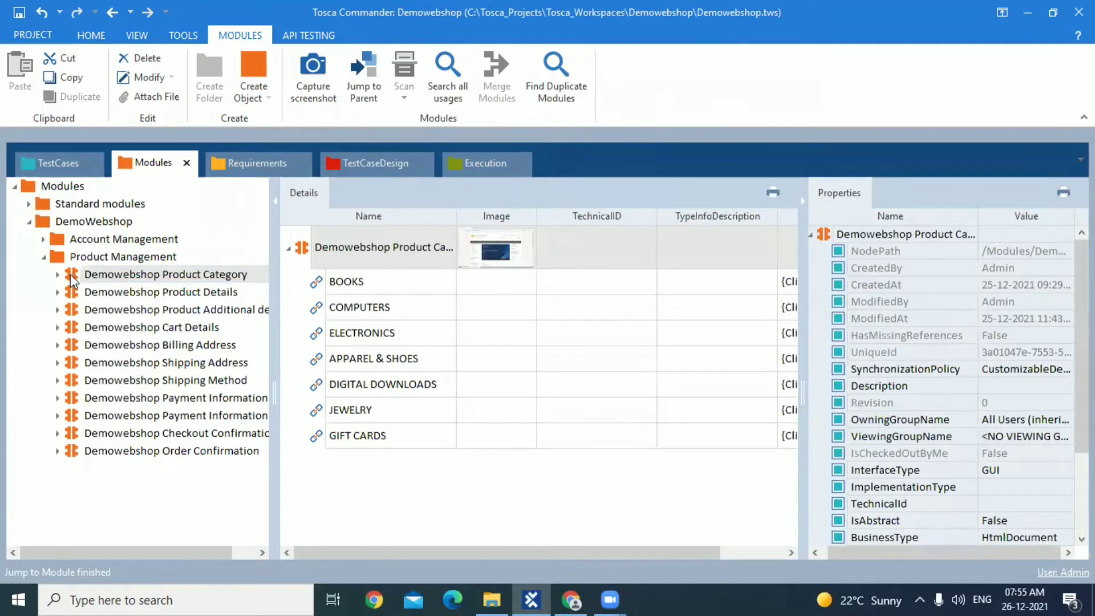
Add the Demowebshop Product Category module to the Order Product test sheet as an attribute and rename it Product Category
{"action": "left_click_drag", "start_coordinate": [70, 275], "coordinate": [40, 221]}
{"action": "left_click", "coordinate": [44, 239]}
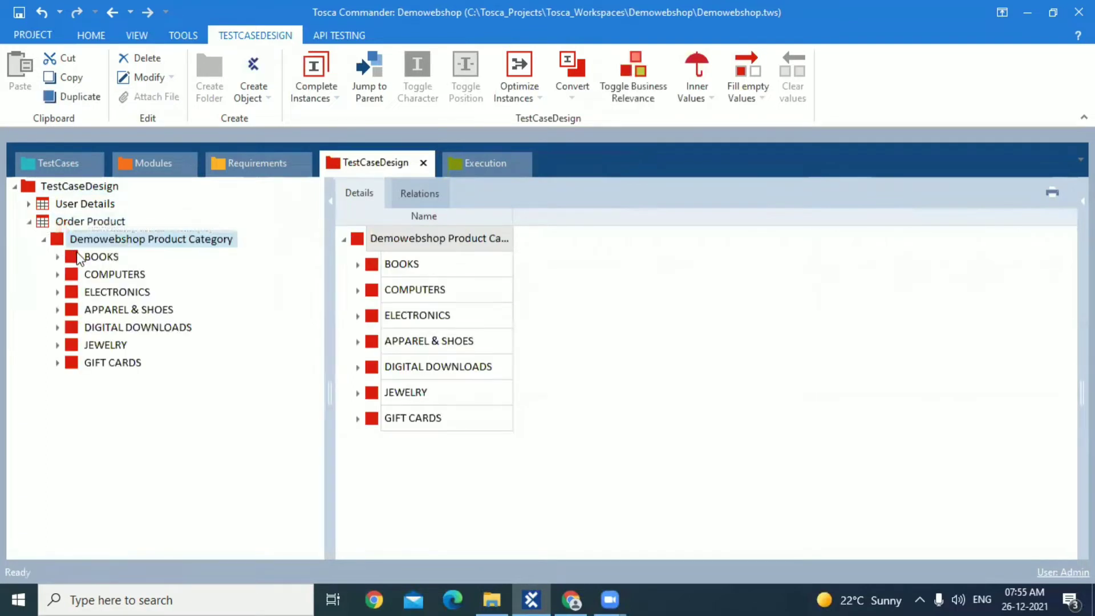
{"action": "left_click", "coordinate": [113, 240]}
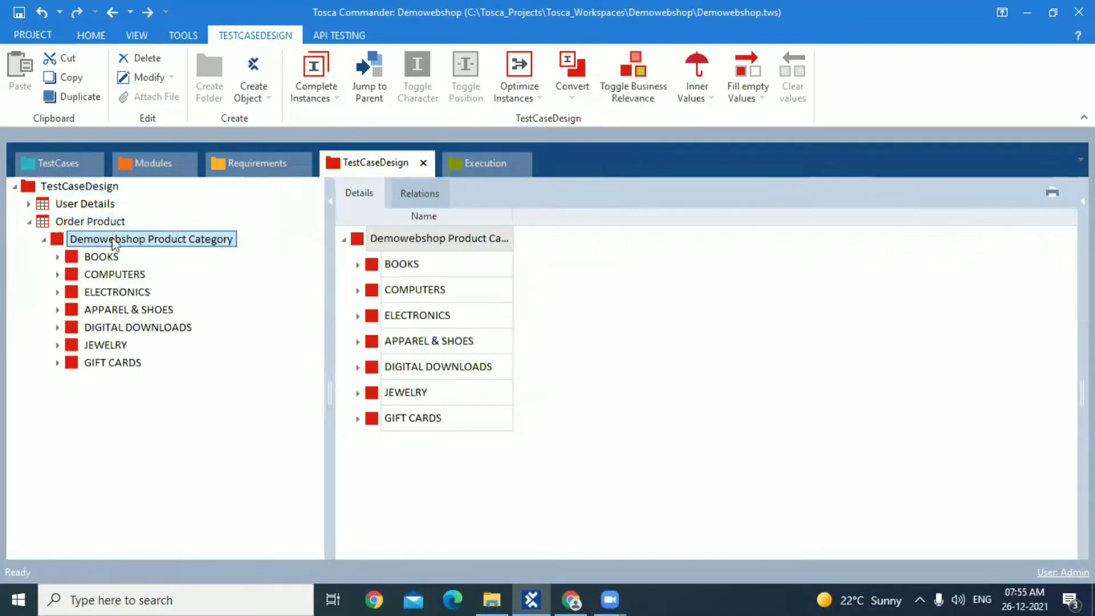
{"action": "double_click", "coordinate": [149, 239]}
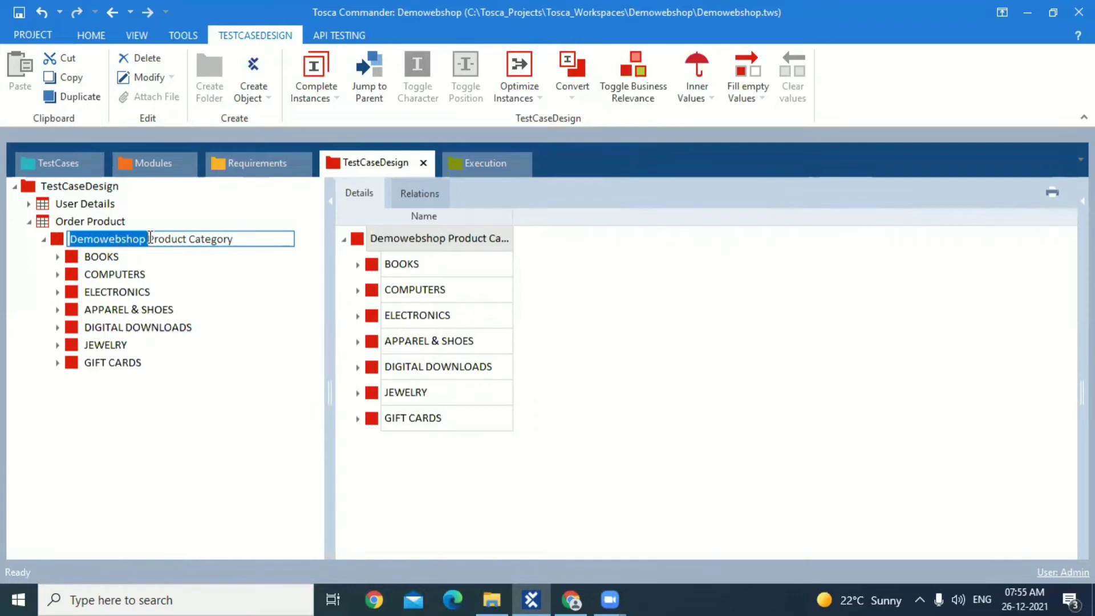
{"action": "key", "text": "BackSpace"}
{"action": "left_click", "coordinate": [98, 256]}
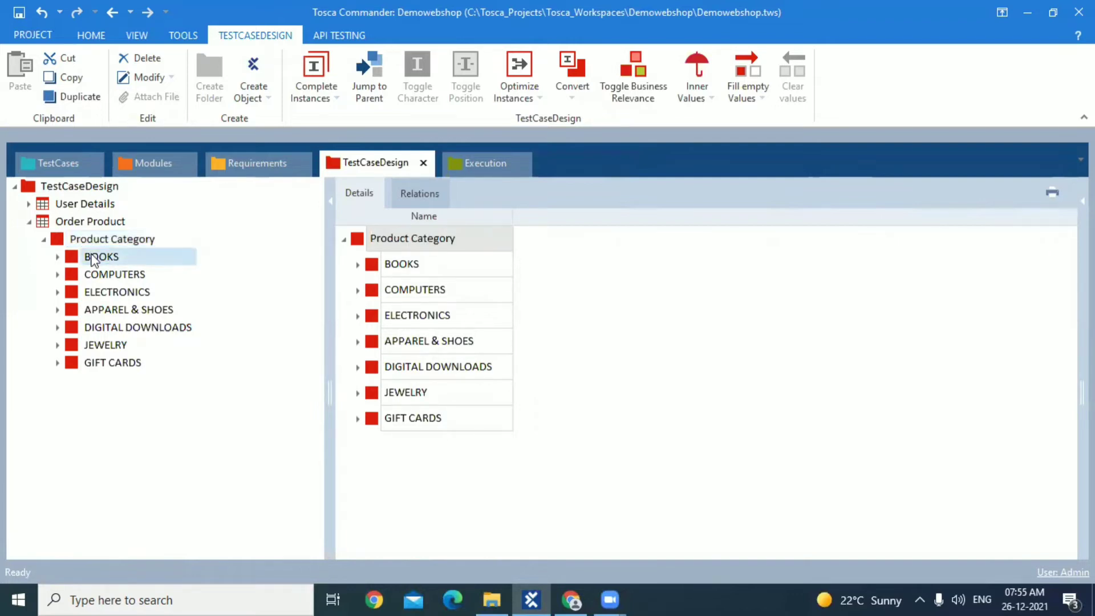
Convert the attributes under Product Category, from BOOKS to GIFT CARDS, into instances of Product Category
{"action": "left_click", "coordinate": [58, 257]}
{"action": "left_click", "coordinate": [73, 274]}
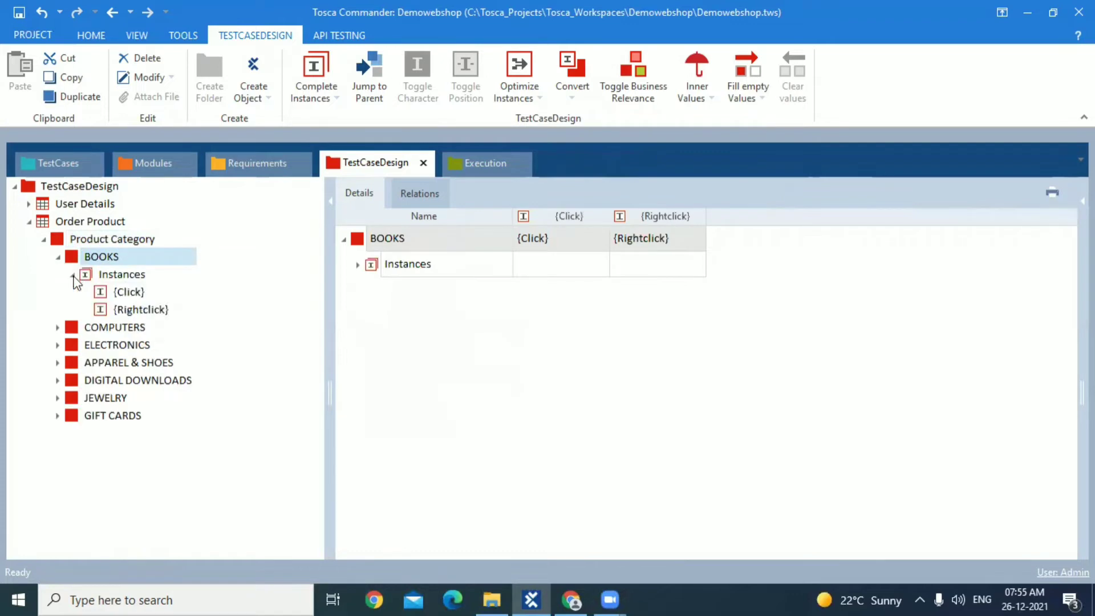
{"action": "left_click", "coordinate": [70, 246]}
{"action": "left_click", "coordinate": [58, 257]}
{"action": "left_click", "coordinate": [57, 240]}
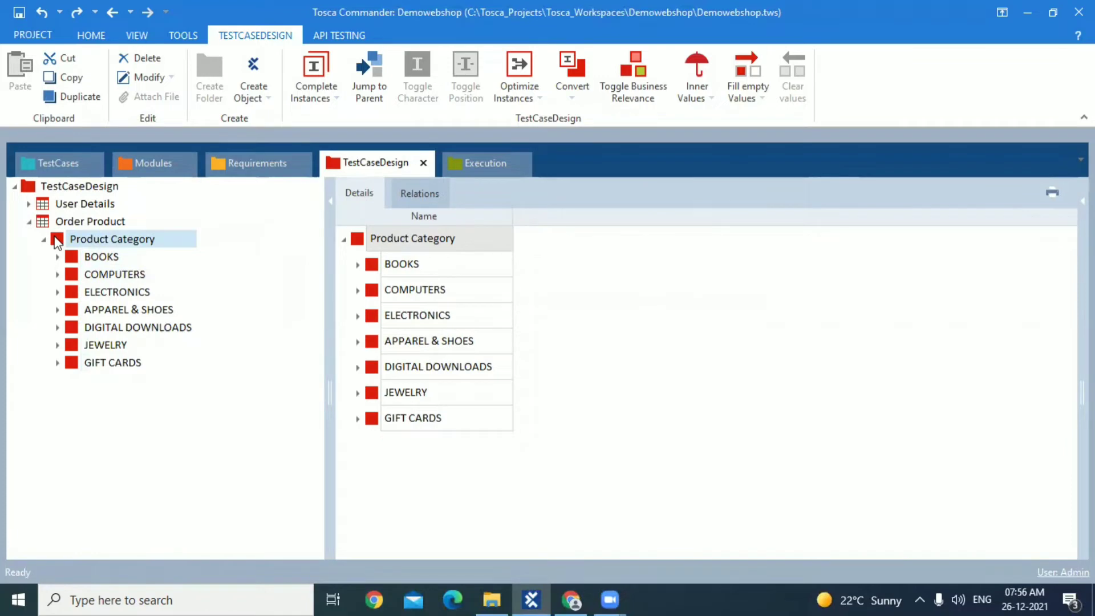
{"action": "right_click", "coordinate": [57, 241]}
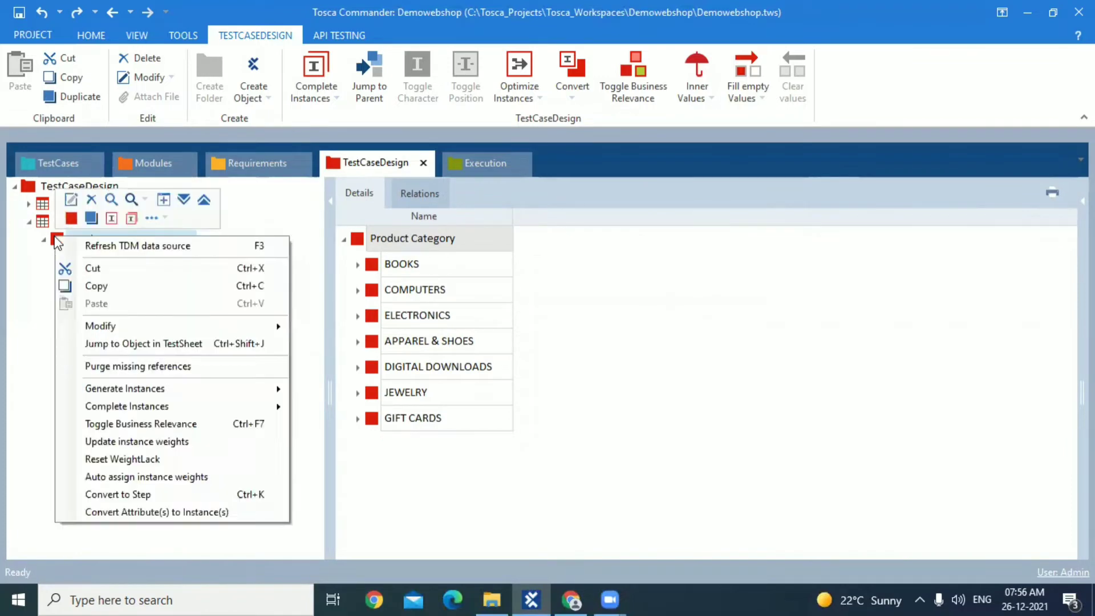
{"action": "left_click", "coordinate": [181, 516]}
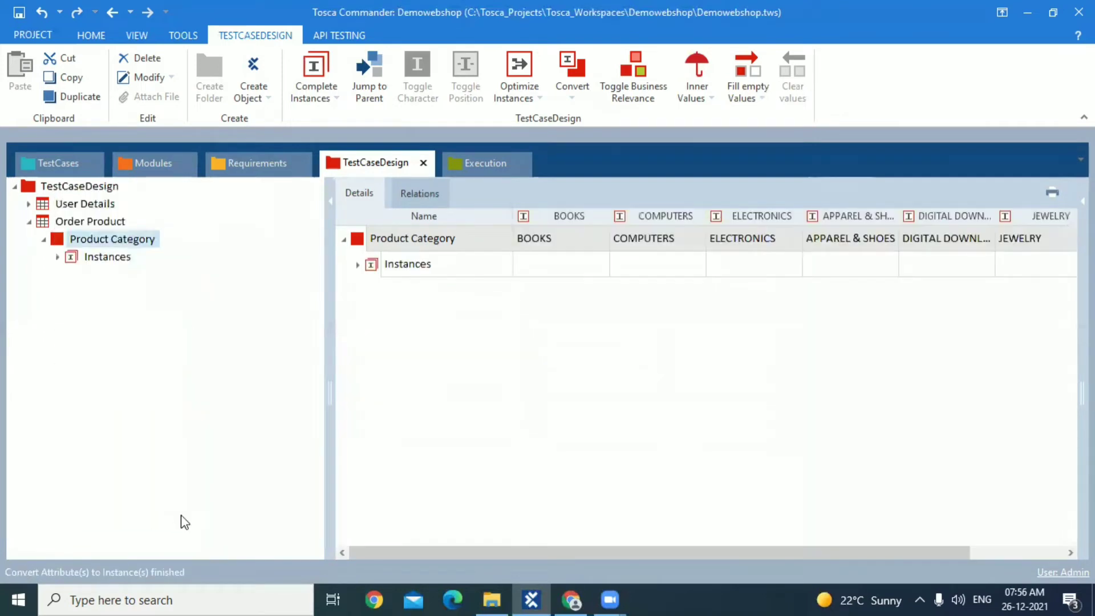
{"action": "left_click", "coordinate": [58, 257]}
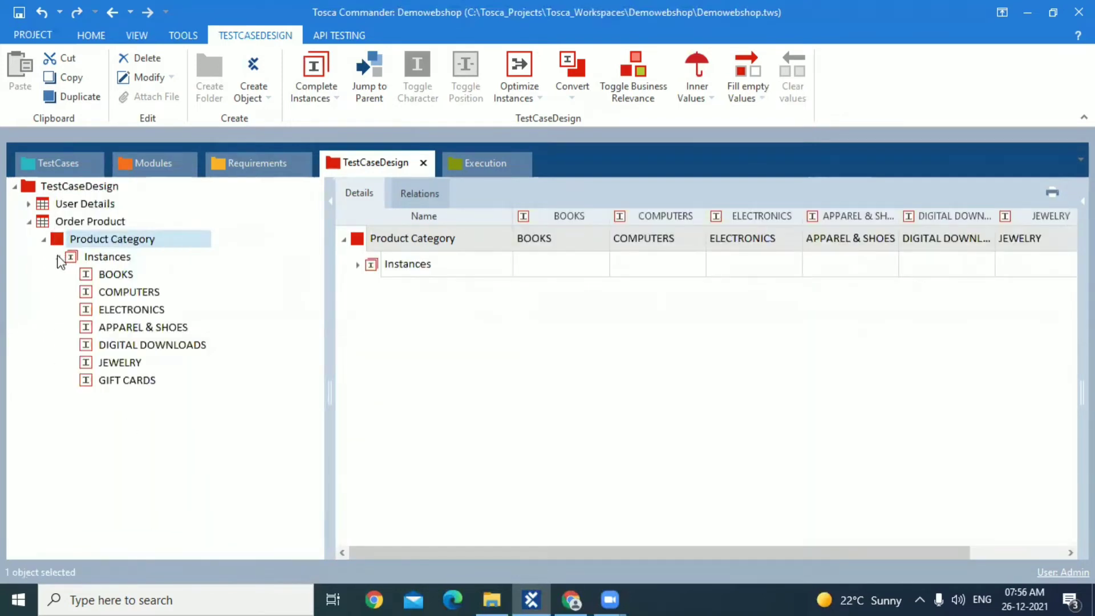
{"action": "left_click", "coordinate": [43, 240]}
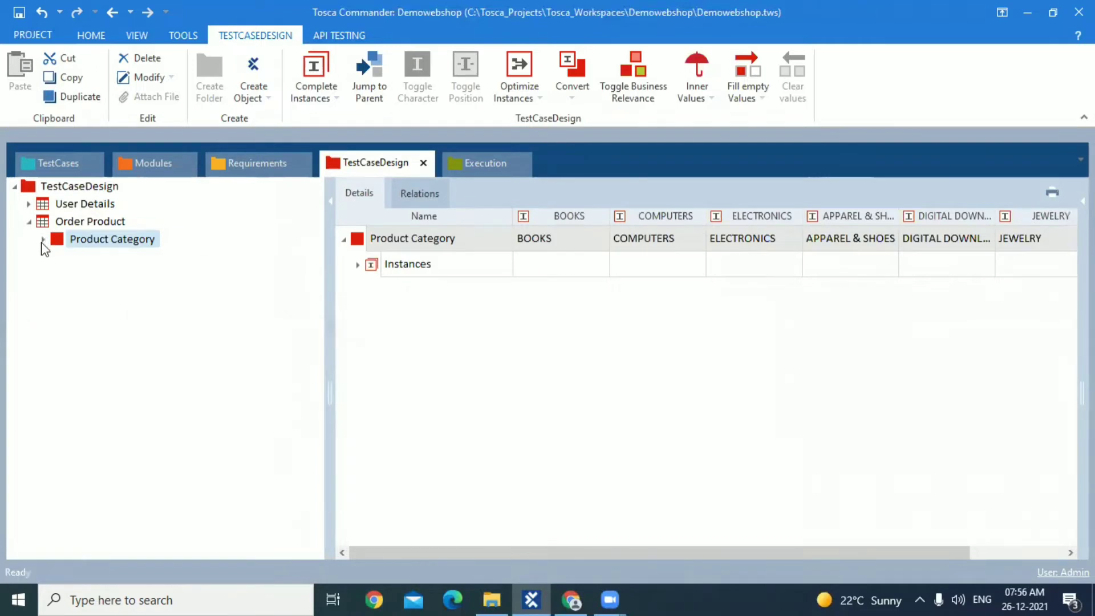
Check the product fields of the Choose product test step and add an attribute named Product Name to the Order Product test sheet
{"action": "left_click", "coordinate": [49, 162]}
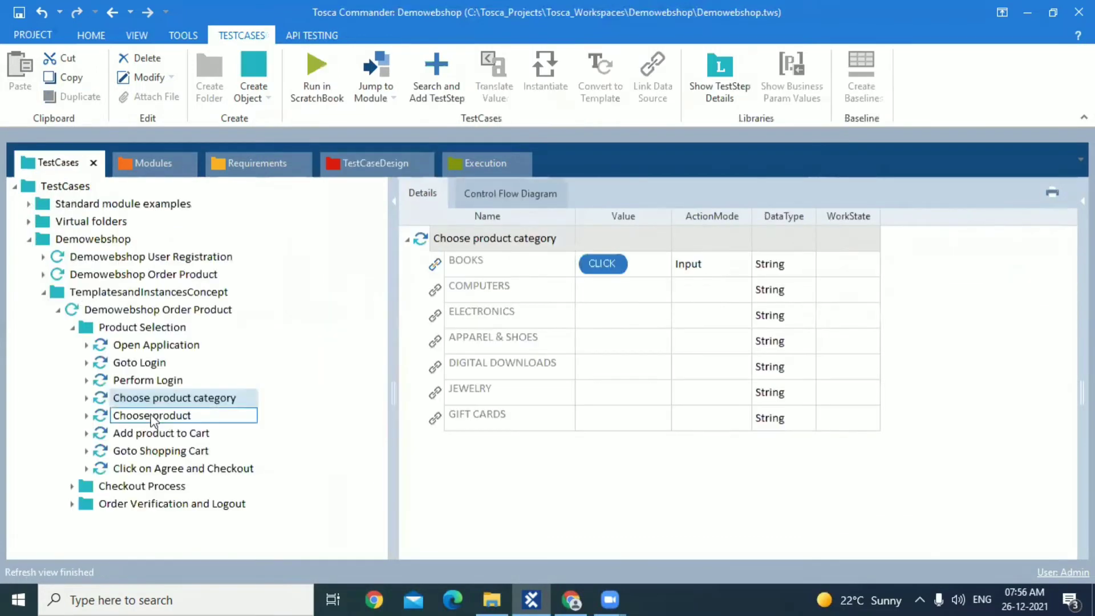
{"action": "left_click", "coordinate": [158, 420]}
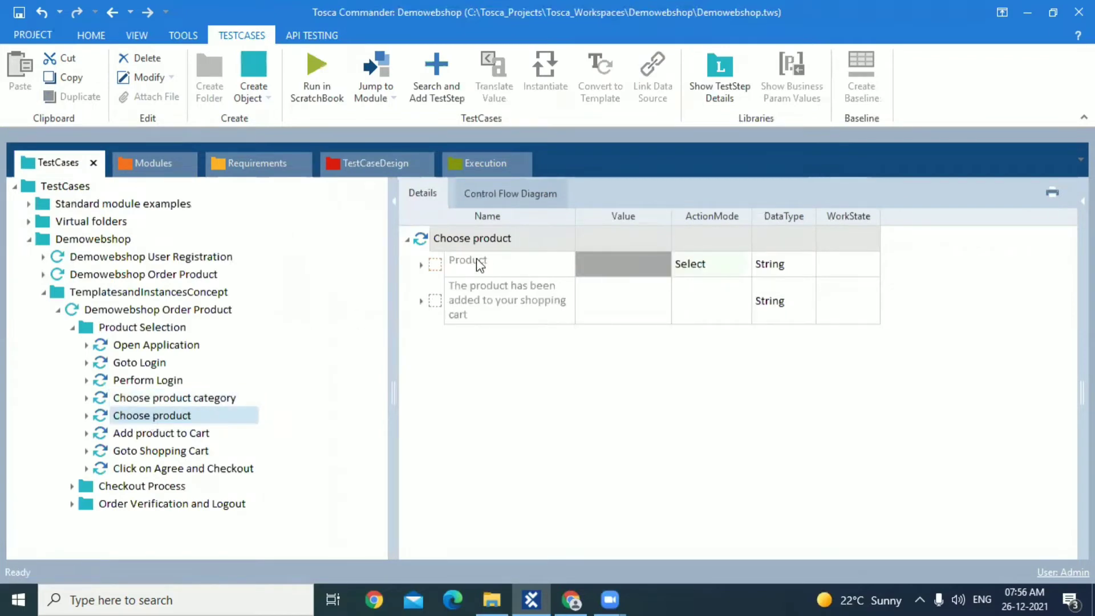
{"action": "left_click", "coordinate": [420, 265]}
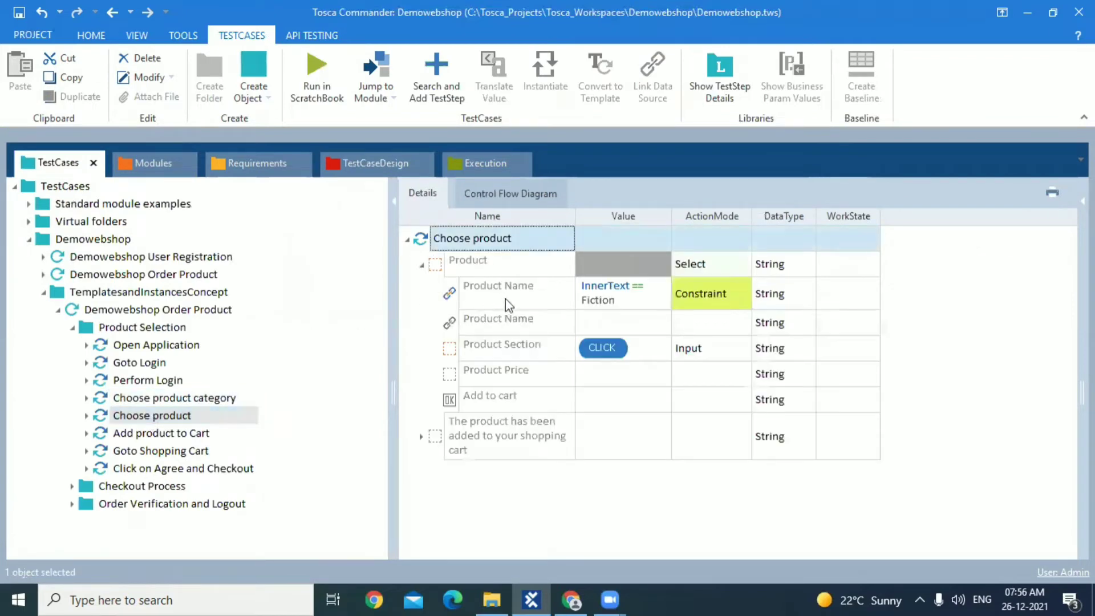
{"action": "left_click", "coordinate": [342, 162]}
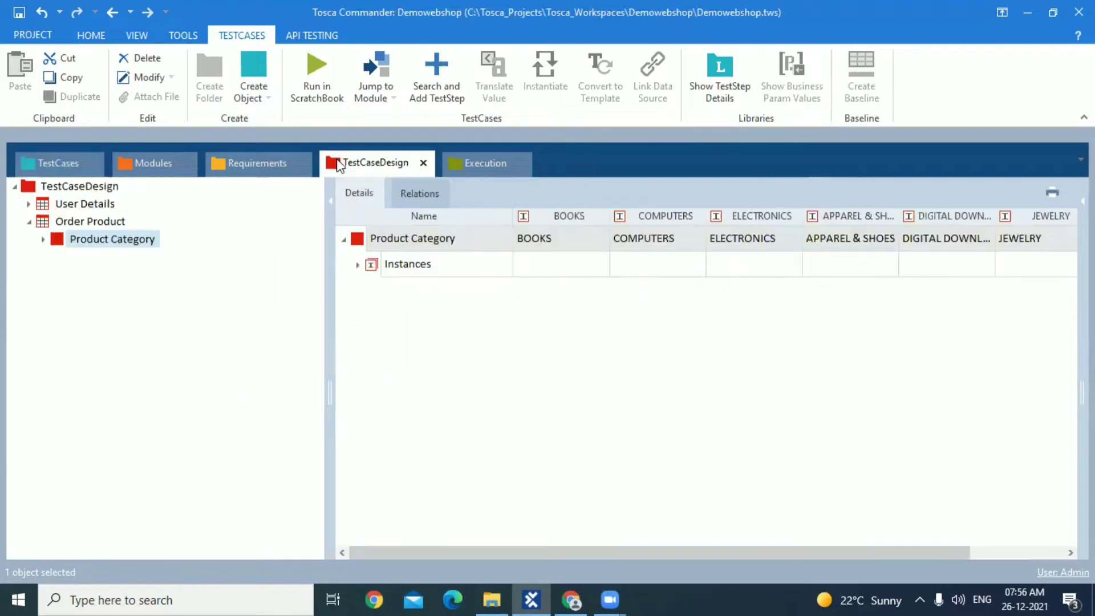
{"action": "right_click", "coordinate": [74, 222]}
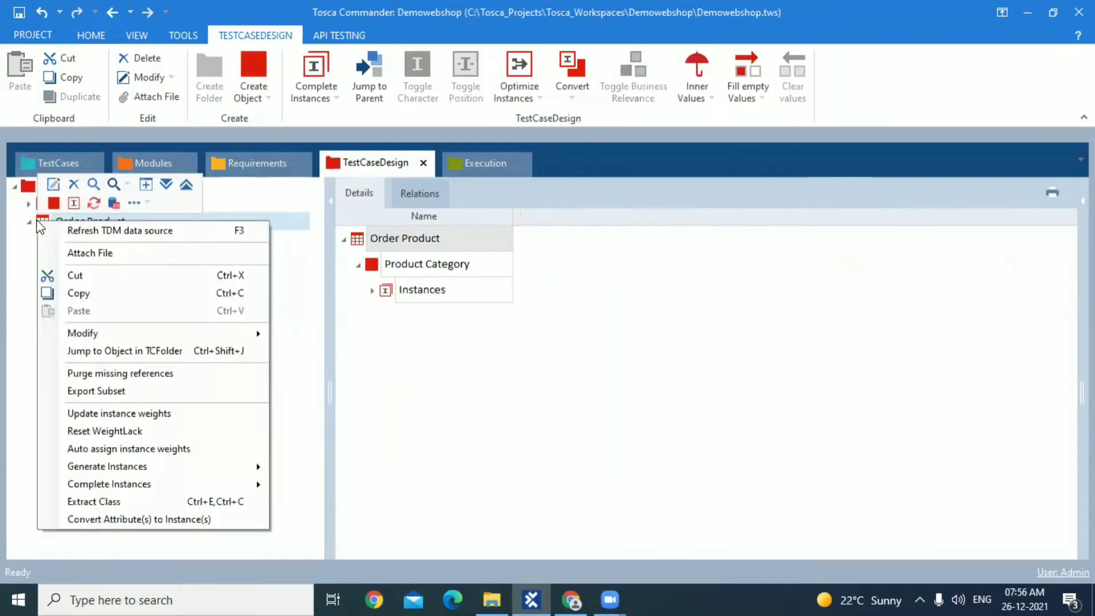
{"action": "left_click", "coordinate": [54, 203]}
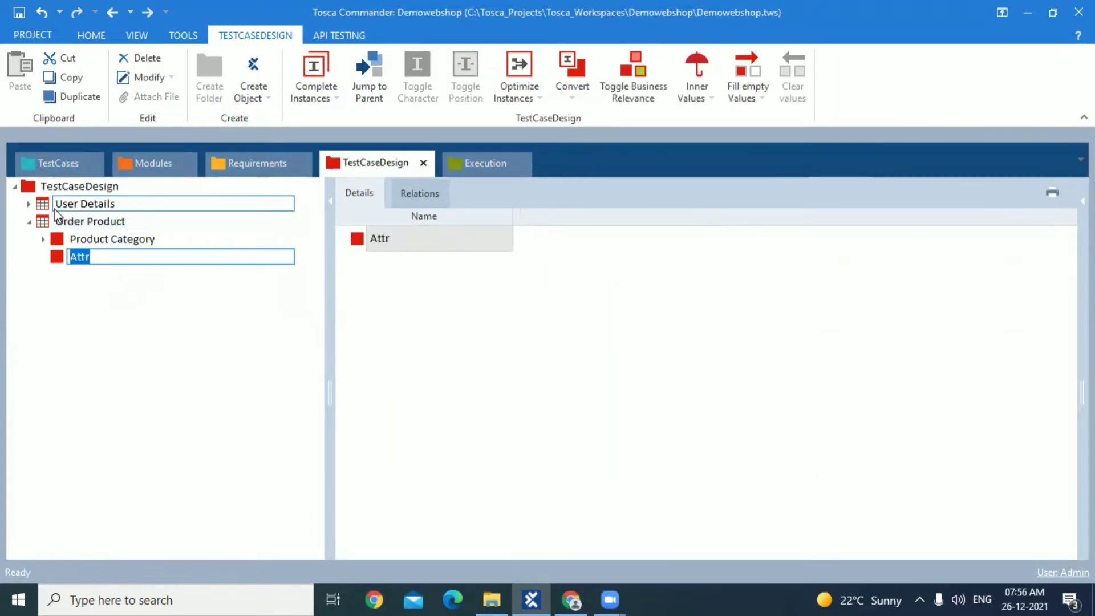
{"action": "type", "text": "Porduc"}
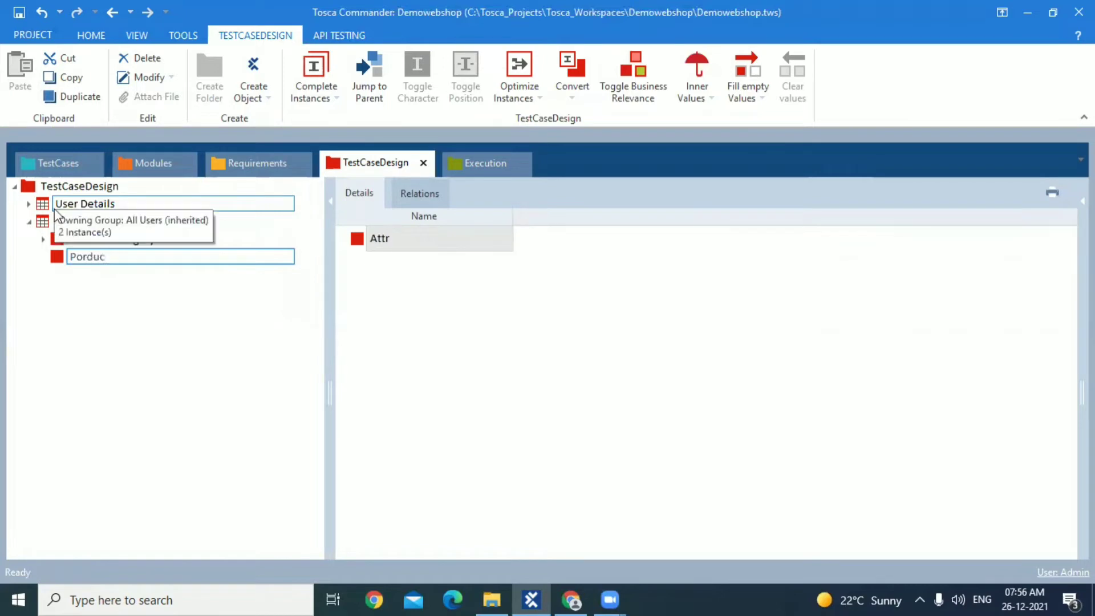
{"action": "key", "text": "BackSpace"}
{"action": "key", "text": "BackSpace"}
{"action": "key", "text": "BackSpace"}
{"action": "key", "text": "BackSpace"}
{"action": "key", "text": "BackSpace"}
{"action": "type", "text": "roduct Name"}
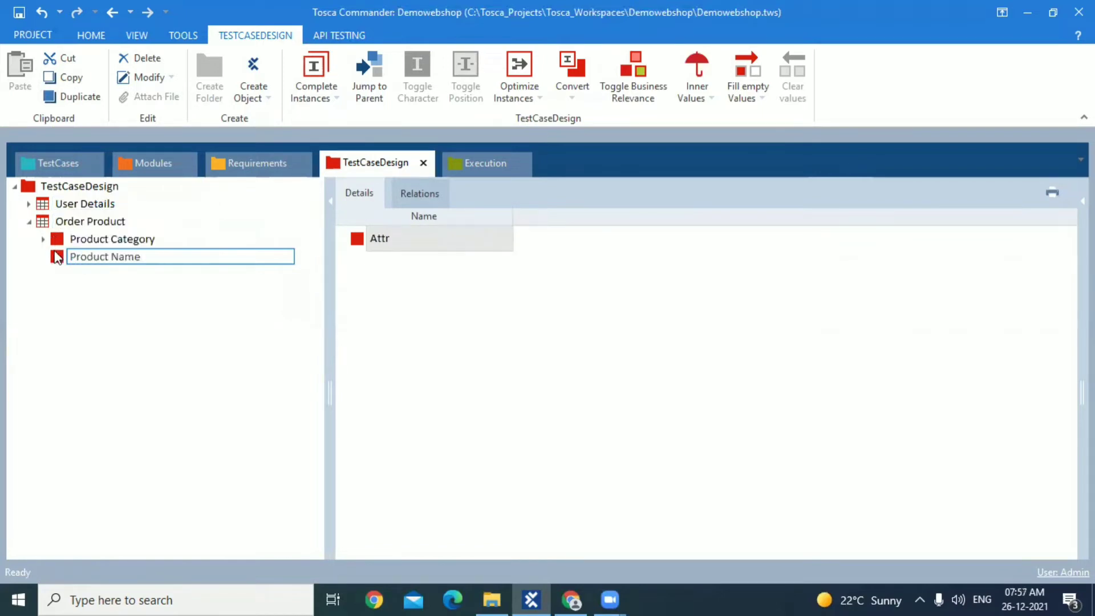
{"action": "key", "text": "Return"}
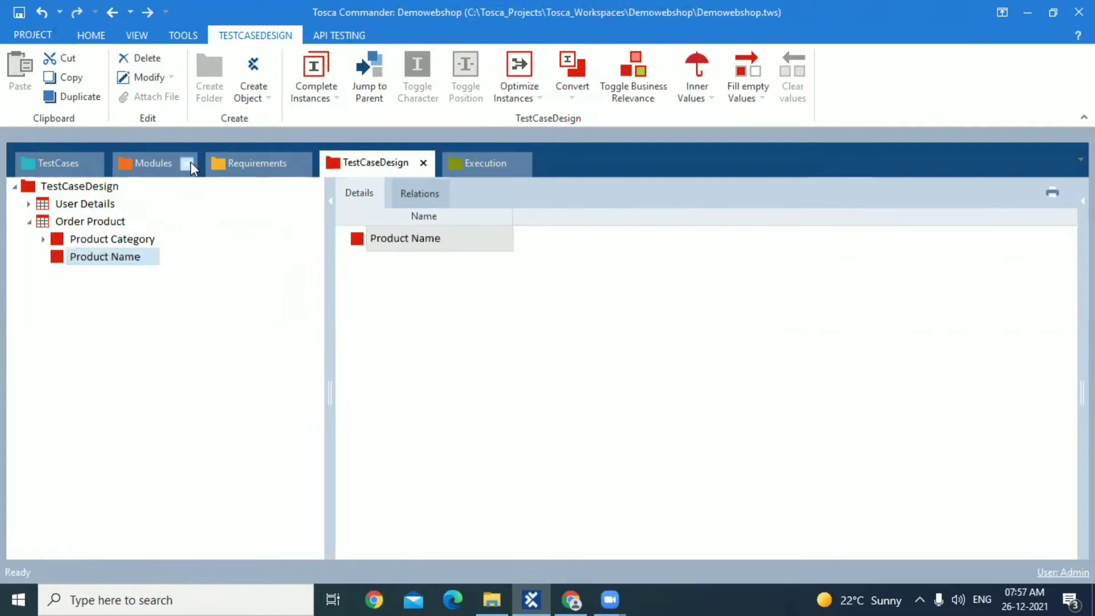
Clear the BOOKS value in the Choose product category test step of the copied test case and go to its module
{"action": "left_click", "coordinate": [69, 162]}
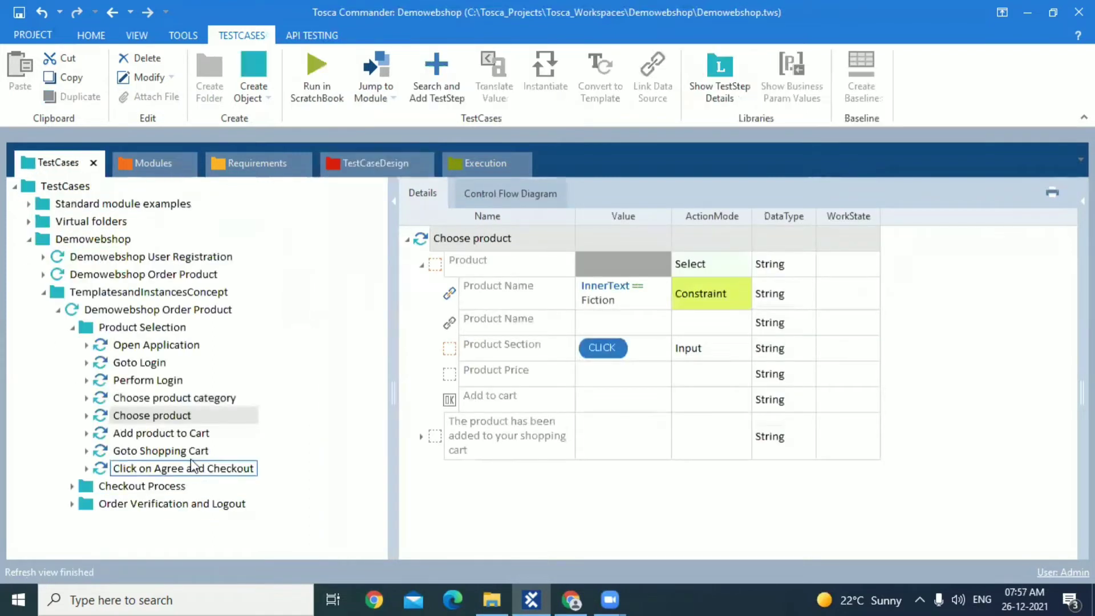
{"action": "left_click", "coordinate": [171, 397]}
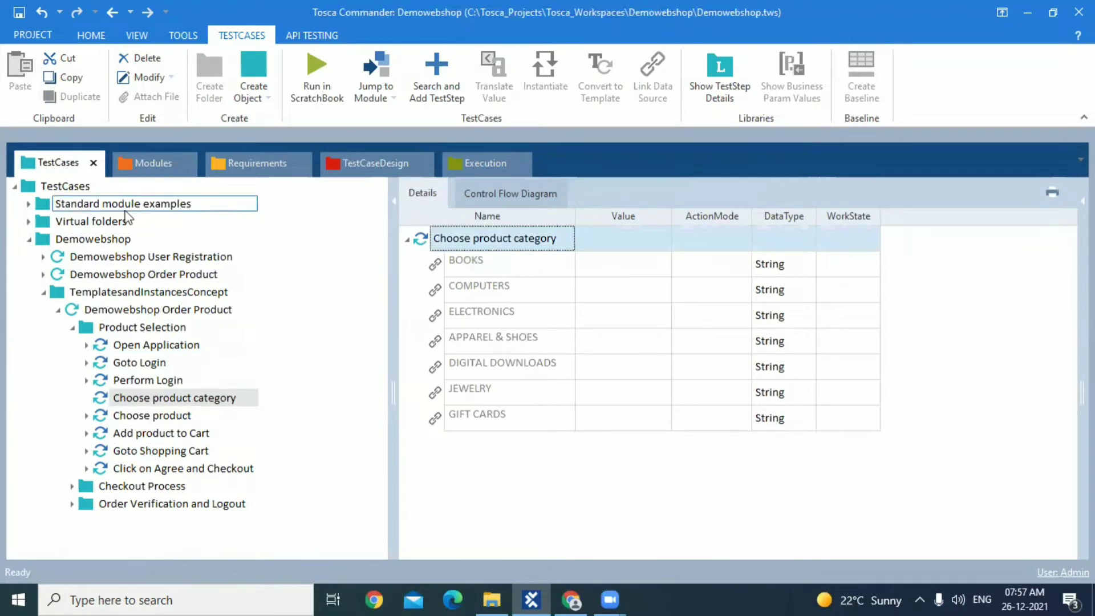
{"action": "right_click", "coordinate": [166, 404]}
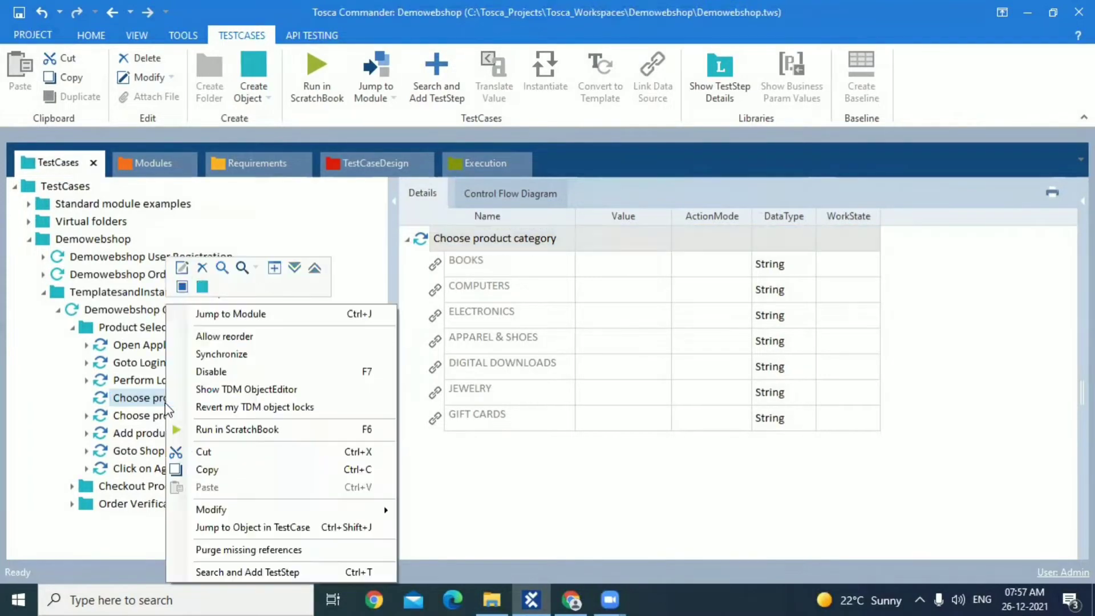
{"action": "left_click", "coordinate": [200, 320]}
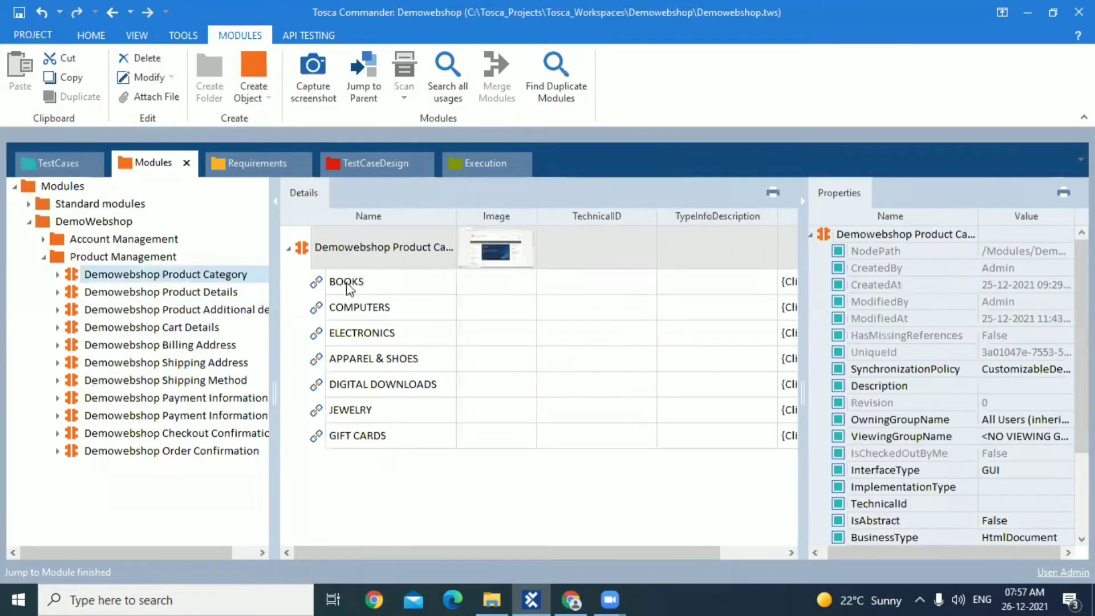
Convert all links from BOOKS to GIFT CARDS in the Demowebshop Product Category module into a ControlGroup named Product Category
{"action": "left_click", "coordinate": [350, 285]}
{"action": "left_click", "coordinate": [361, 439], "text": "shift"}
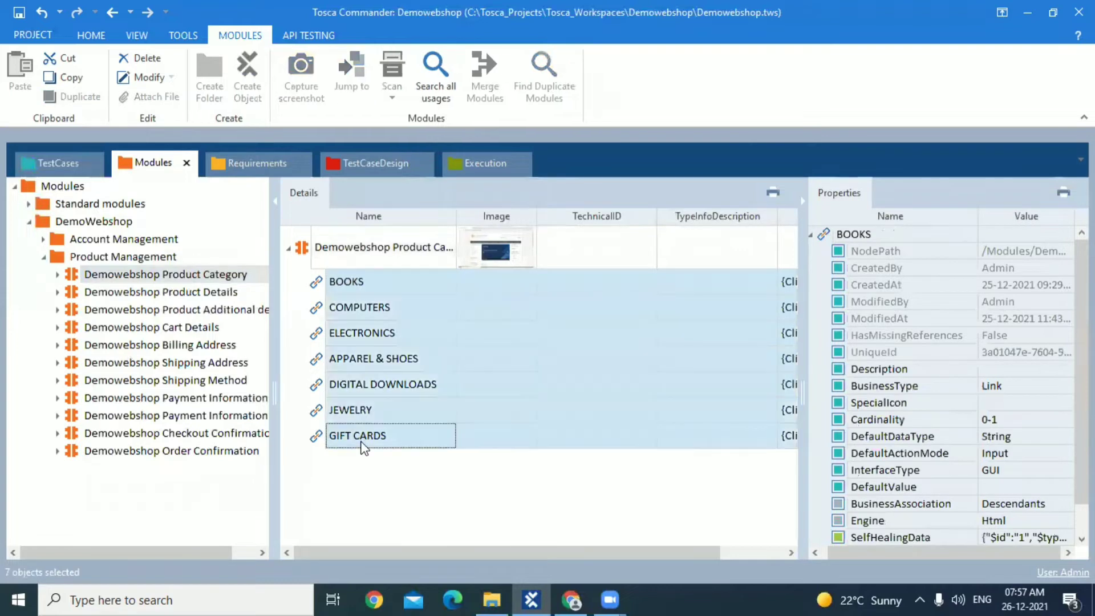
{"action": "right_click", "coordinate": [353, 415]}
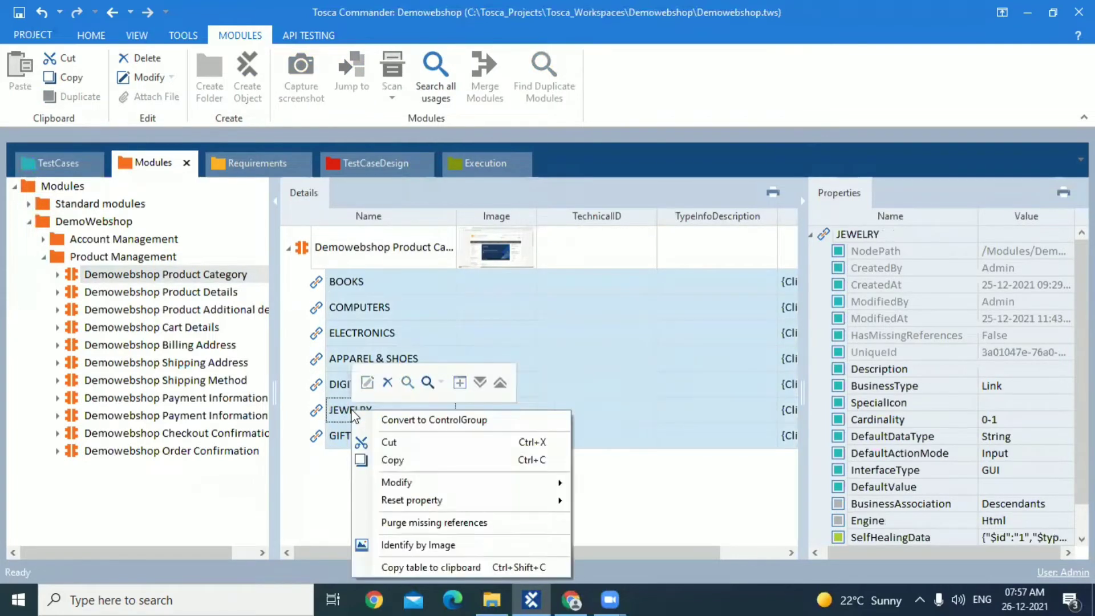
{"action": "left_click", "coordinate": [407, 422]}
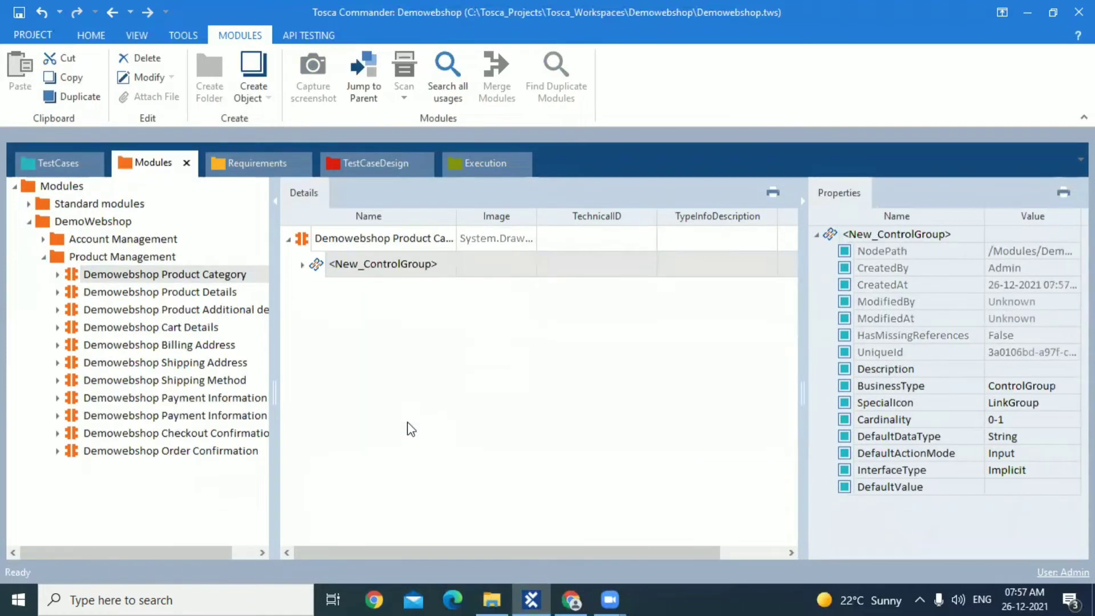
{"action": "left_click", "coordinate": [415, 257]}
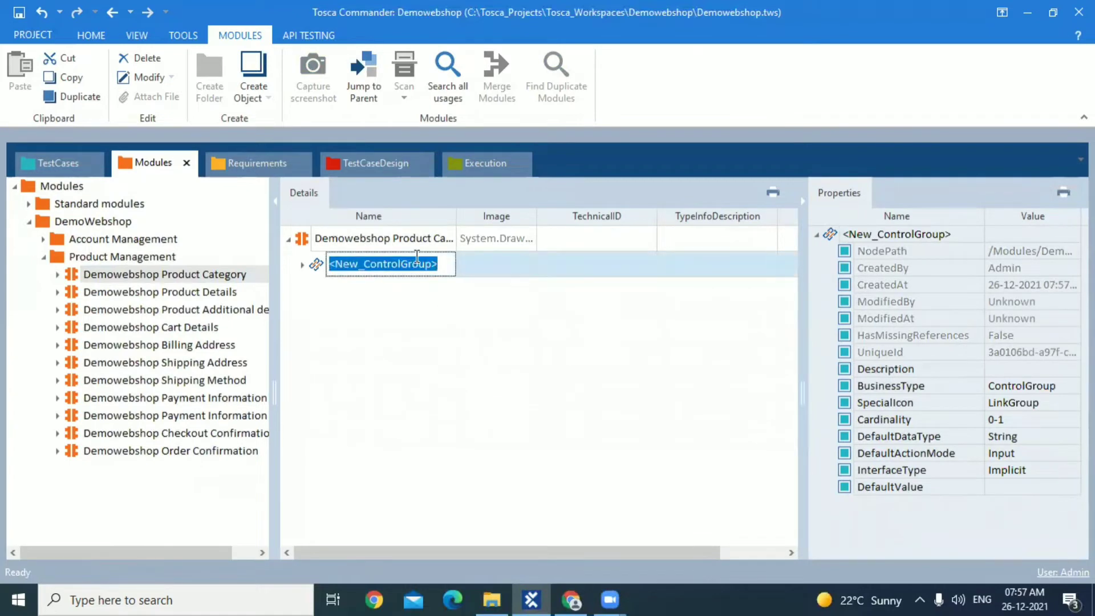
{"action": "type", "text": "Product Cat"}
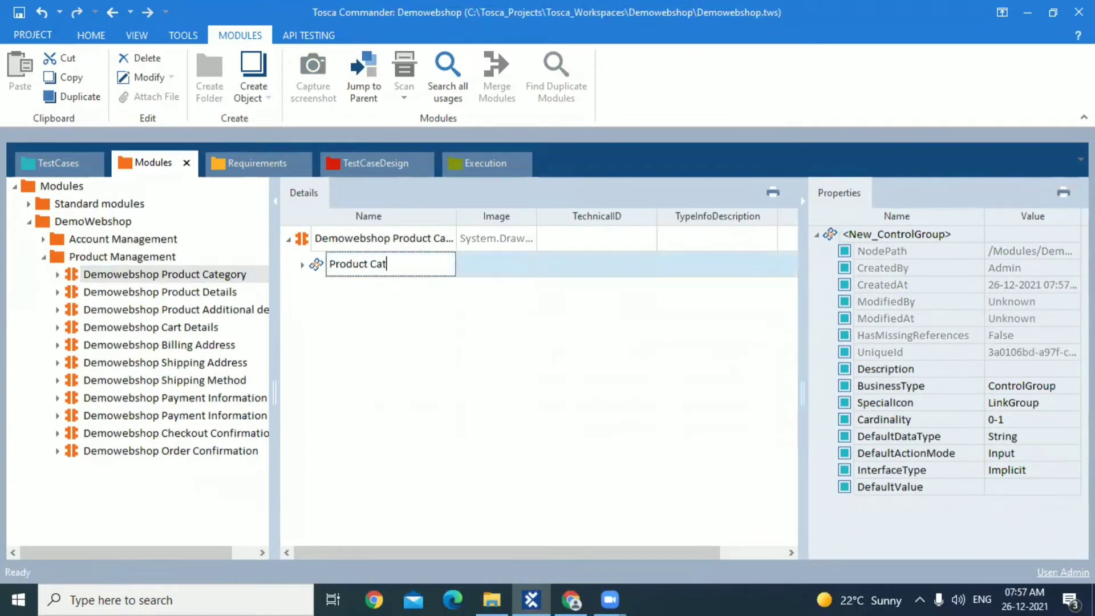
{"action": "type", "text": "egory"}
{"action": "key", "text": "Return"}
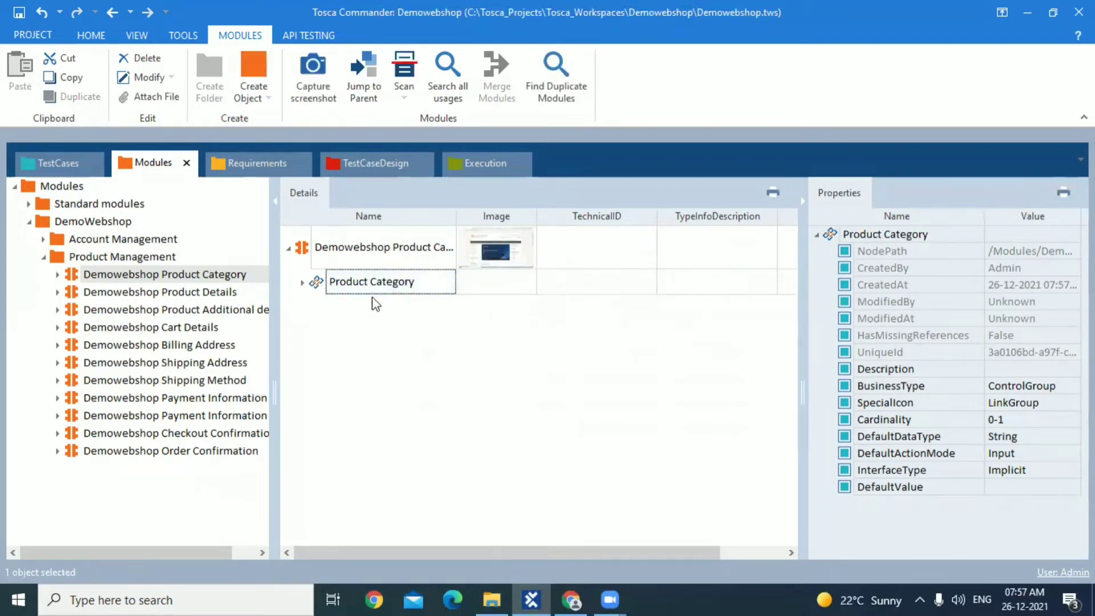
{"action": "left_click", "coordinate": [303, 282]}
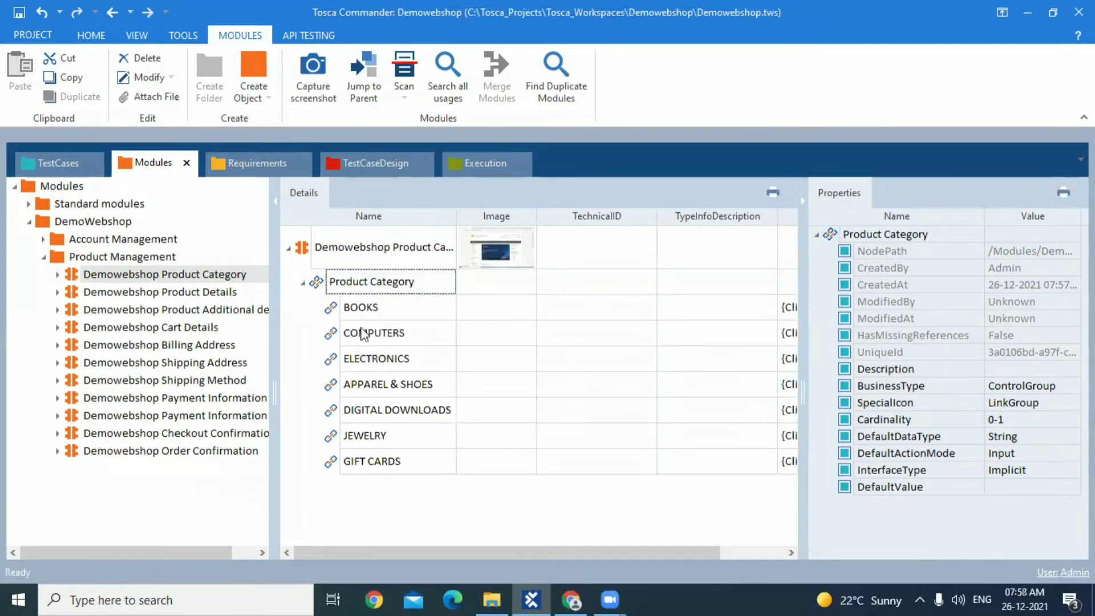
{"action": "left_click", "coordinate": [304, 283]}
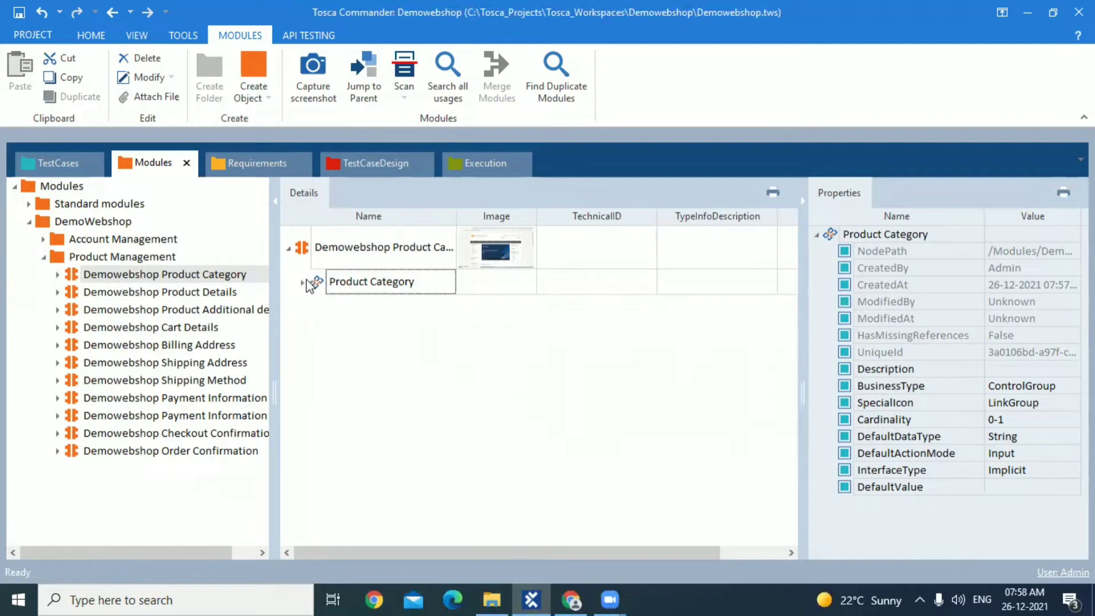
Clear the Fiction value from the Product Name InnerText constraint in the Choose product test step, keeping the == operator
{"action": "left_click", "coordinate": [58, 166]}
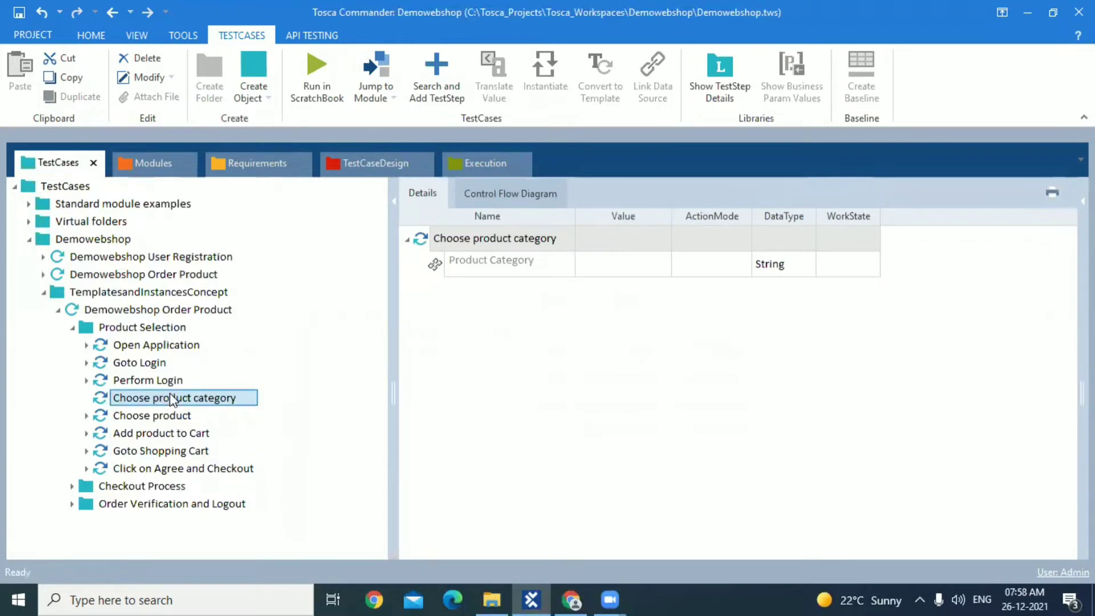
{"action": "left_click", "coordinate": [164, 416]}
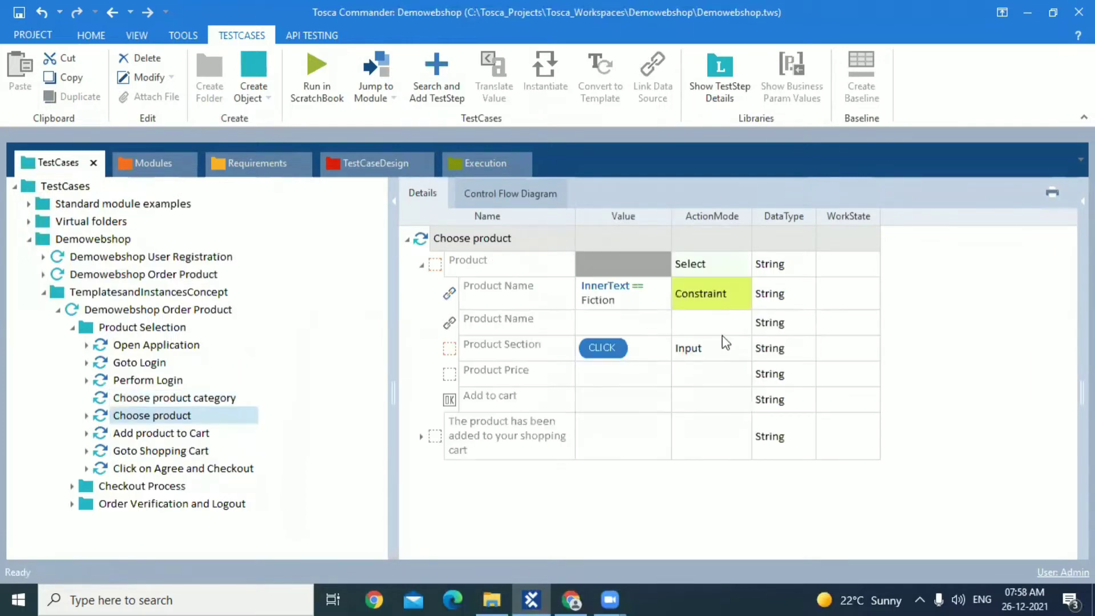
{"action": "left_click", "coordinate": [642, 307]}
{"action": "left_click", "coordinate": [640, 300]}
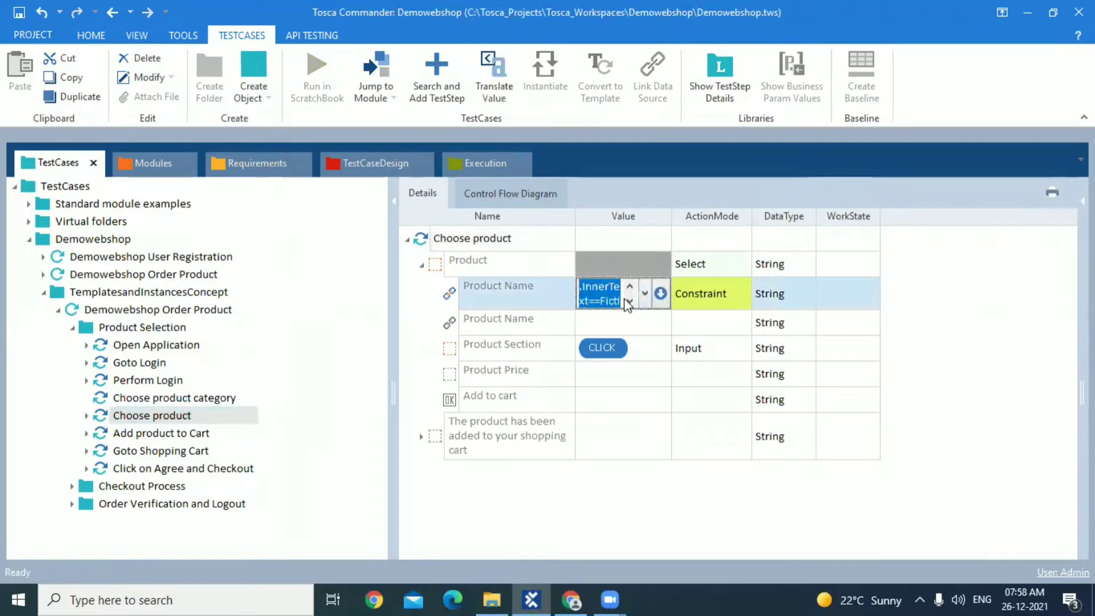
{"action": "left_click", "coordinate": [661, 294]}
{"action": "left_click", "coordinate": [696, 320]}
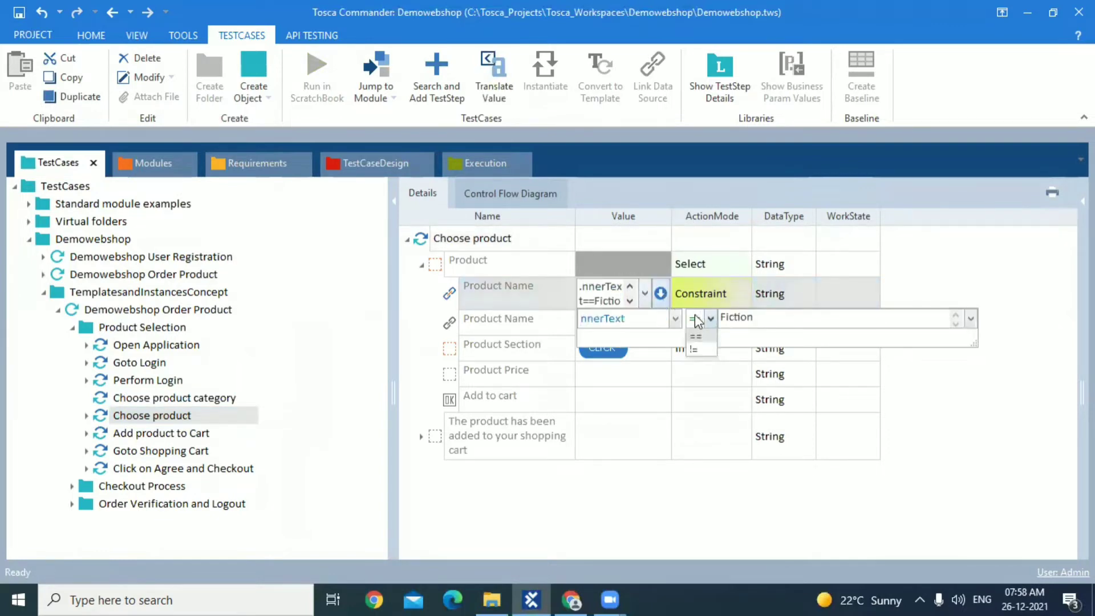
{"action": "double_click", "coordinate": [582, 319]}
{"action": "left_click", "coordinate": [582, 319]}
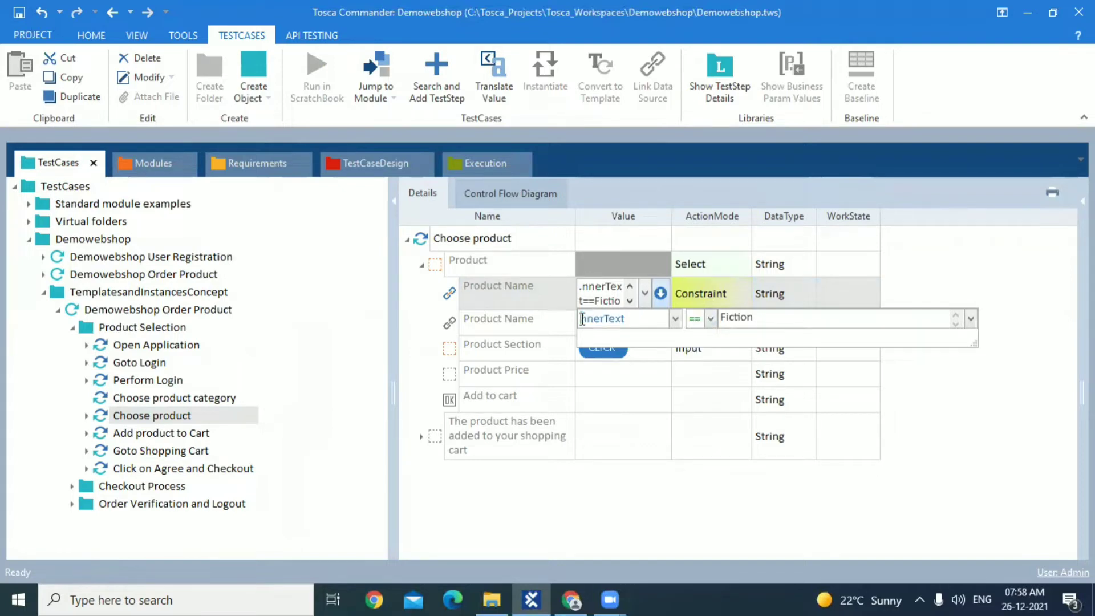
{"action": "type", "text": "I"}
{"action": "left_click", "coordinate": [788, 318]}
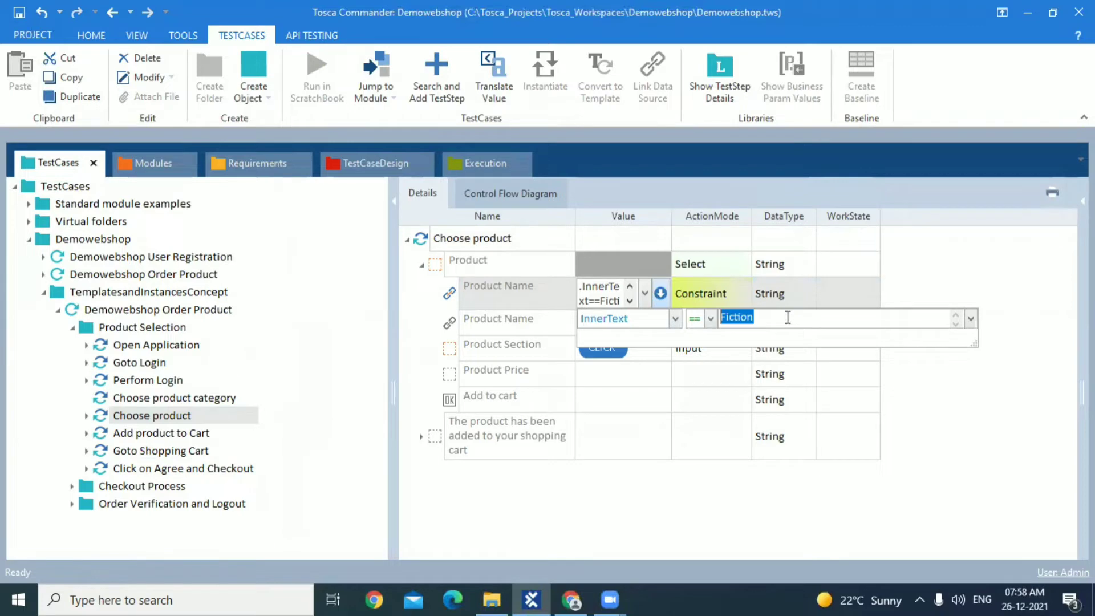
{"action": "key", "text": "BackSpace"}
{"action": "left_click", "coordinate": [719, 416]}
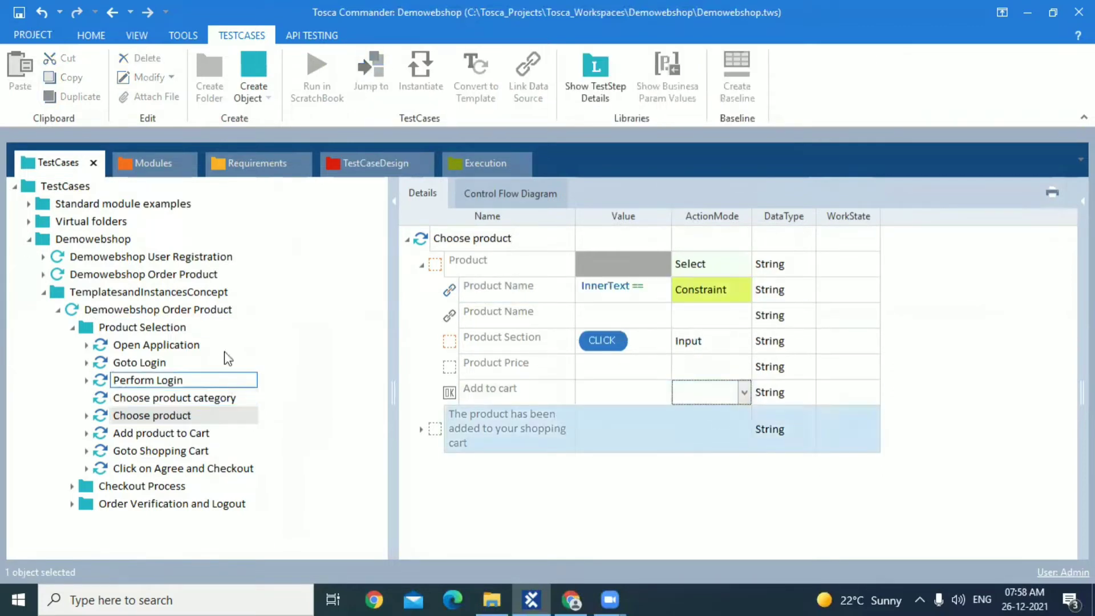
Place the TestCaseDesign section side by side with TestCases and check the Choose product category and Choose product test steps
{"action": "left_click", "coordinate": [364, 163]}
{"action": "left_click_drag", "start_coordinate": [366, 166], "coordinate": [576, 350]}
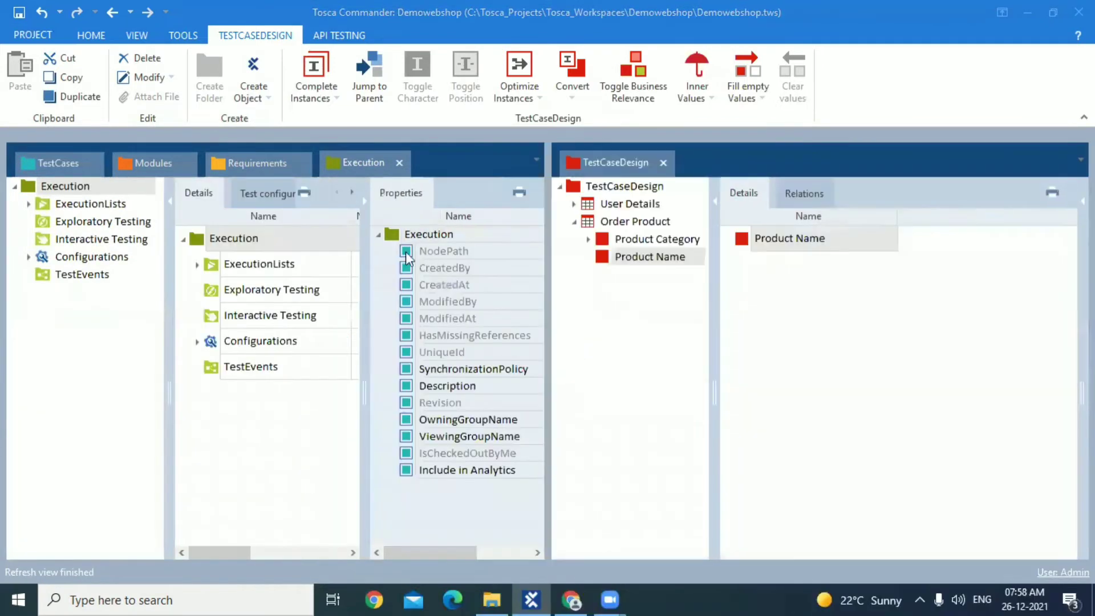
{"action": "left_click", "coordinate": [73, 162]}
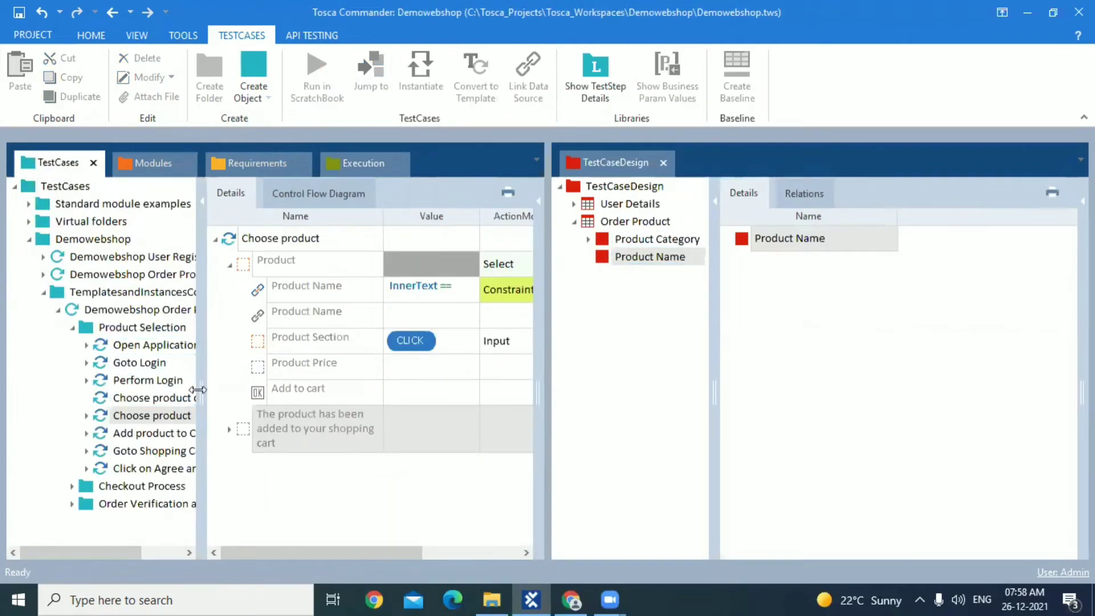
{"action": "left_click_drag", "start_coordinate": [206, 390], "coordinate": [234, 389]}
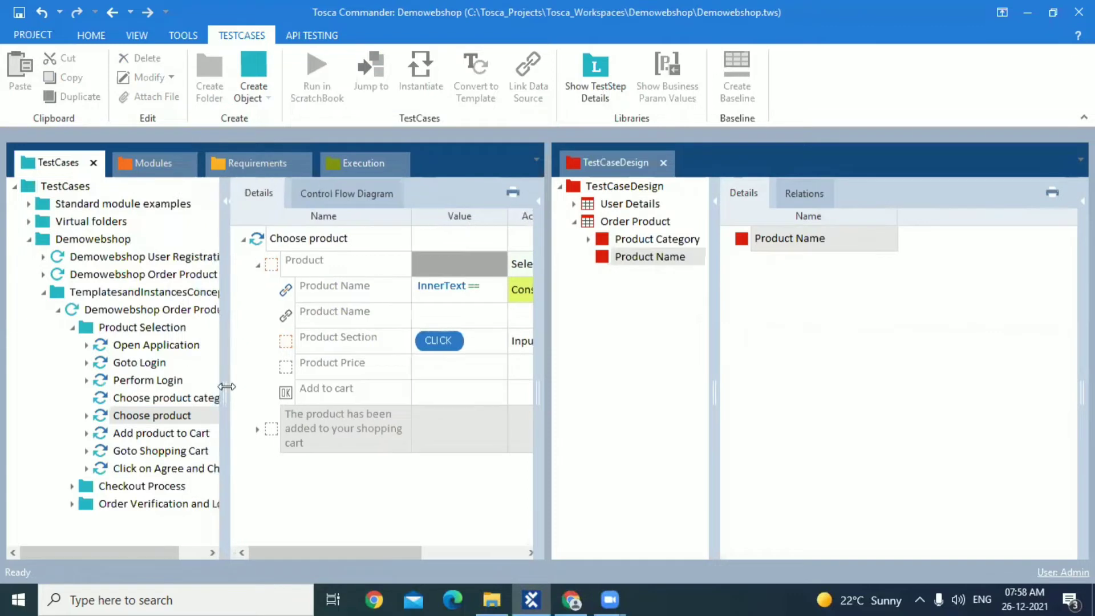
{"action": "left_click", "coordinate": [156, 399]}
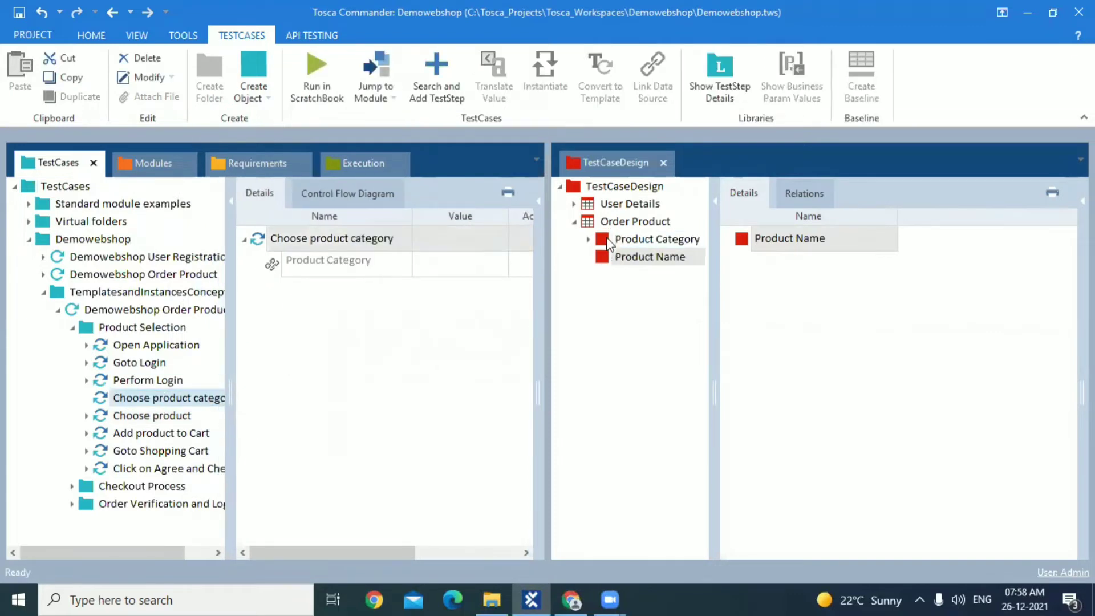
{"action": "left_click", "coordinate": [193, 414]}
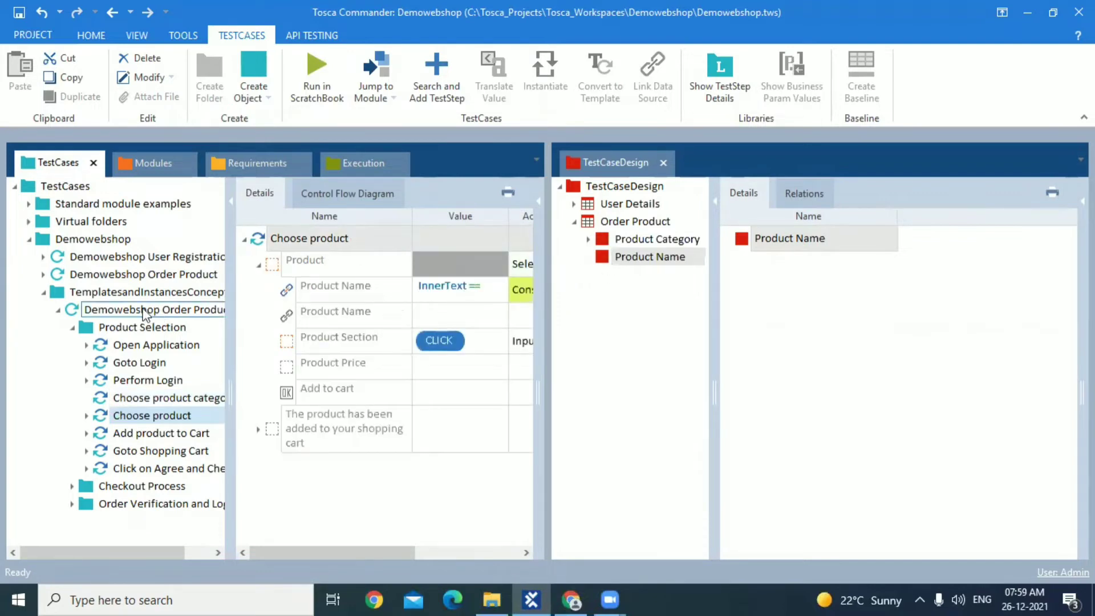
Convert the copied Demowebshop Order Product test case in the TemplatesandInstancesConcept folder to a template
{"action": "left_click", "coordinate": [144, 312]}
{"action": "right_click", "coordinate": [146, 313]}
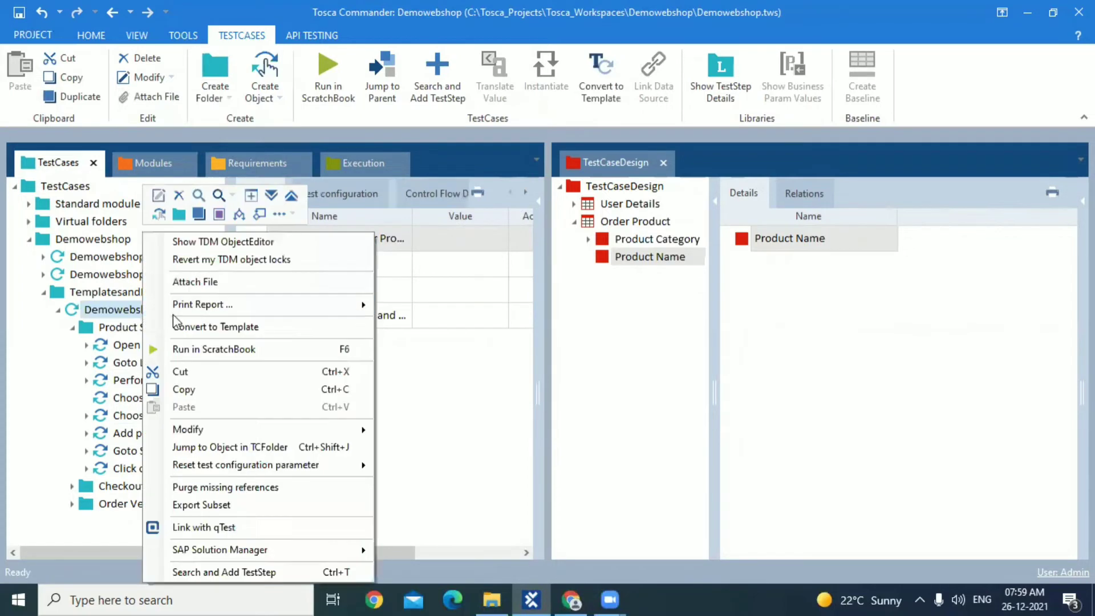
{"action": "left_click", "coordinate": [57, 312]}
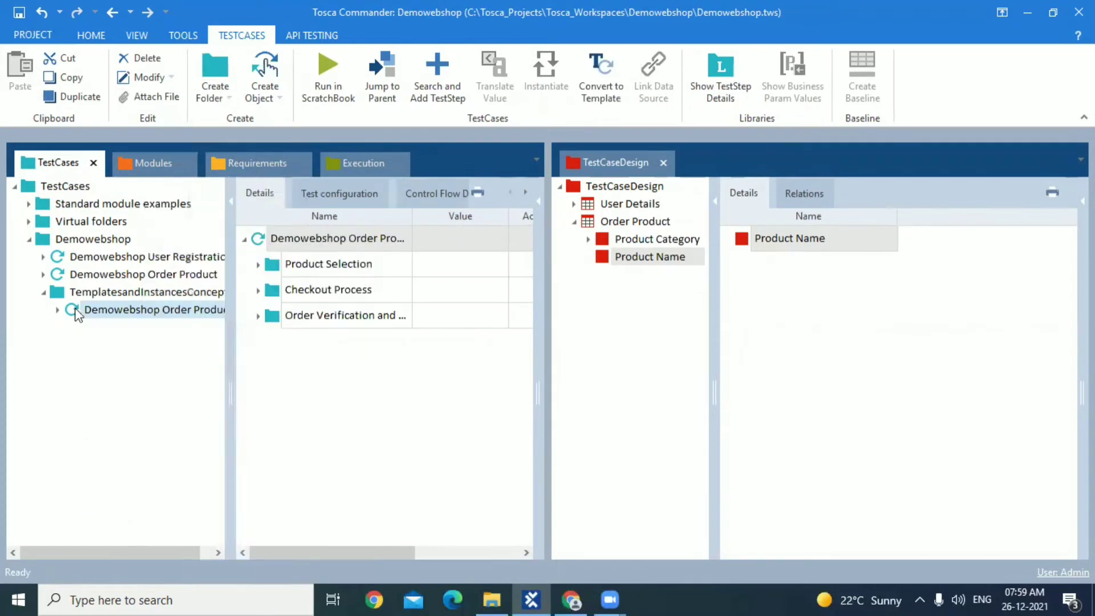
{"action": "right_click", "coordinate": [76, 313]}
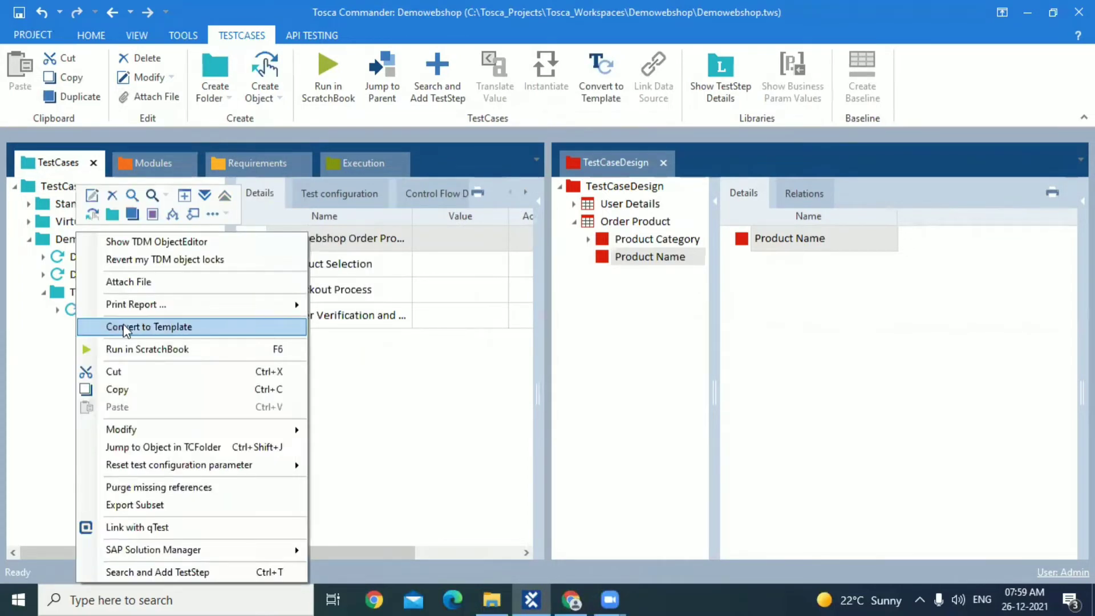
{"action": "left_click", "coordinate": [127, 325]}
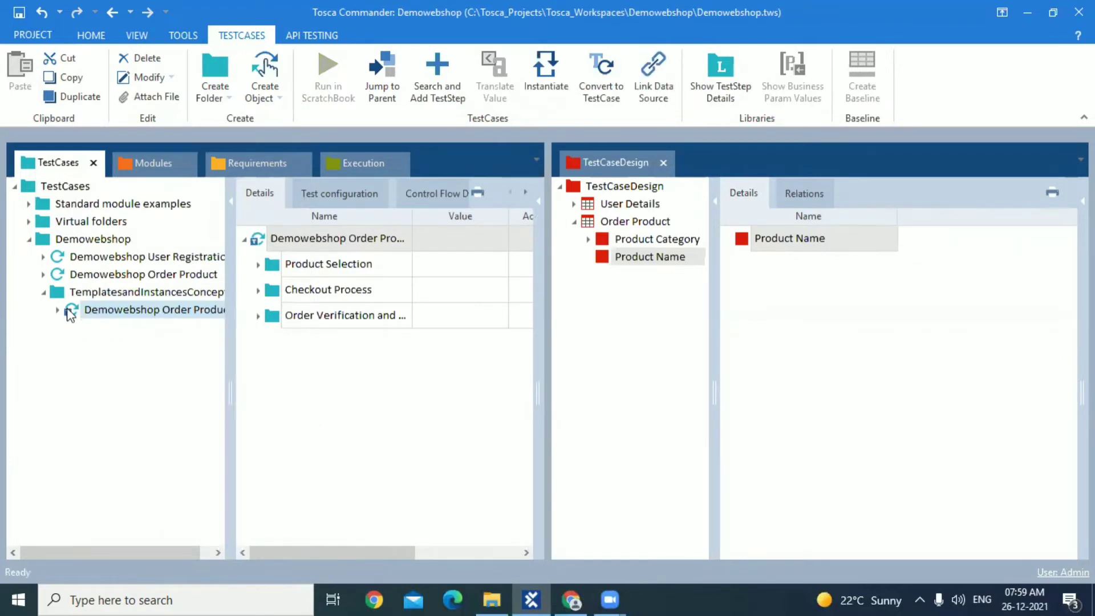
Show the template's schema properties and assign the Order Product test sheet to the Demowebshop Order Product template
{"action": "left_click", "coordinate": [538, 206]}
{"action": "left_click_drag", "start_coordinate": [478, 390], "coordinate": [280, 408]}
{"action": "left_click_drag", "start_coordinate": [539, 474], "coordinate": [538, 539]}
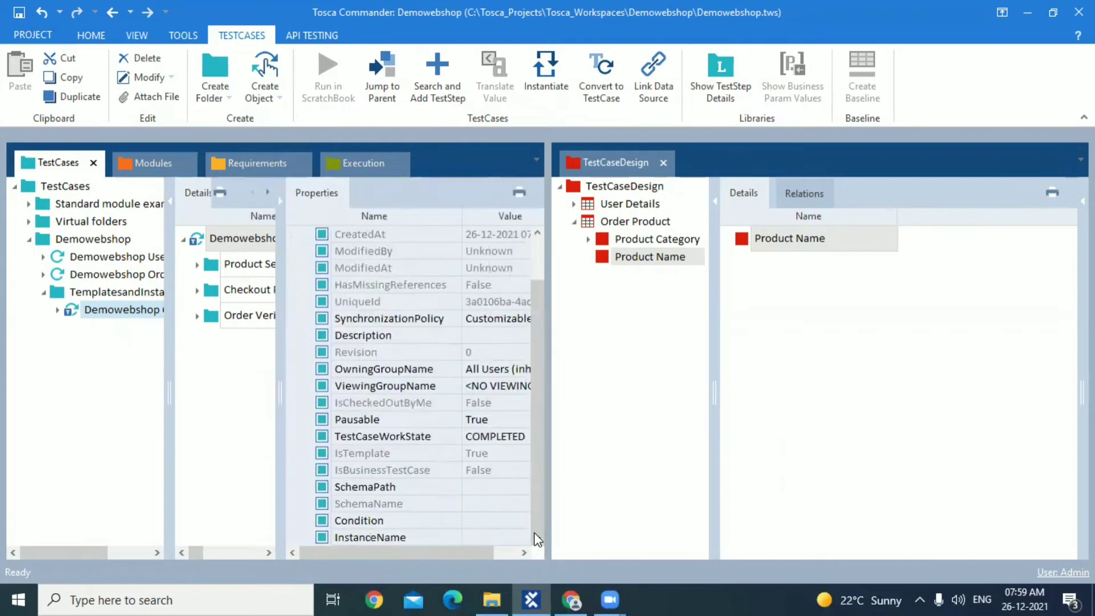
{"action": "left_click", "coordinate": [509, 491]}
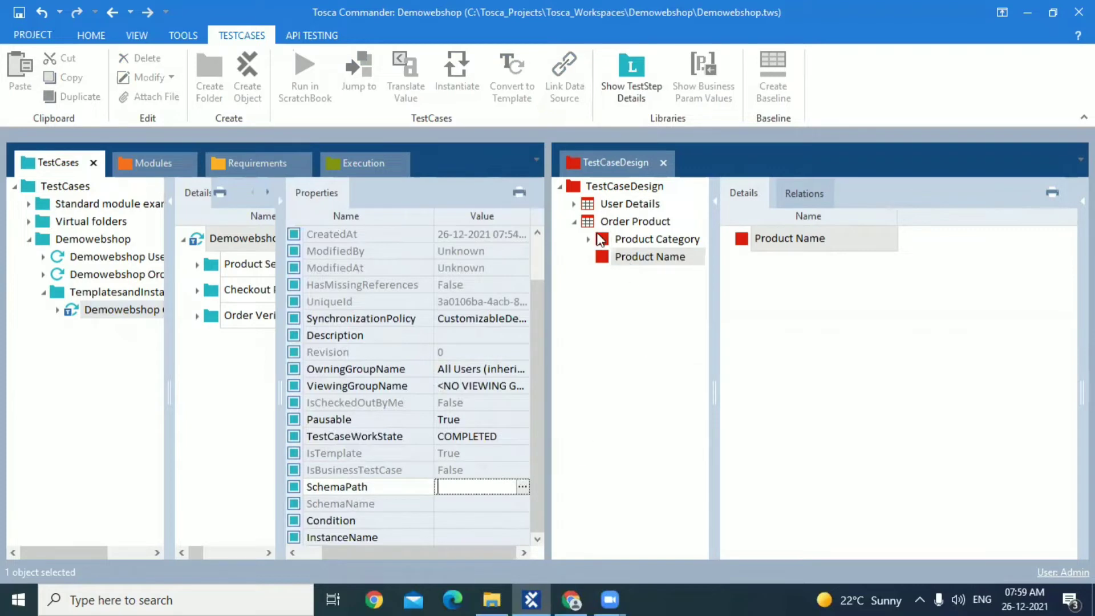
{"action": "left_click", "coordinate": [592, 218]}
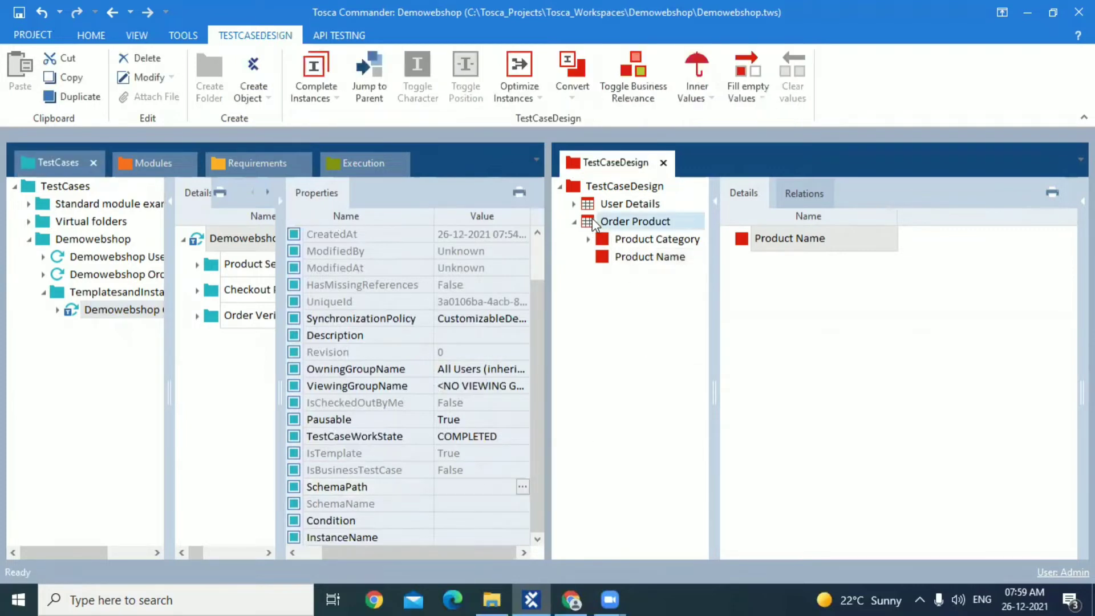
{"action": "left_click_drag", "start_coordinate": [593, 218], "coordinate": [91, 313]}
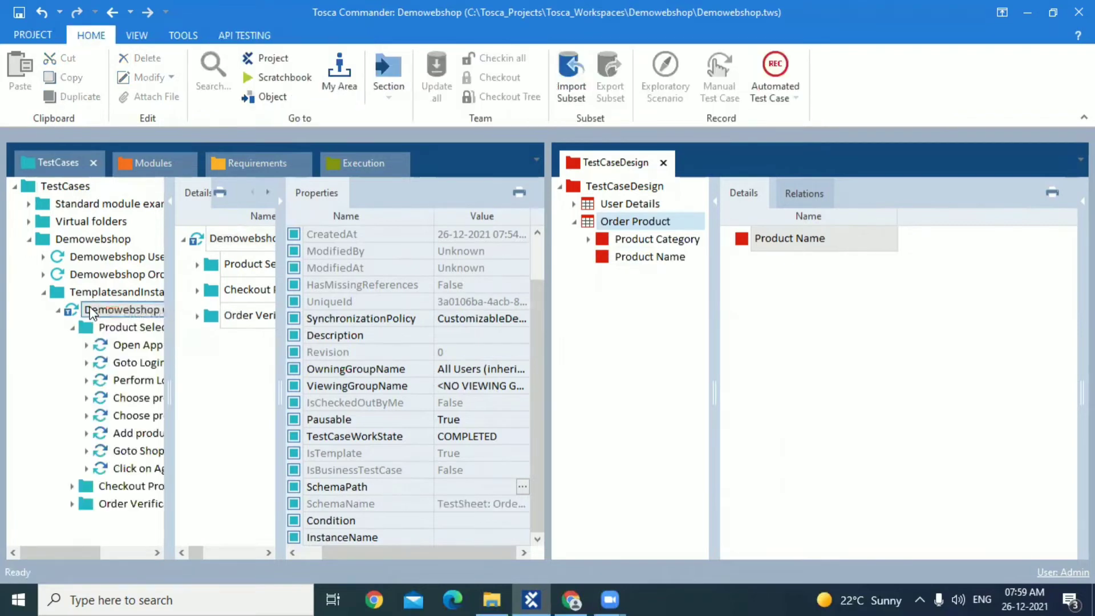
Check the full SchemaName of the Demowebshop Order Product template, and close its properties
{"action": "left_click", "coordinate": [519, 510]}
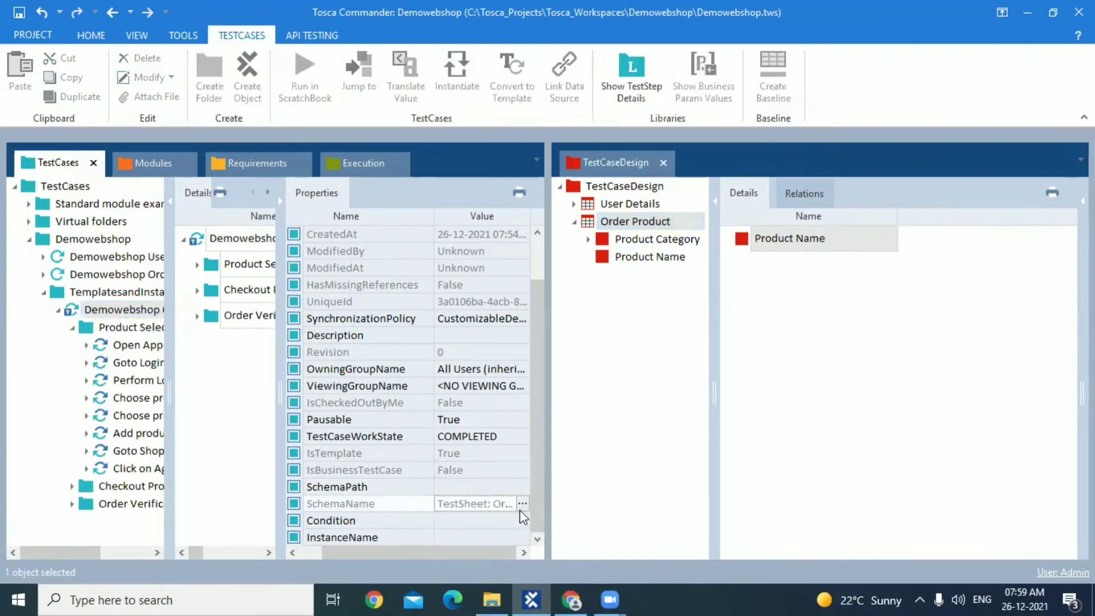
{"action": "left_click", "coordinate": [523, 505]}
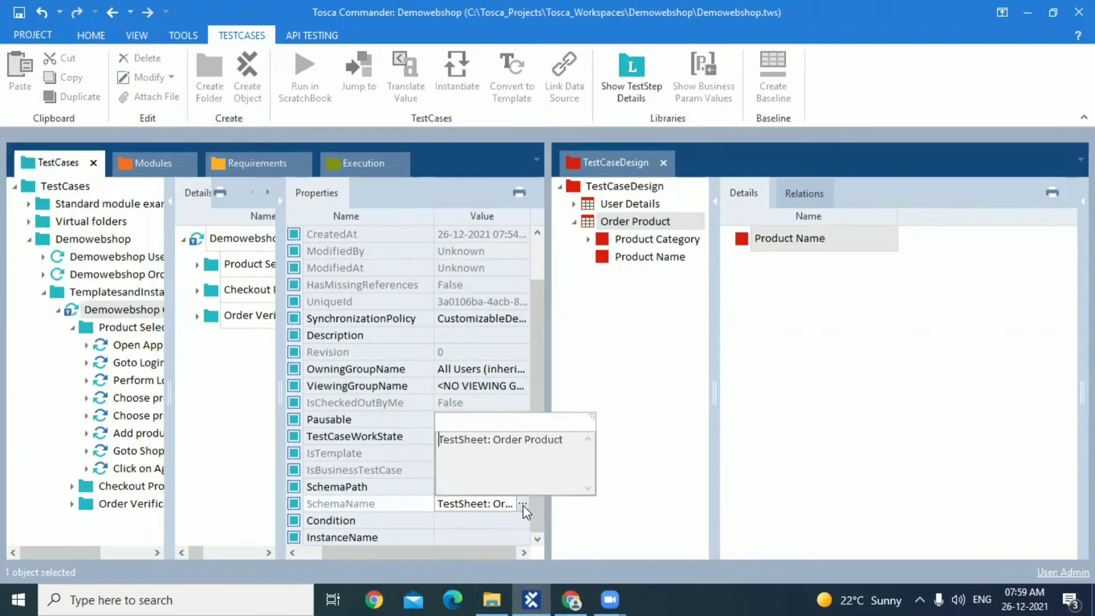
{"action": "left_click", "coordinate": [388, 506]}
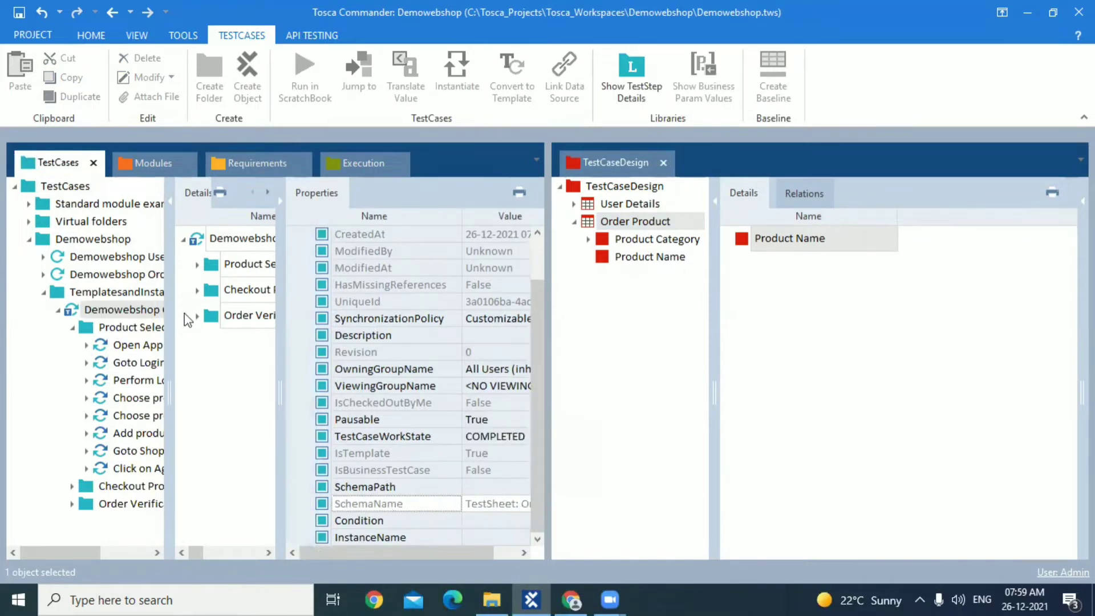
{"action": "left_click", "coordinate": [279, 205]}
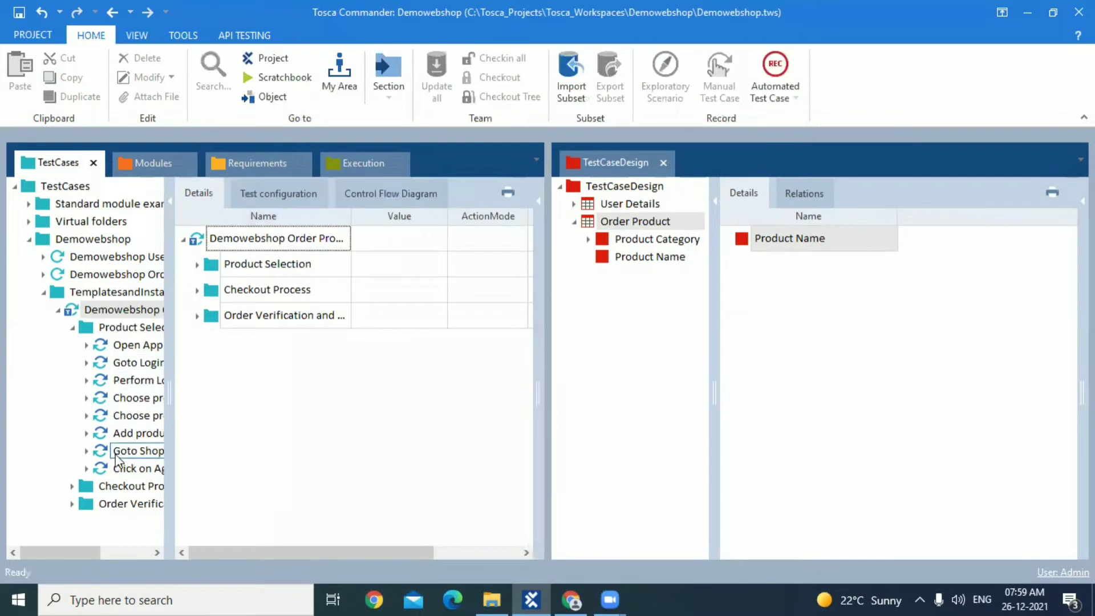
Check the test sheet references in the values of the Choose product category and Choose product test steps
{"action": "left_click", "coordinate": [127, 401]}
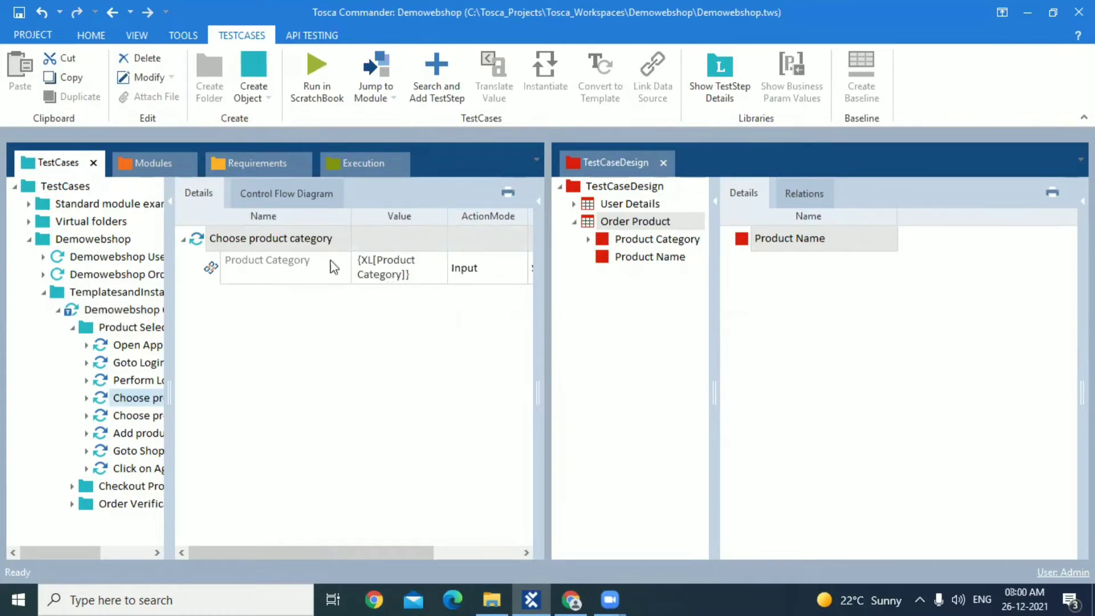
{"action": "left_click", "coordinate": [375, 270]}
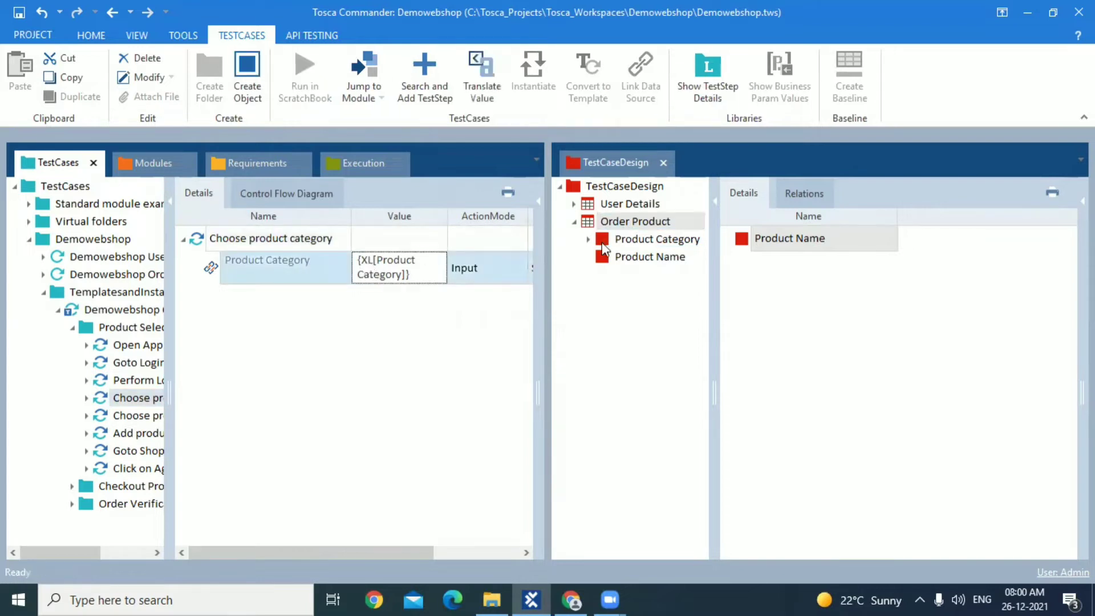
{"action": "left_click", "coordinate": [121, 415]}
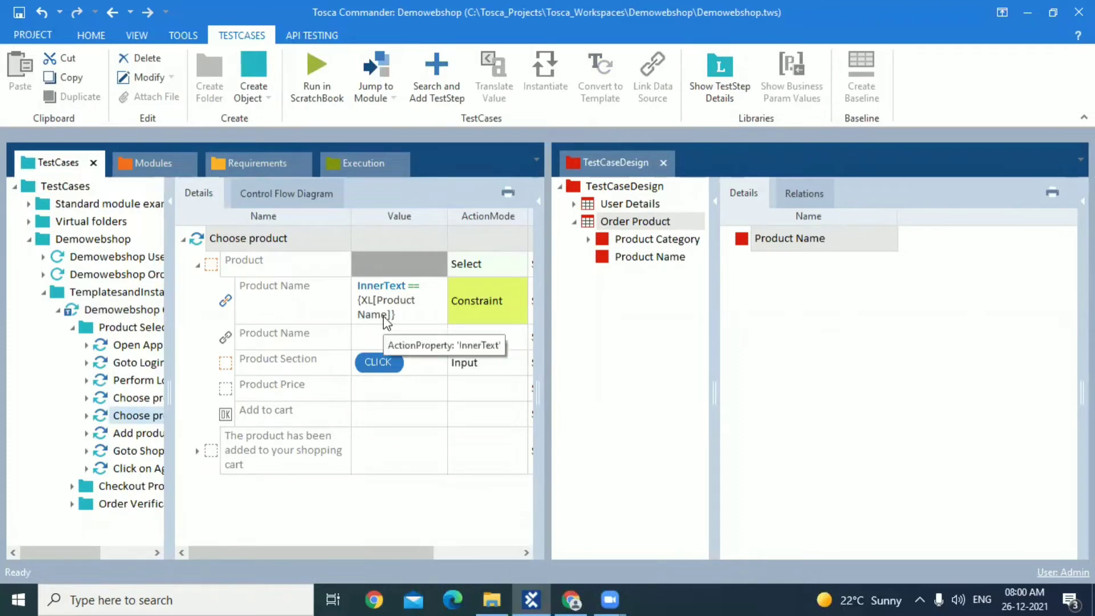
Examine the instances under Product Category and the attributes of the Order Product test sheet
{"action": "left_click", "coordinate": [630, 240]}
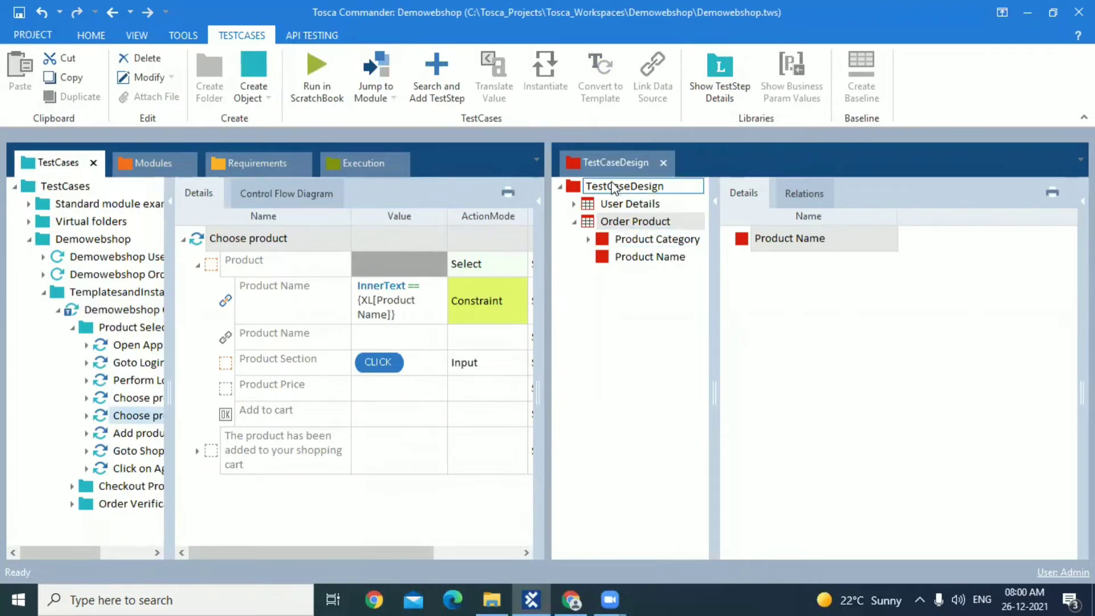
{"action": "left_click", "coordinate": [589, 240]}
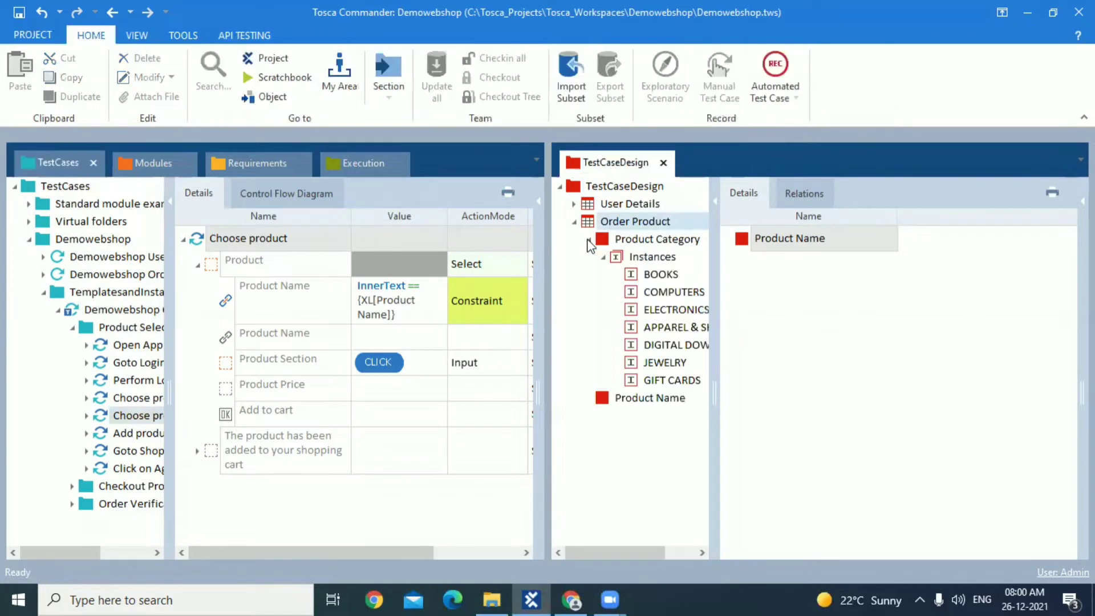
{"action": "left_click", "coordinate": [589, 240]}
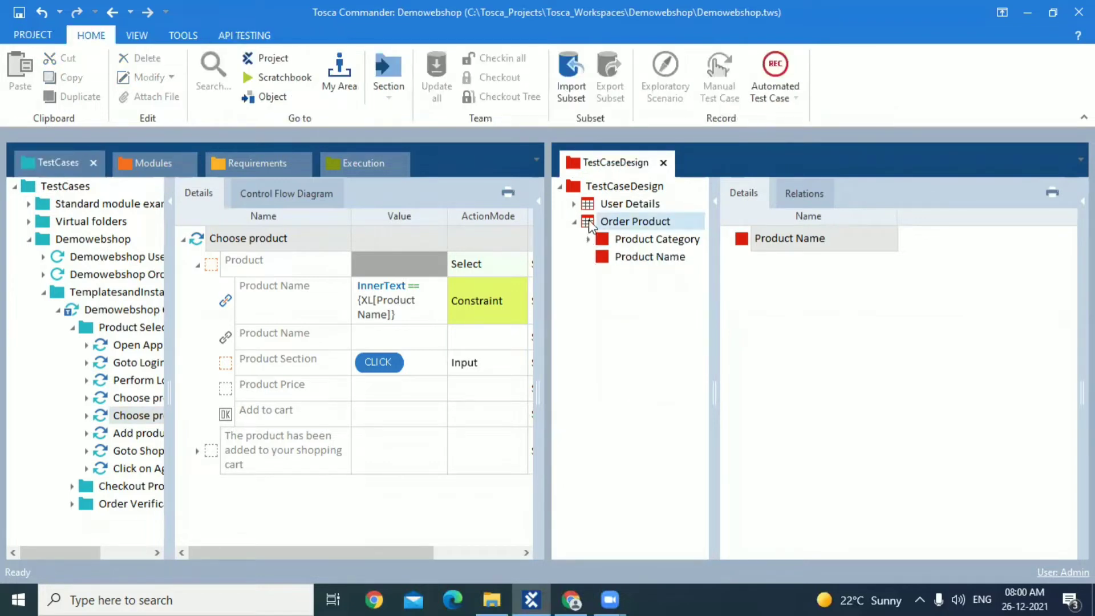
{"action": "right_click", "coordinate": [588, 220]}
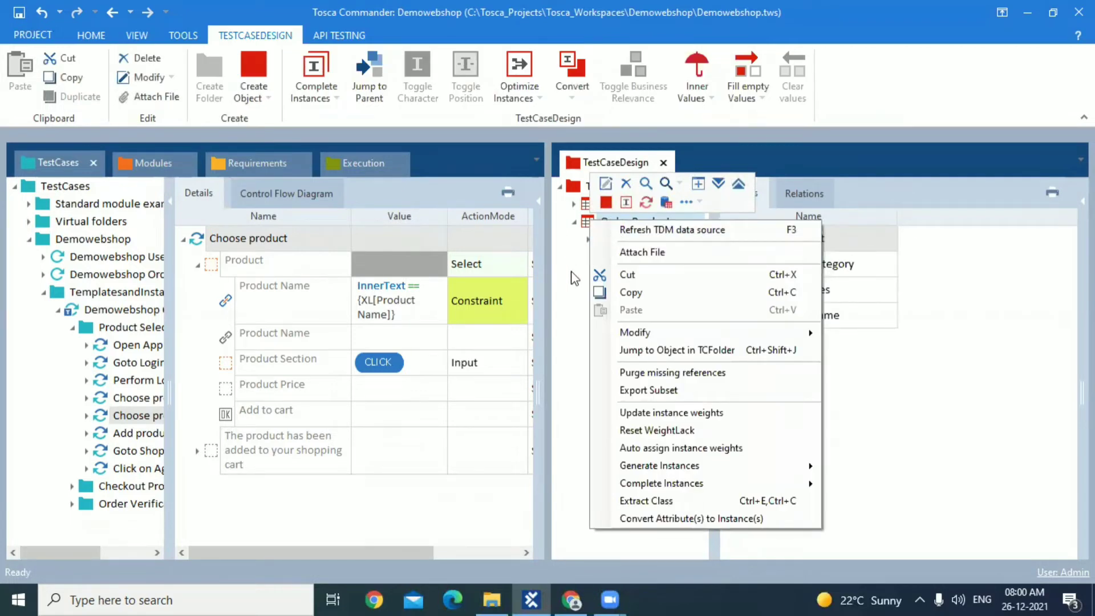
{"action": "left_click", "coordinate": [588, 223]}
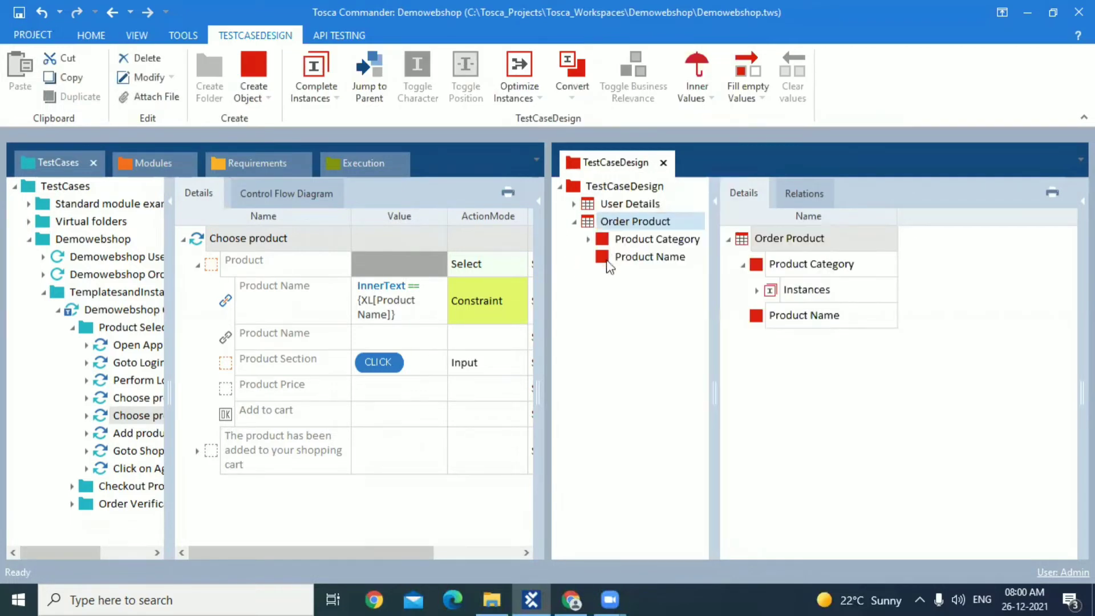
Check the book product names on the Demo Web Shop page in Chrome, and return to the Product Name attribute in Tosca Commander
{"action": "left_click", "coordinate": [571, 600]}
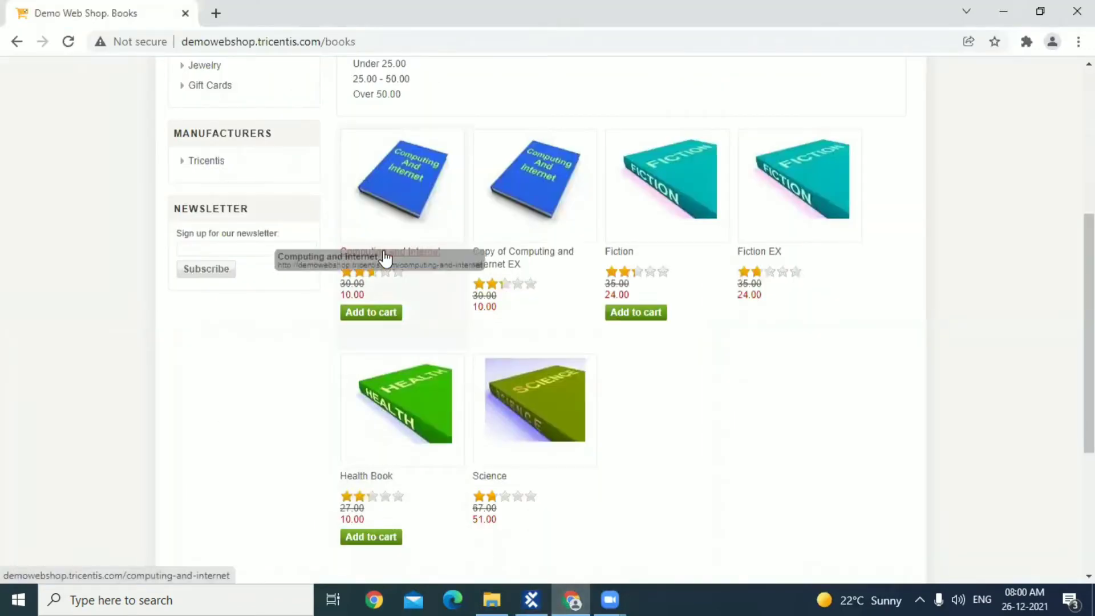
{"action": "mouse_move", "coordinate": [385, 258]}
{"action": "left_mouse_down"}
{"action": "mouse_move", "coordinate": [438, 249]}
{"action": "mouse_move", "coordinate": [320, 298]}
{"action": "mouse_move", "coordinate": [384, 255]}
{"action": "mouse_move", "coordinate": [368, 262]}
{"action": "left_mouse_up"}
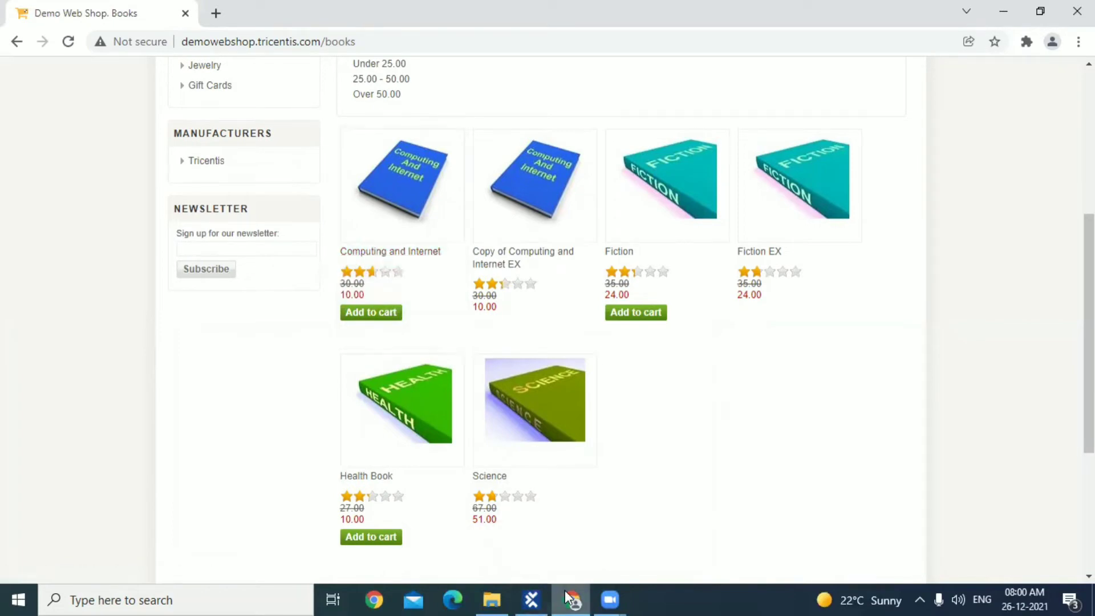
{"action": "left_click", "coordinate": [531, 599]}
{"action": "left_click", "coordinate": [605, 260]}
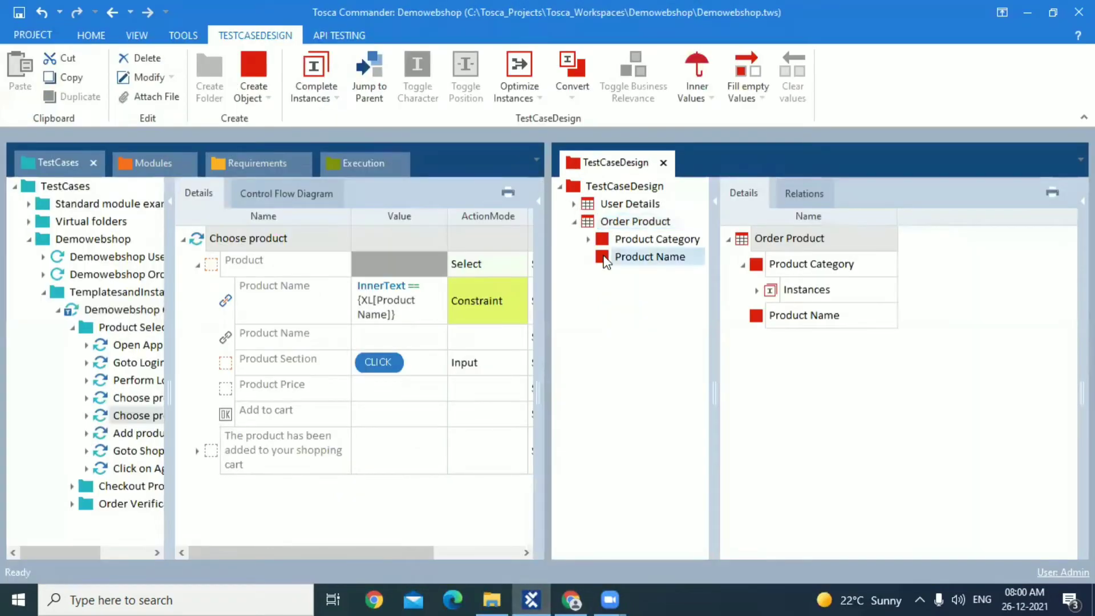
Create an instance named Computing and Internet for the Product Name attribute
{"action": "right_click", "coordinate": [606, 260]}
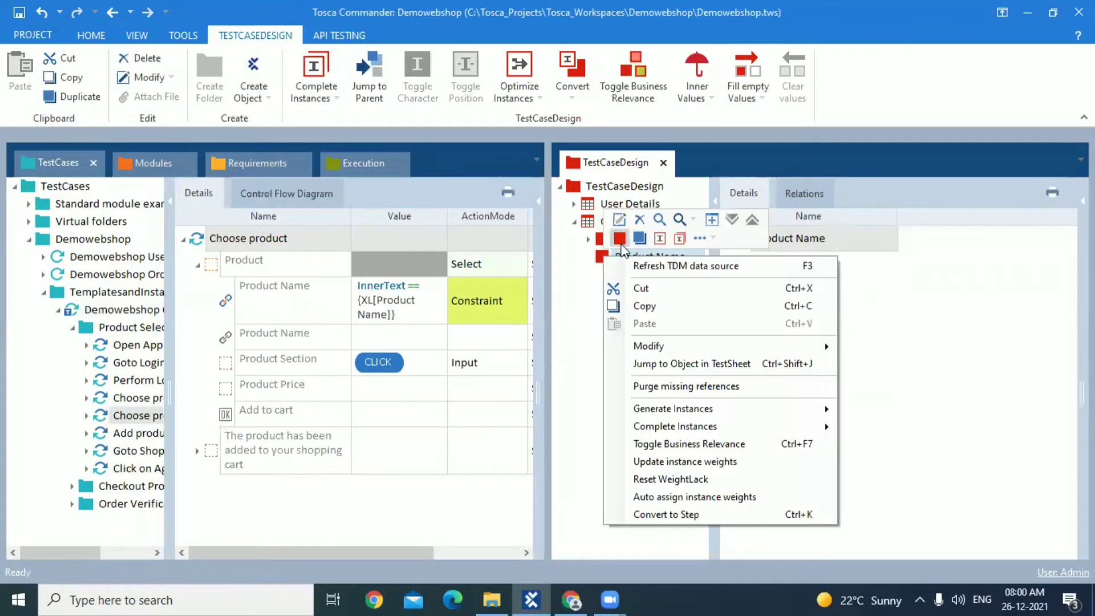
{"action": "left_click", "coordinate": [621, 239]}
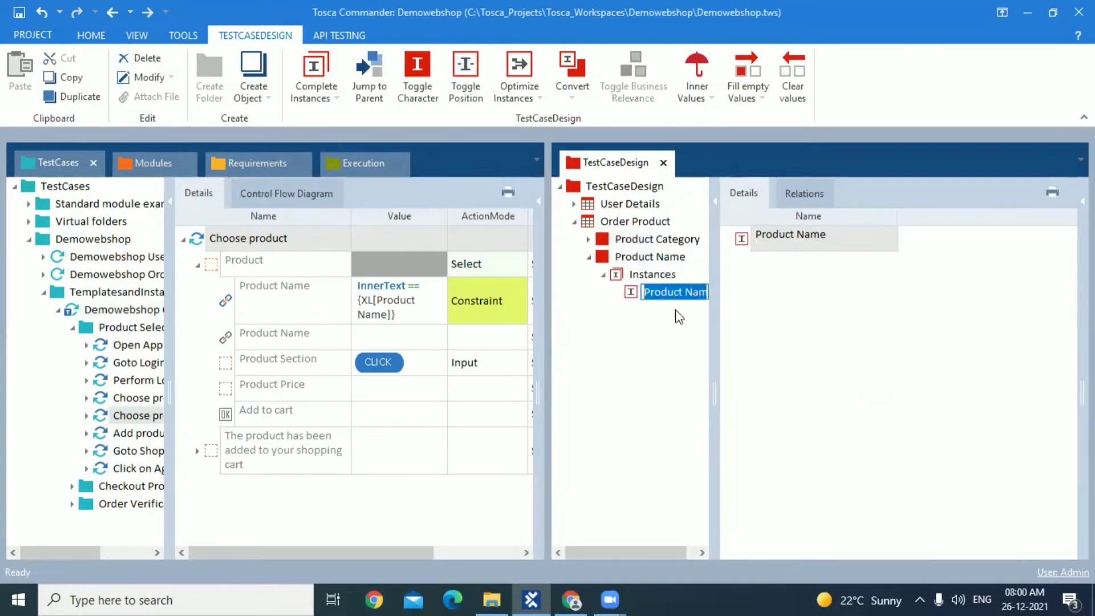
{"action": "type", "text": "Computin"}
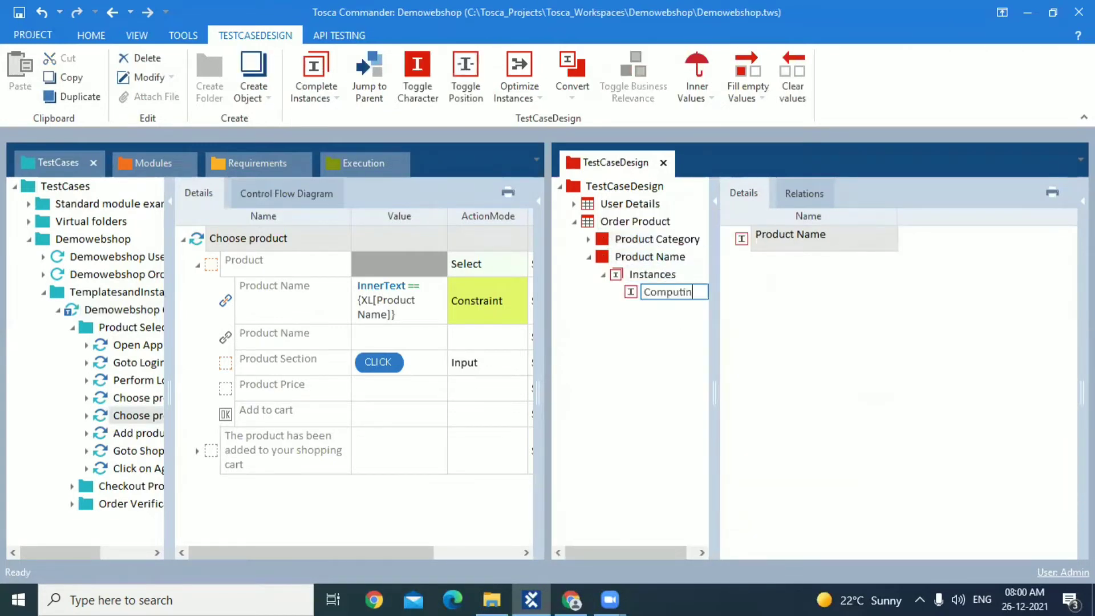
{"action": "type", "text": "g and Internet"}
{"action": "key", "text": "Return"}
Check the book names in Chrome, and add a Health Book instance to the Product Name attribute in Tosca Commander
{"action": "key", "text": "alt+Tab"}
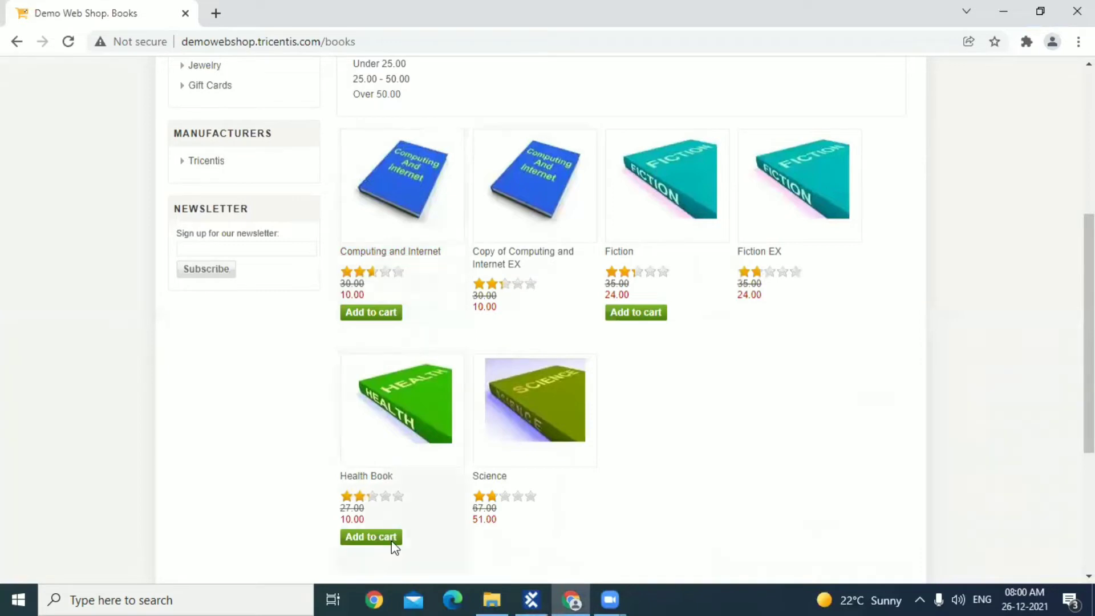
{"action": "key", "text": "alt+Tab"}
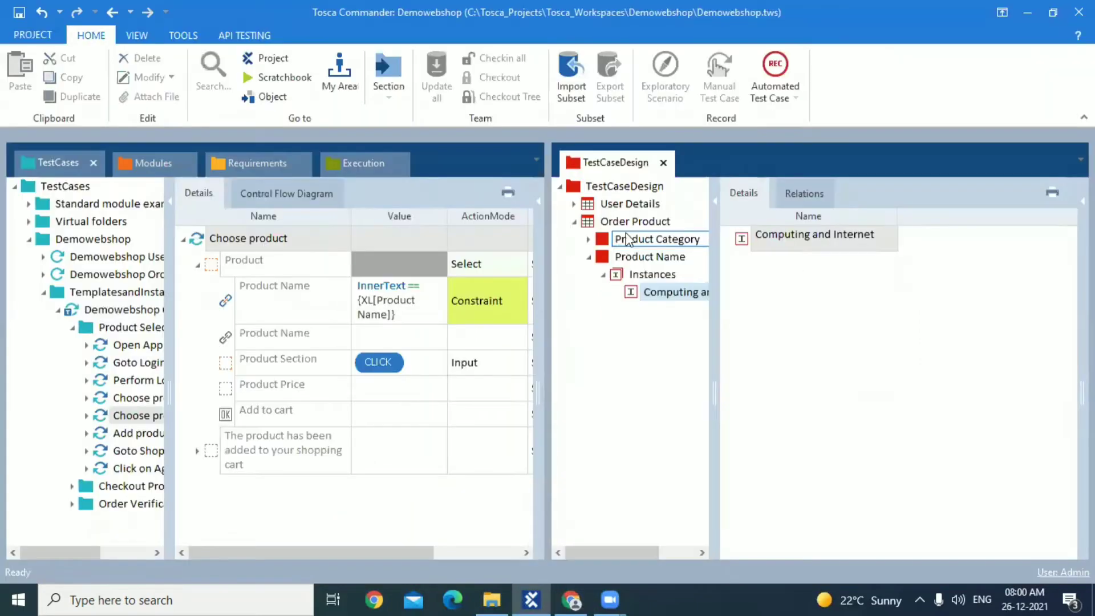
{"action": "left_click_drag", "start_coordinate": [717, 388], "coordinate": [845, 388]}
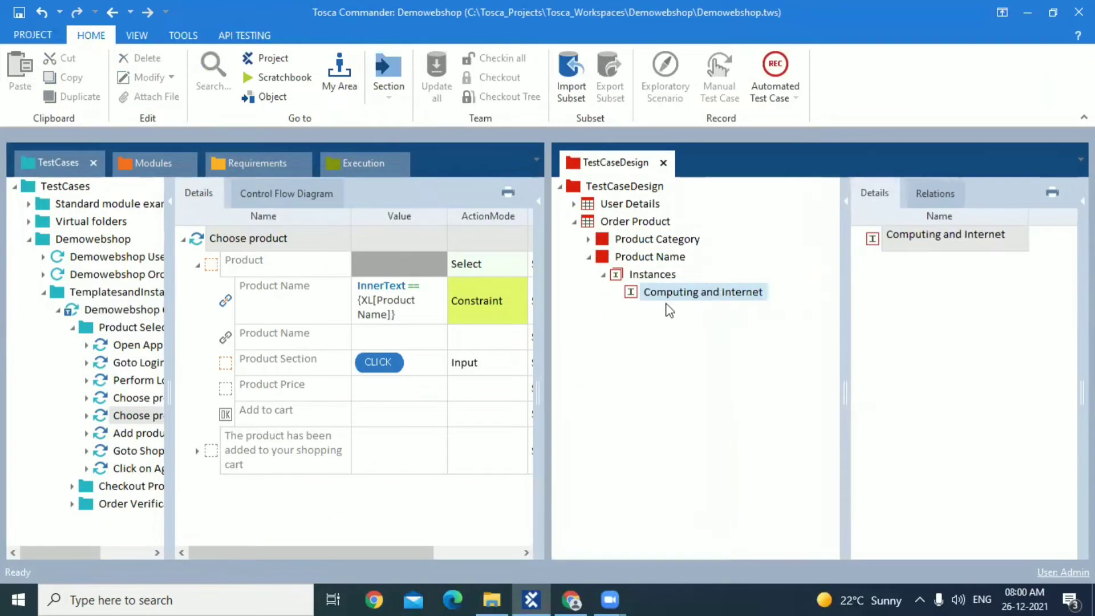
{"action": "right_click", "coordinate": [615, 279]}
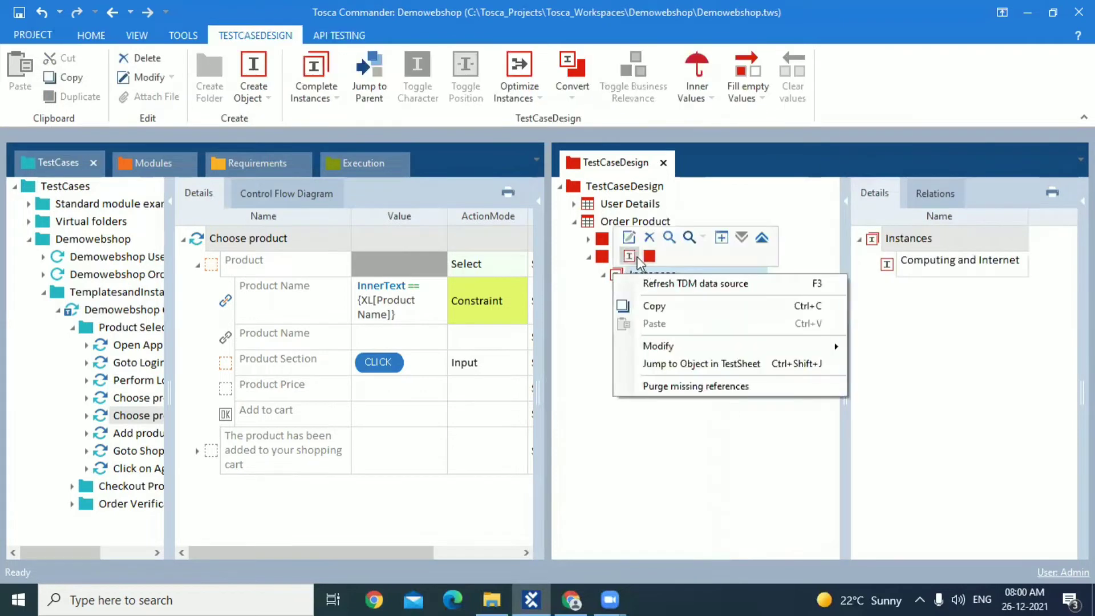
{"action": "left_click", "coordinate": [633, 258]}
{"action": "type", "text": "He"}
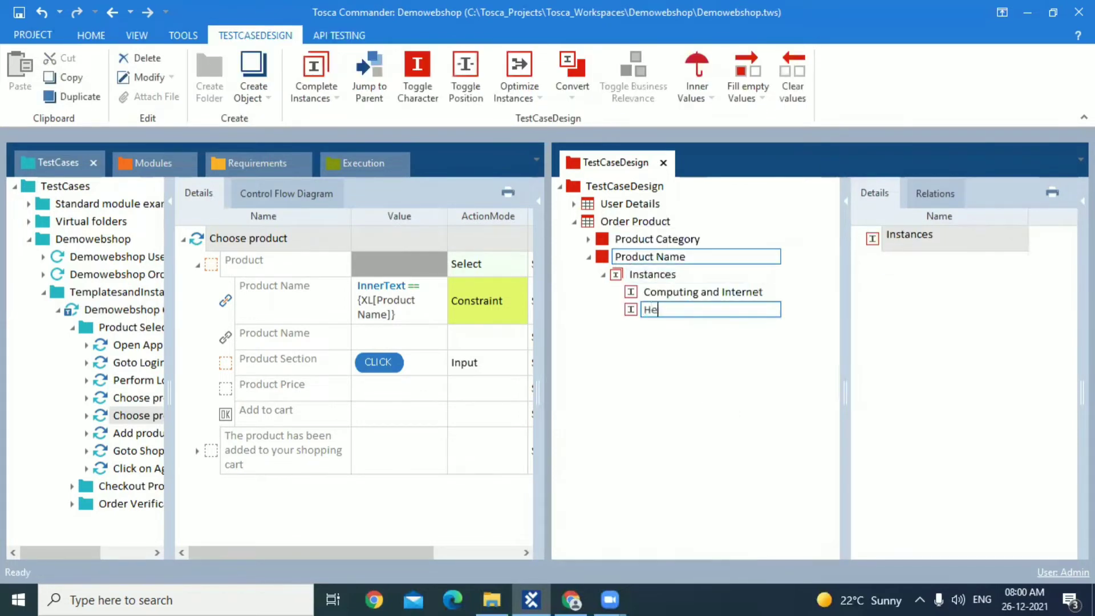
{"action": "type", "text": "alth Book"}
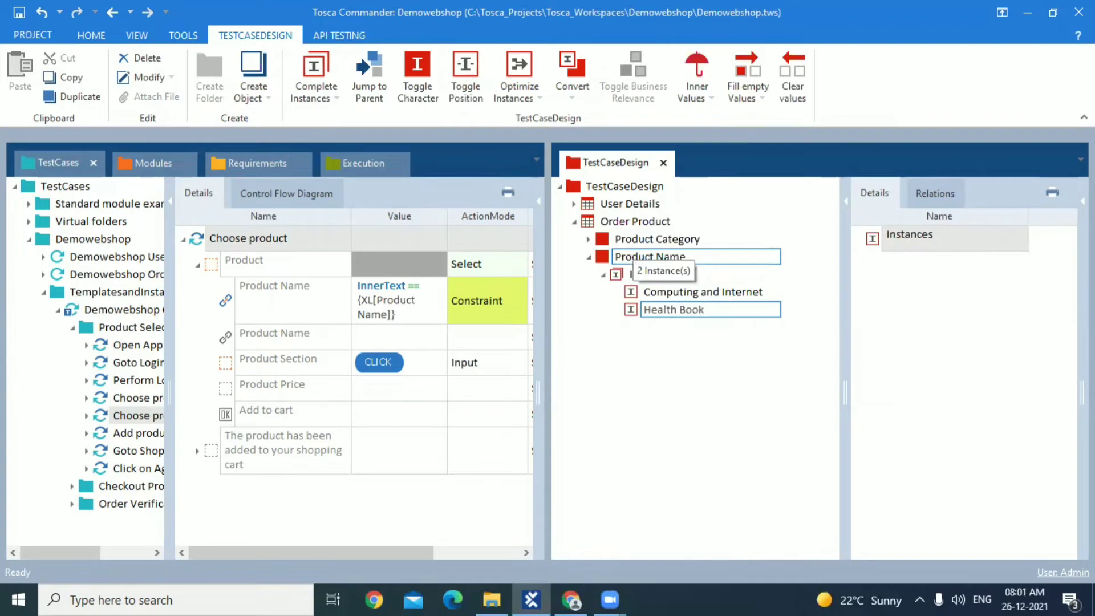
{"action": "left_click", "coordinate": [620, 275]}
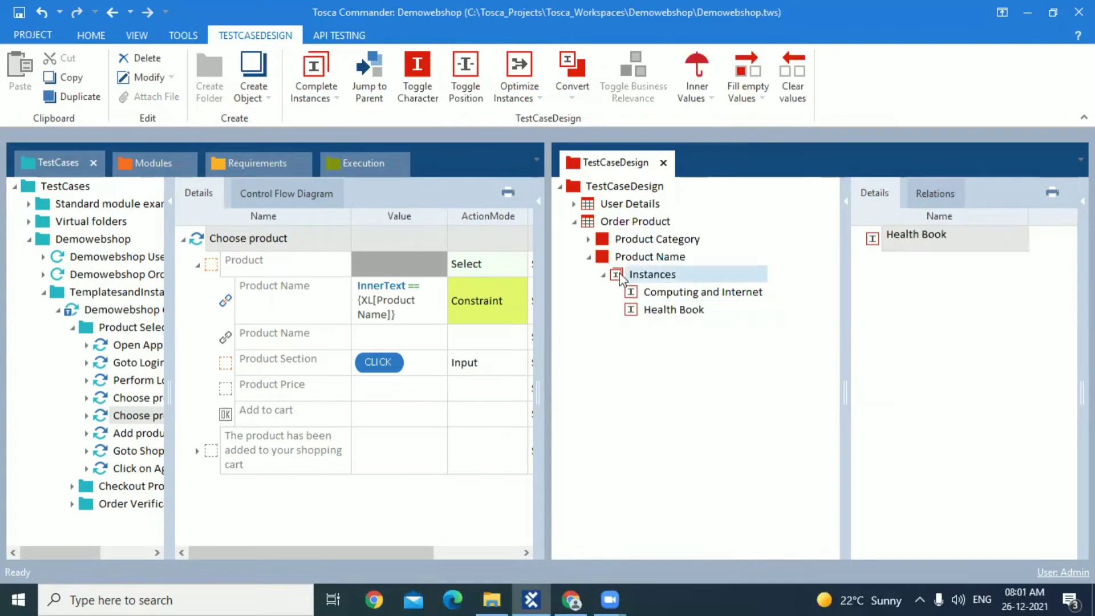
Review the books page in Chrome and the Product Category instances in Tosca Commander, and collapse both attributes
{"action": "key", "text": "alt+Tab"}
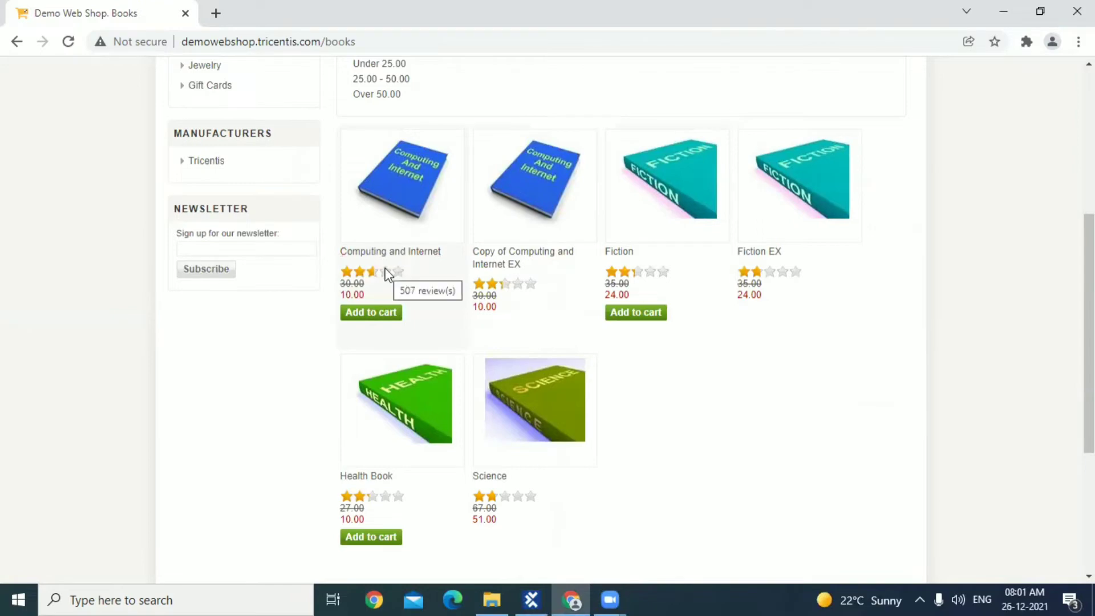
{"action": "key", "text": "alt+Tab"}
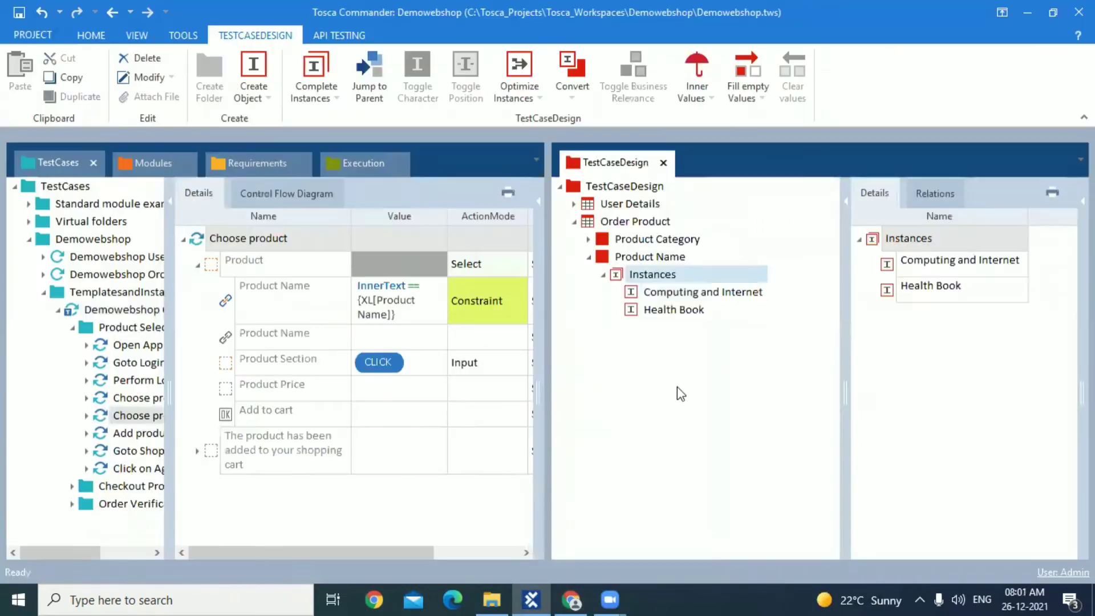
{"action": "left_click", "coordinate": [590, 240]}
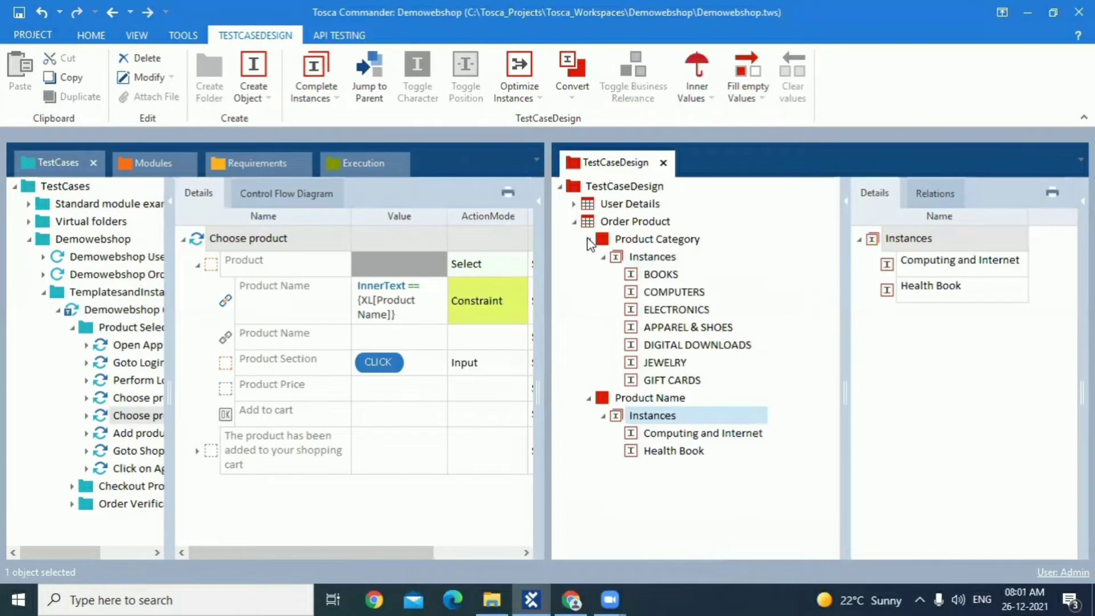
{"action": "double_click", "coordinate": [659, 276]}
{"action": "left_click", "coordinate": [588, 240]}
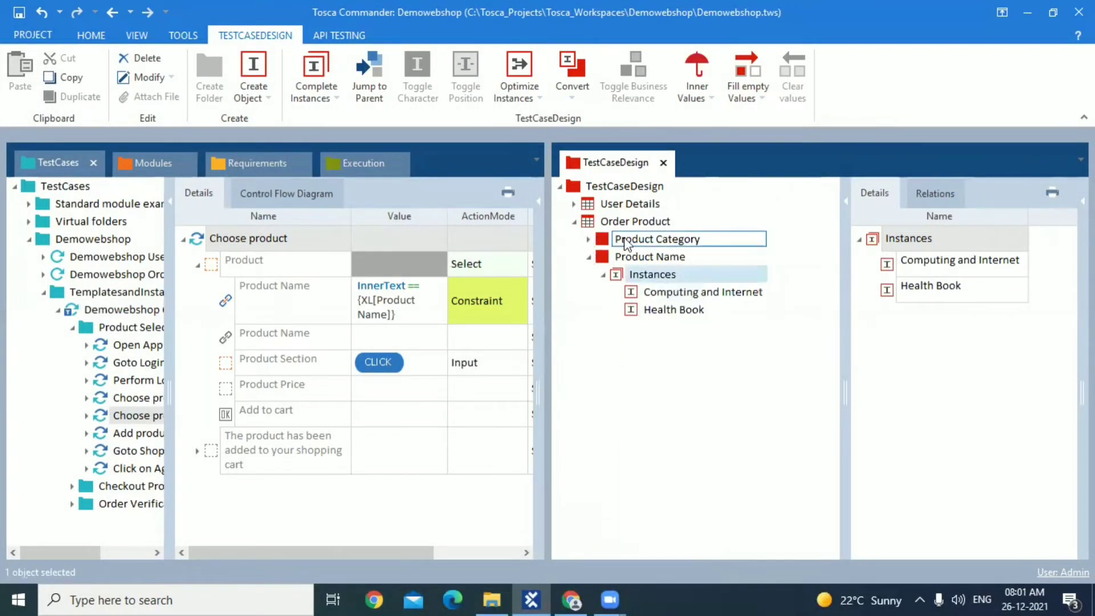
{"action": "left_click", "coordinate": [589, 257]}
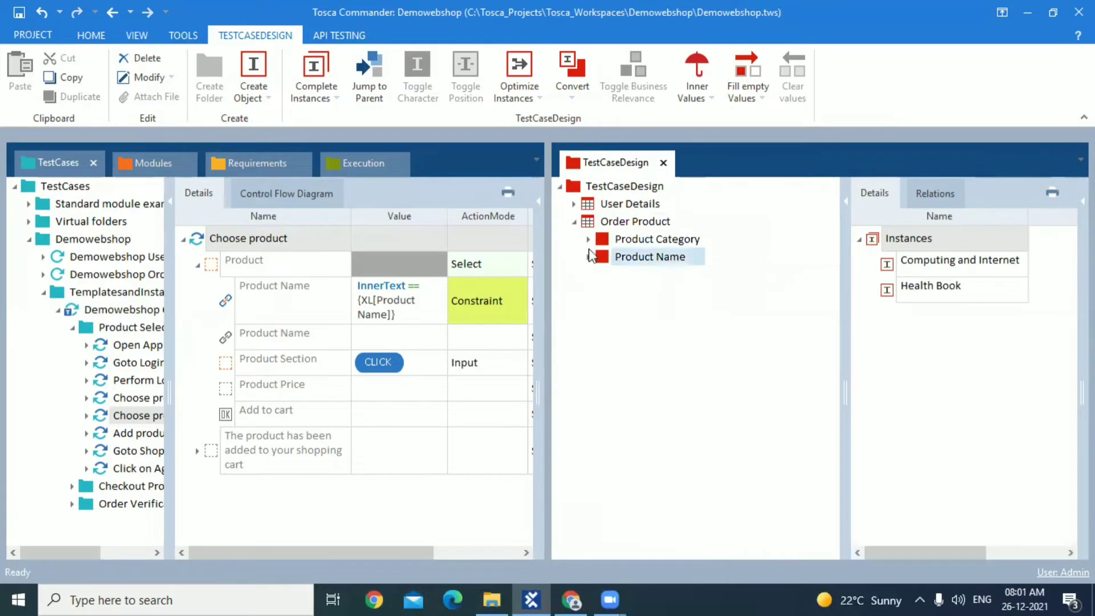
Create an instance named Books - Computing and Internet directly under the Order Product test sheet
{"action": "left_click", "coordinate": [591, 228]}
{"action": "left_click", "coordinate": [631, 209]}
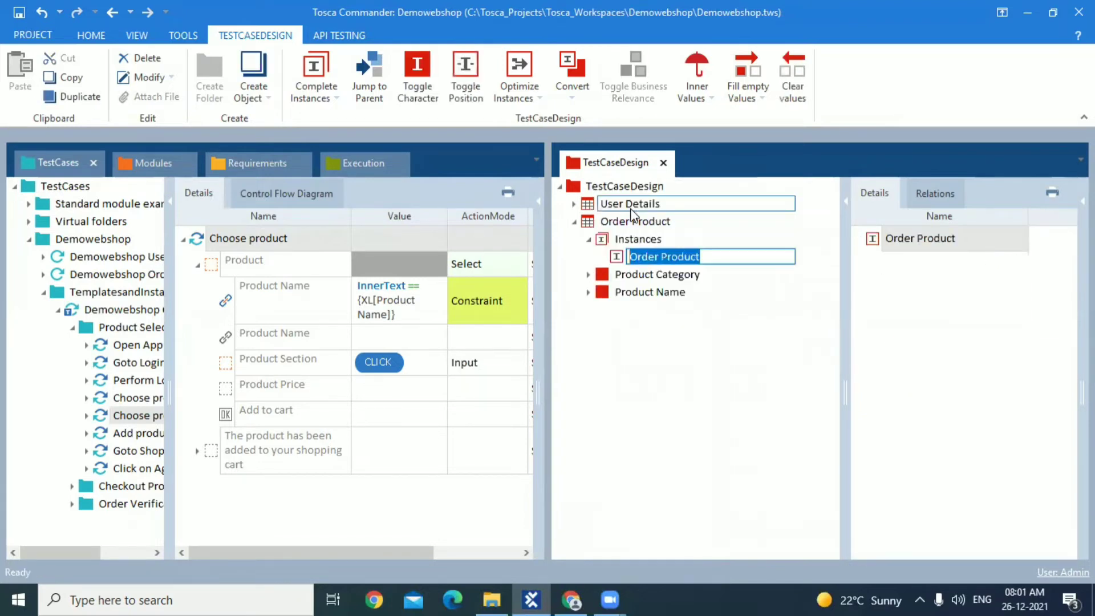
{"action": "type", "text": "Books "}
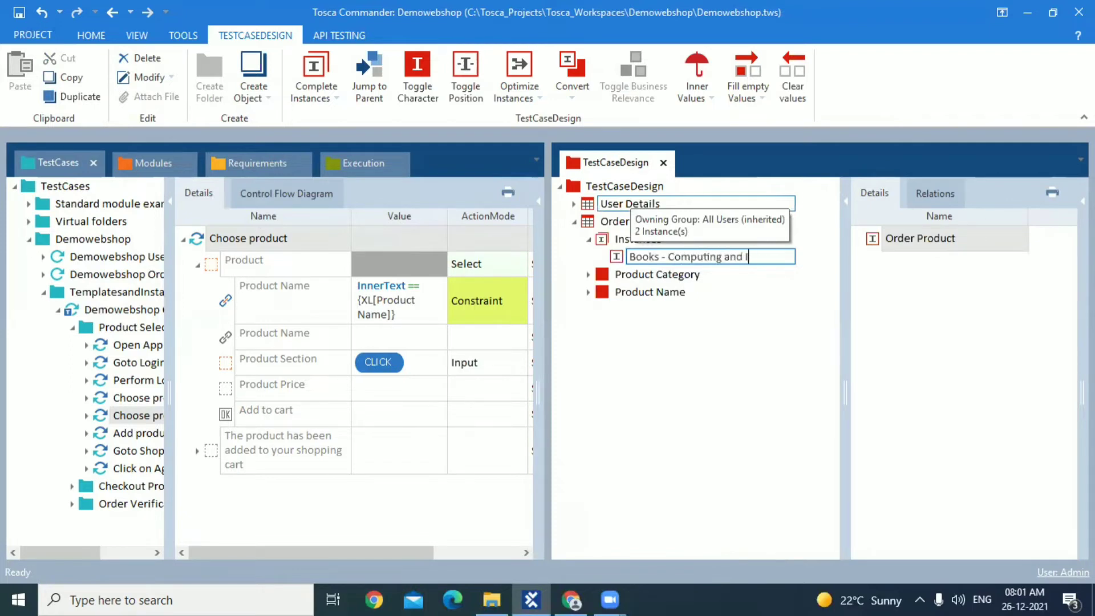
{"action": "type", "text": "- Computing and Internet"}
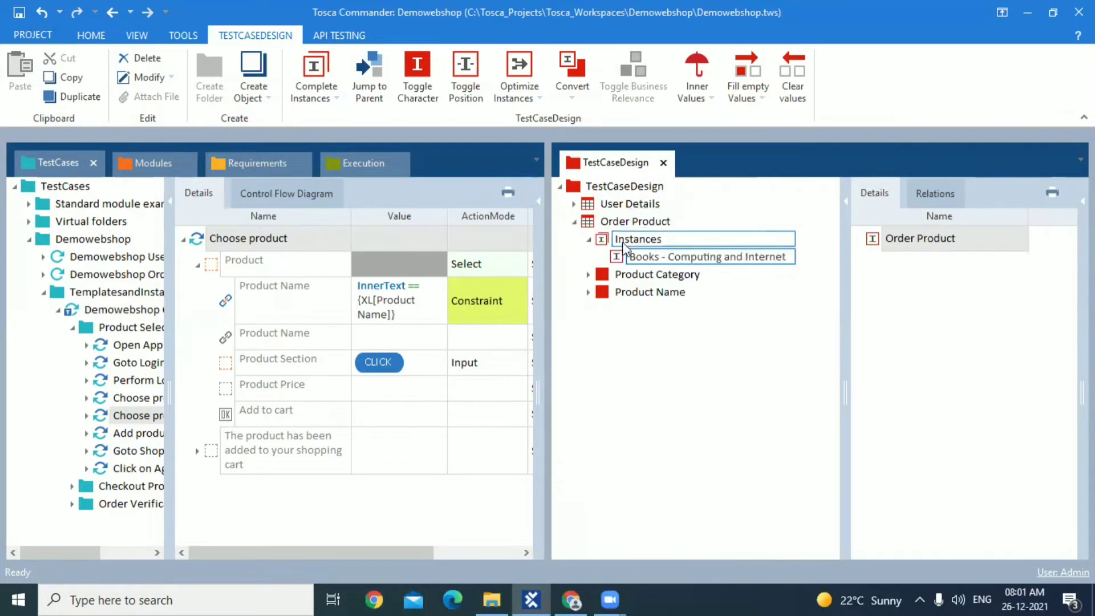
{"action": "left_click", "coordinate": [603, 242]}
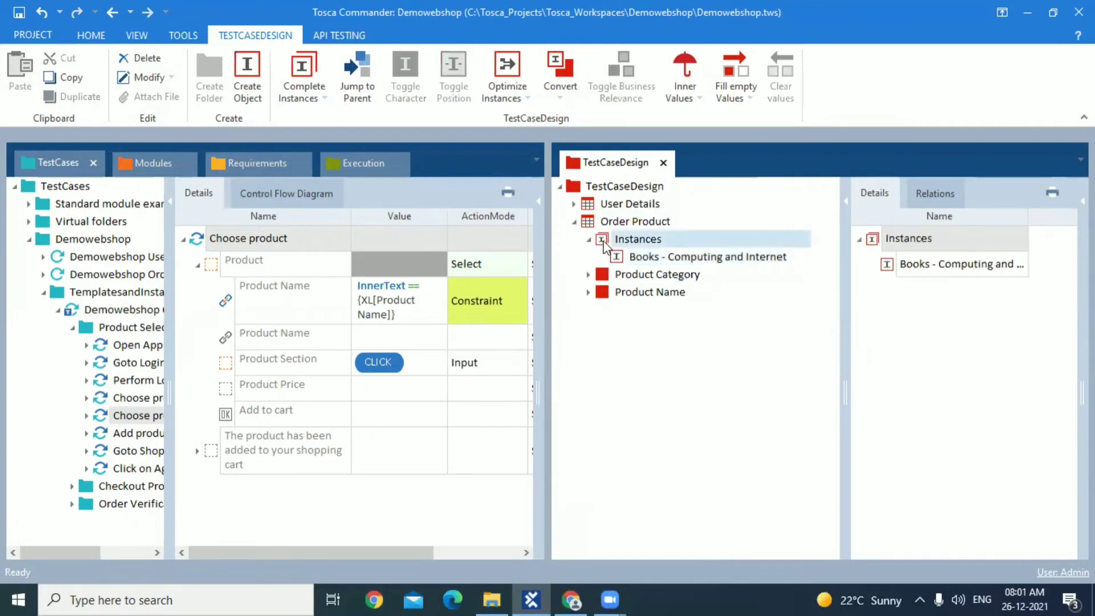
Add the instances Books - Health Book and Books - Fiction to the Order Product test sheet
{"action": "right_click", "coordinate": [604, 241]}
{"action": "left_click", "coordinate": [624, 233]}
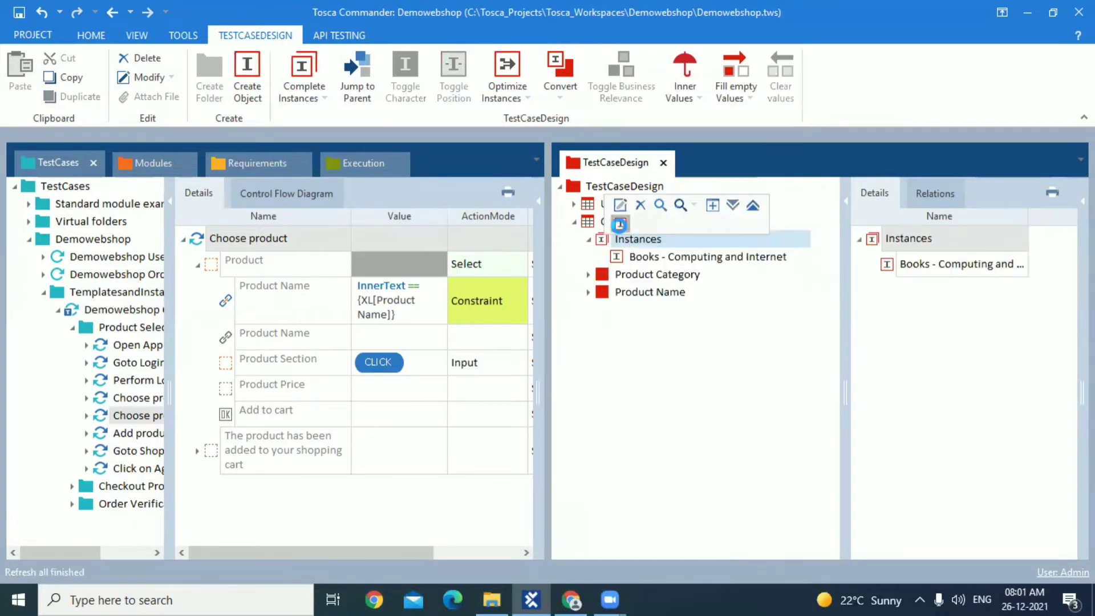
{"action": "left_click", "coordinate": [620, 224]}
{"action": "type", "text": "Books"}
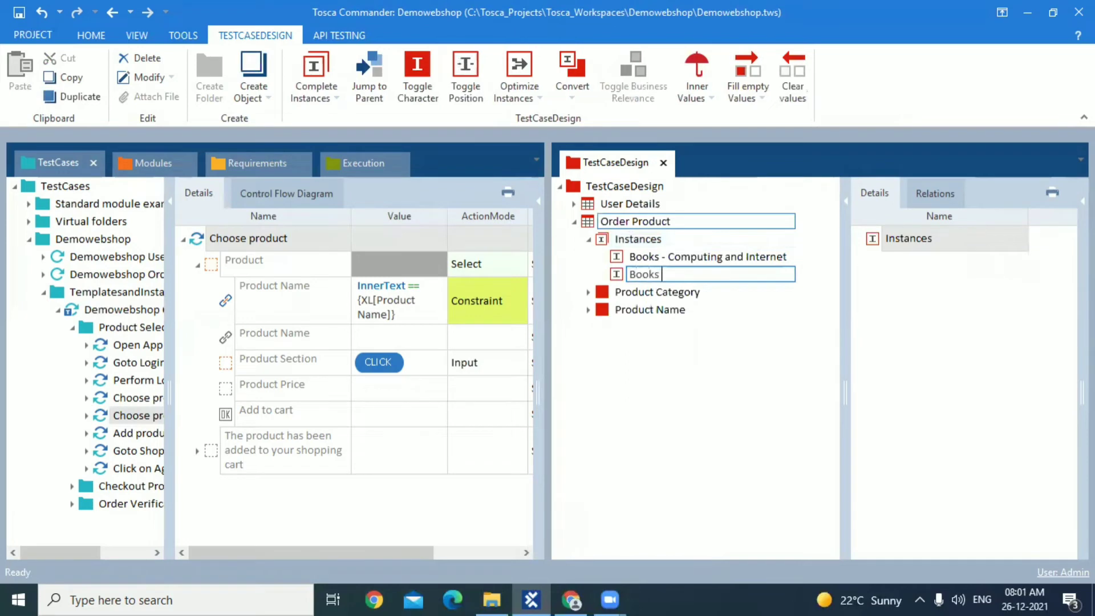
{"action": "type", "text": " - Hea"}
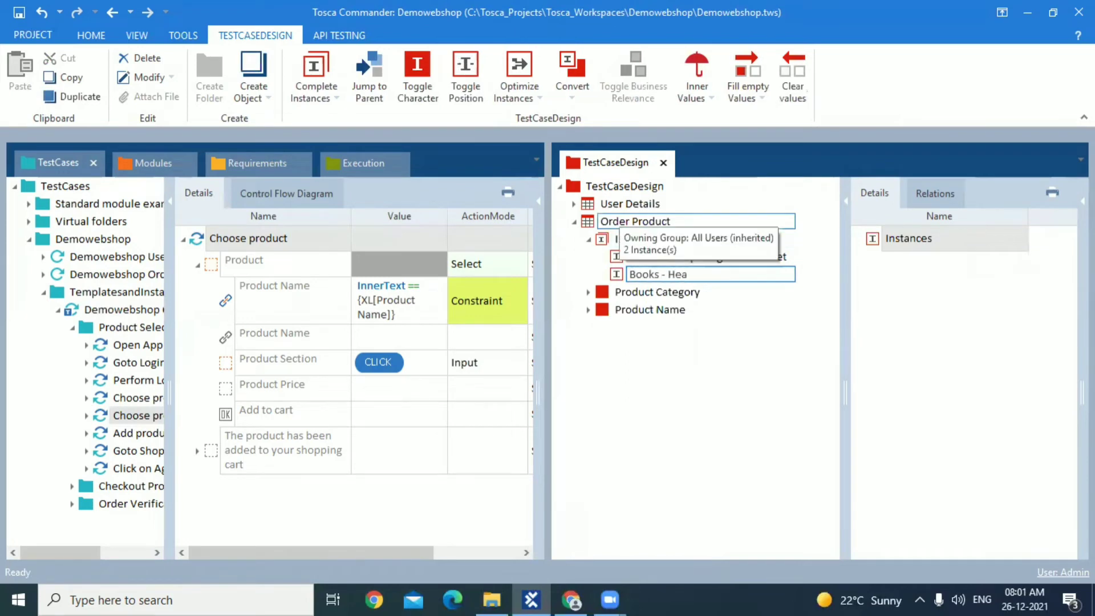
{"action": "type", "text": "lth"}
{"action": "type", "text": "Book"}
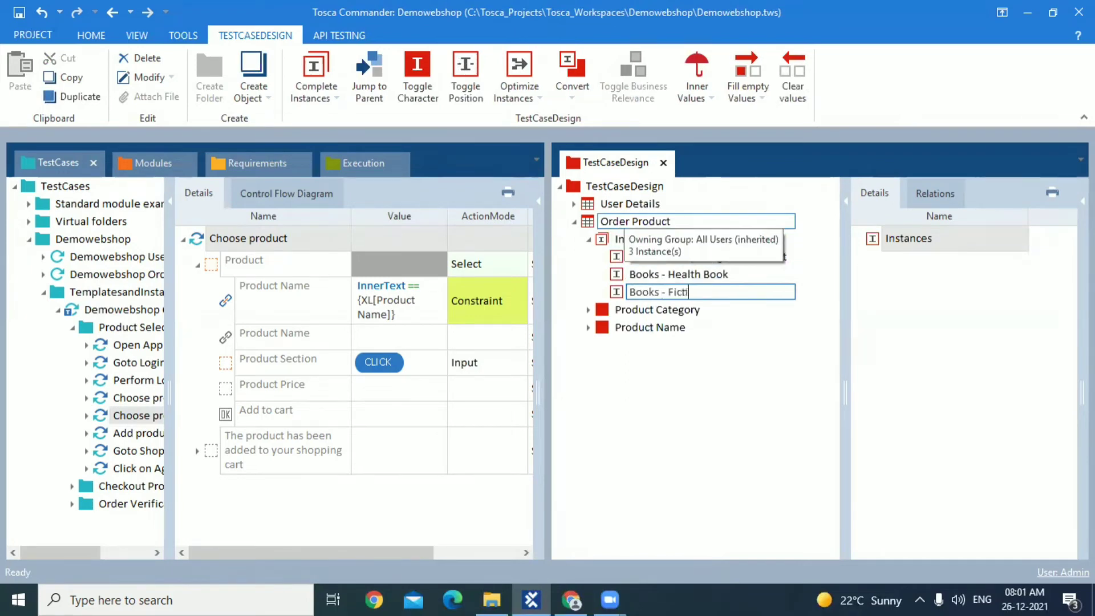
{"action": "left_click", "coordinate": [621, 224]}
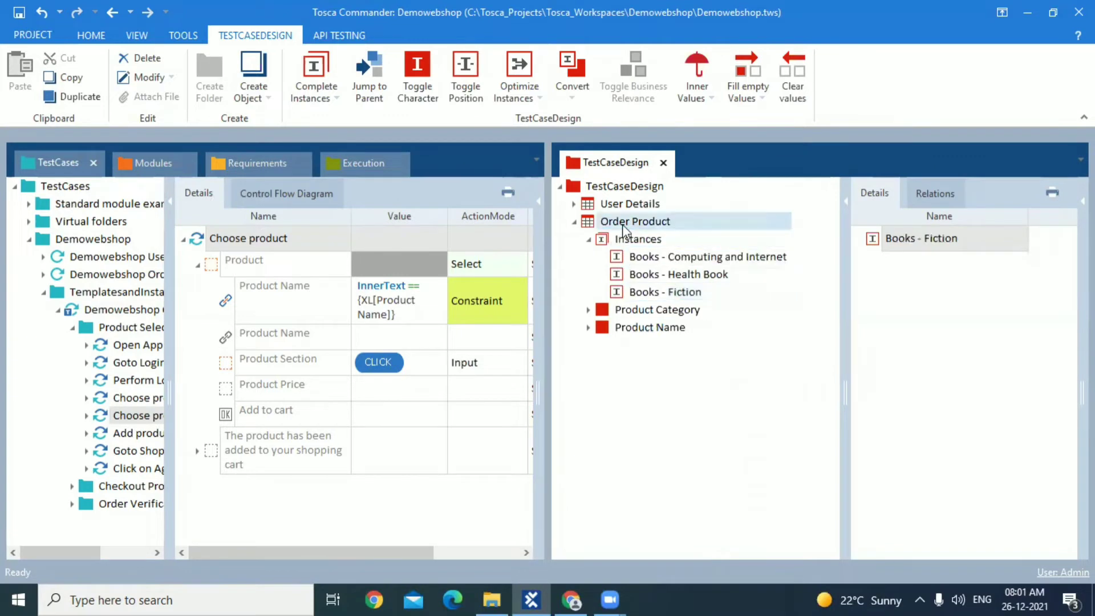
Display the Order Product sheet with a wider details view, and set Product Category to BOOKS for Books - Computing and Internet
{"action": "left_click_drag", "start_coordinate": [846, 399], "coordinate": [694, 416]}
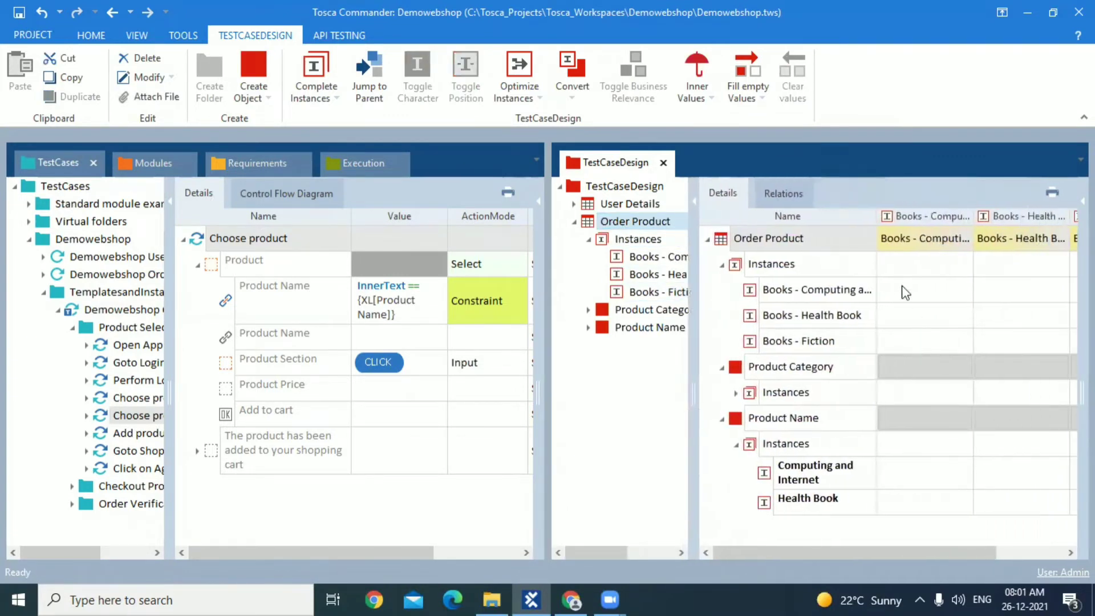
{"action": "left_click", "coordinate": [912, 389]}
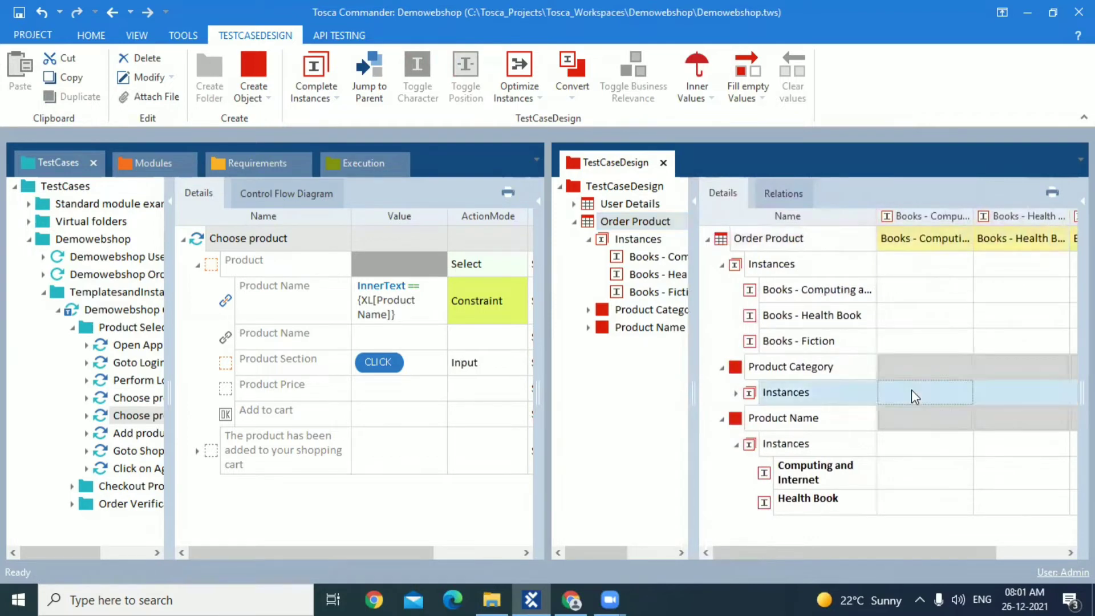
{"action": "left_click", "coordinate": [942, 393]}
{"action": "left_click", "coordinate": [947, 372]}
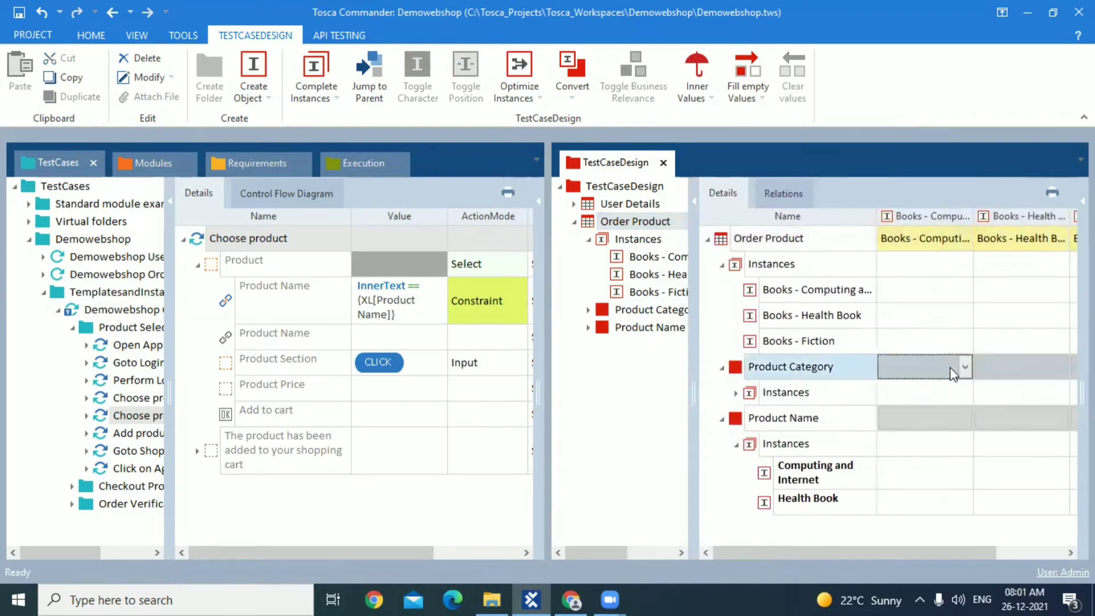
{"action": "left_click", "coordinate": [964, 369]}
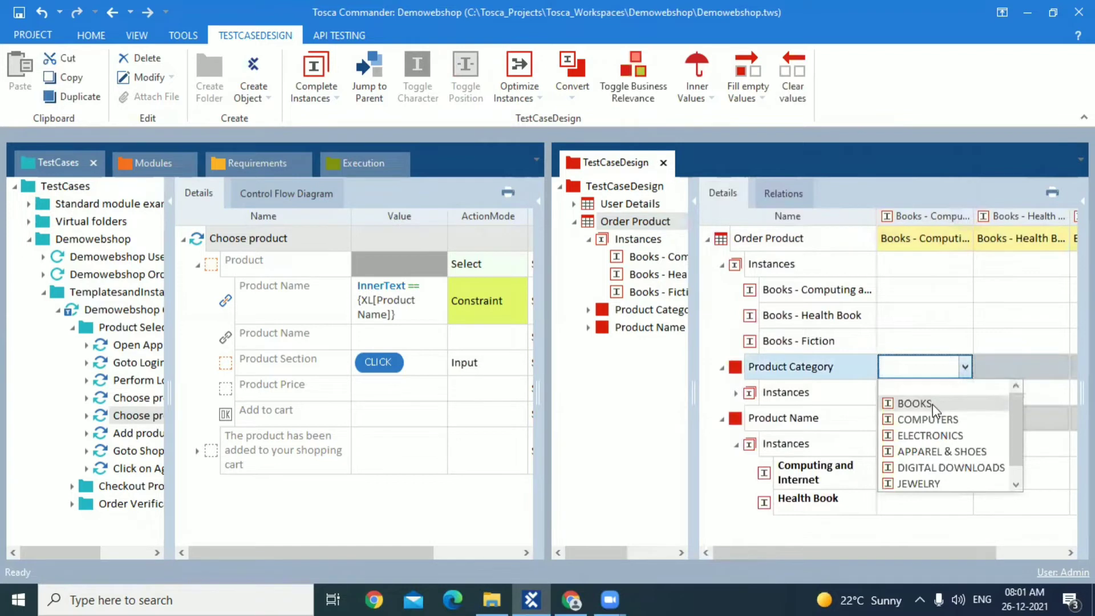
{"action": "left_click", "coordinate": [915, 403]}
Set Product Name to Computing and Internet for the Books - Computing and Internet instance
{"action": "left_click", "coordinate": [955, 446]}
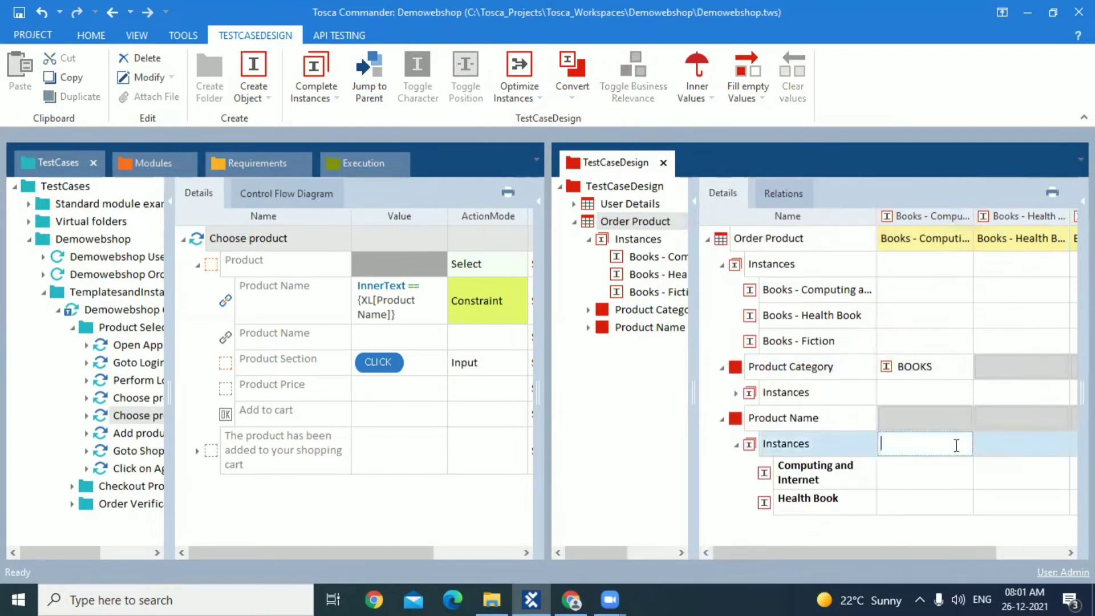
{"action": "left_click", "coordinate": [961, 415]}
{"action": "left_click", "coordinate": [961, 414]}
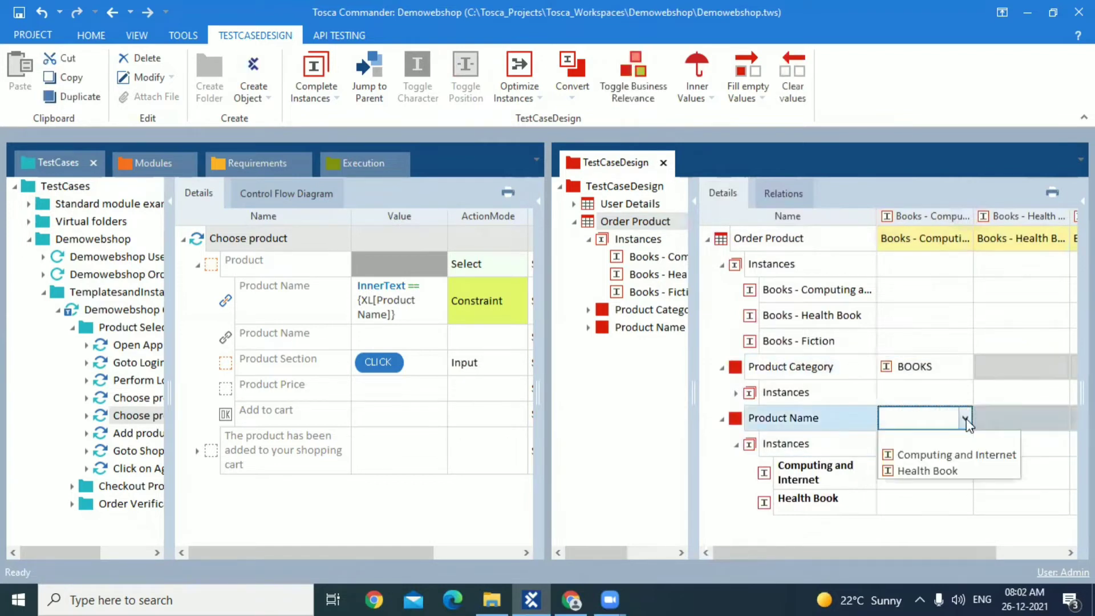
{"action": "left_click", "coordinate": [956, 455]}
Dock the TestCaseDesign window alongside the other workspace sections, and display the Order Product sheet's details
{"action": "left_click_drag", "start_coordinate": [576, 163], "coordinate": [536, 332]}
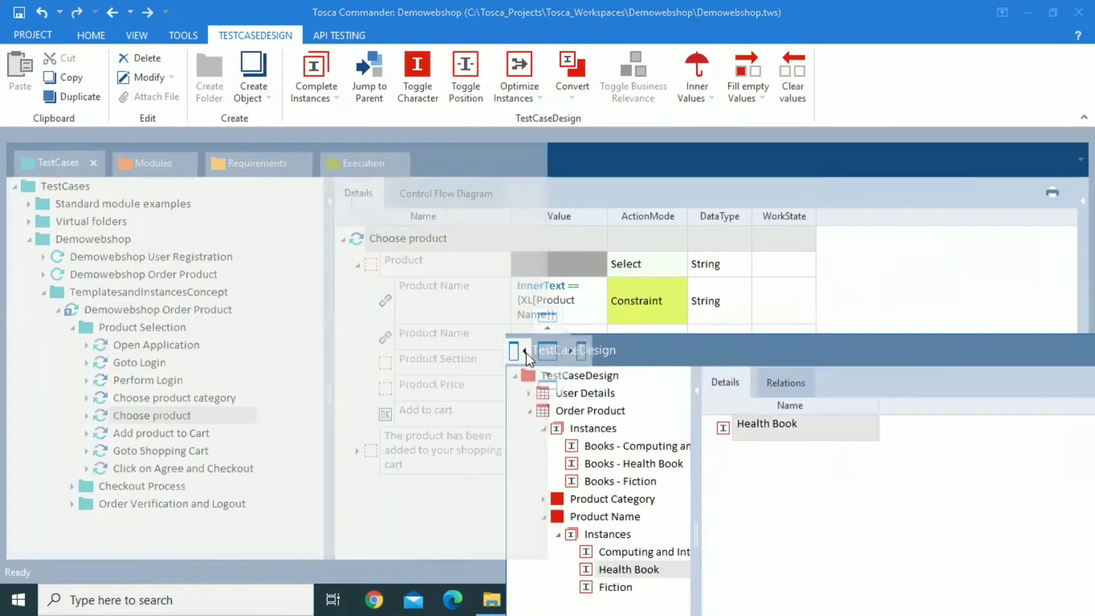
{"action": "left_click_drag", "start_coordinate": [528, 357], "coordinate": [549, 351]}
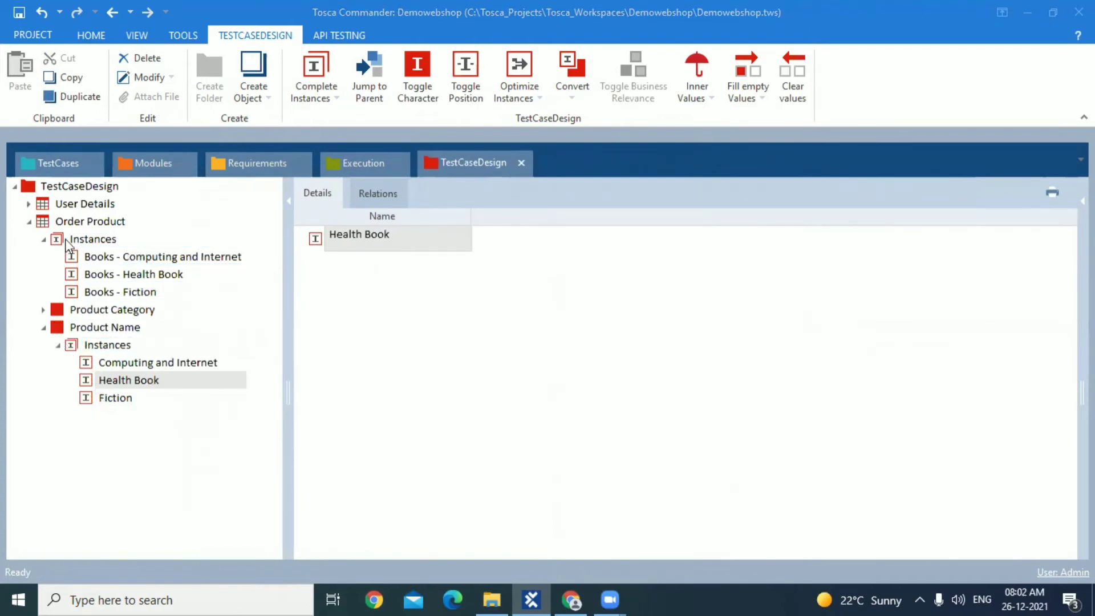
{"action": "left_click", "coordinate": [86, 222]}
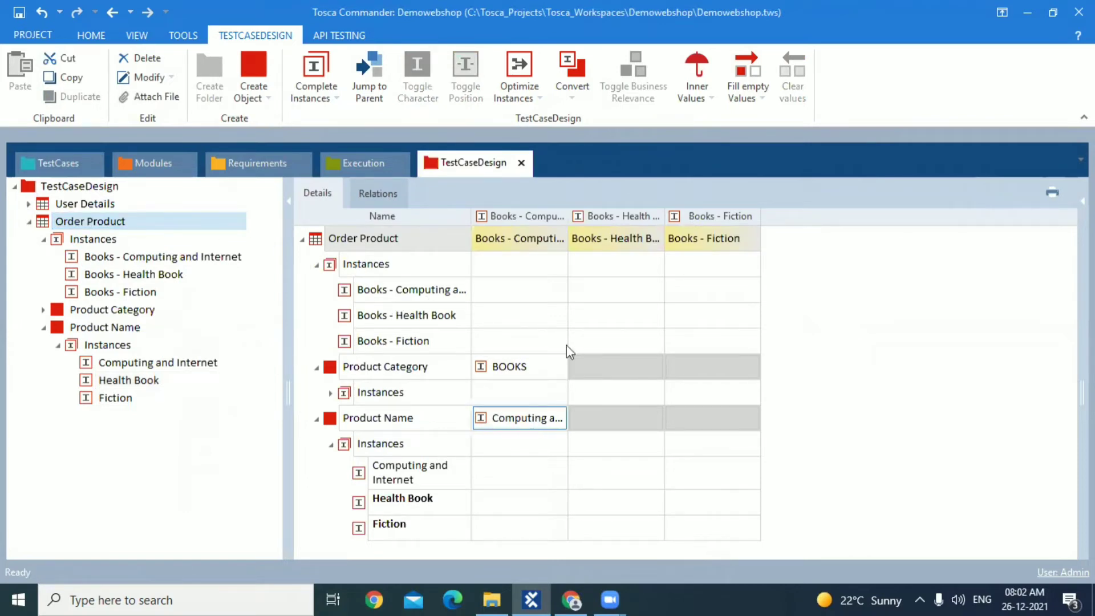
Set Product Category to BOOKS and Product Name to Health Book for the Books - Health Book instance
{"action": "left_click", "coordinate": [645, 364]}
{"action": "left_click", "coordinate": [655, 368]}
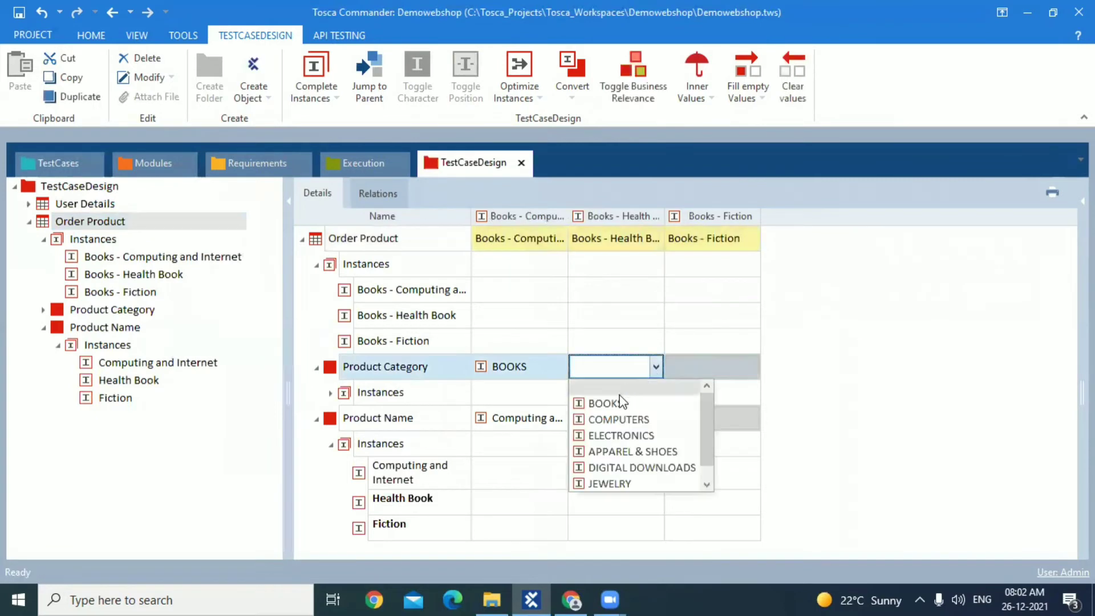
{"action": "left_click", "coordinate": [618, 403]}
{"action": "left_click", "coordinate": [657, 426]}
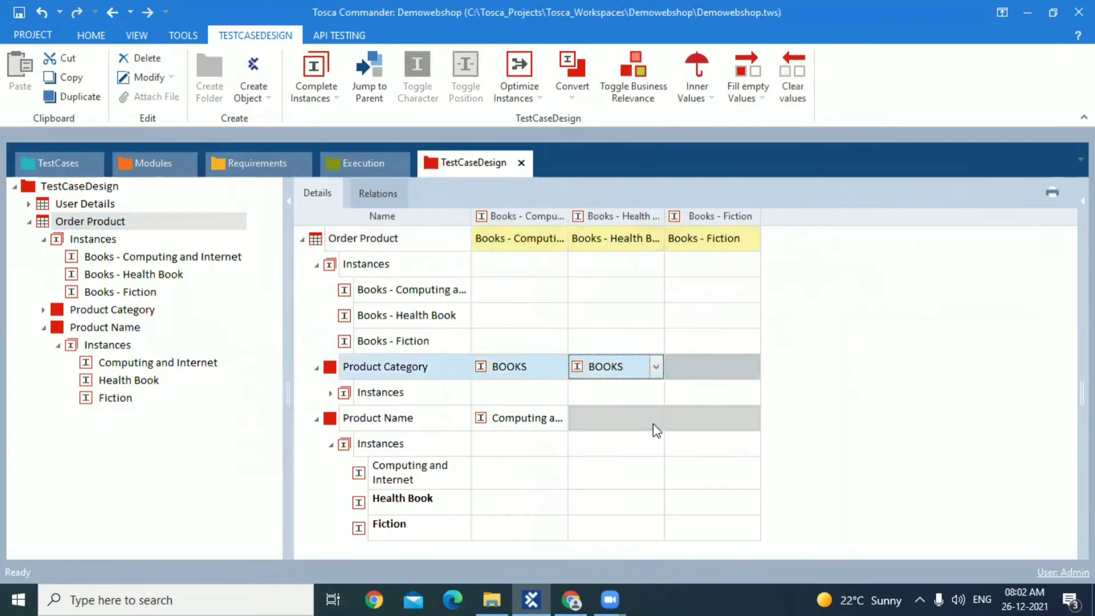
{"action": "left_click", "coordinate": [656, 419]}
{"action": "left_click", "coordinate": [626, 471]}
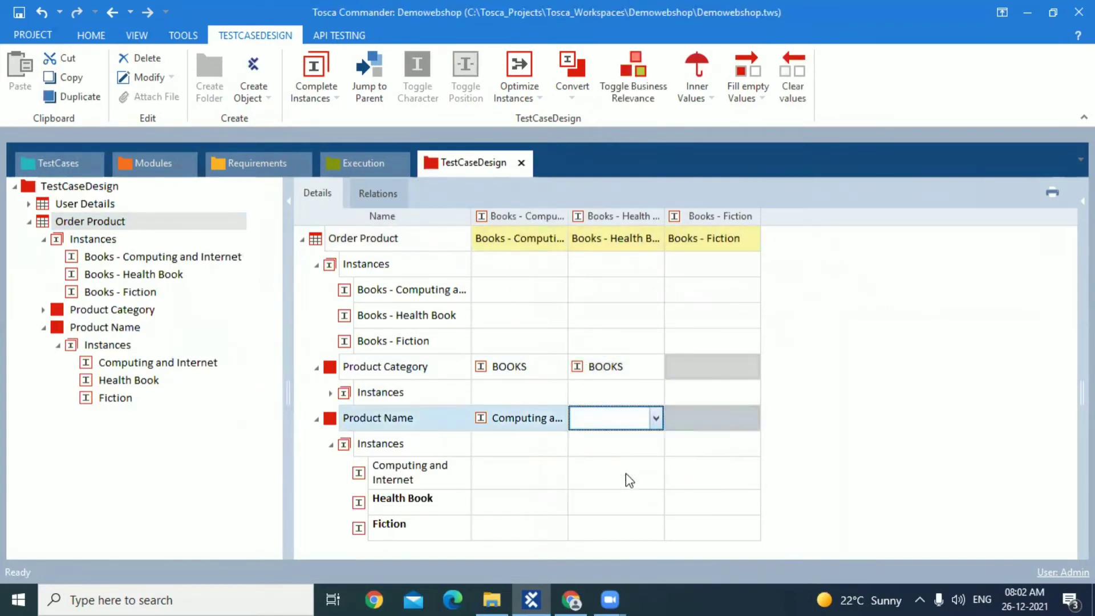
Set Product Category to BOOKS and Product Name to Fiction for the Books - Fiction instance
{"action": "left_click", "coordinate": [742, 368]}
{"action": "left_click", "coordinate": [753, 368]}
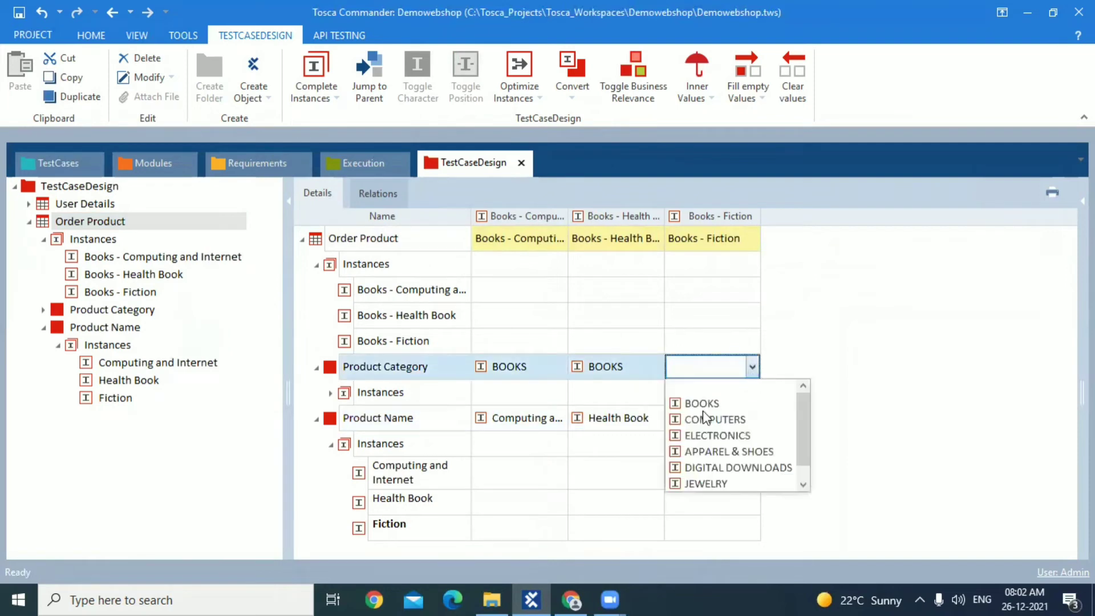
{"action": "left_click", "coordinate": [704, 404]}
{"action": "left_click", "coordinate": [719, 423]}
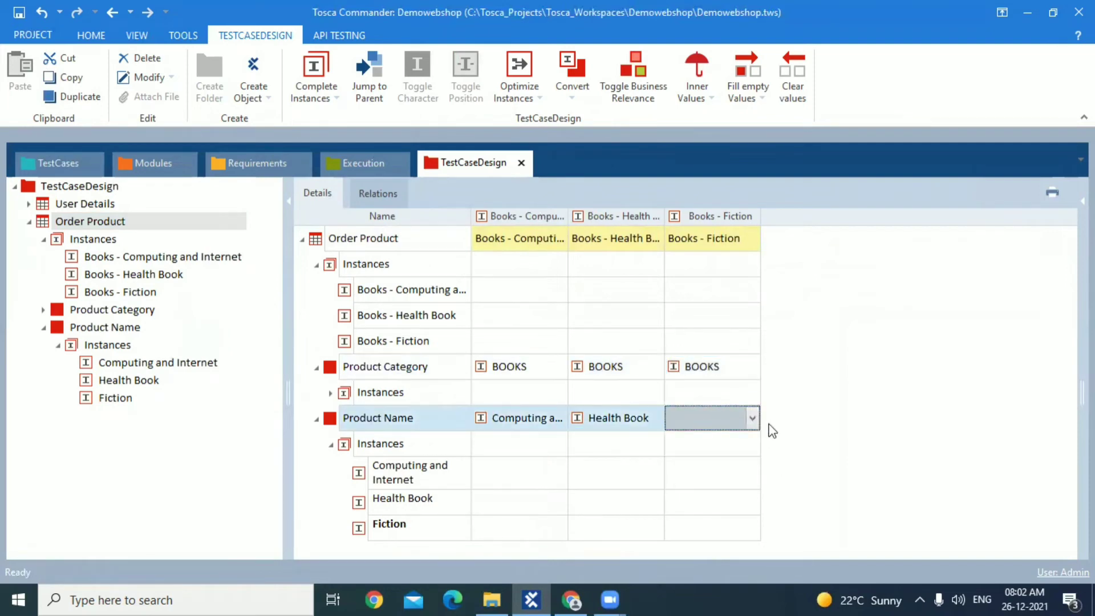
{"action": "left_click", "coordinate": [753, 418]}
{"action": "left_click", "coordinate": [703, 486]}
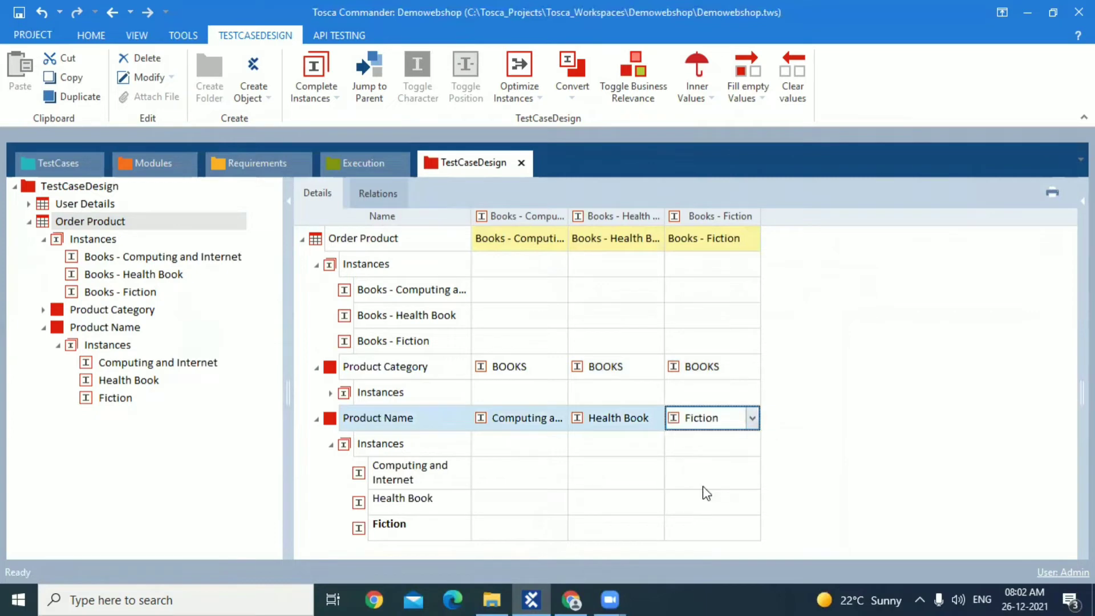
{"action": "left_click", "coordinate": [740, 451]}
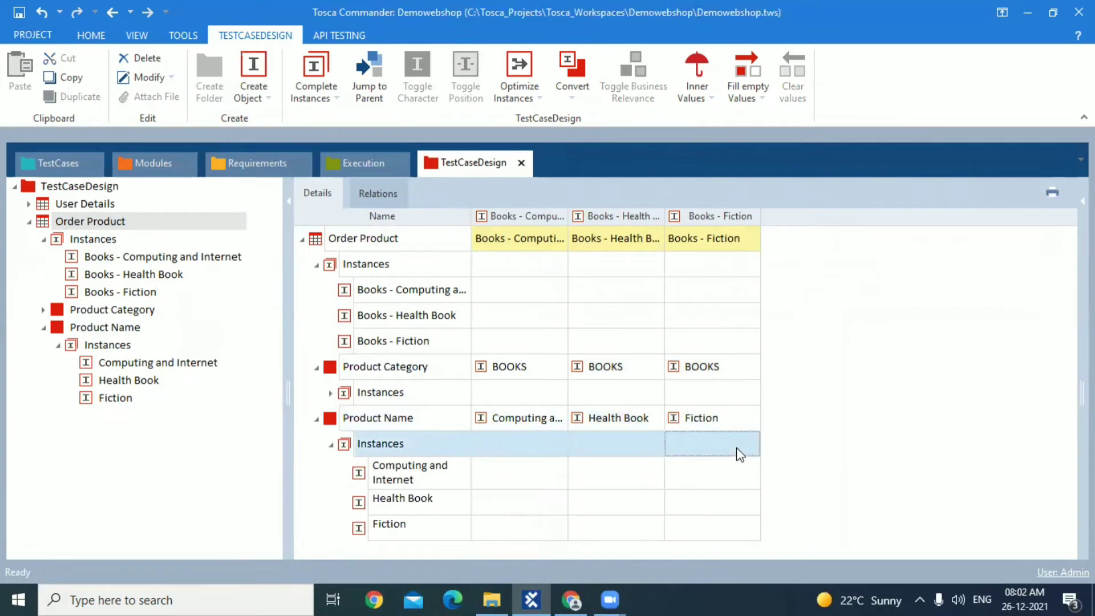
{"action": "left_click", "coordinate": [331, 444]}
{"action": "left_click", "coordinate": [317, 368]}
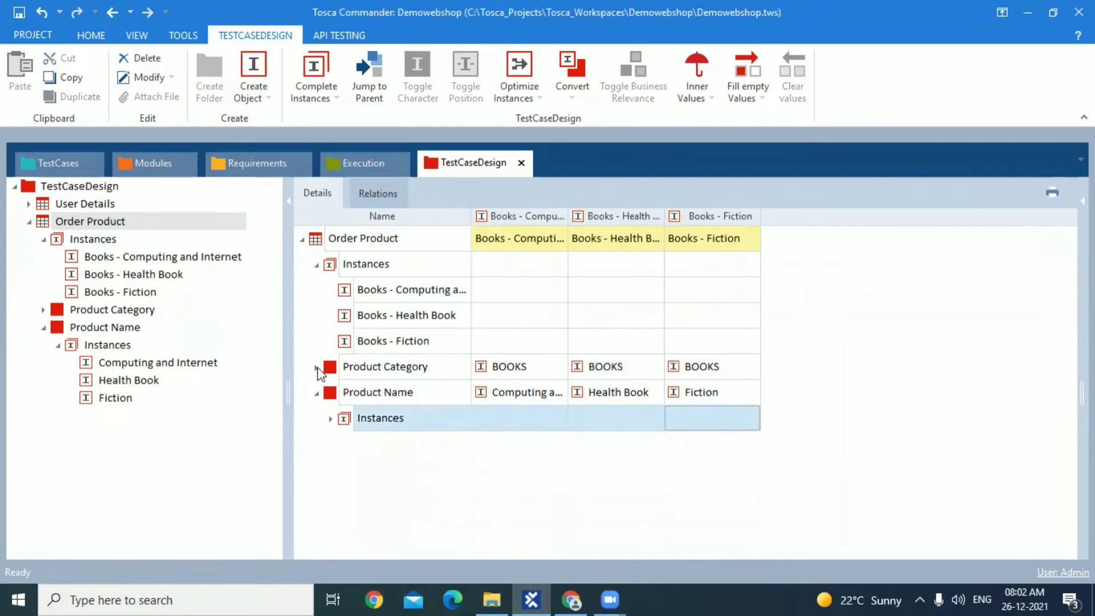
Create a TemplateInstance from the Demowebshop Order Product template in TestCases and start its instantiation
{"action": "left_click", "coordinate": [62, 162]}
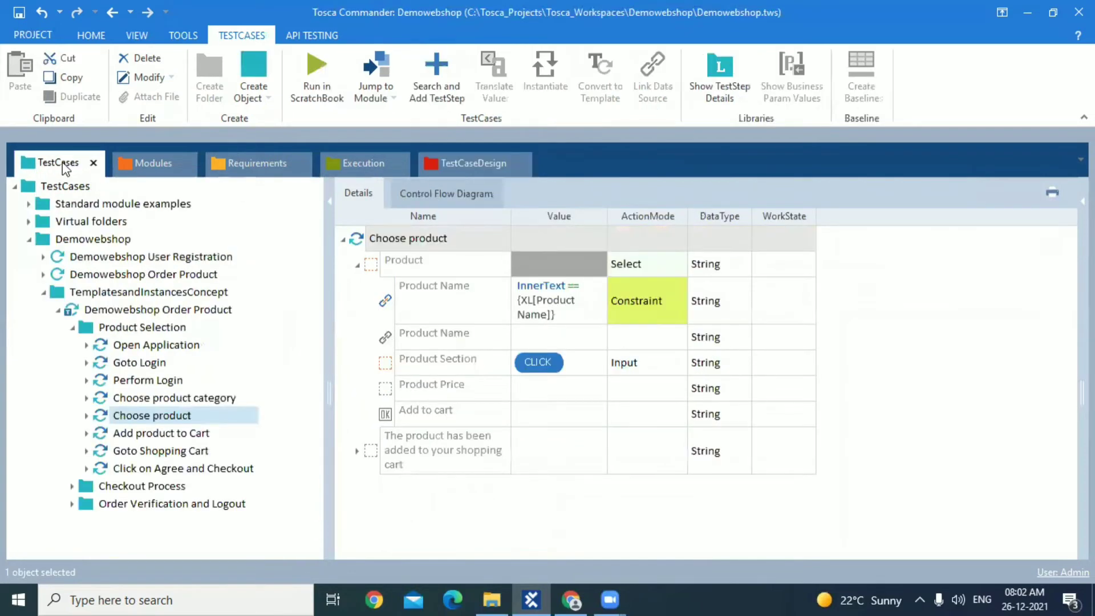
{"action": "left_click", "coordinate": [116, 311]}
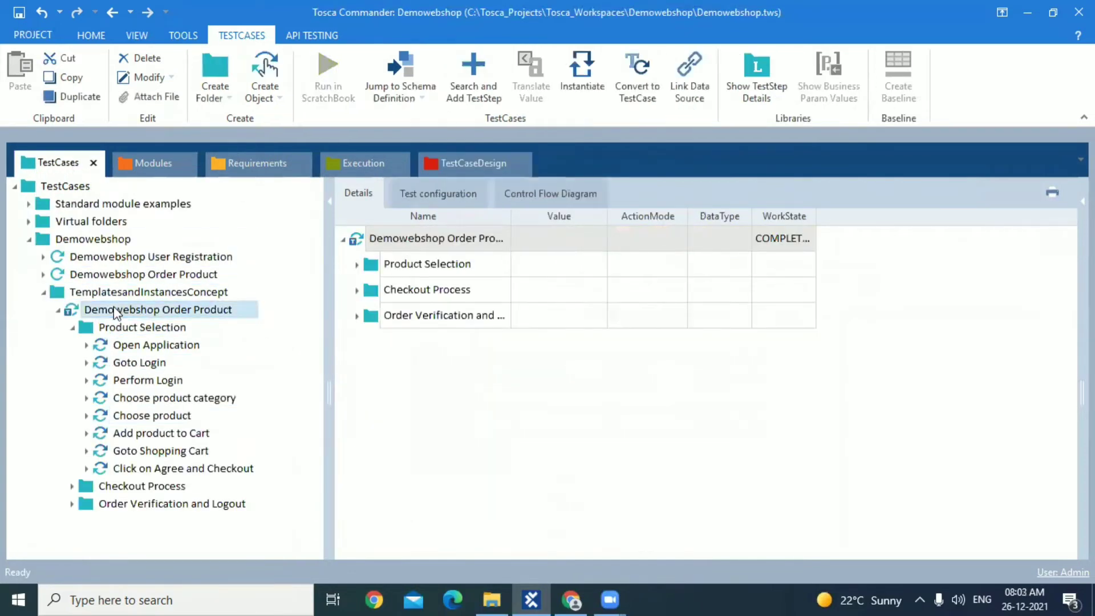
{"action": "right_click", "coordinate": [116, 313]}
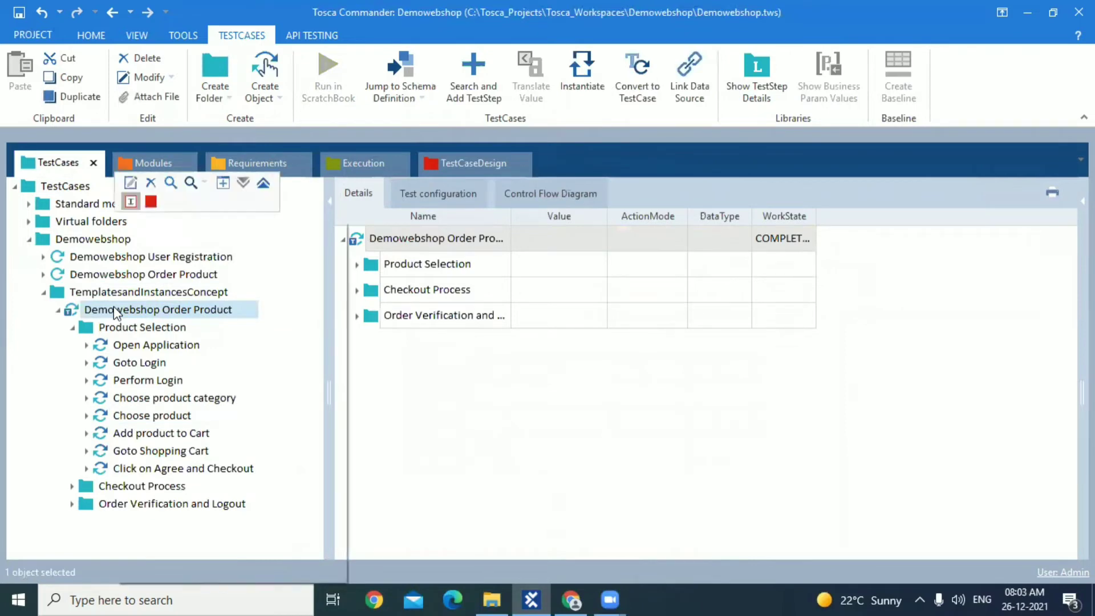
{"action": "left_click", "coordinate": [267, 200]}
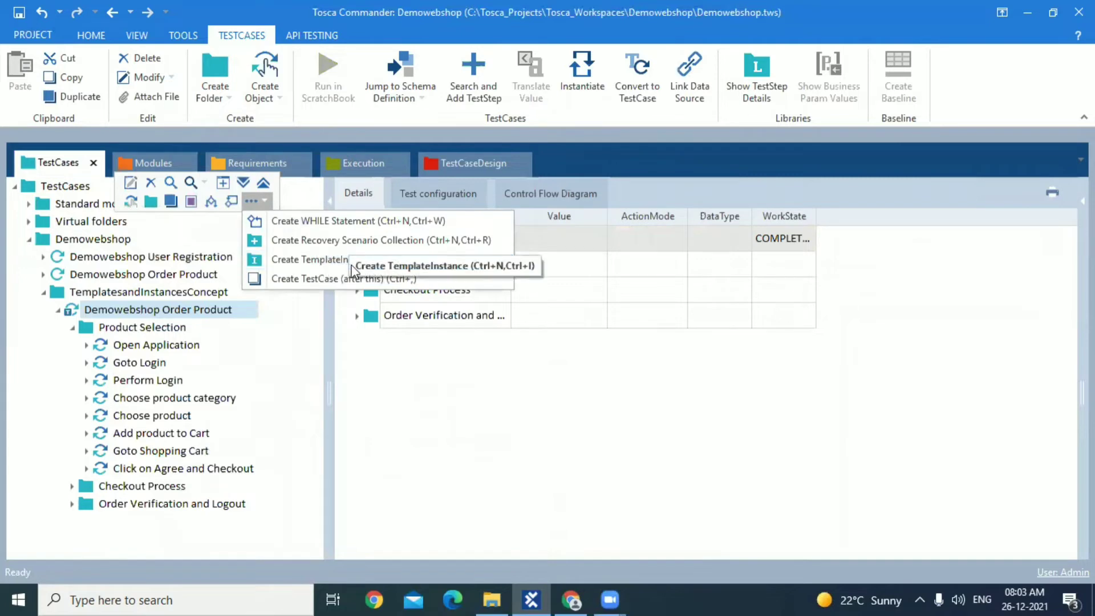
{"action": "left_click", "coordinate": [315, 262]}
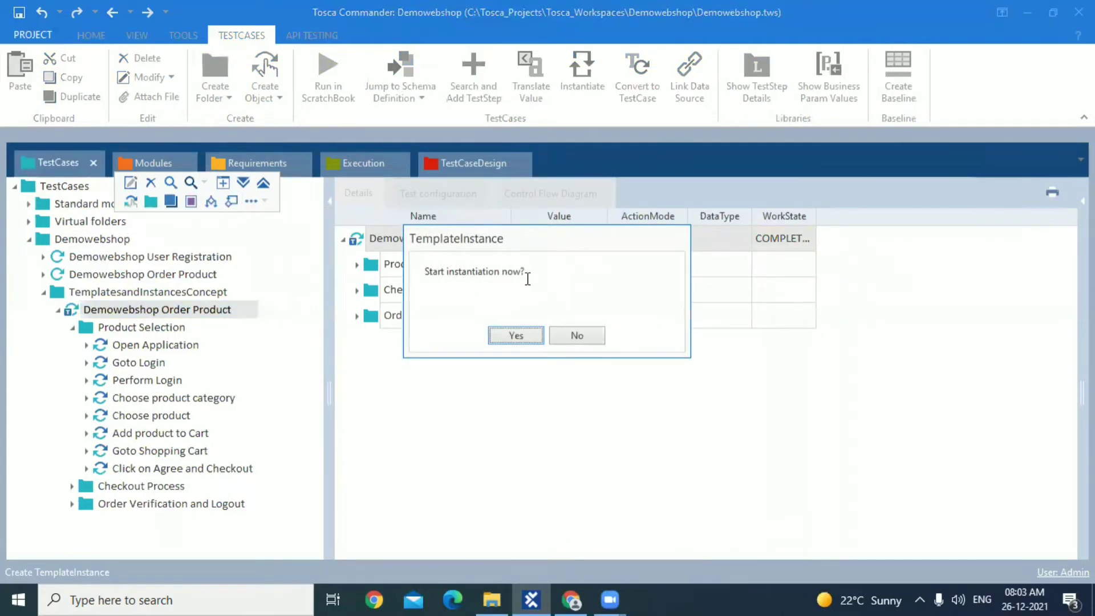
{"action": "left_click", "coordinate": [516, 336]}
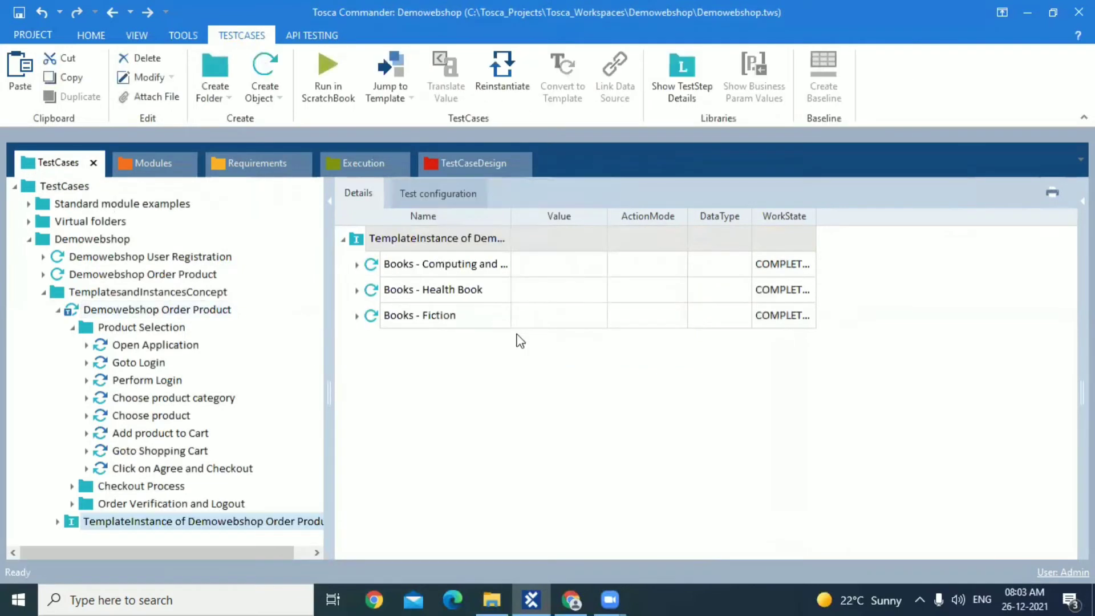
Expand the new TemplateInstance in a wider tree view and compare its test cases with the Order Product sheet's instances
{"action": "left_click", "coordinate": [57, 521]}
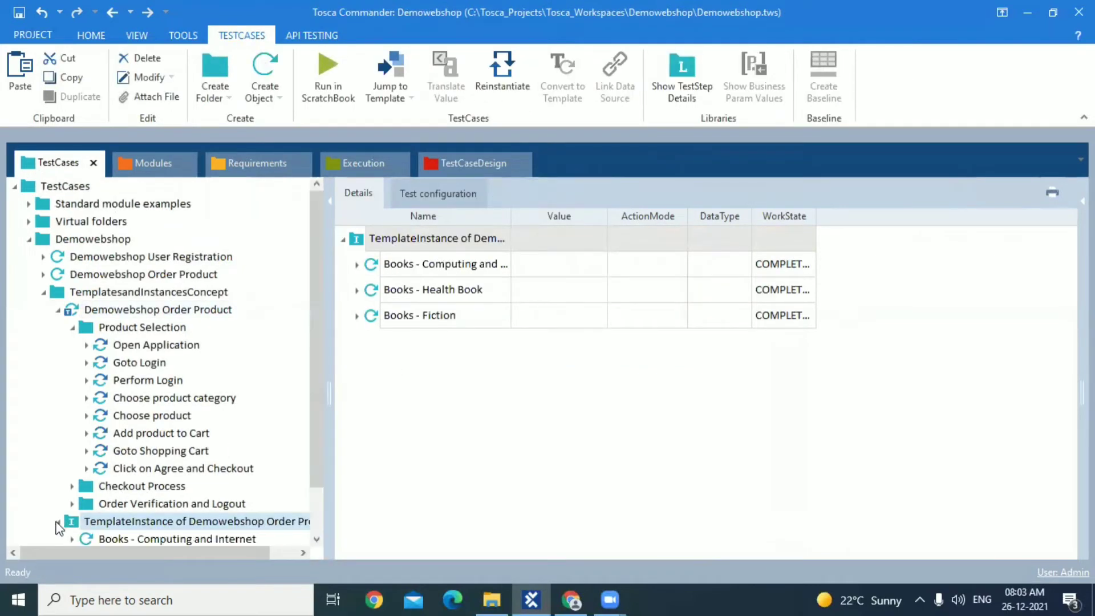
{"action": "left_click_drag", "start_coordinate": [330, 393], "coordinate": [439, 490]}
{"action": "left_click", "coordinate": [147, 504]}
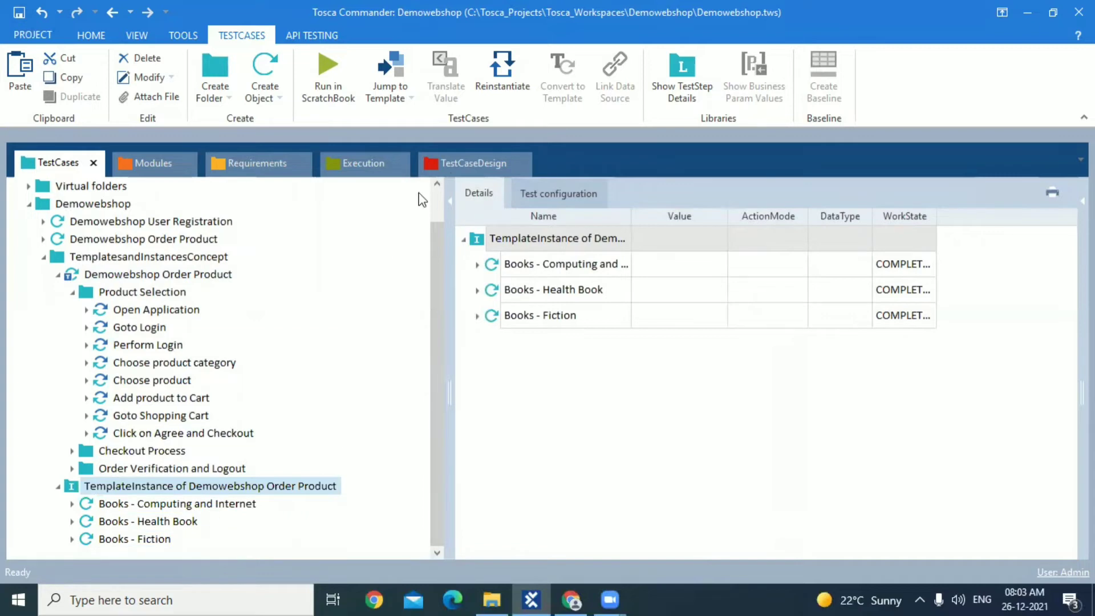
{"action": "left_click", "coordinate": [459, 167]}
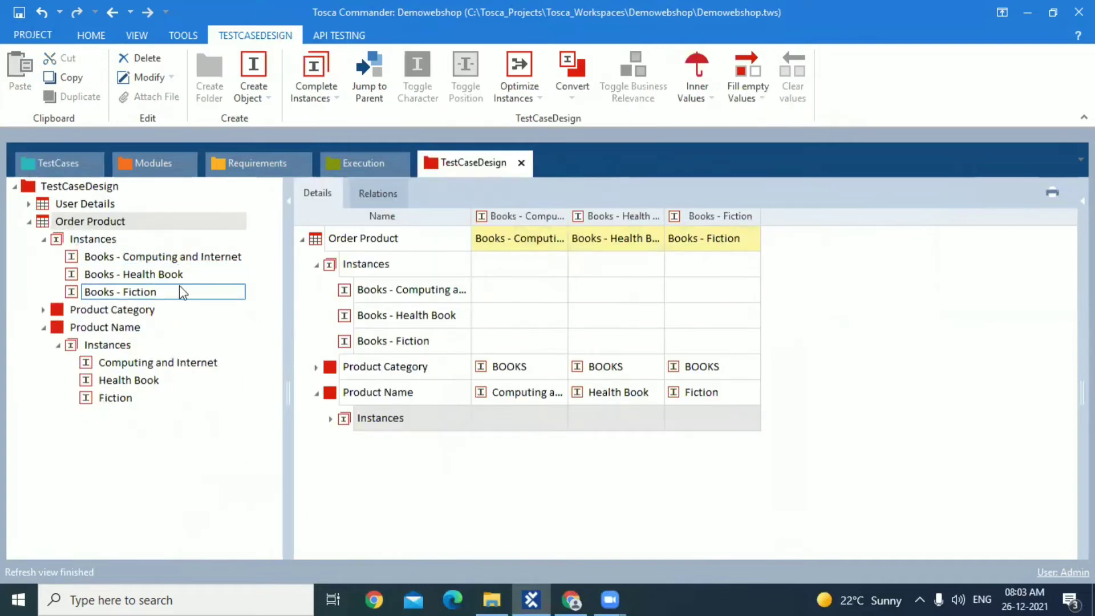
{"action": "left_click", "coordinate": [52, 162]}
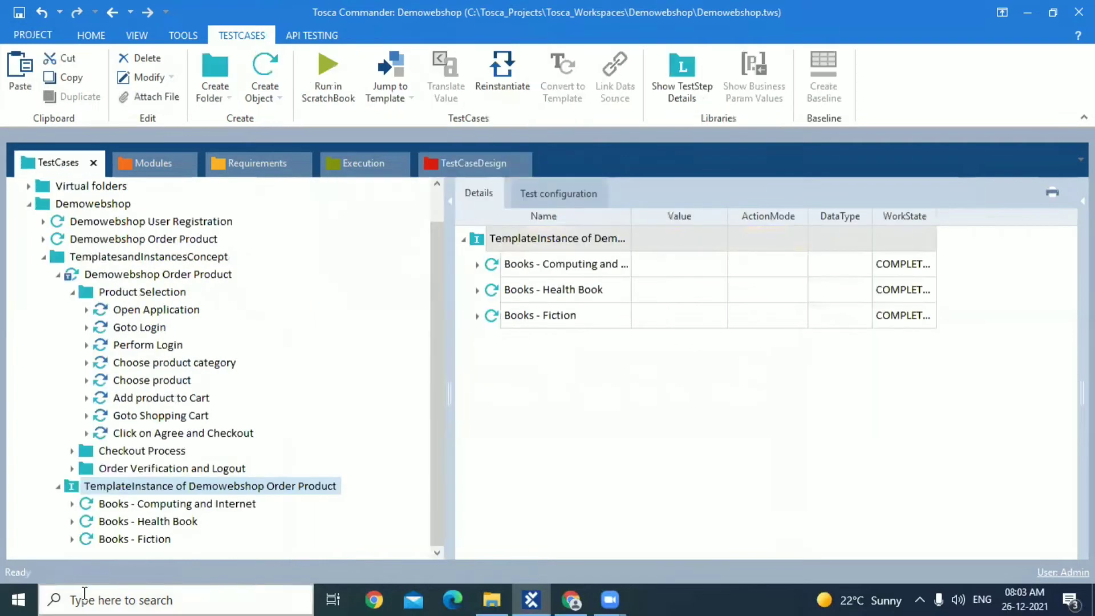
Examine the product category and product name values in the generated Books - Computing and Internet test case
{"action": "left_click", "coordinate": [197, 504]}
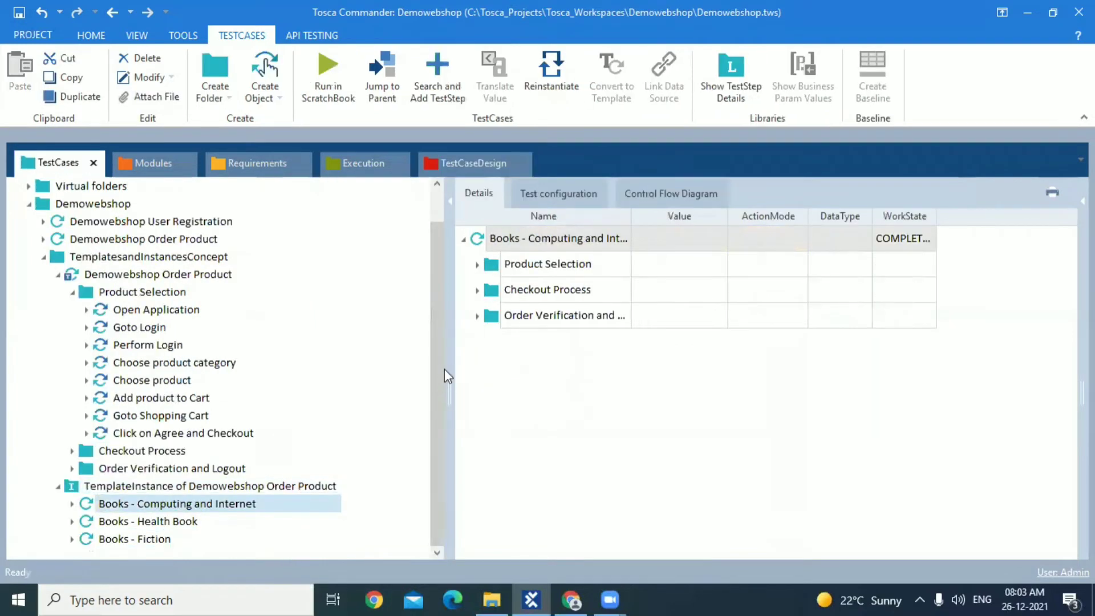
{"action": "left_click", "coordinate": [478, 265]}
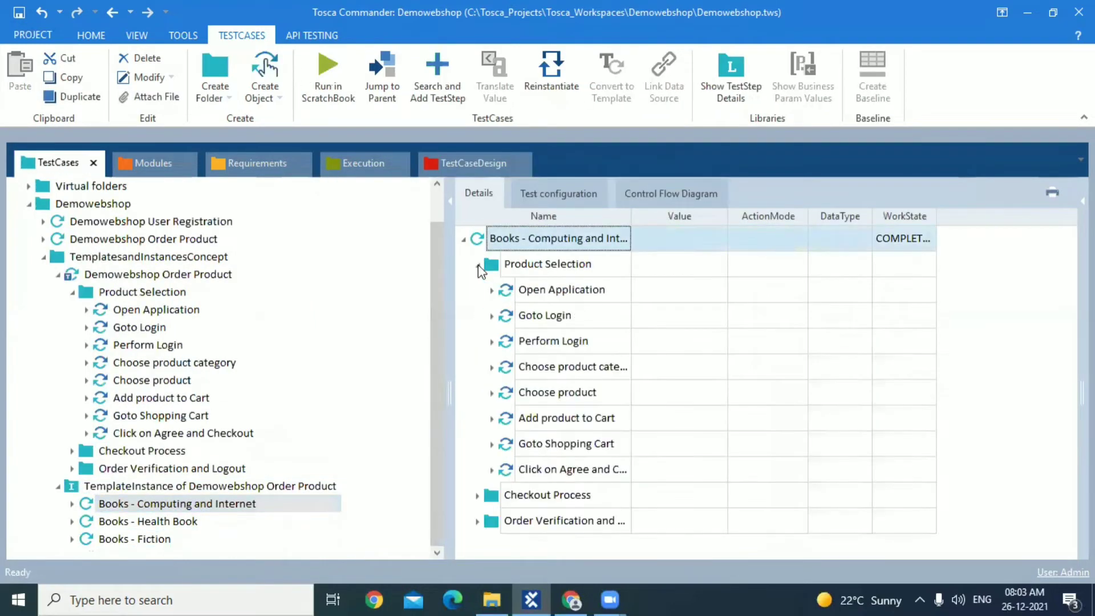
{"action": "left_click", "coordinate": [491, 367]}
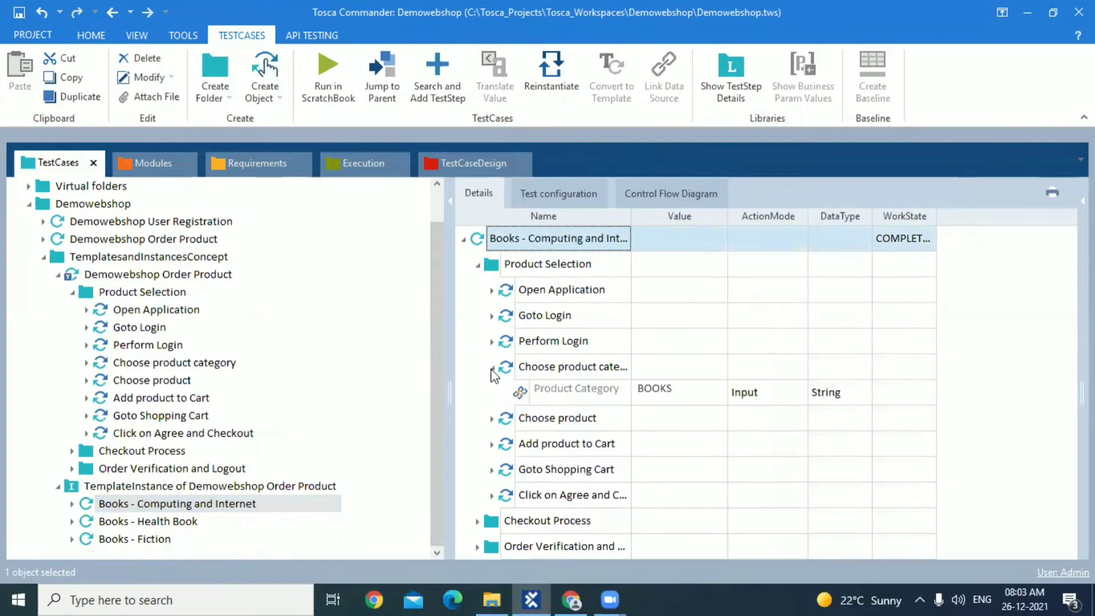
{"action": "left_click", "coordinate": [492, 419]}
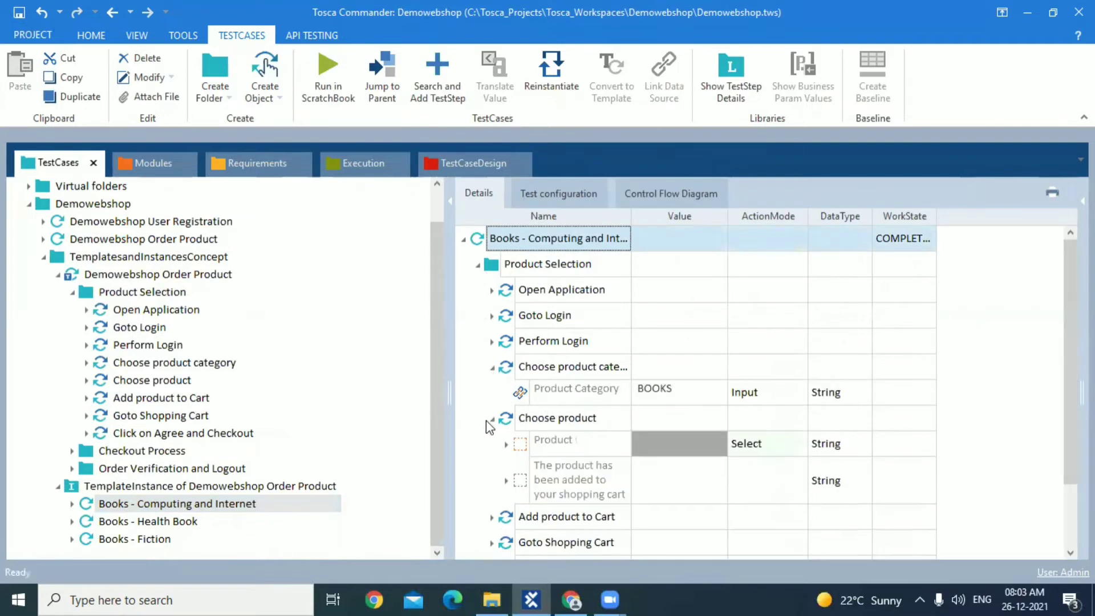
{"action": "left_click", "coordinate": [506, 445]}
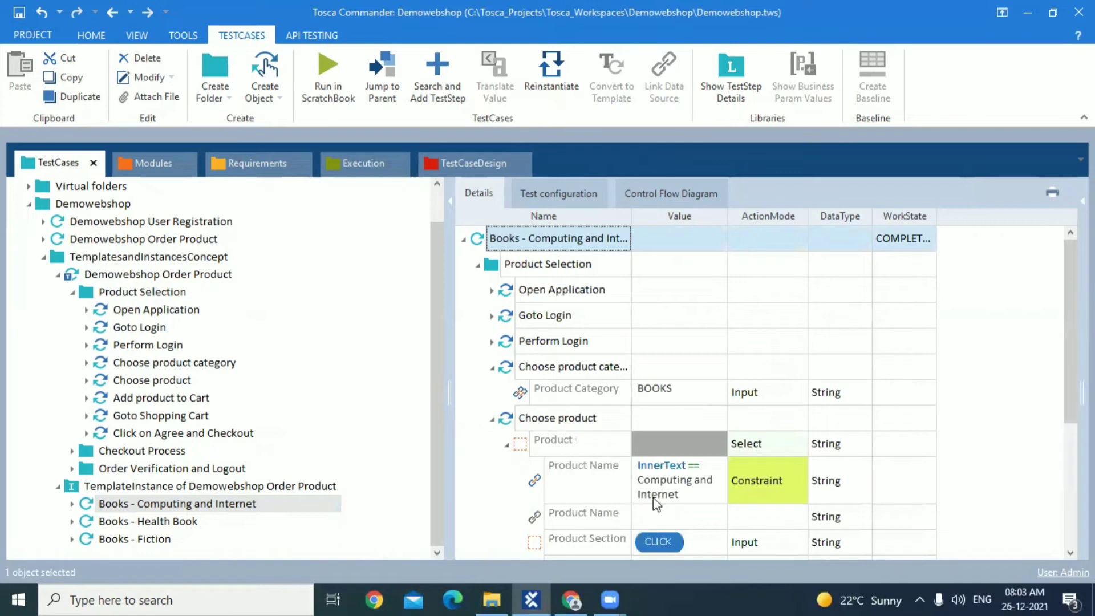
{"action": "left_click", "coordinate": [491, 419]}
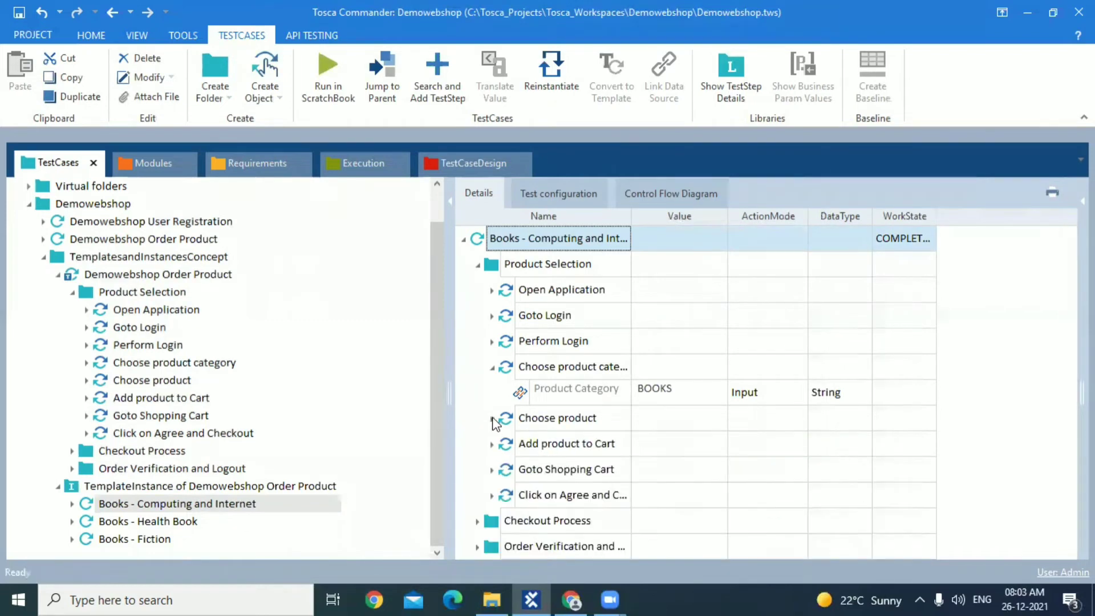
{"action": "left_click", "coordinate": [491, 368]}
Examine the Choose product and Choose product category values in the generated Books - Health Book test case
{"action": "left_click", "coordinate": [129, 522]}
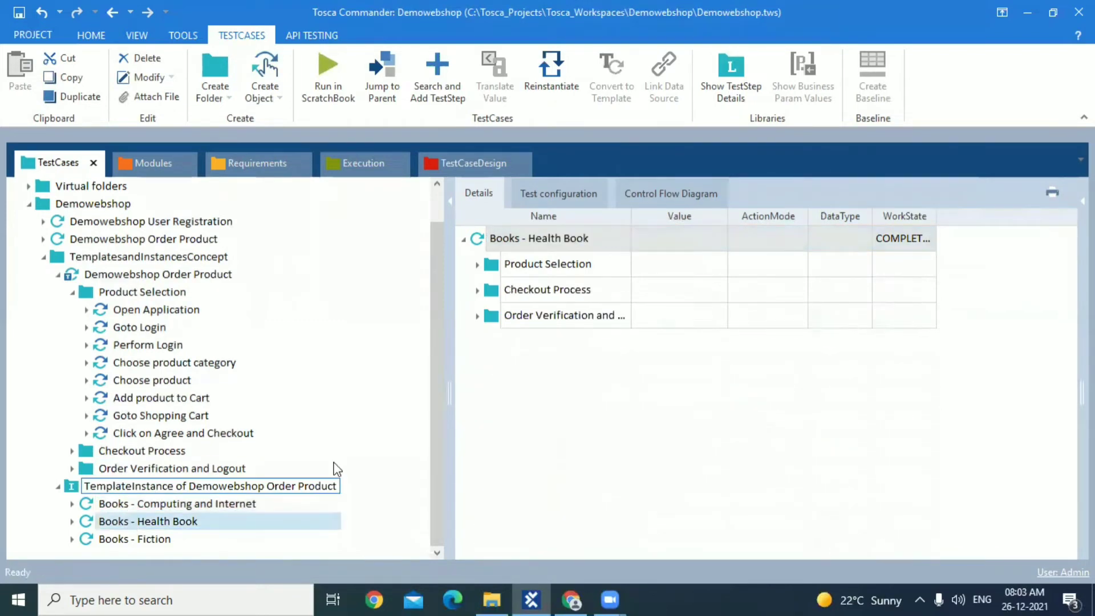
{"action": "left_click", "coordinate": [478, 291]}
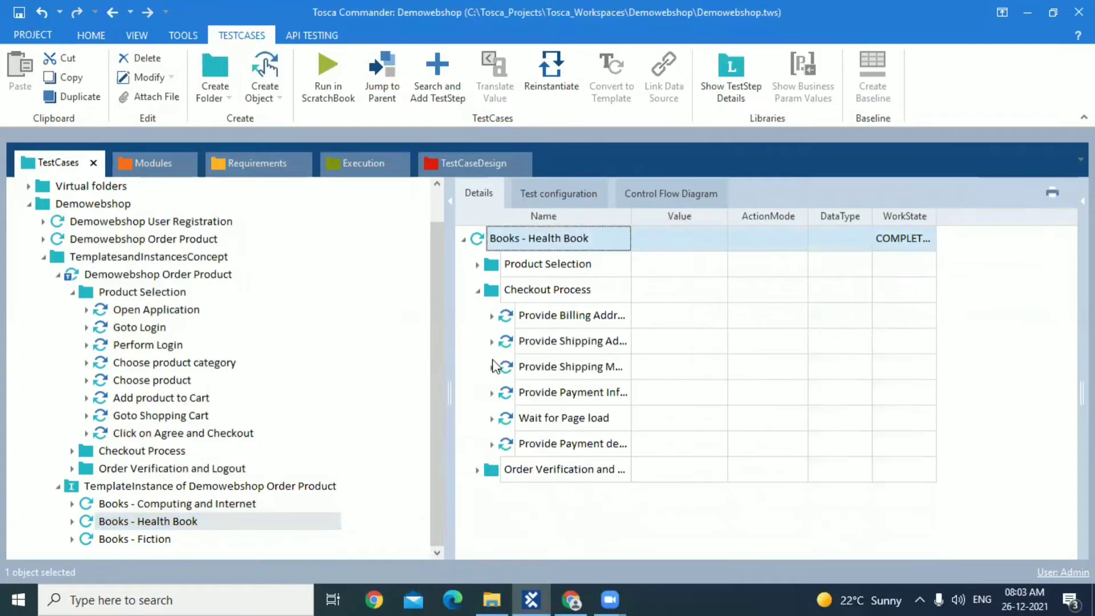
{"action": "left_click", "coordinate": [478, 266]}
{"action": "left_click", "coordinate": [492, 393]}
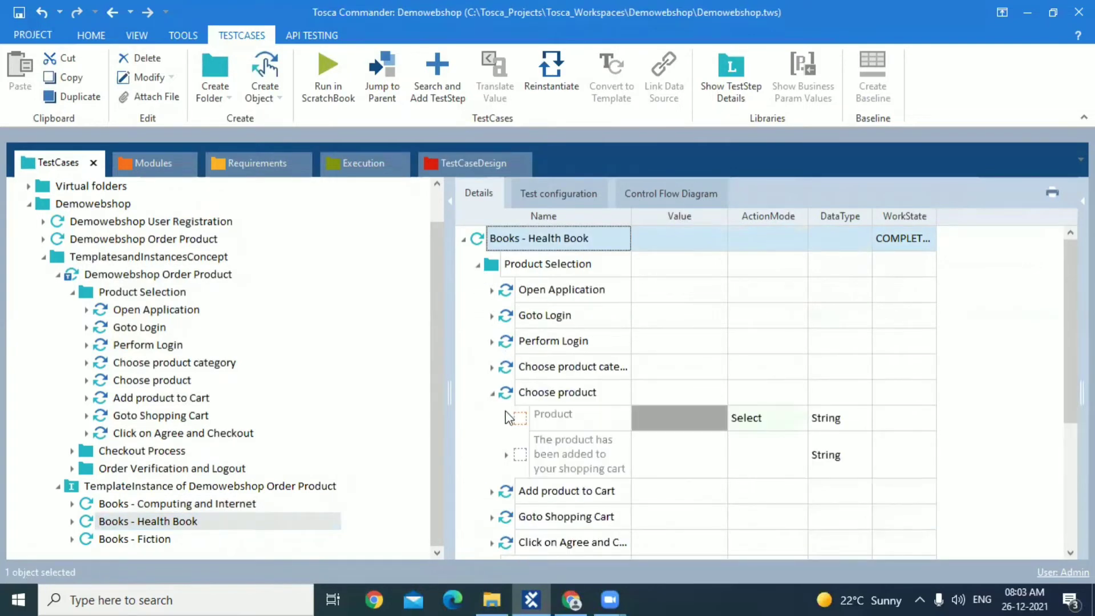
{"action": "left_click", "coordinate": [507, 420]}
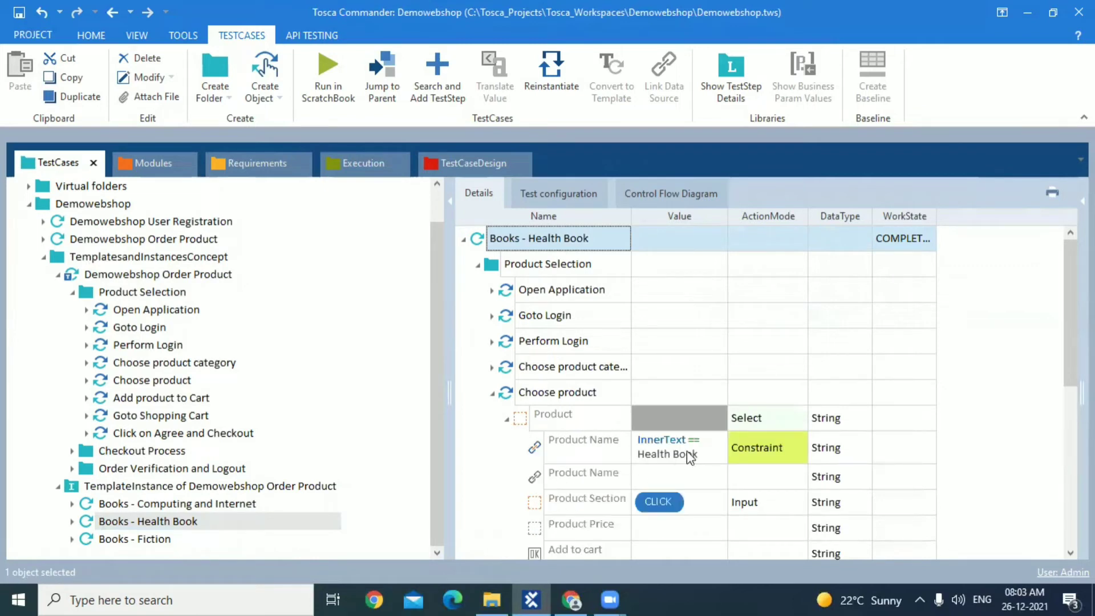
{"action": "left_click", "coordinate": [492, 368]}
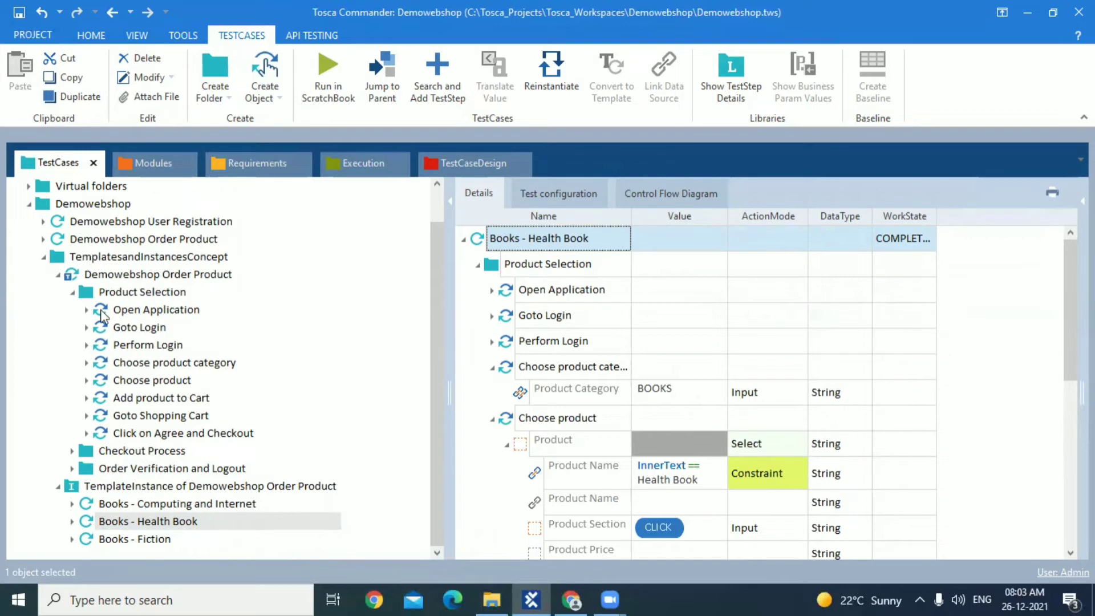
Compare the template's Choose product category and Choose product values with those in the Books - Computing and Internet test case
{"action": "left_click", "coordinate": [137, 362]}
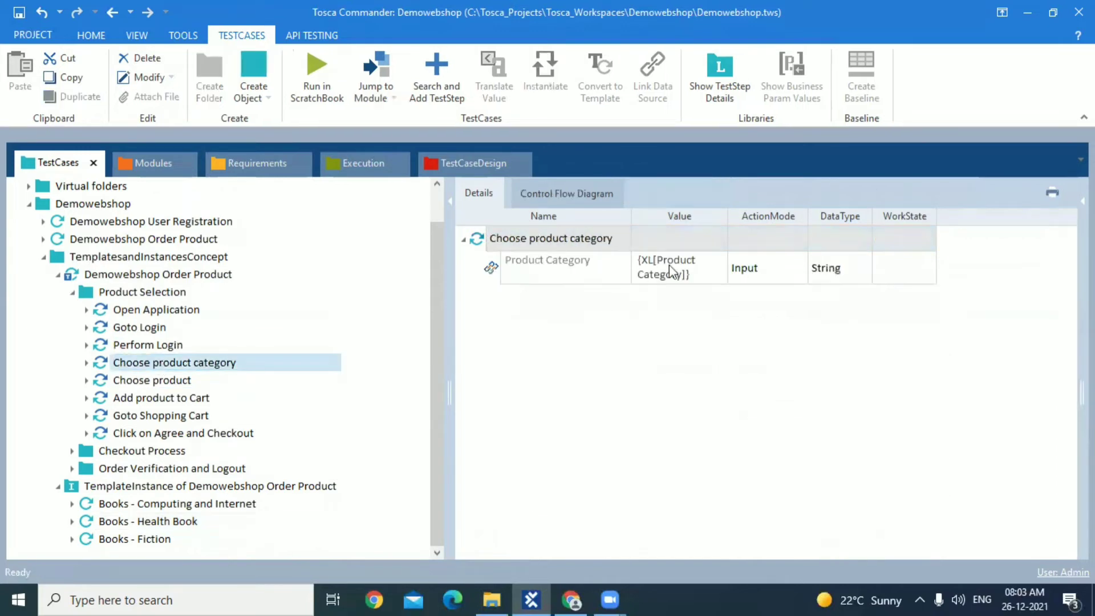
{"action": "left_click", "coordinate": [168, 381]}
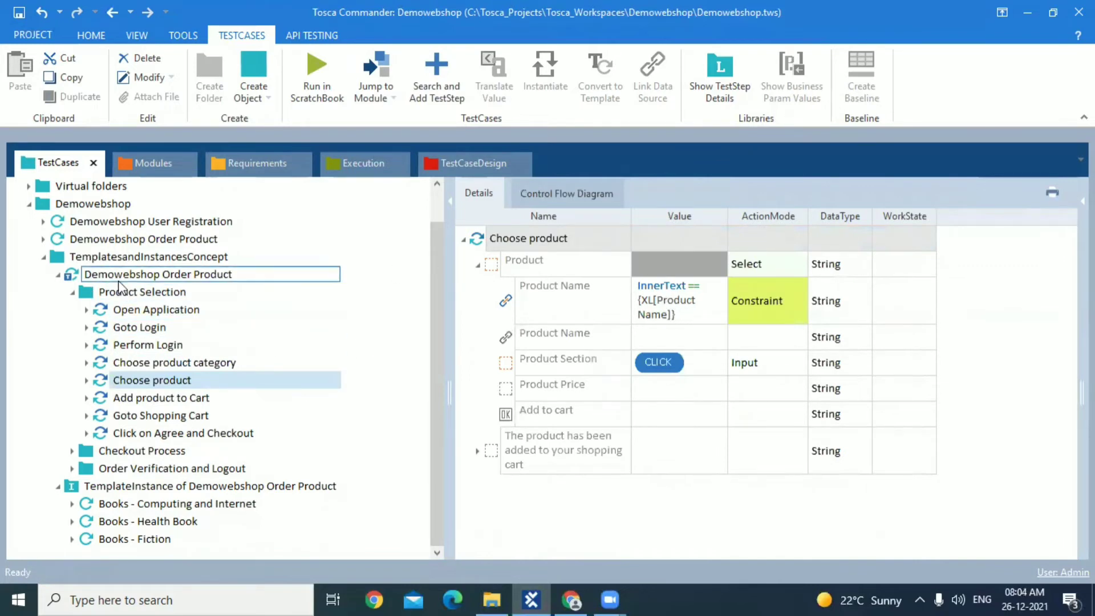
{"action": "left_click", "coordinate": [146, 505]}
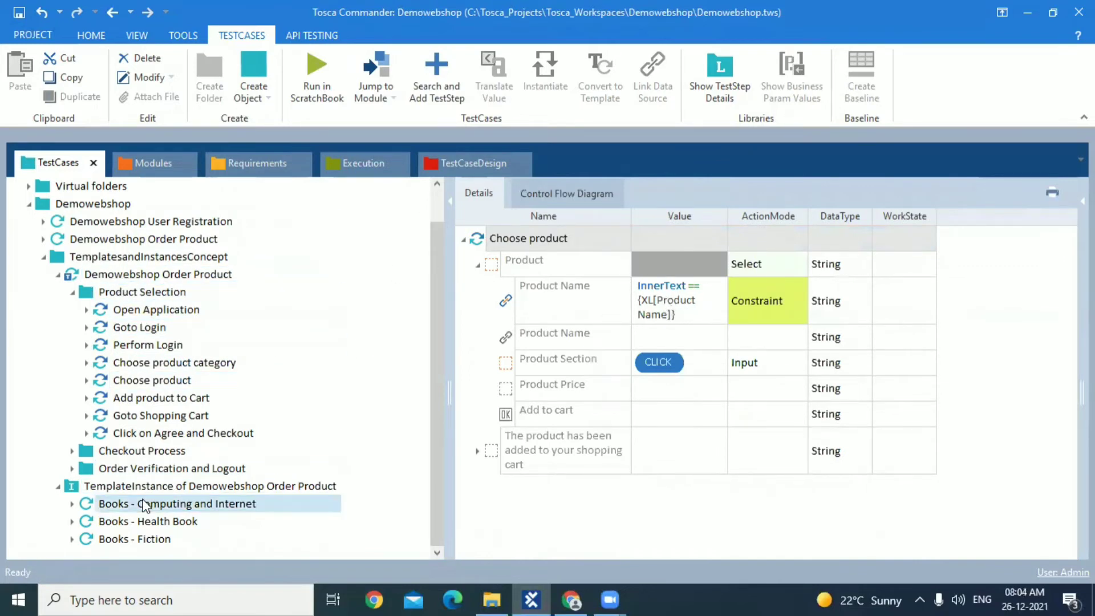
{"action": "left_click", "coordinate": [492, 368]}
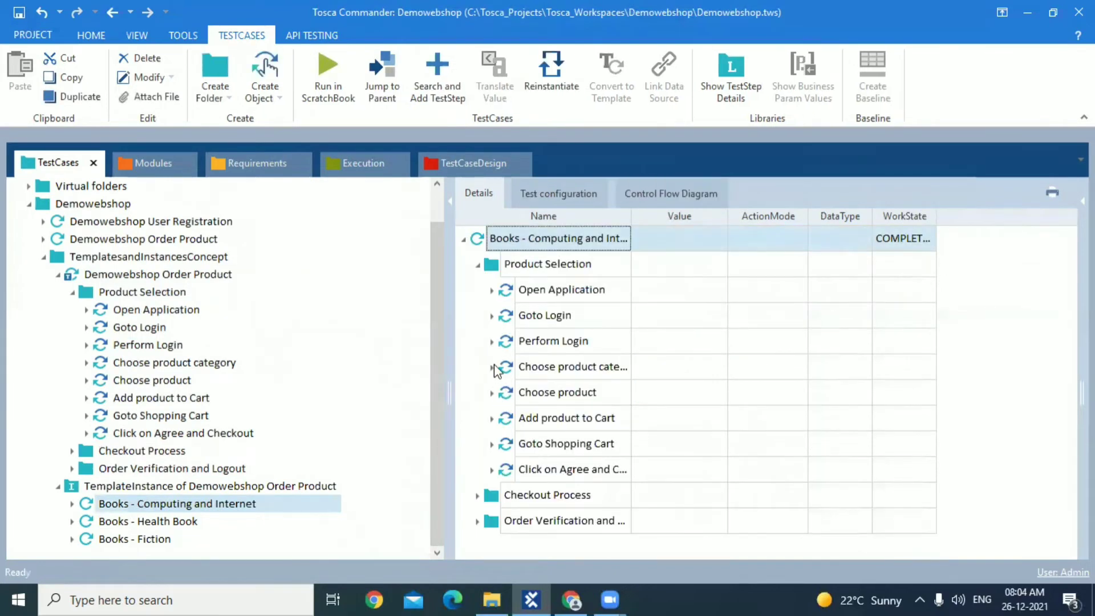
{"action": "left_click", "coordinate": [492, 419]}
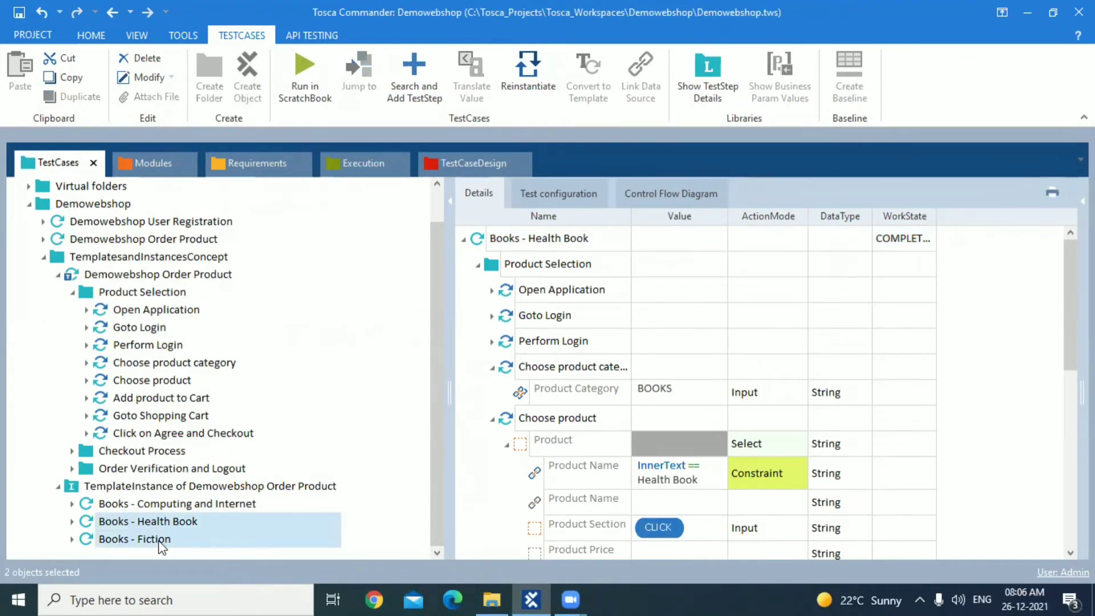
Run the Books - Health Book and Books - Fiction test cases in ScratchBook
{"action": "right_click", "coordinate": [159, 541]}
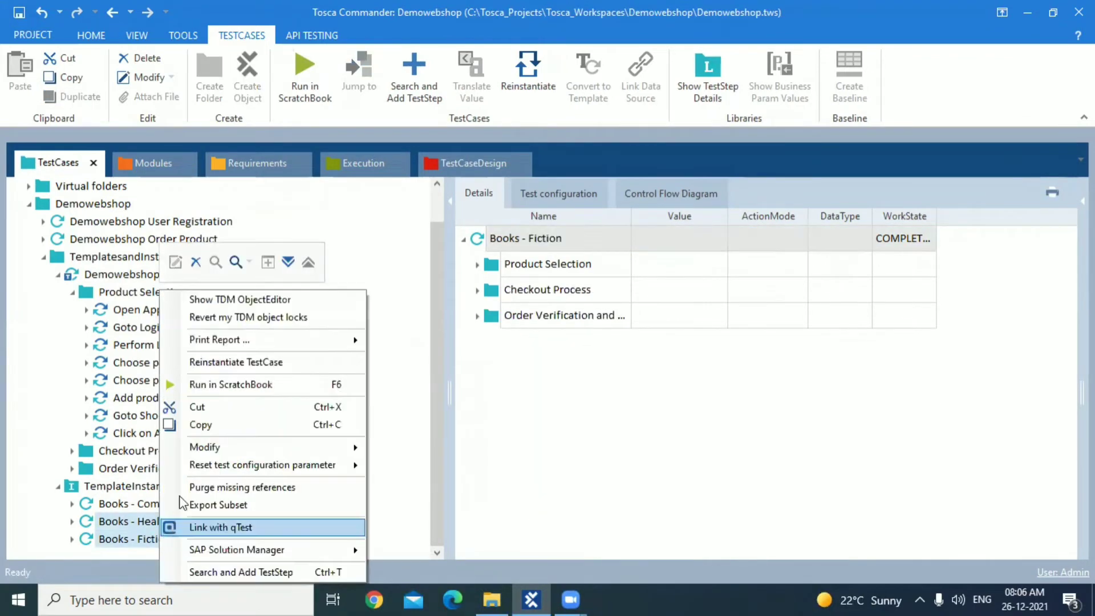
{"action": "left_click", "coordinate": [249, 386]}
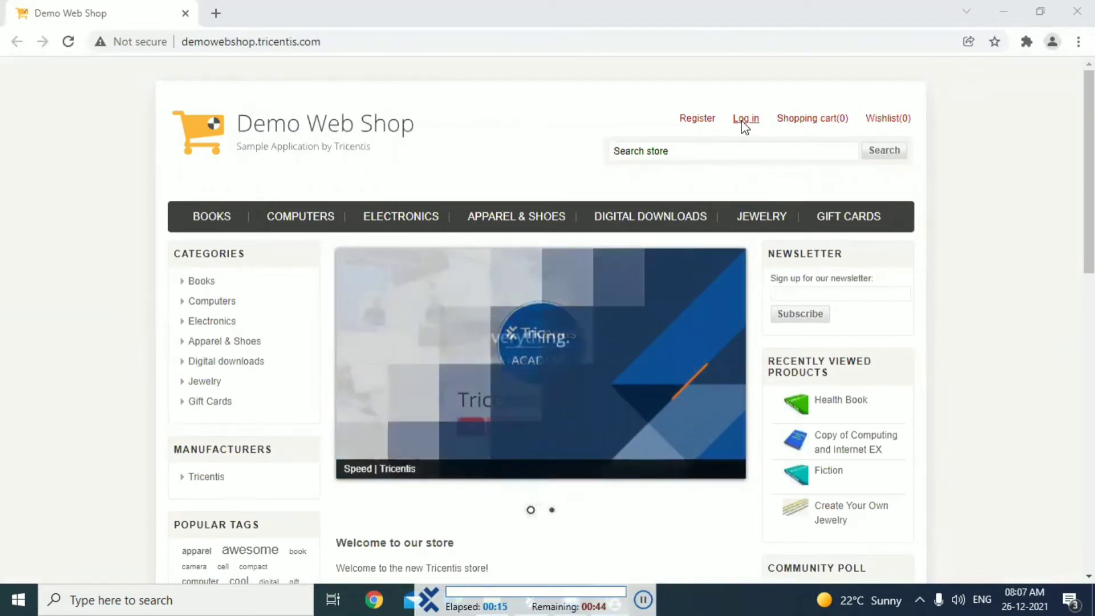
Log in to the Demo Web Shop as a returning customer with the account's email and password
{"action": "left_click", "coordinate": [746, 119]}
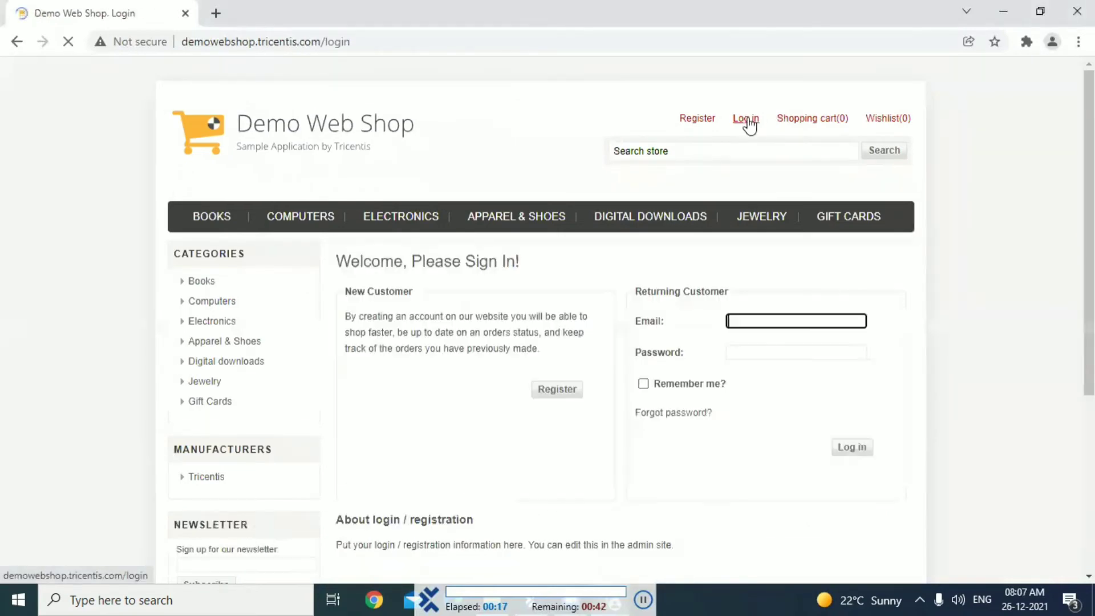
{"action": "type", "text": "lele13@test.com"}
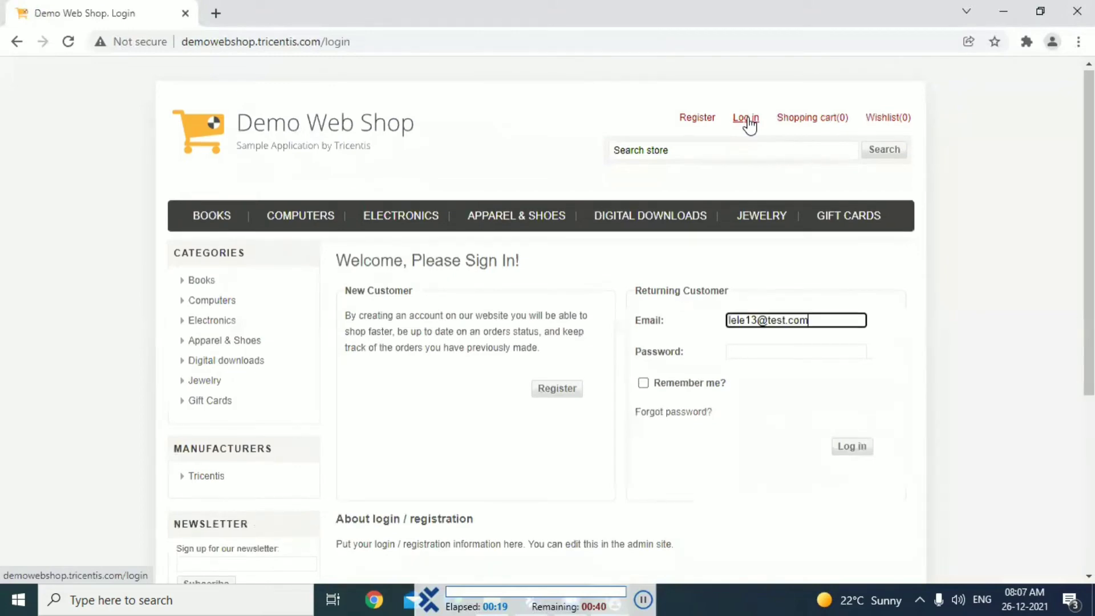
{"action": "key", "text": "Tab"}
{"action": "type", "text": "•••••••"}
{"action": "scroll", "coordinate": [747, 118], "scroll_direction": "down", "scroll_amount": 2}
{"action": "left_click", "coordinate": [852, 321]}
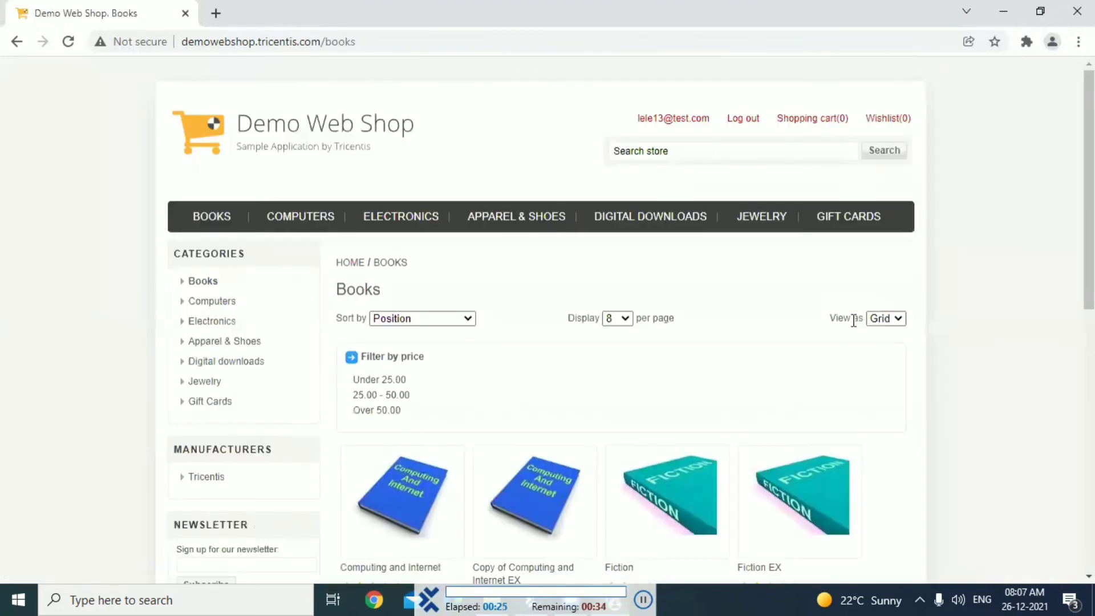
Open the Health Book from the Books category and add one copy to the cart
{"action": "scroll", "coordinate": [428, 329], "scroll_direction": "down", "scroll_amount": 7}
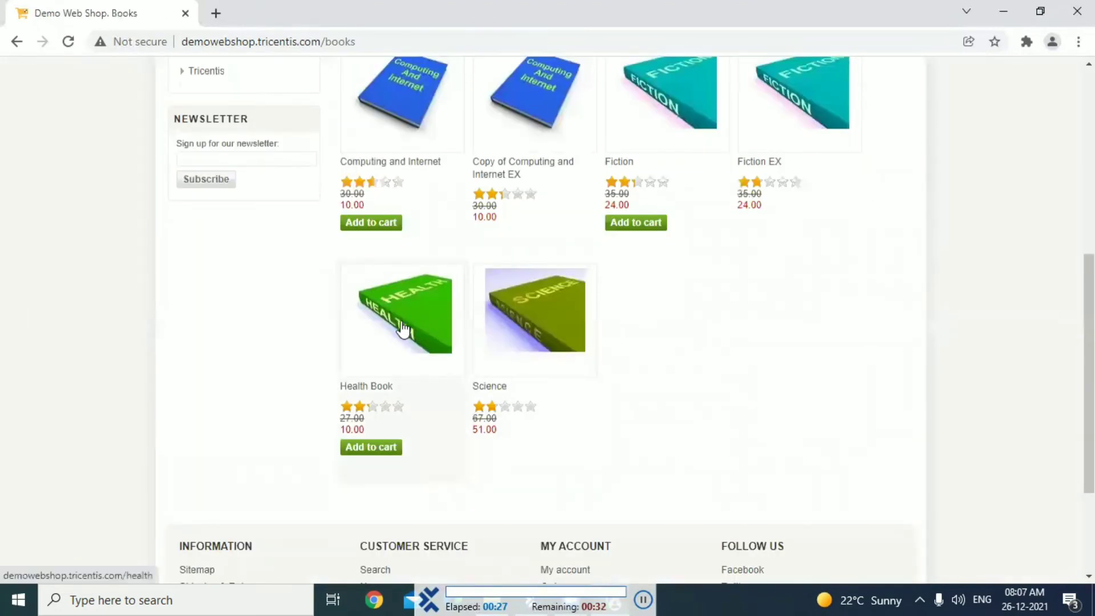
{"action": "left_click", "coordinate": [403, 330]}
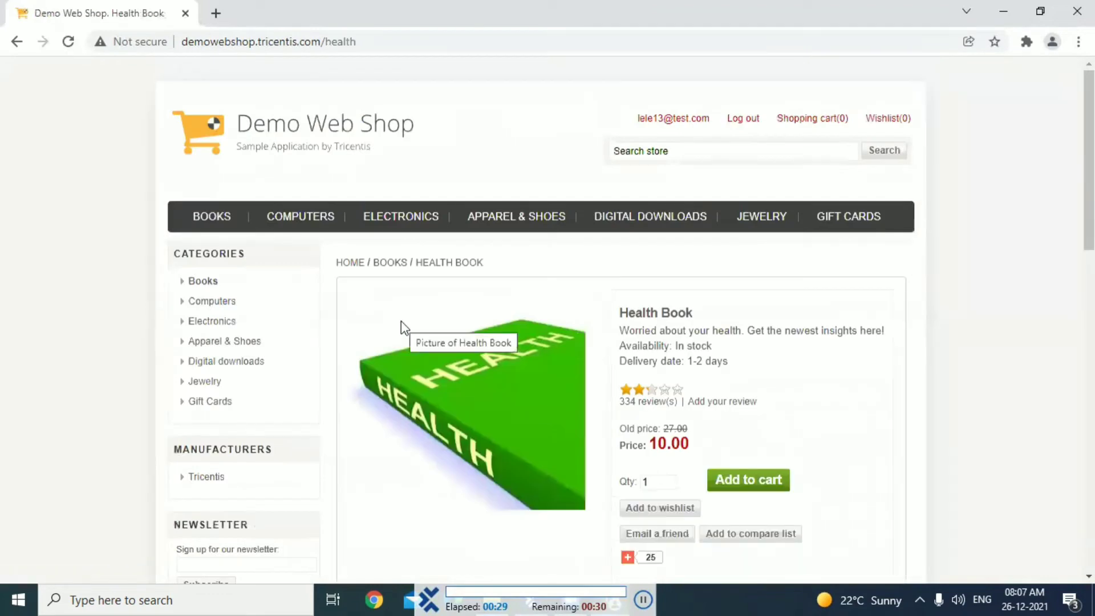
{"action": "scroll", "coordinate": [571, 328], "scroll_direction": "down", "scroll_amount": 3}
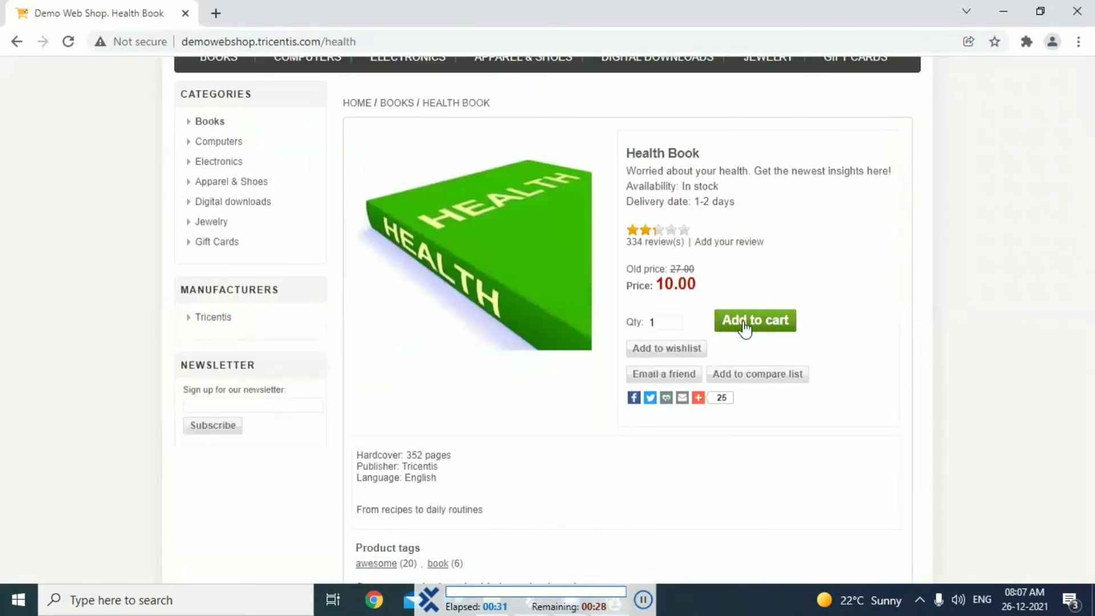
{"action": "left_click", "coordinate": [757, 321]}
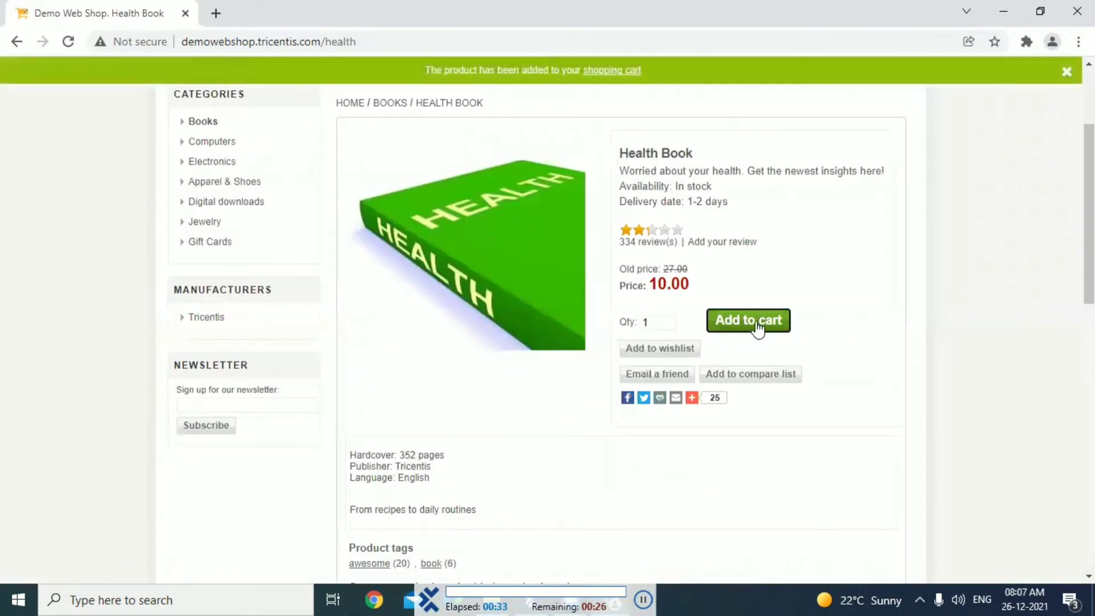
Open the shopping cart with the Health Book, agree to the terms of service and start the checkout
{"action": "scroll", "coordinate": [662, 153], "scroll_direction": "up", "scroll_amount": 3}
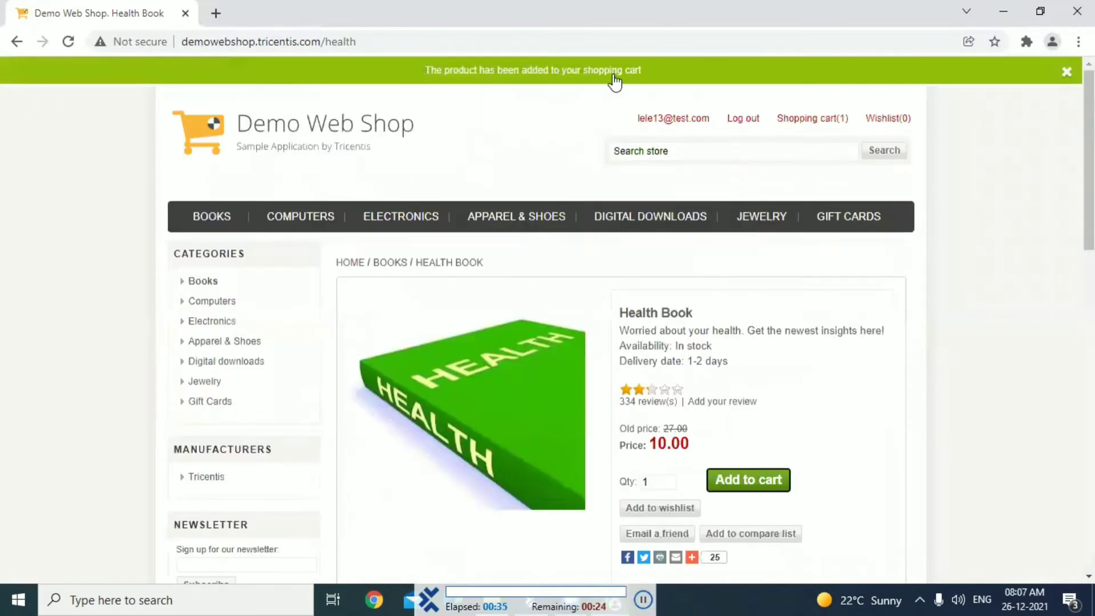
{"action": "left_click", "coordinate": [613, 74]}
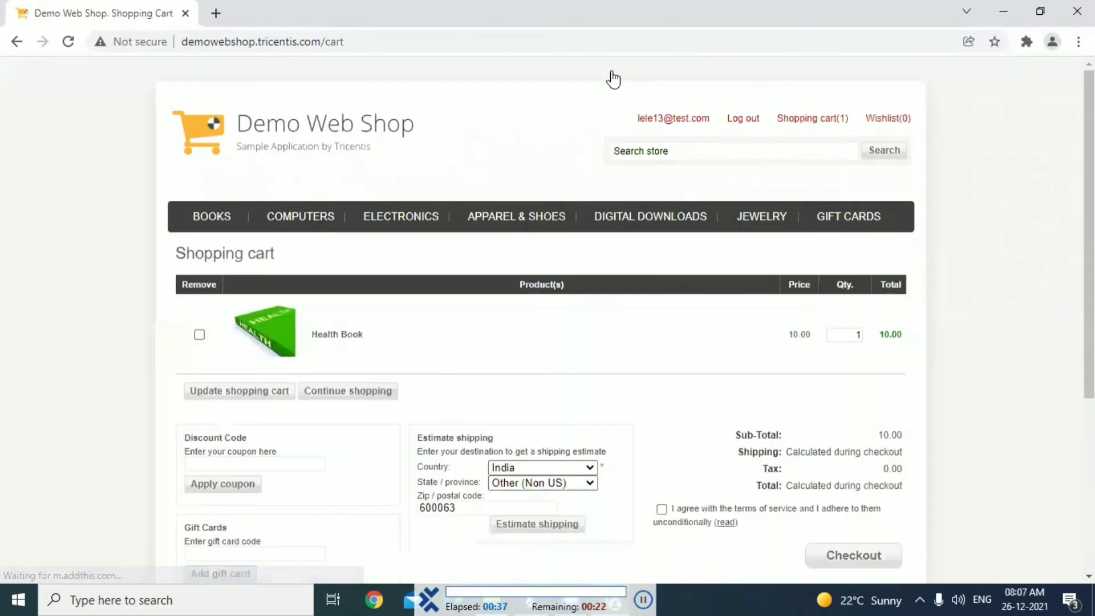
{"action": "left_click", "coordinate": [661, 509]}
{"action": "scroll", "coordinate": [662, 509], "scroll_direction": "down", "scroll_amount": 4}
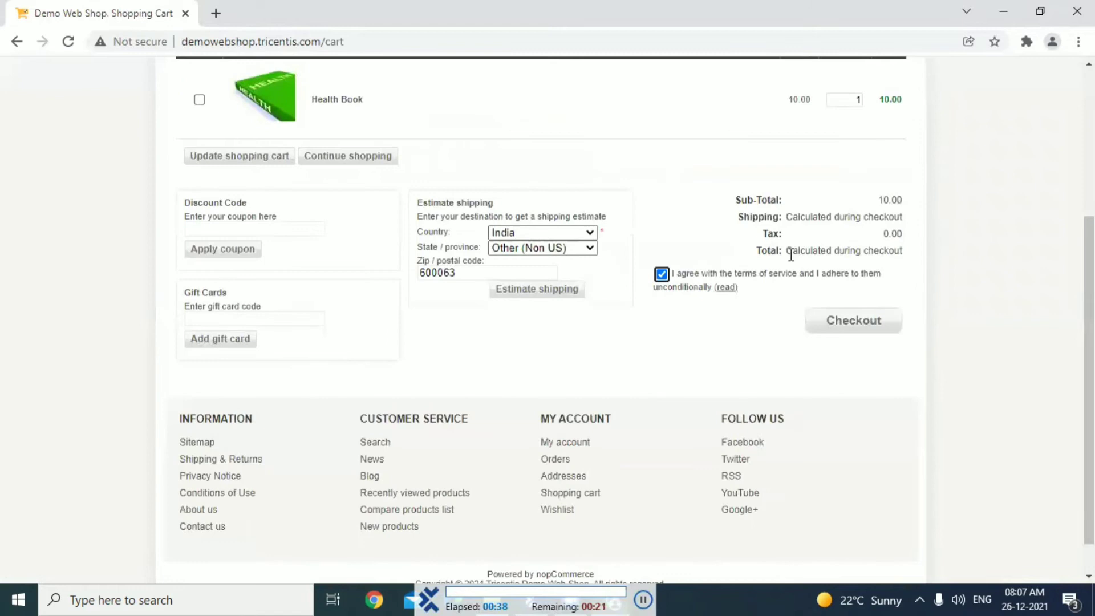
{"action": "left_click", "coordinate": [855, 324]}
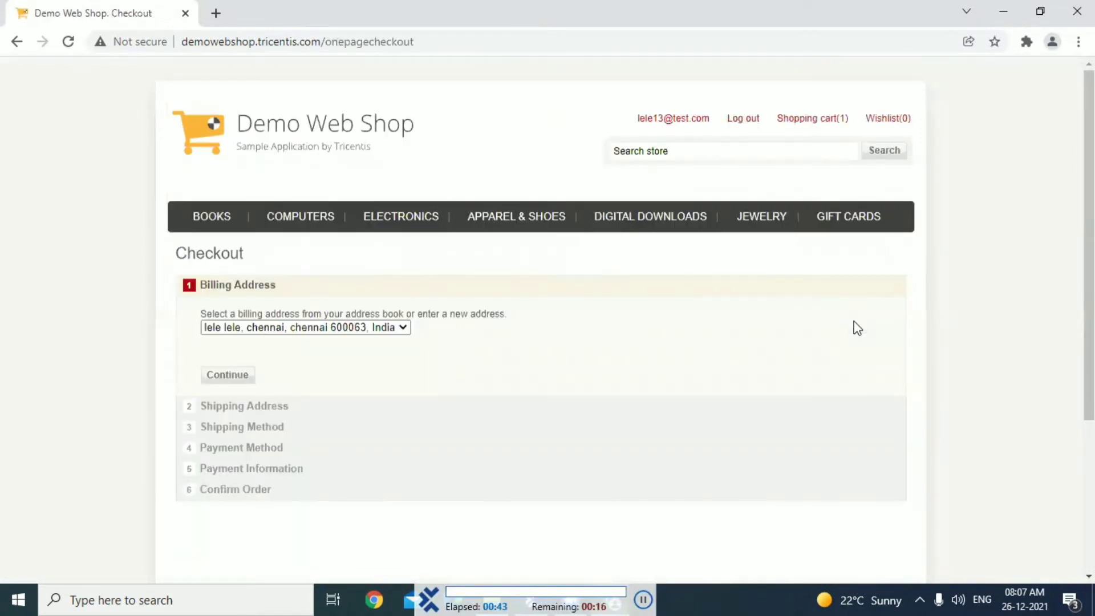
Accept the saved billing and shipping addresses for the Health Book order
{"action": "scroll", "coordinate": [359, 326], "scroll_direction": "down", "scroll_amount": 1}
{"action": "left_click", "coordinate": [228, 326]}
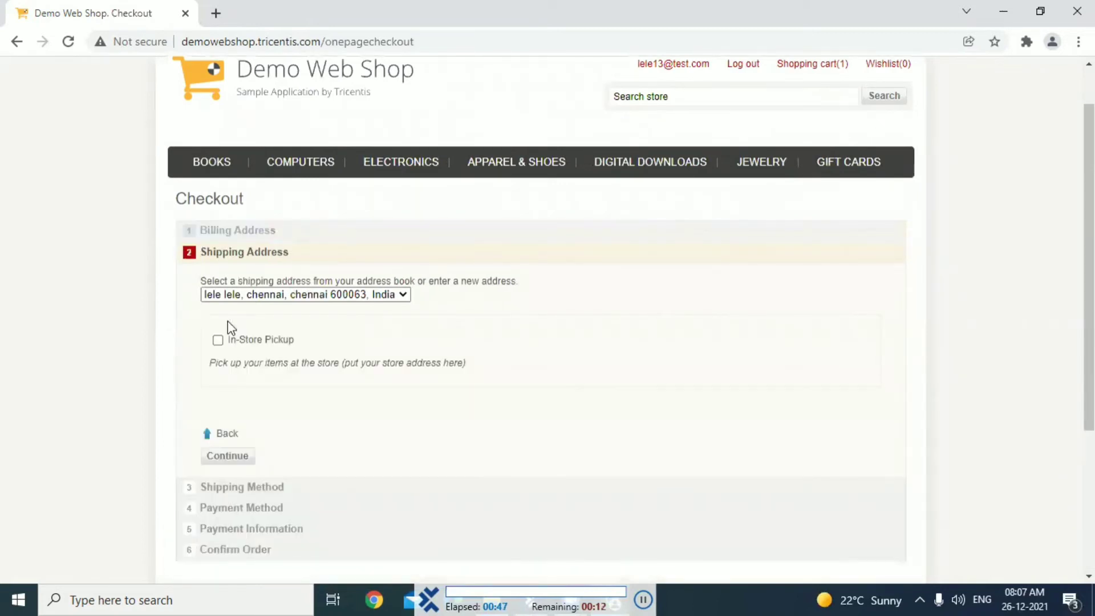
{"action": "scroll", "coordinate": [227, 324], "scroll_direction": "down", "scroll_amount": 3}
{"action": "left_click", "coordinate": [227, 322]}
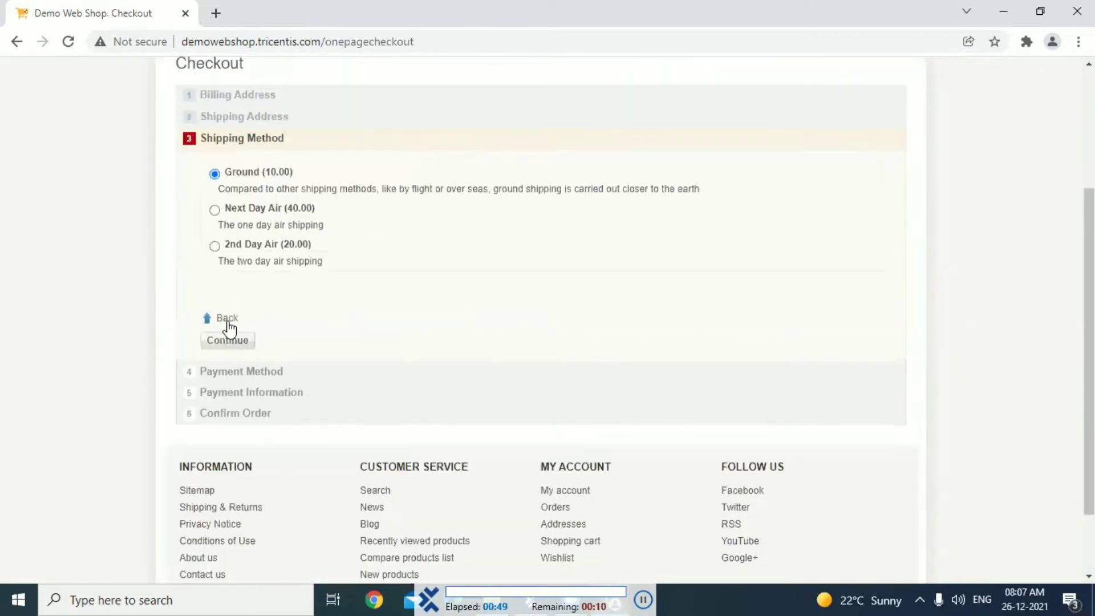
Use Ground as the shipping method and Cash On Delivery (COD) as the payment method for the Health Book order
{"action": "scroll", "coordinate": [226, 328], "scroll_direction": "up", "scroll_amount": 3}
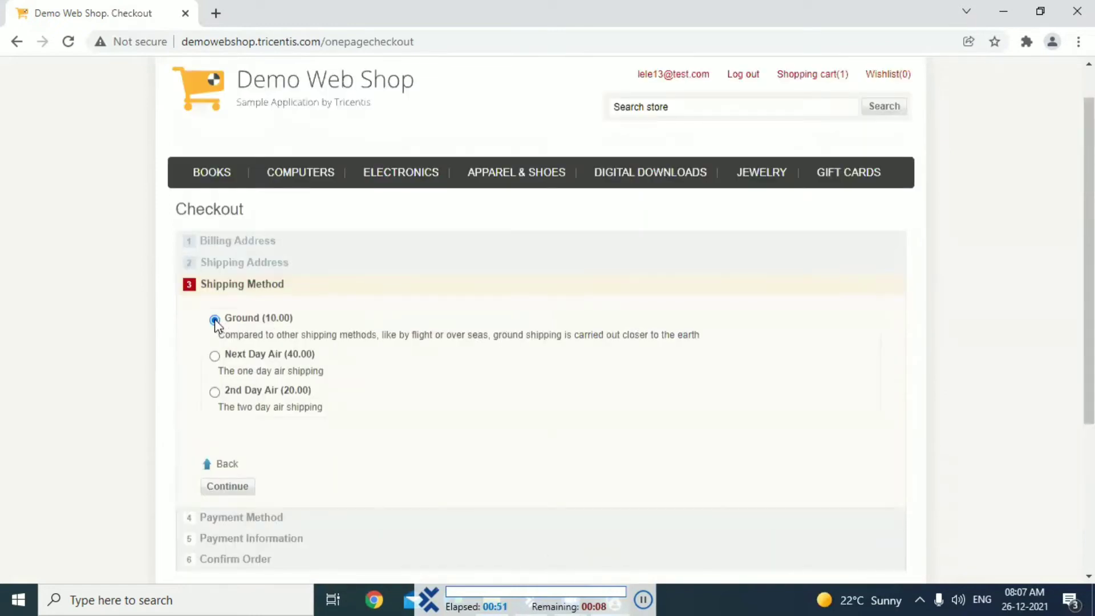
{"action": "scroll", "coordinate": [216, 325], "scroll_direction": "down", "scroll_amount": 3}
{"action": "left_click", "coordinate": [226, 321]}
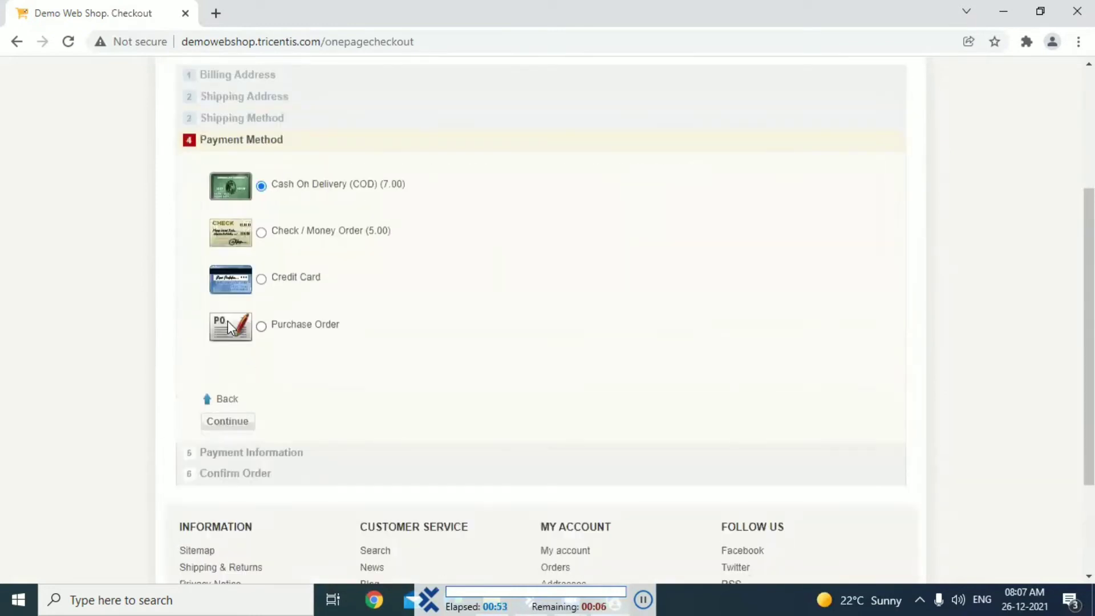
{"action": "scroll", "coordinate": [227, 320], "scroll_direction": "up", "scroll_amount": 2}
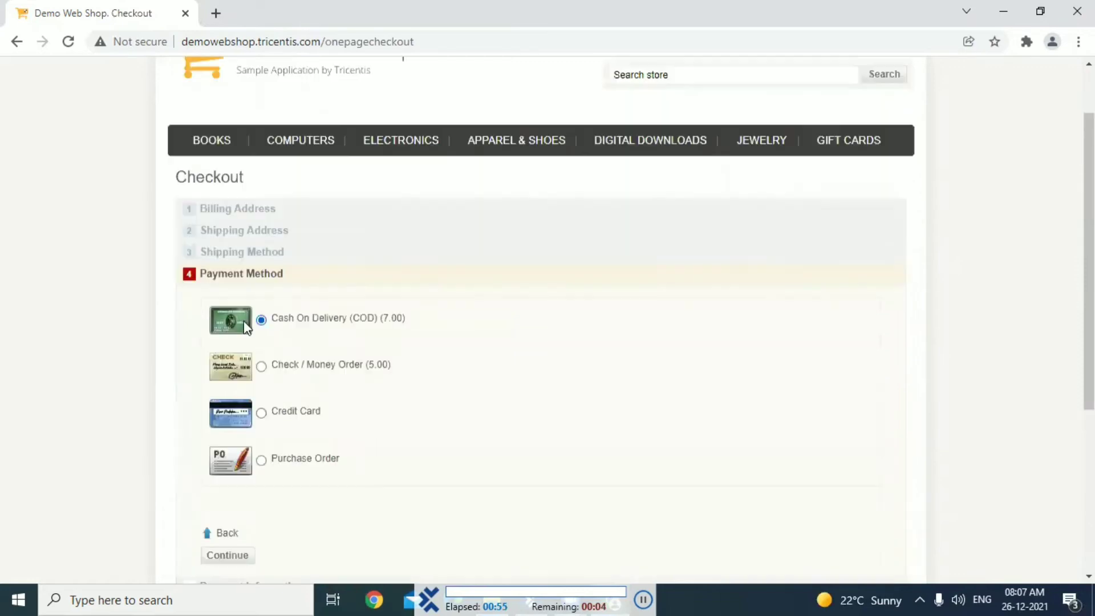
{"action": "scroll", "coordinate": [245, 326], "scroll_direction": "down", "scroll_amount": 4}
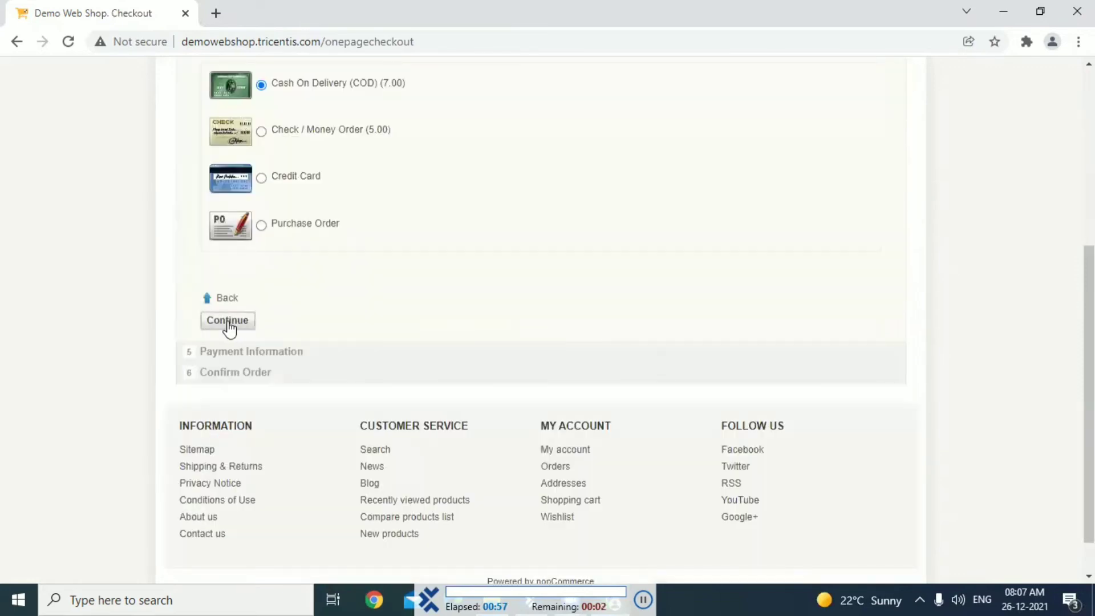
{"action": "left_click", "coordinate": [227, 320]}
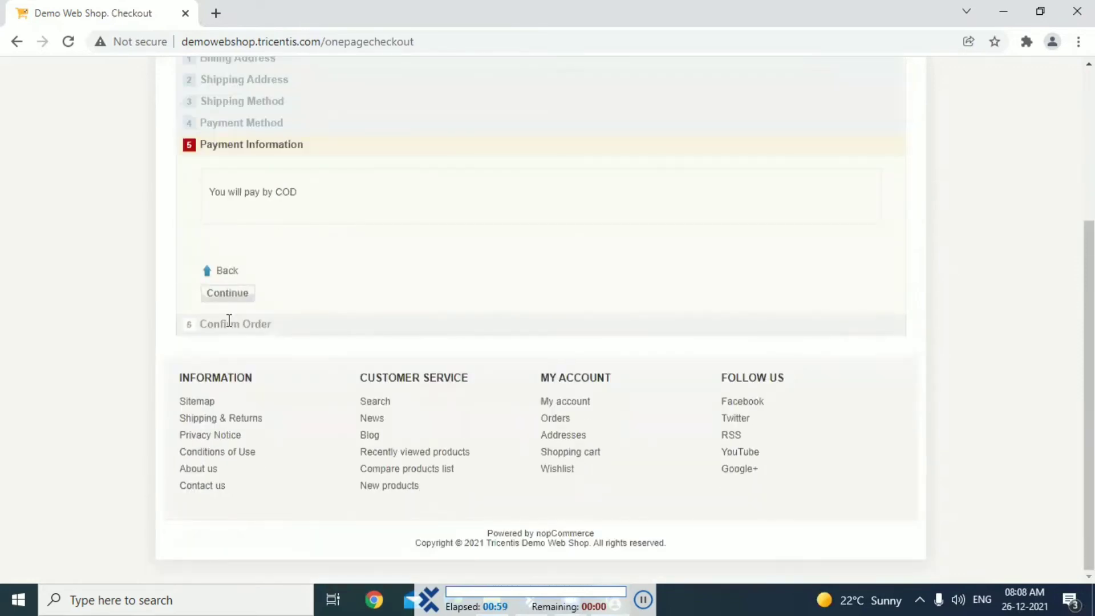
Accept the payment information, confirm the Health Book order and log out of the shop
{"action": "scroll", "coordinate": [229, 321], "scroll_direction": "up", "scroll_amount": 1}
{"action": "left_click", "coordinate": [229, 320]}
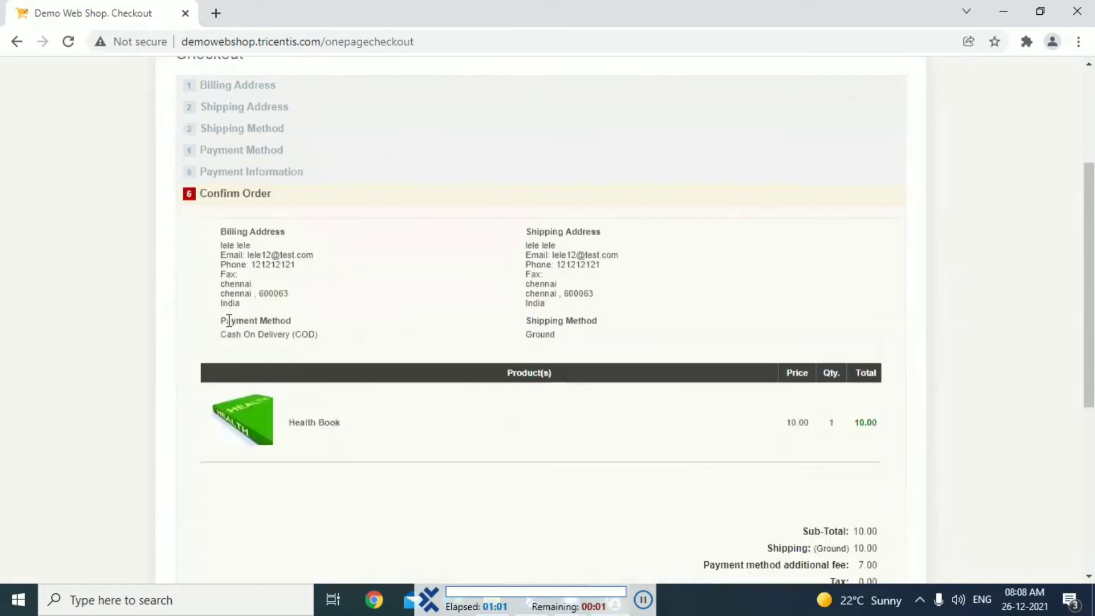
{"action": "scroll", "coordinate": [229, 321], "scroll_direction": "down", "scroll_amount": 6}
{"action": "left_click", "coordinate": [225, 323]}
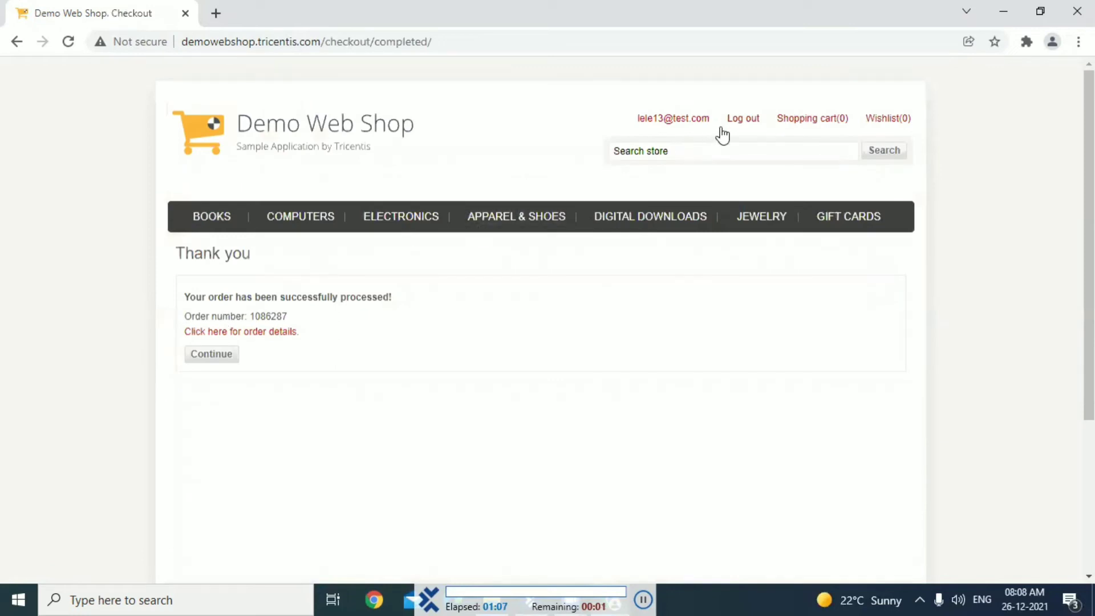
{"action": "left_click", "coordinate": [740, 122]}
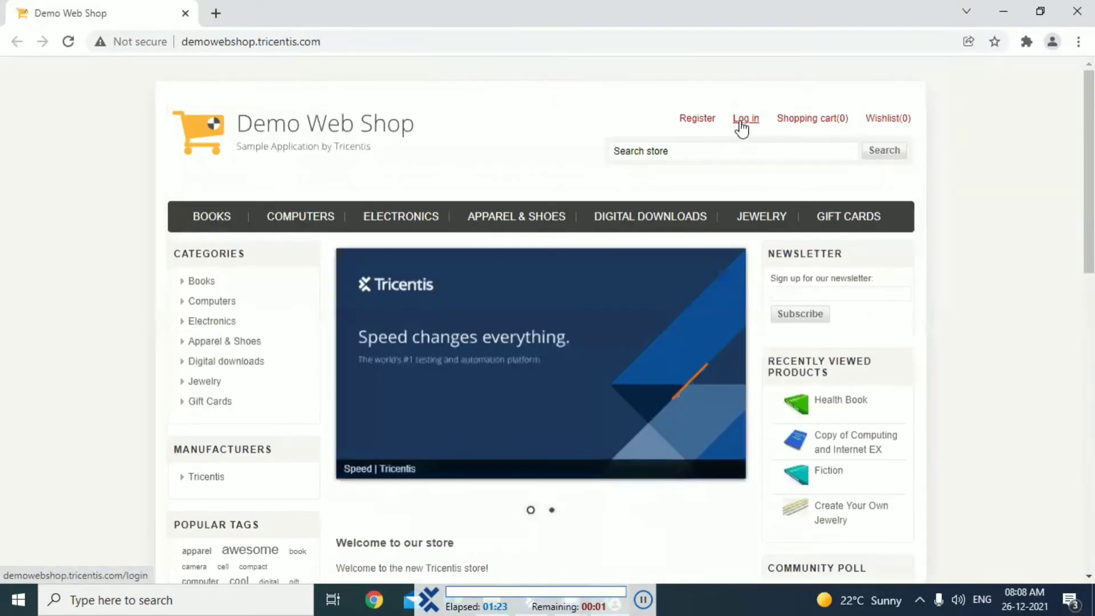
Log in to the Demo Web Shop again with the account's email and password for the Fiction order
{"action": "left_click", "coordinate": [742, 122]}
{"action": "type", "text": "lele13@test.com"}
{"action": "key", "text": "Tab"}
{"action": "type", "text": "•••••••"}
{"action": "scroll", "coordinate": [744, 118], "scroll_direction": "down", "scroll_amount": 2}
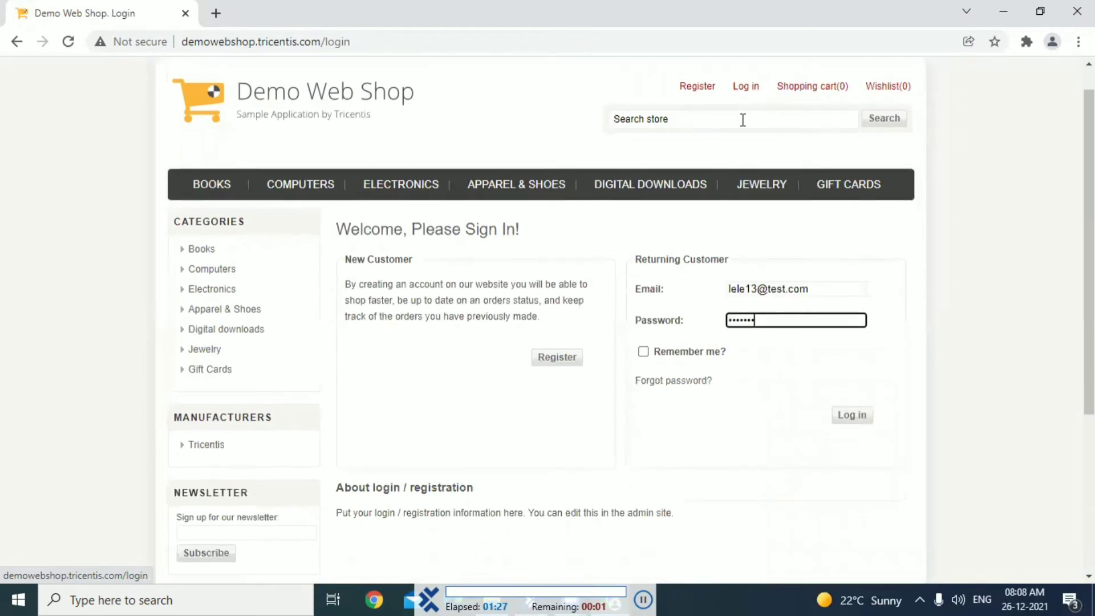
{"action": "left_click", "coordinate": [852, 321]}
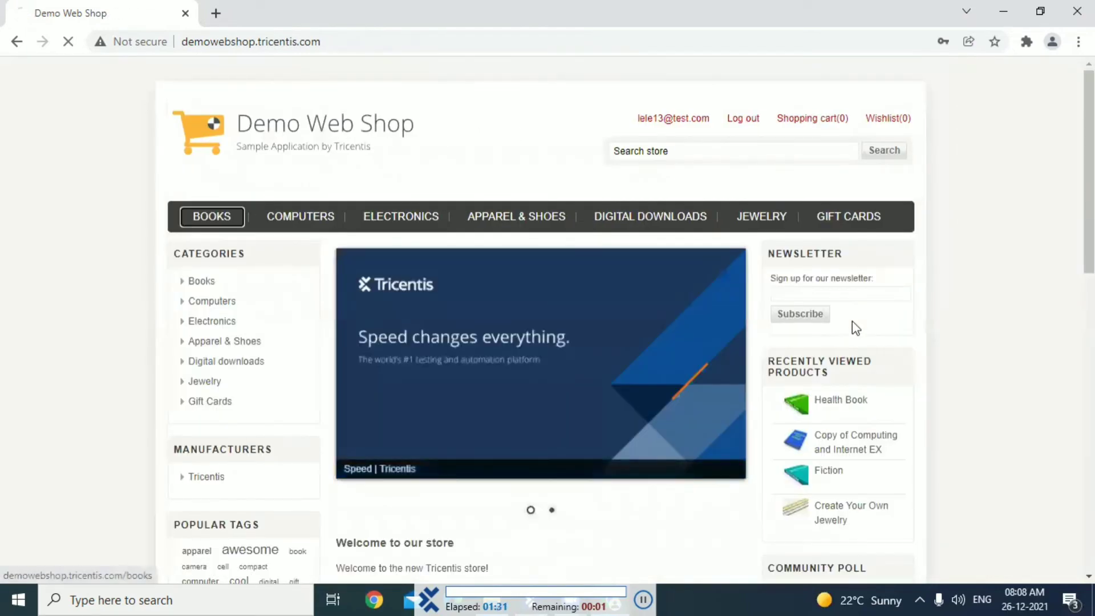
Open the Fiction book from the Books category and add one copy to the cart
{"action": "scroll", "coordinate": [852, 321], "scroll_direction": "down", "scroll_amount": 2}
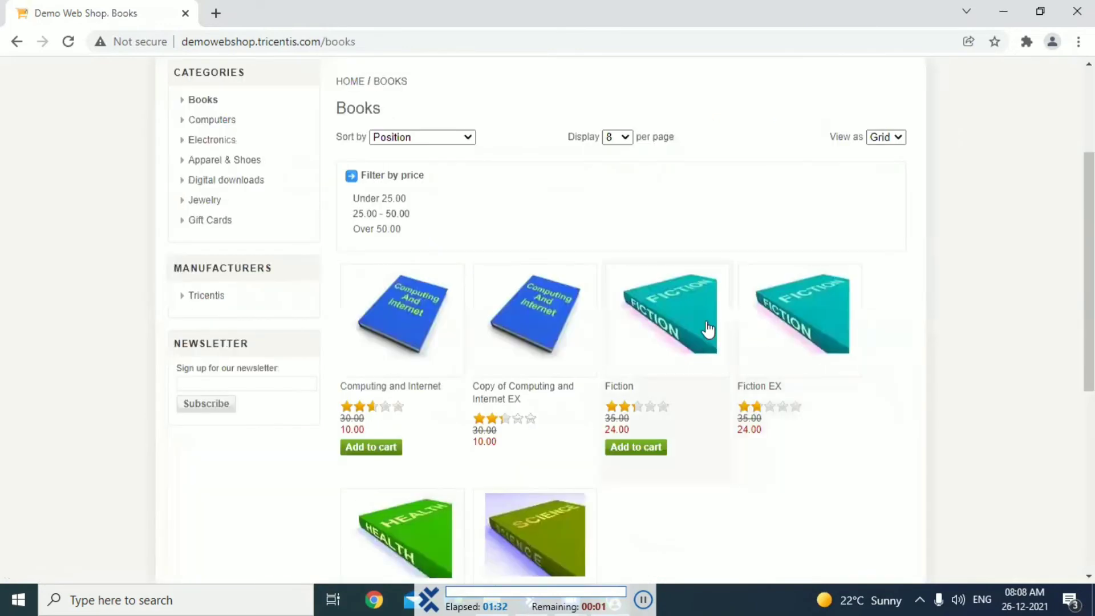
{"action": "left_click", "coordinate": [669, 330]}
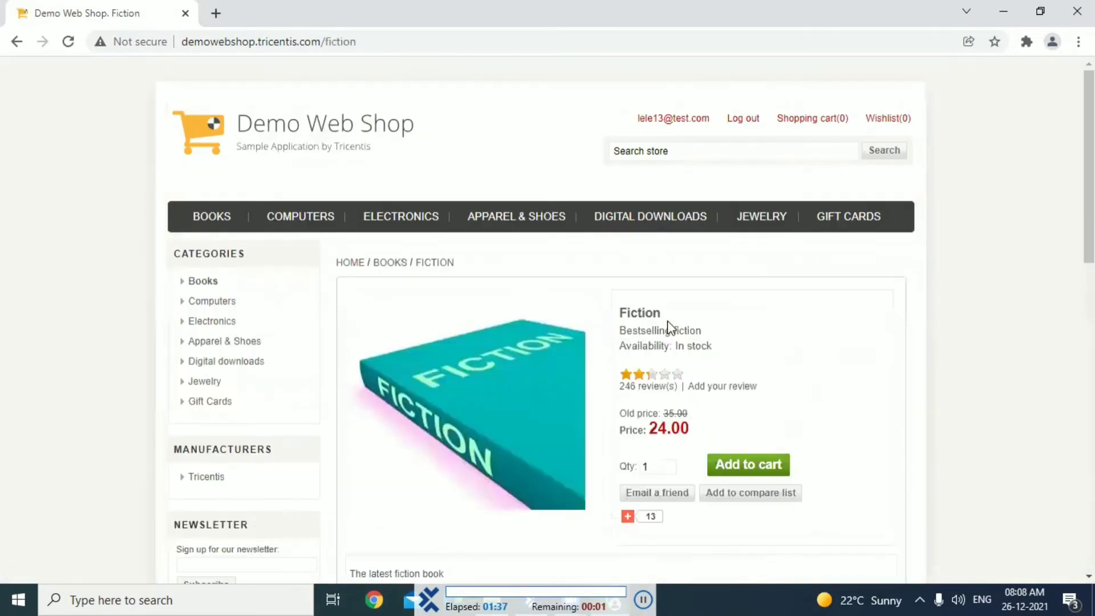
{"action": "scroll", "coordinate": [668, 324], "scroll_direction": "down", "scroll_amount": 3}
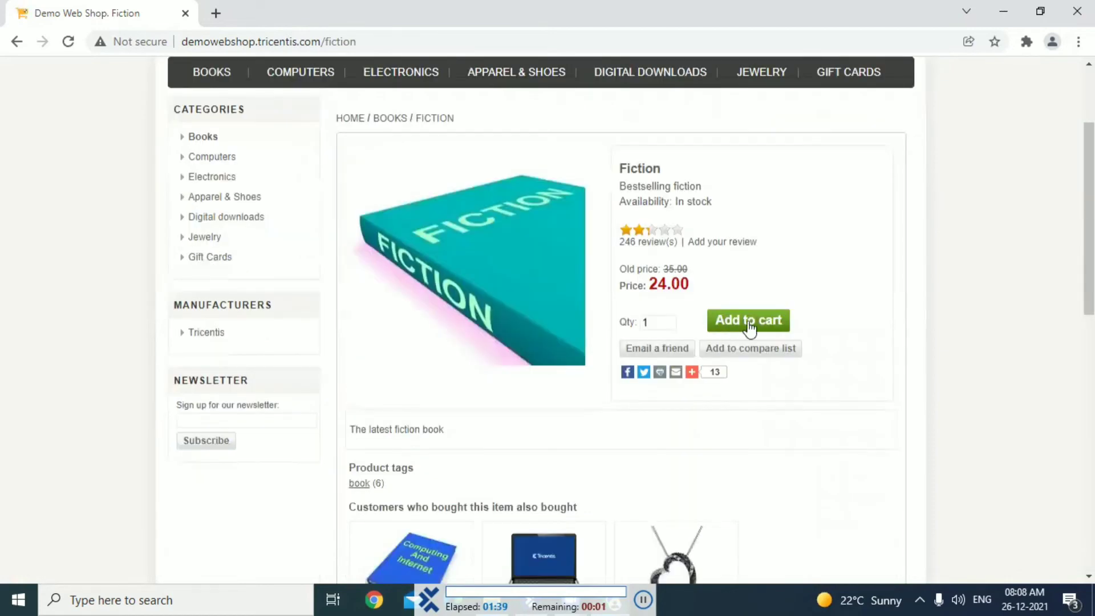
{"action": "left_click", "coordinate": [747, 323]}
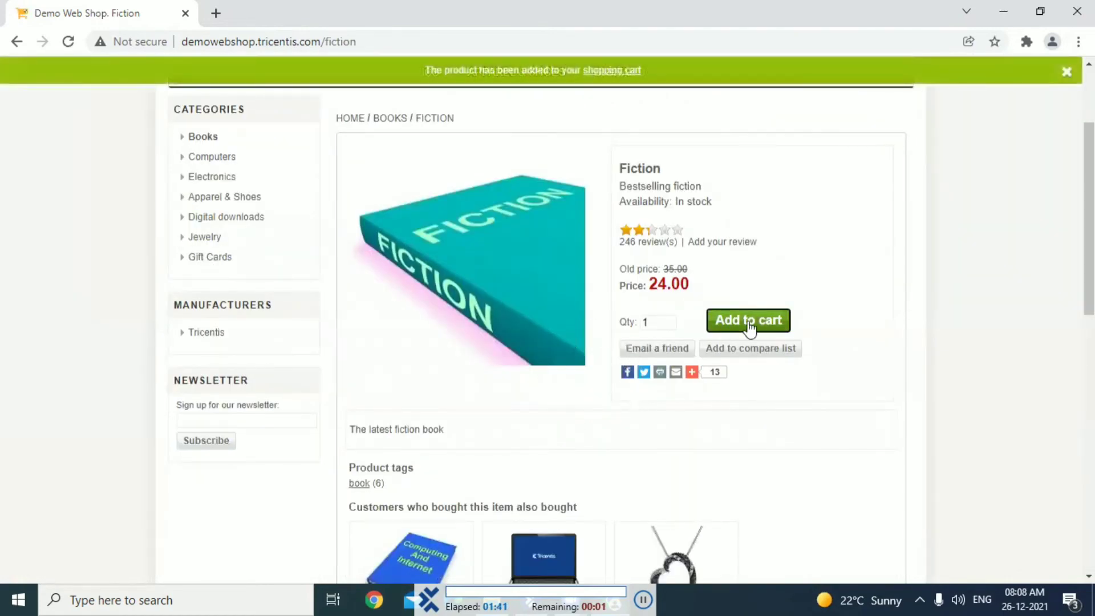
Open the shopping cart with the Fiction book, agree to the terms of service and start the checkout
{"action": "scroll", "coordinate": [713, 257], "scroll_direction": "up", "scroll_amount": 3}
{"action": "left_click", "coordinate": [613, 73]}
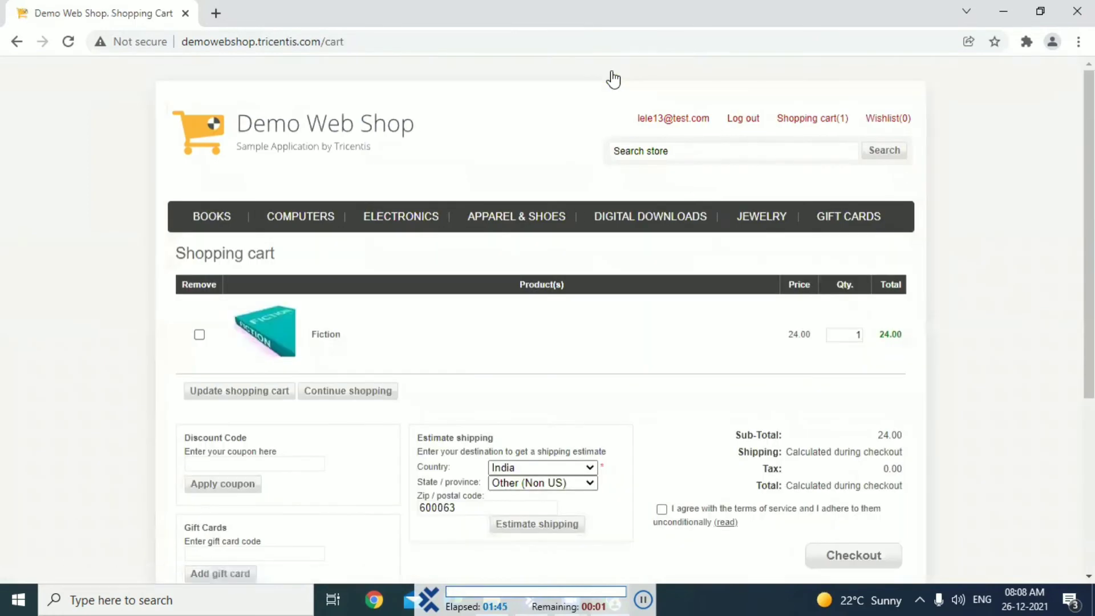
{"action": "scroll", "coordinate": [628, 256], "scroll_direction": "down", "scroll_amount": 4}
{"action": "left_click", "coordinate": [662, 274]}
{"action": "left_click", "coordinate": [854, 325]}
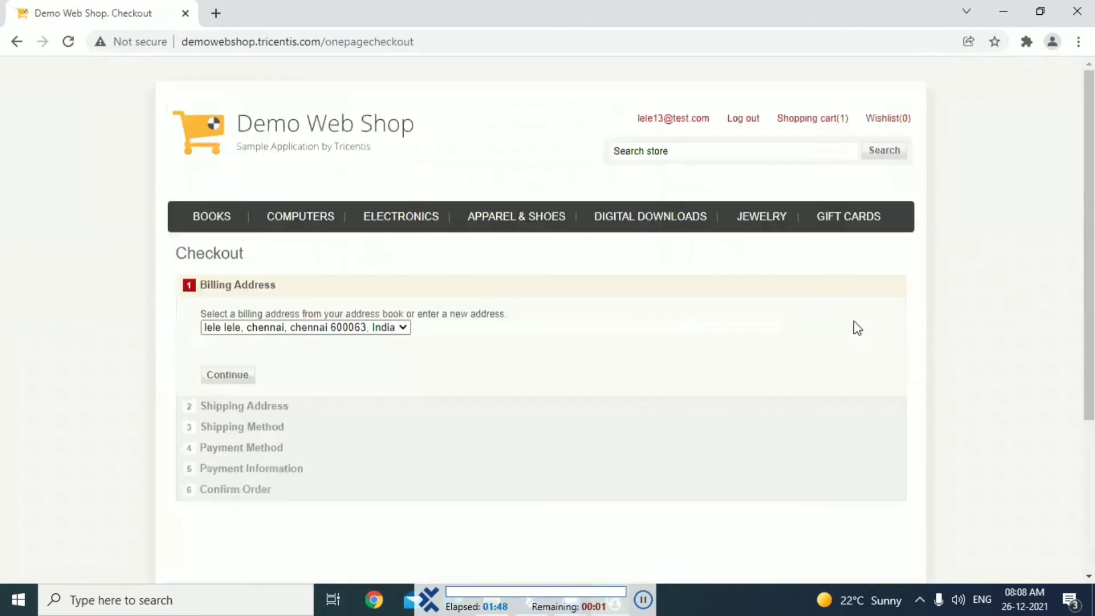
Accept the saved billing and shipping addresses for the Fiction order
{"action": "scroll", "coordinate": [857, 328], "scroll_direction": "down", "scroll_amount": 1}
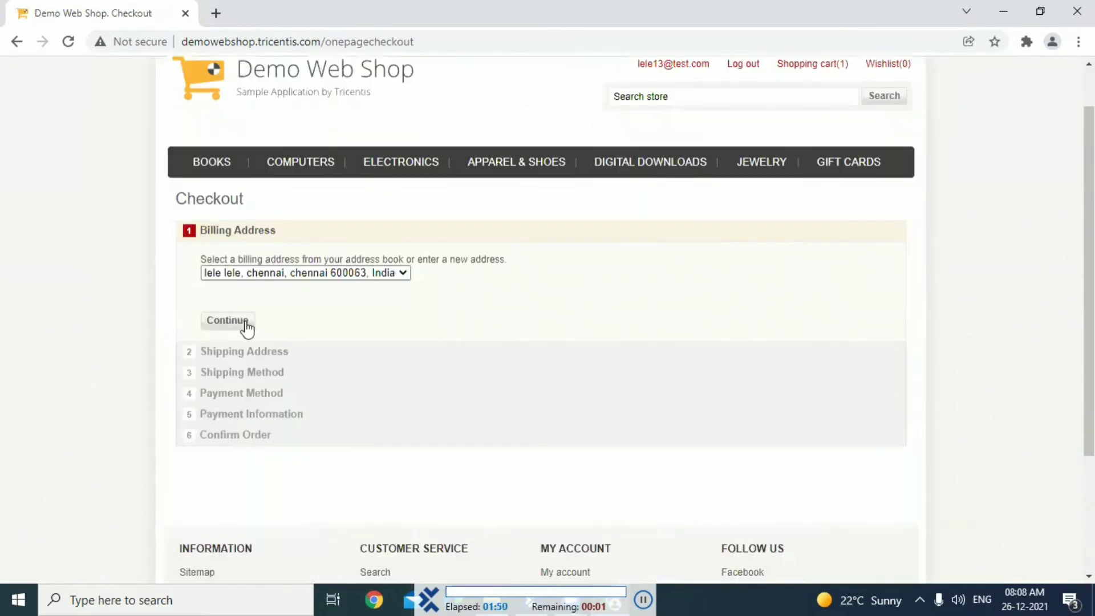
{"action": "left_click", "coordinate": [228, 321]}
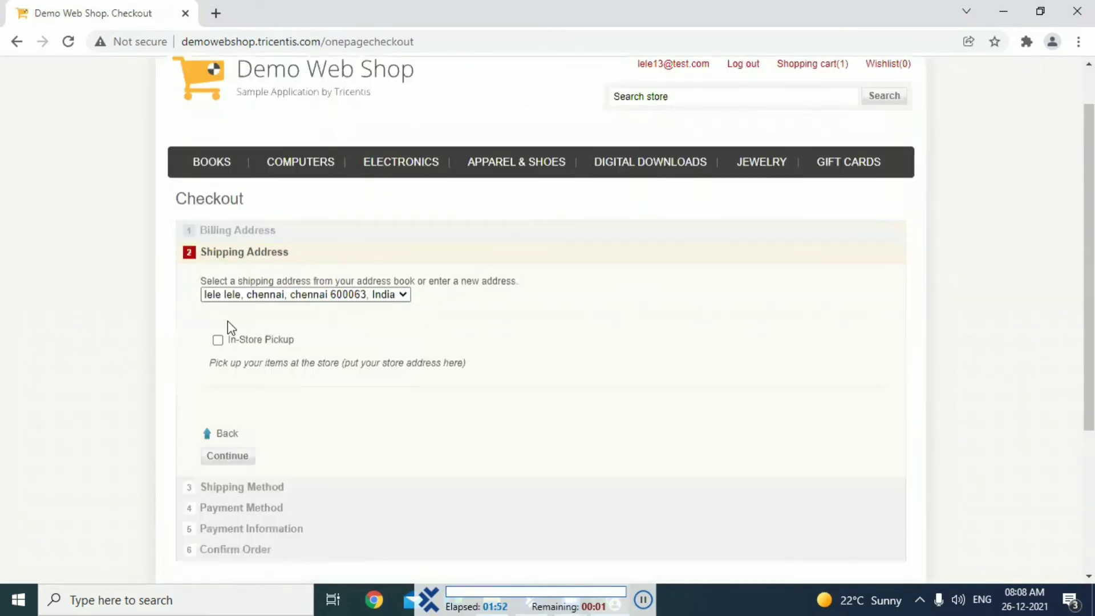
{"action": "scroll", "coordinate": [227, 323], "scroll_direction": "down", "scroll_amount": 2}
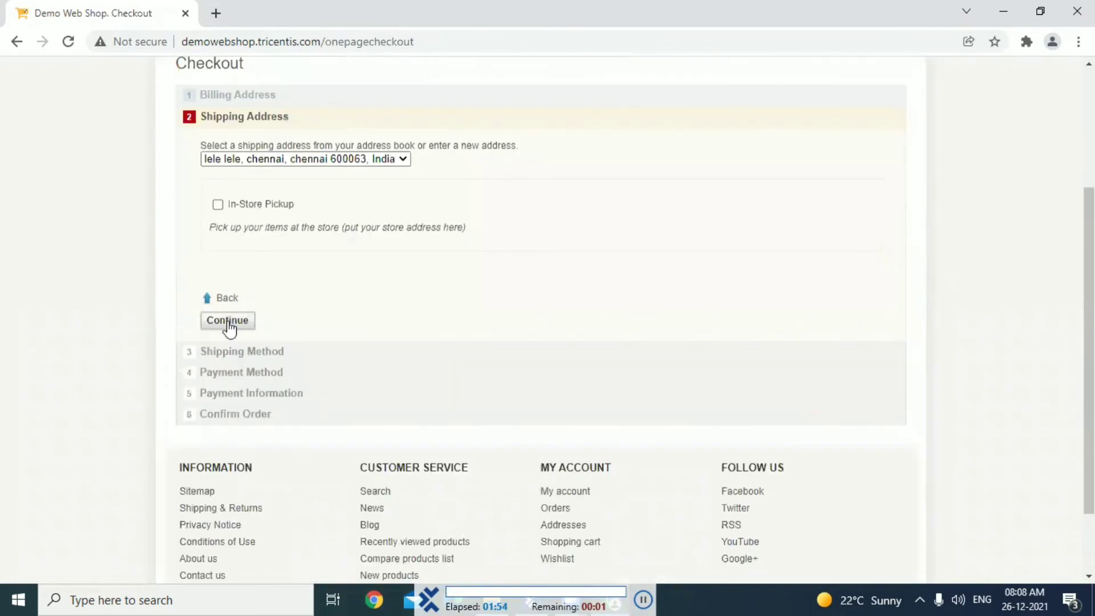
{"action": "left_click", "coordinate": [228, 322]}
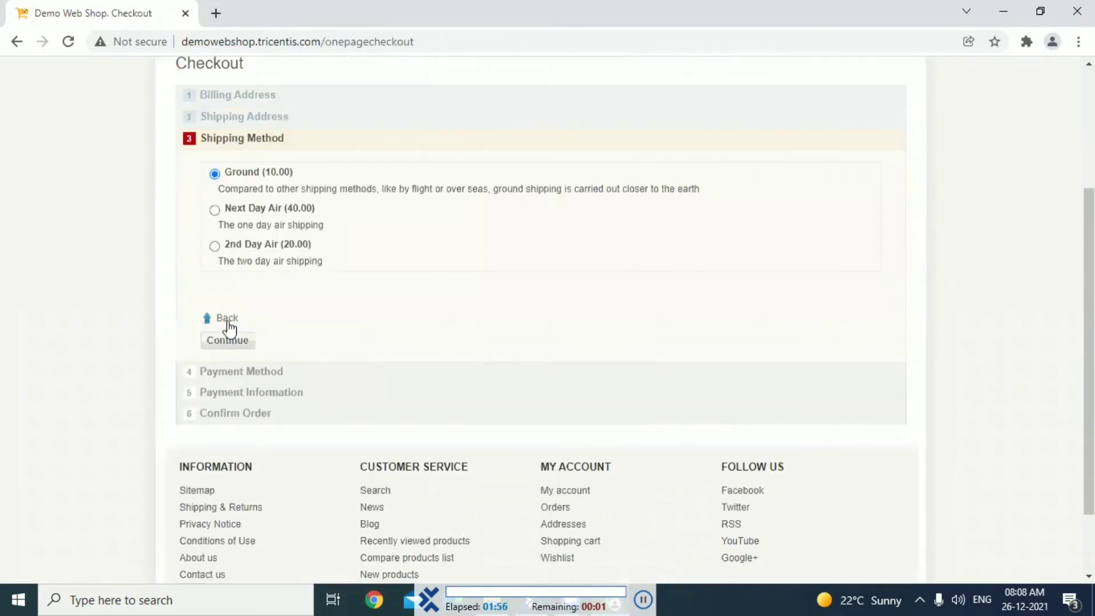
Continue the Fiction order's checkout with Ground shipping and Cash On Delivery as the payment method
{"action": "scroll", "coordinate": [230, 329], "scroll_direction": "up", "scroll_amount": 3}
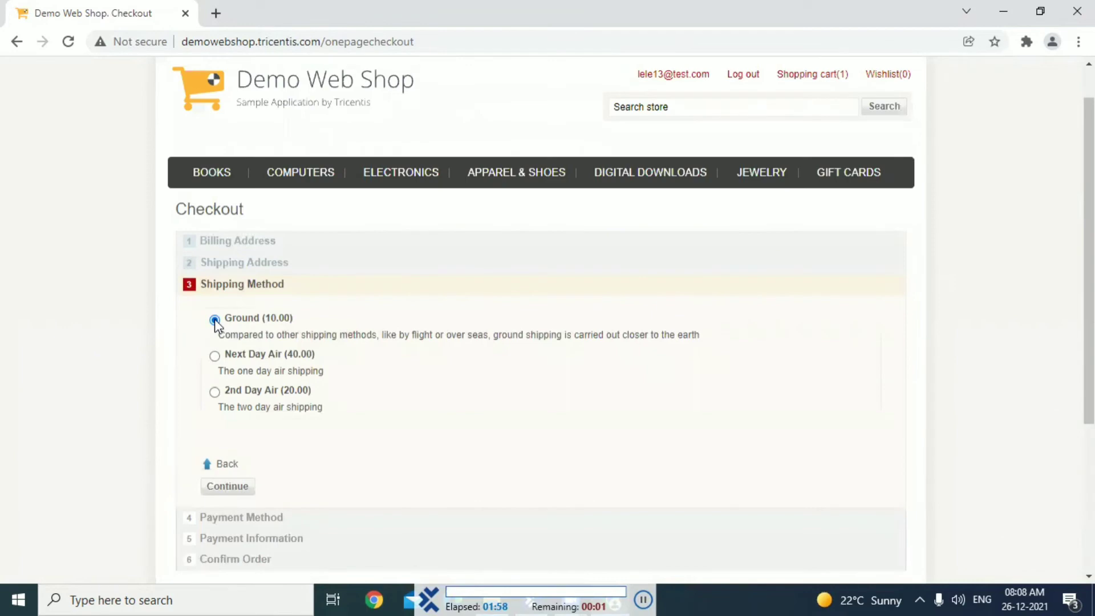
{"action": "scroll", "coordinate": [216, 324], "scroll_direction": "down", "scroll_amount": 3}
{"action": "left_click", "coordinate": [227, 320]}
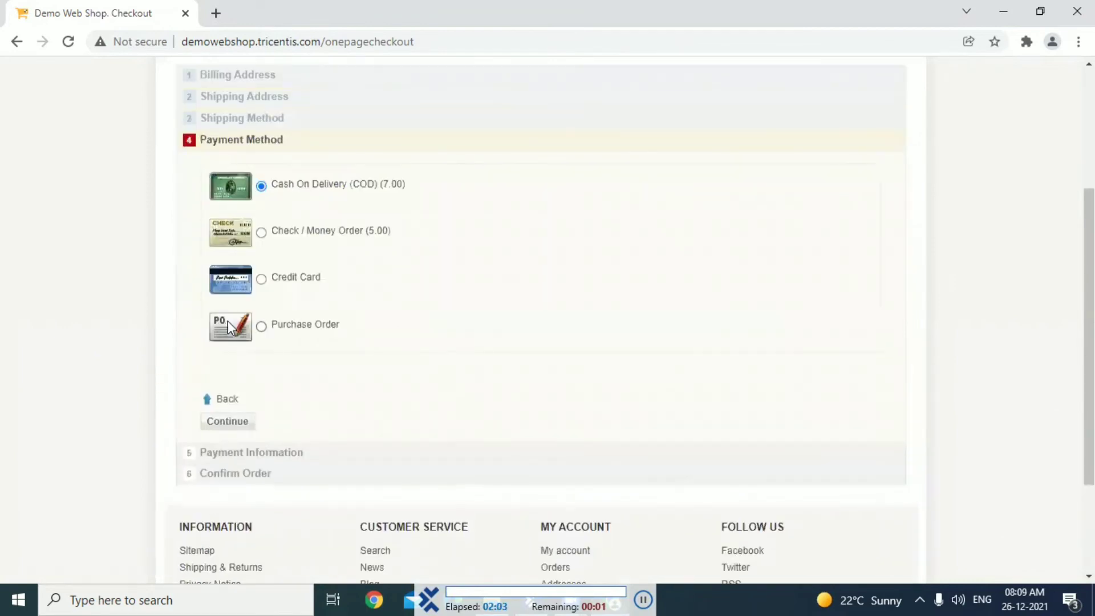
{"action": "scroll", "coordinate": [227, 321], "scroll_direction": "up", "scroll_amount": 2}
{"action": "scroll", "coordinate": [263, 325], "scroll_direction": "down", "scroll_amount": 4}
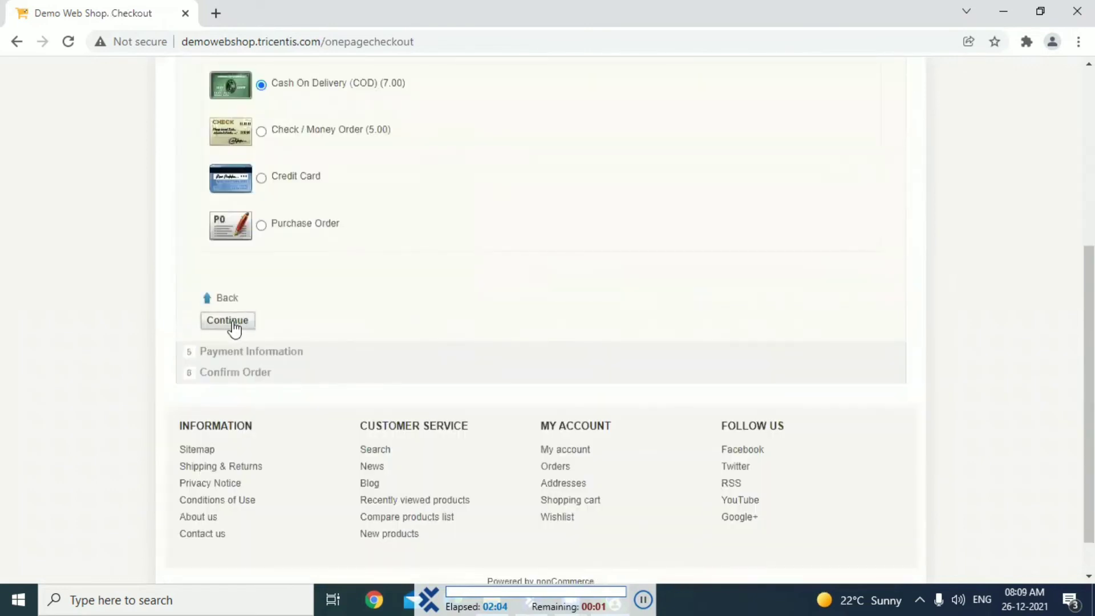
{"action": "left_click", "coordinate": [227, 322]}
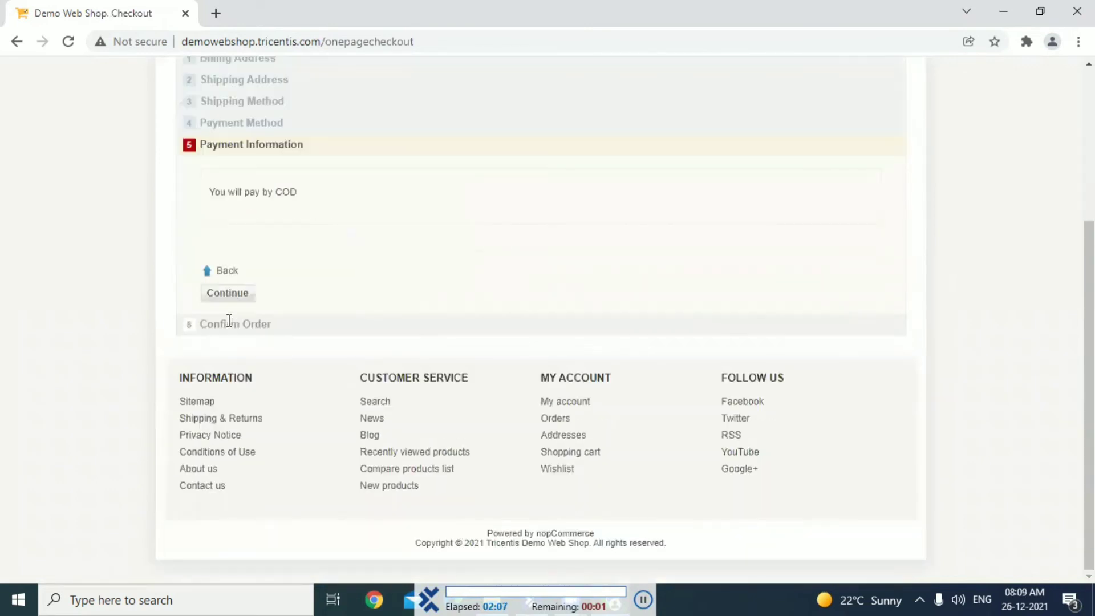
Accept the payment information and confirm the Fiction order, and log out of the Demo Web Shop
{"action": "scroll", "coordinate": [229, 321], "scroll_direction": "up", "scroll_amount": 1}
{"action": "left_click", "coordinate": [228, 321]}
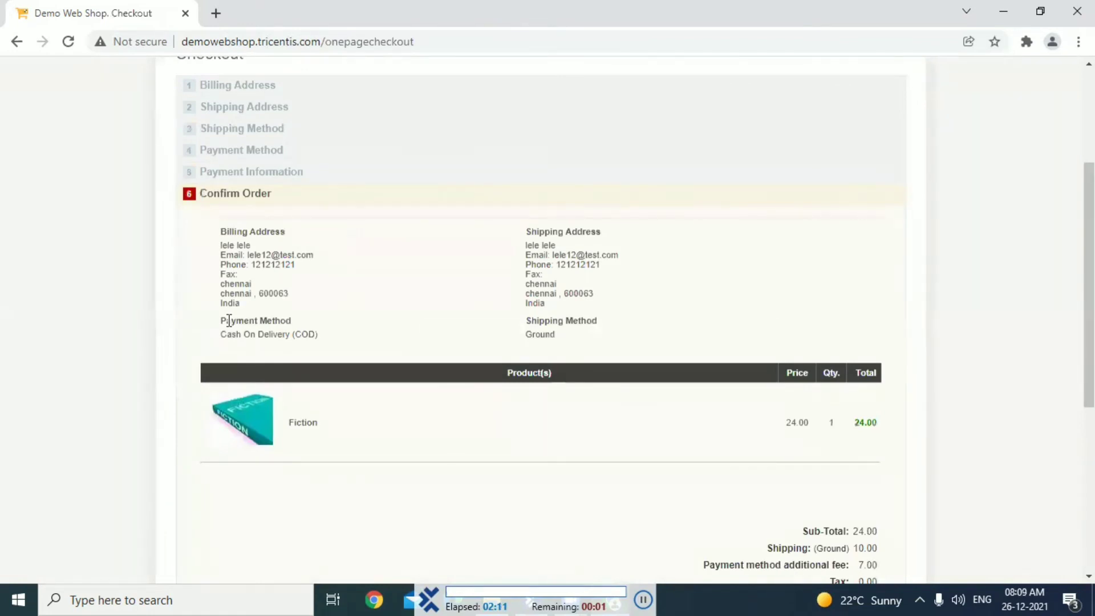
{"action": "scroll", "coordinate": [228, 320], "scroll_direction": "down", "scroll_amount": 5}
{"action": "left_click", "coordinate": [225, 321]}
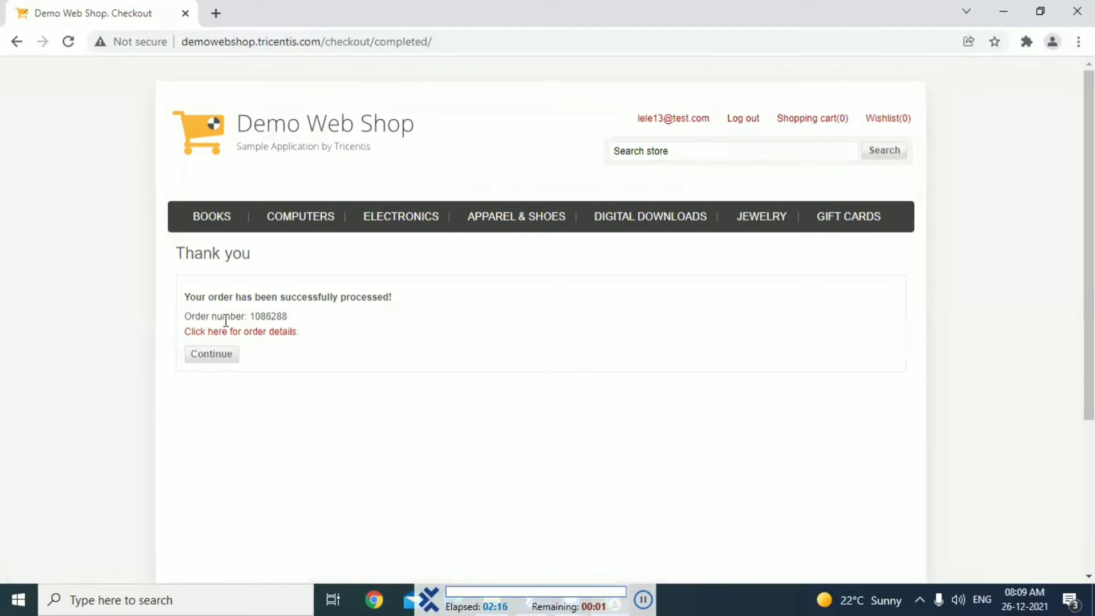
{"action": "left_click", "coordinate": [740, 121]}
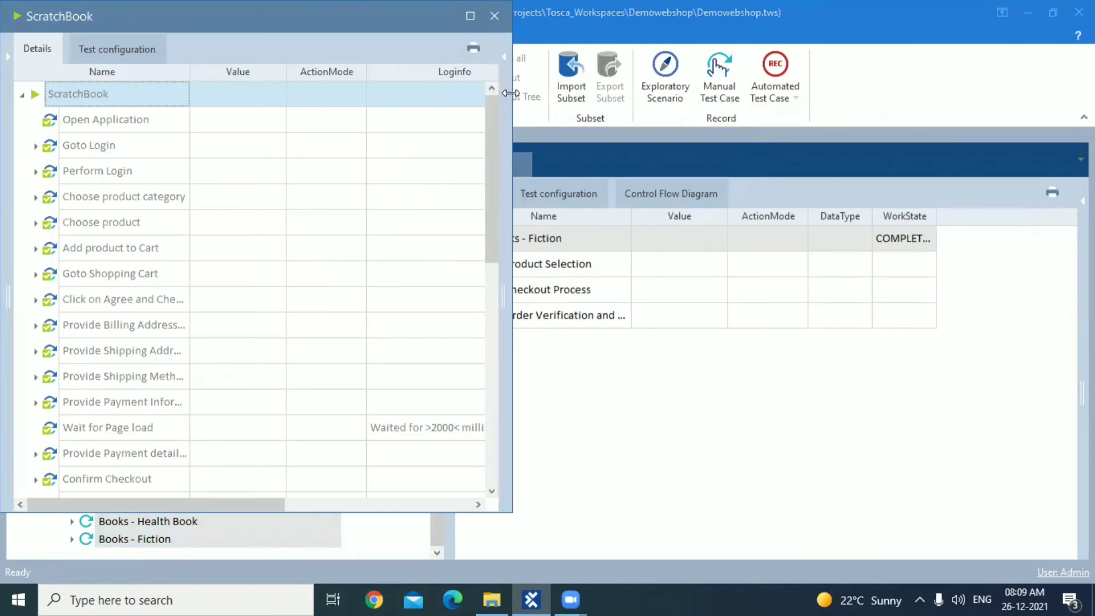
Examine the executed test steps of the Fiction run in ScratchBook and close its window
{"action": "left_click_drag", "start_coordinate": [497, 114], "coordinate": [497, 353]}
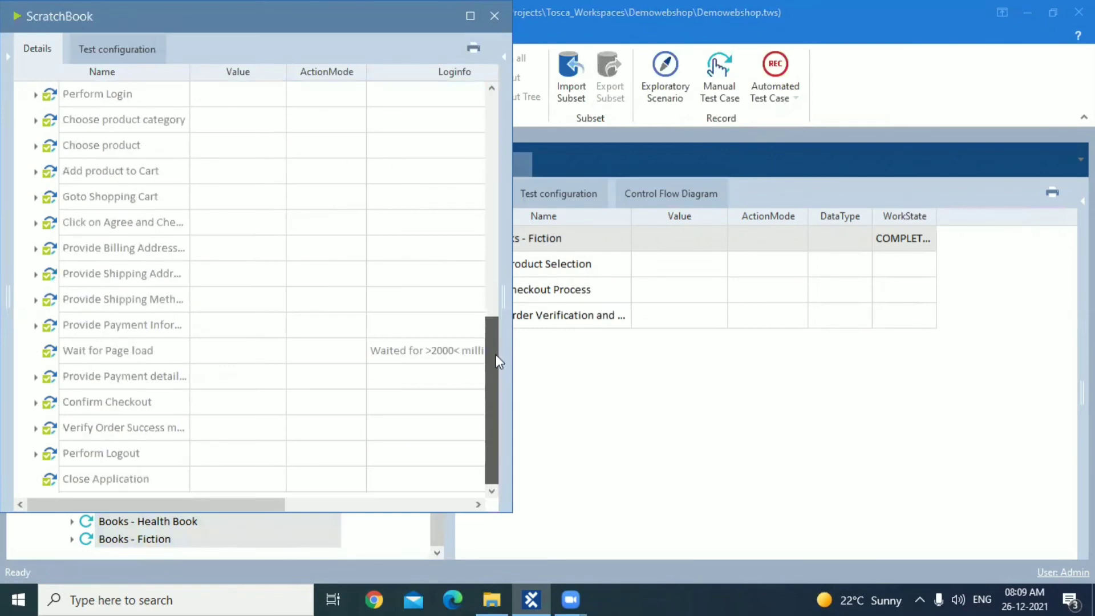
{"action": "left_click", "coordinate": [495, 16]}
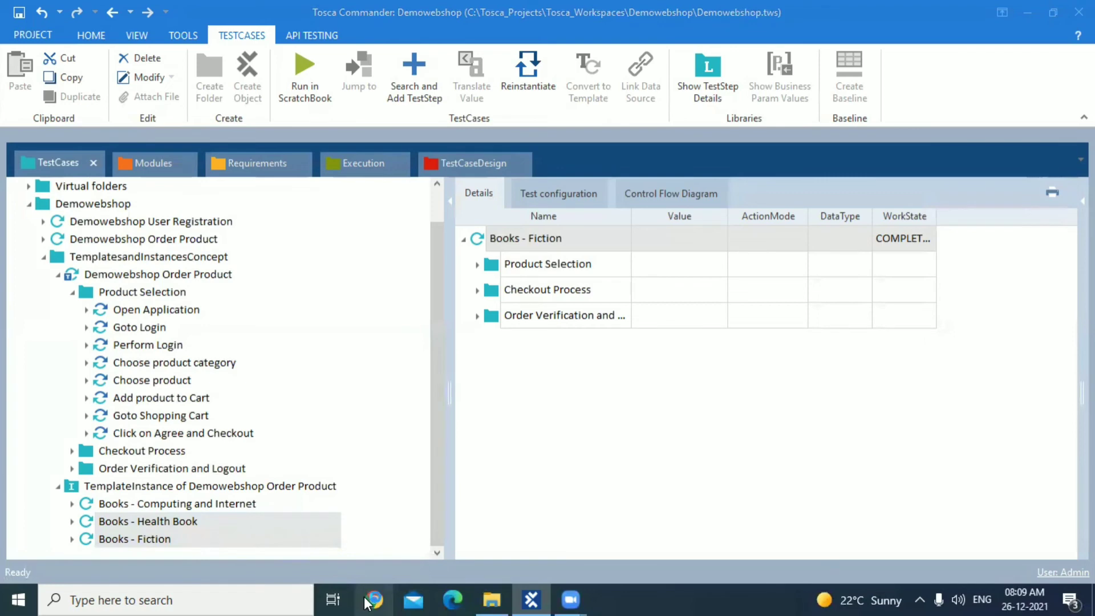
Switch to Chrome, open the Demo Web Shop and view the products in the Apparel & Shoes category
{"action": "left_click", "coordinate": [372, 600]}
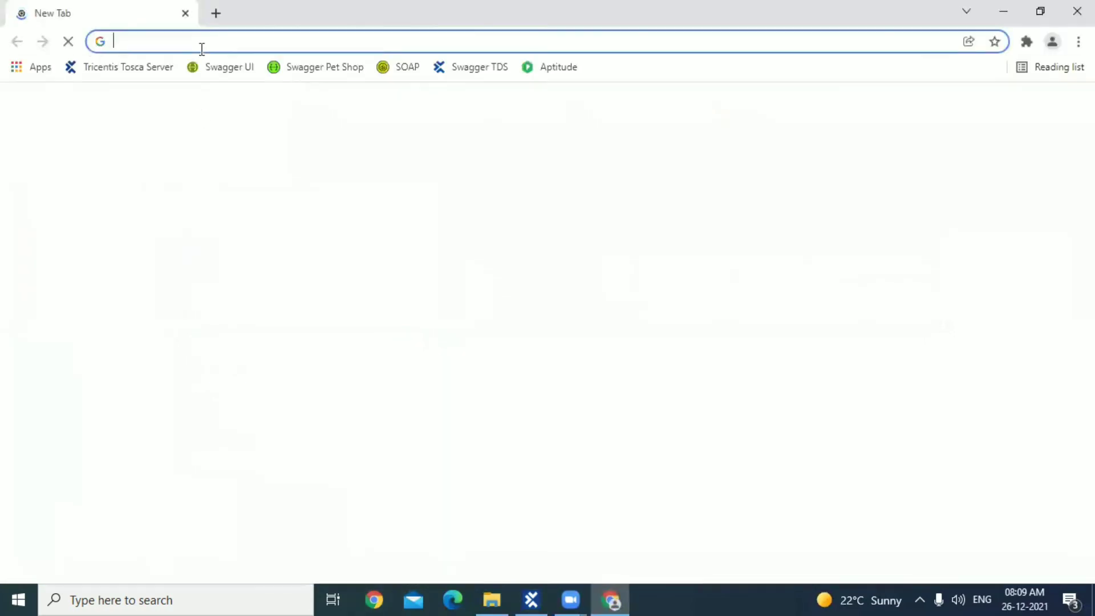
{"action": "type", "text": "demowebshop.tricentis.com"}
{"action": "key", "text": "Return"}
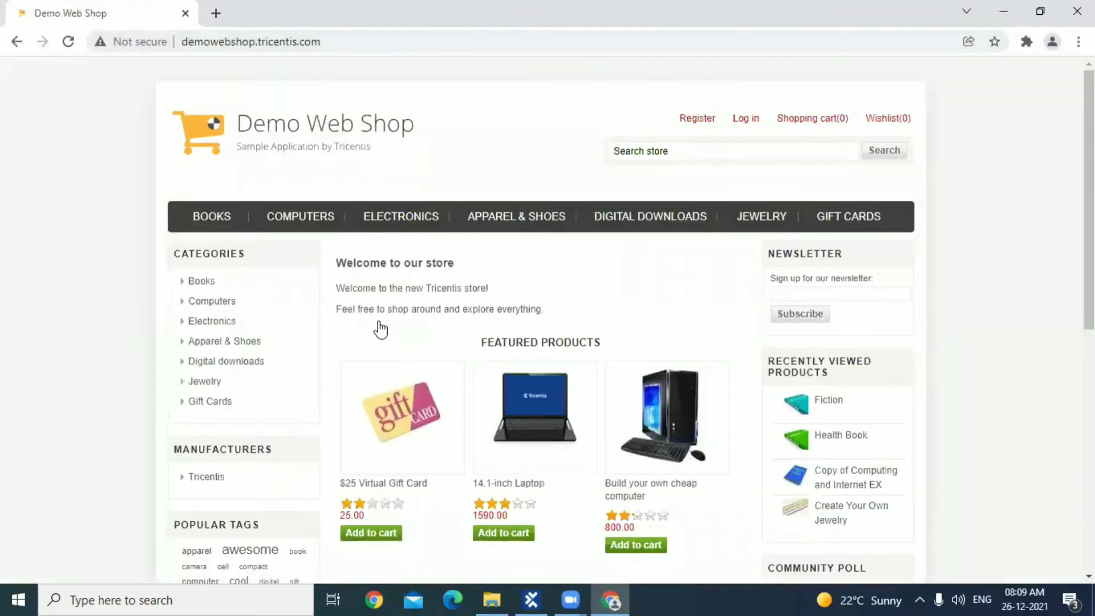
{"action": "left_click", "coordinate": [513, 226]}
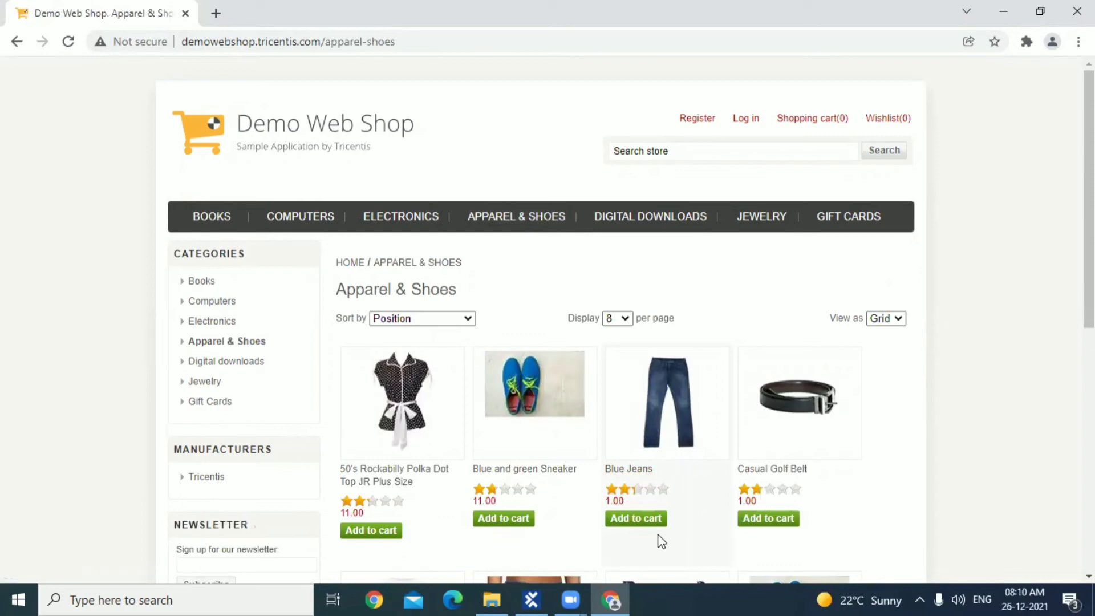
Switch to Tosca Commander and add an instance named Blue Jeans under Product Name in the Order Product test sheet
{"action": "left_click", "coordinate": [536, 593]}
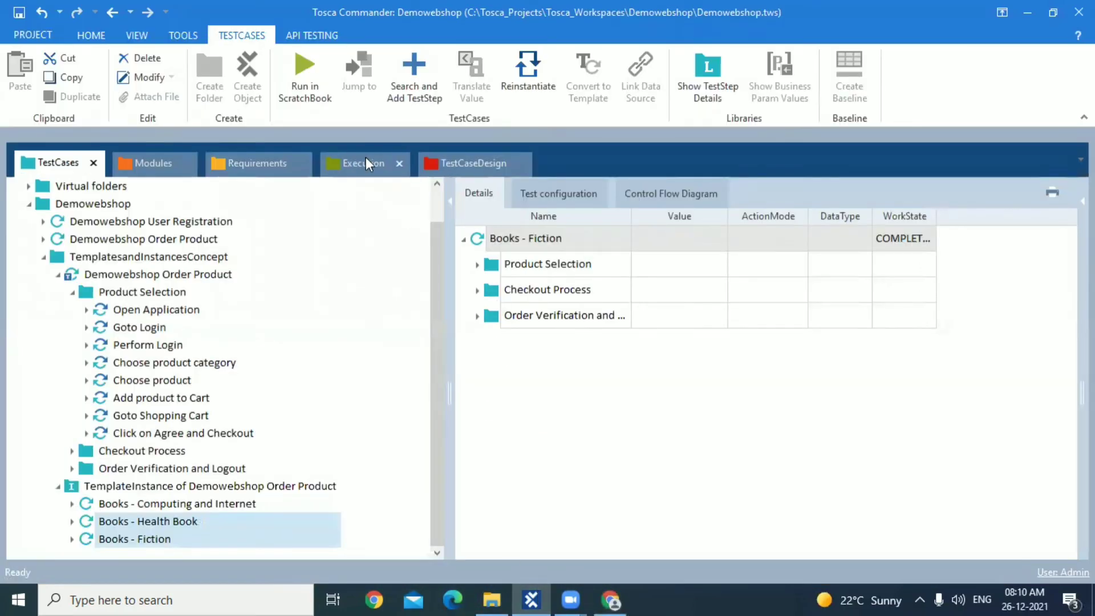
{"action": "left_click", "coordinate": [456, 165]}
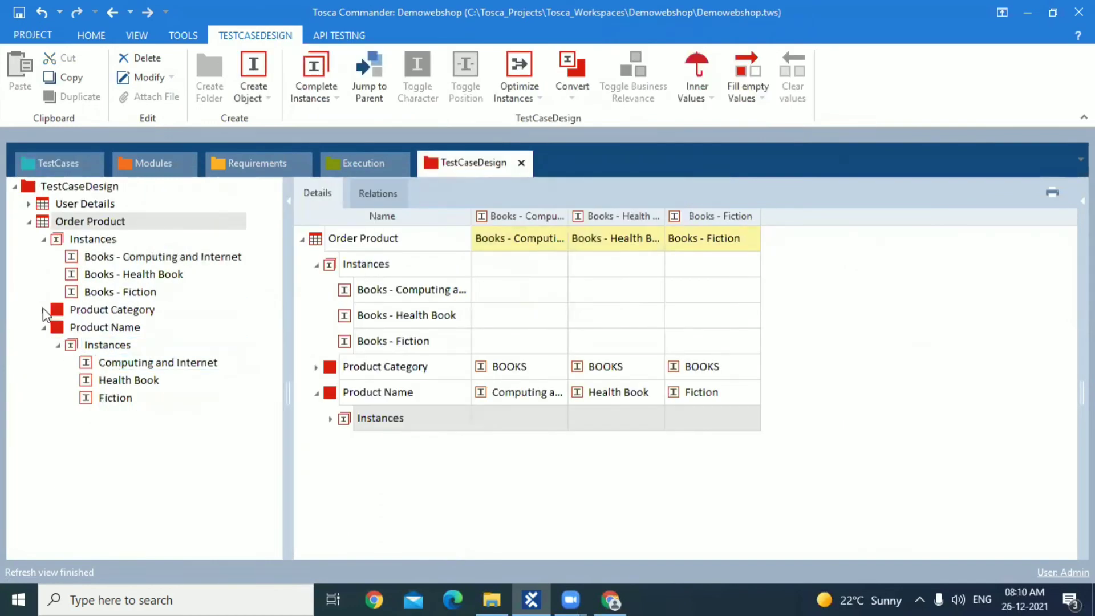
{"action": "left_click", "coordinate": [68, 342]}
{"action": "right_click", "coordinate": [71, 344]}
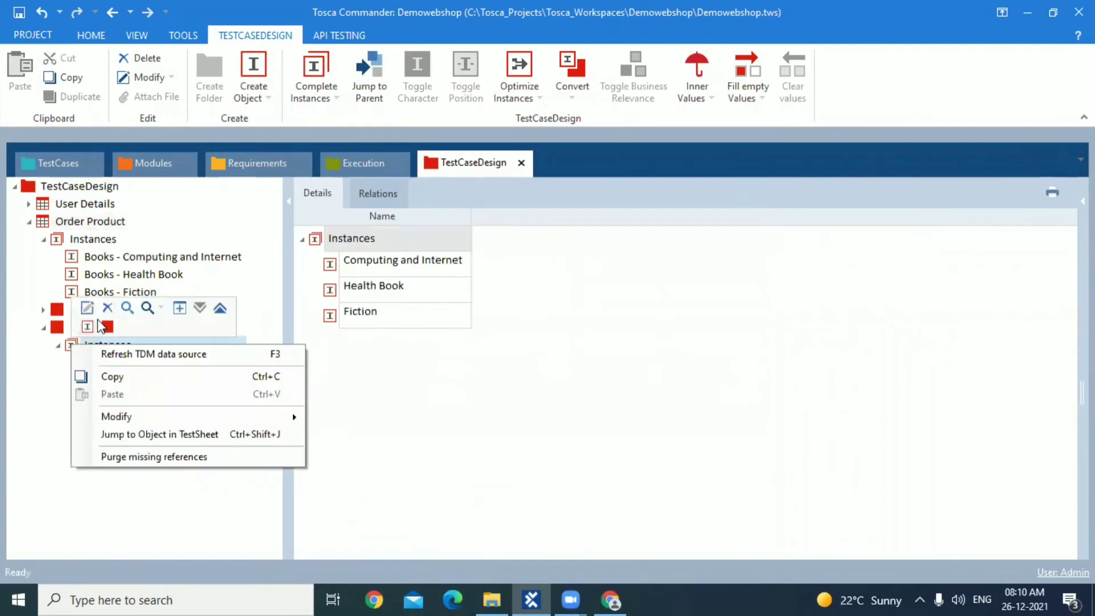
{"action": "left_click", "coordinate": [87, 327]}
{"action": "type", "text": "B"}
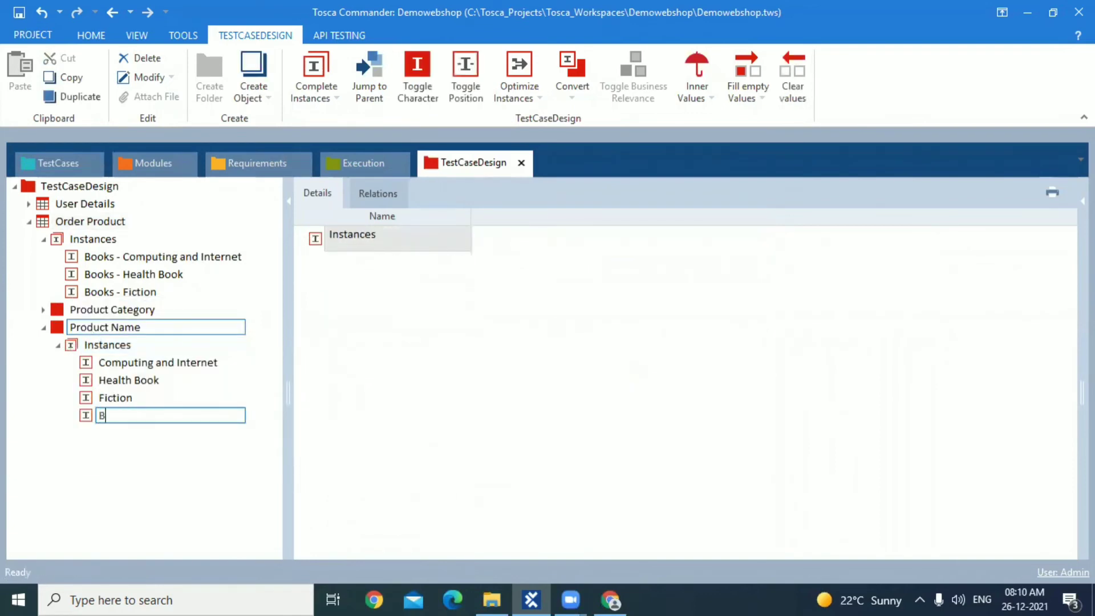
{"action": "type", "text": "lue Jeans"}
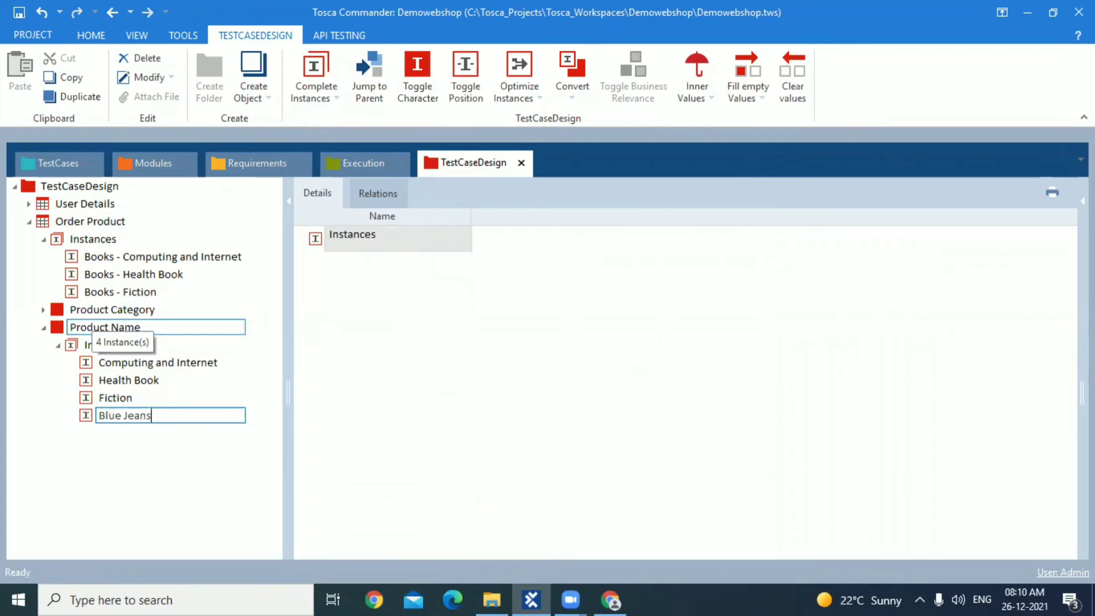
{"action": "left_click", "coordinate": [89, 418]}
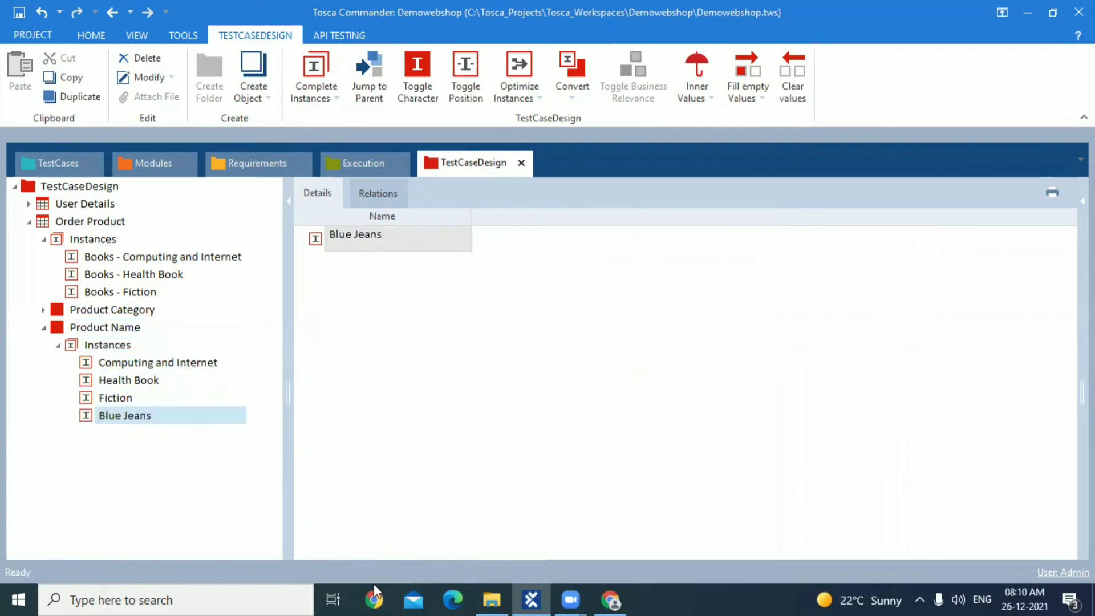
Check the Blue Jeans product name on the Apparel & Shoes page in Chrome and return to Tosca Commander
{"action": "left_click", "coordinate": [608, 599]}
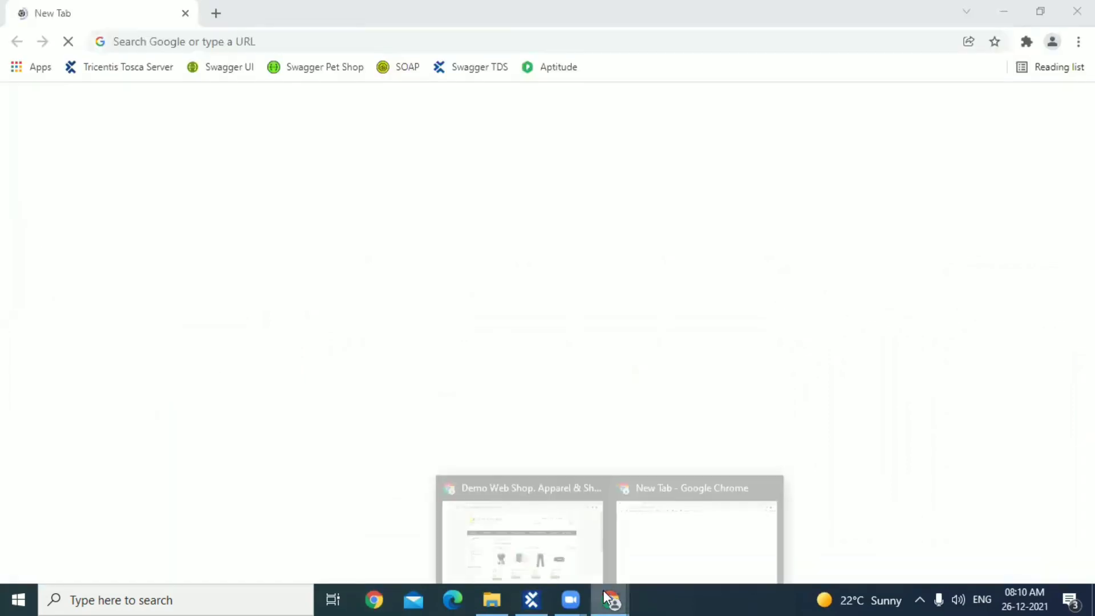
{"action": "left_click", "coordinate": [566, 551]}
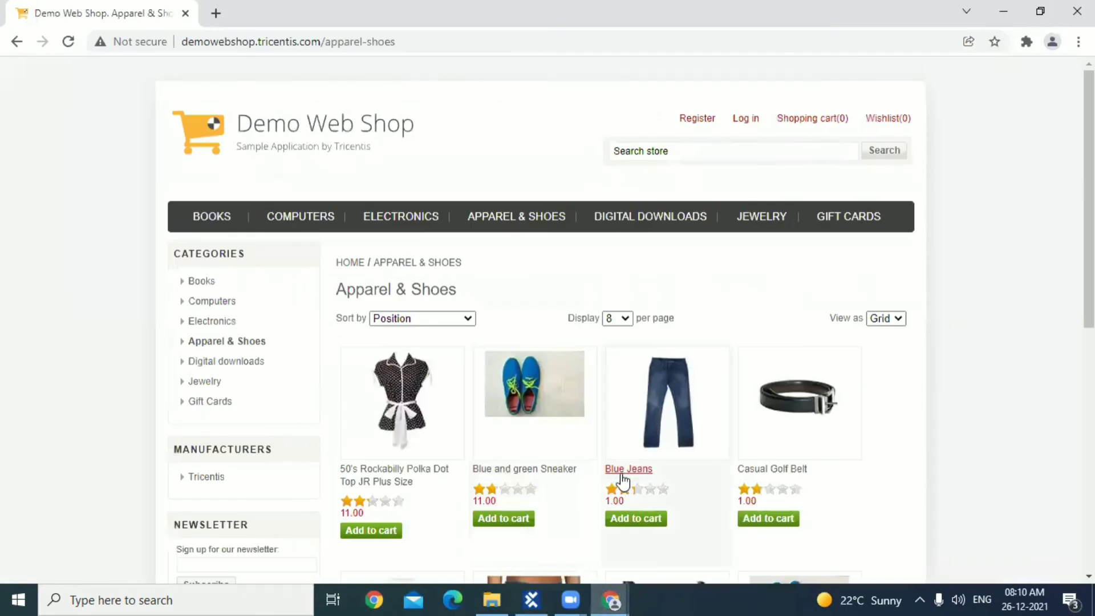
{"action": "left_click", "coordinate": [542, 598]}
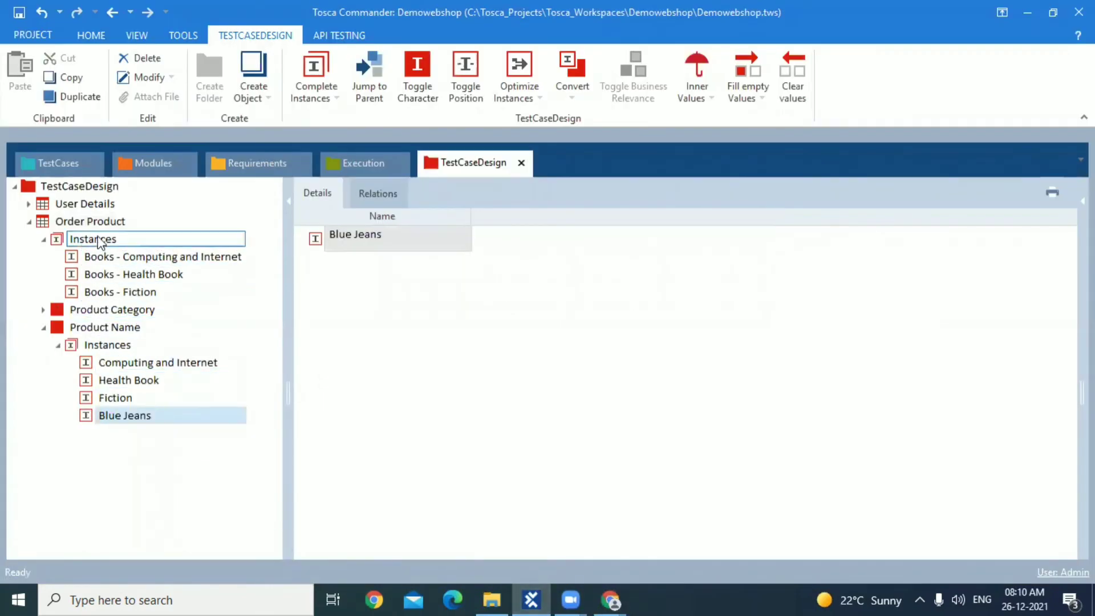
Add an instance named Apparels - Blue Jeans to the Order Product test sheet's own instances
{"action": "left_click", "coordinate": [78, 239]}
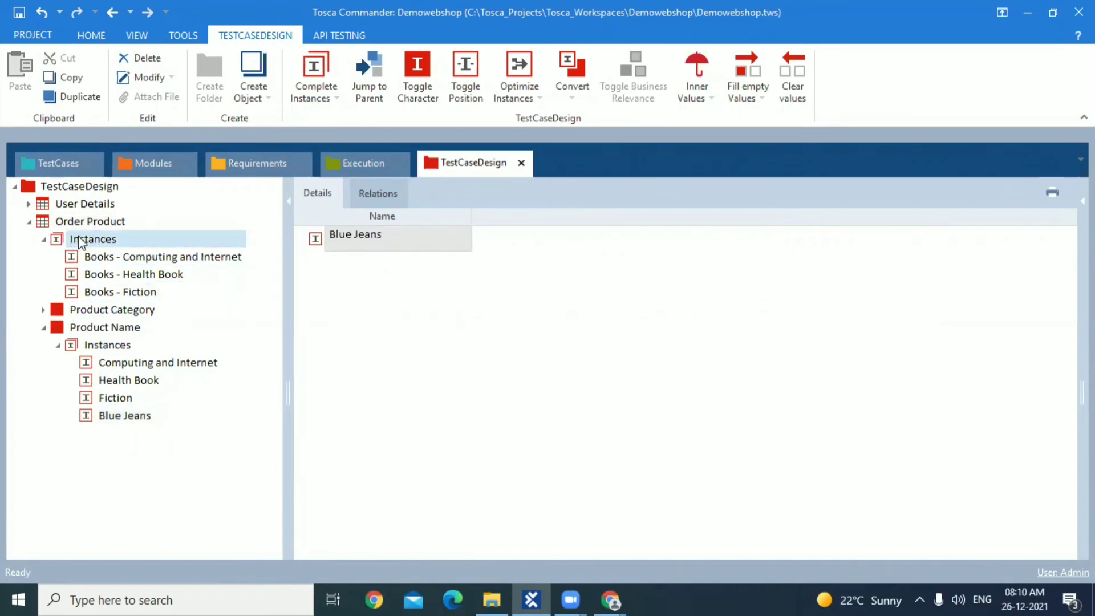
{"action": "right_click", "coordinate": [78, 237]}
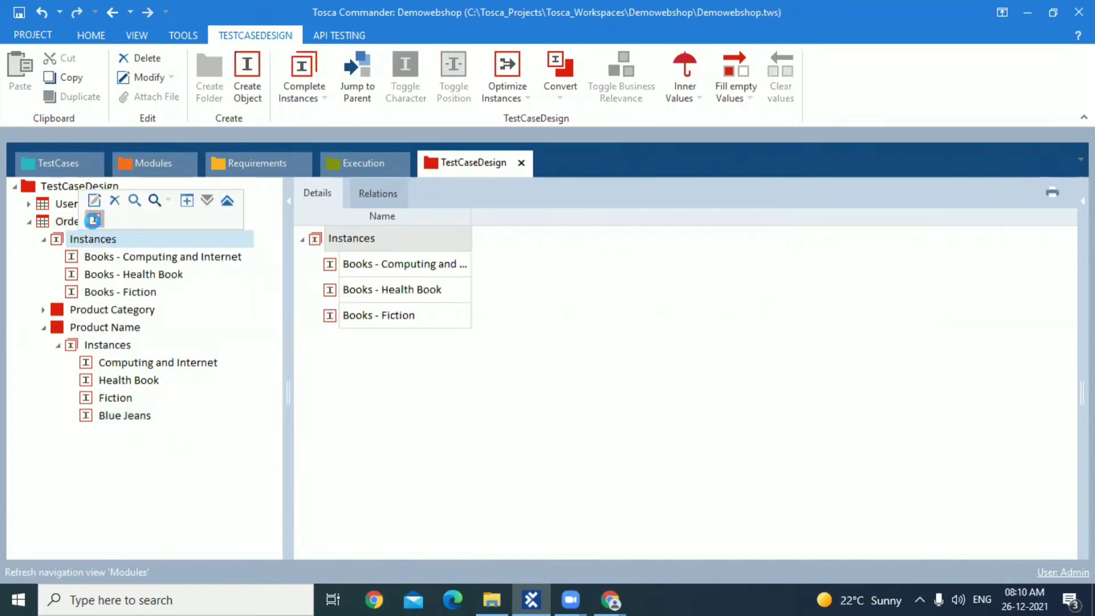
{"action": "left_click", "coordinate": [92, 220]}
{"action": "type", "text": "Apparels"}
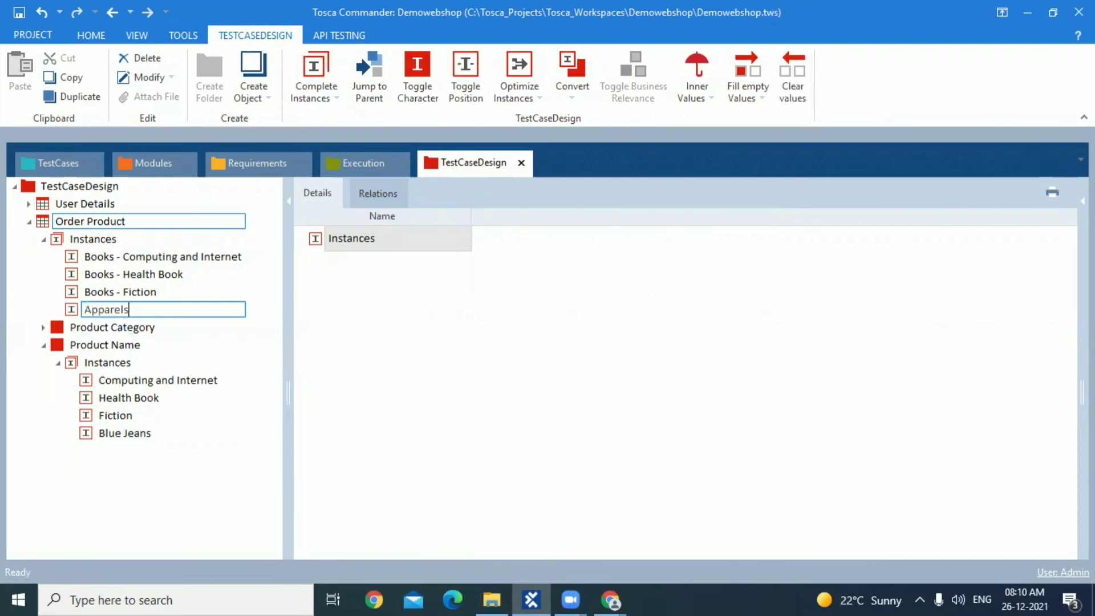
{"action": "type", "text": " - Blue"}
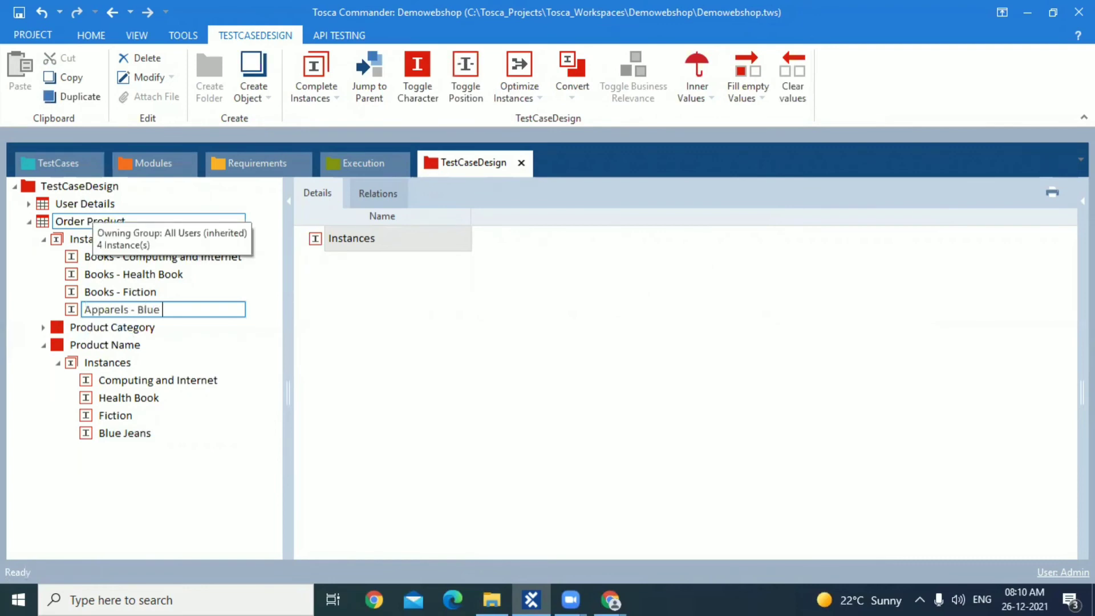
{"action": "type", "text": " Jeans"}
{"action": "key", "text": "BackSpace"}
{"action": "type", "text": "ns"}
Set the Product Category of Apparels - Blue Jeans to APPAREL & SHOES and widen that instance's column
{"action": "left_click", "coordinate": [45, 224]}
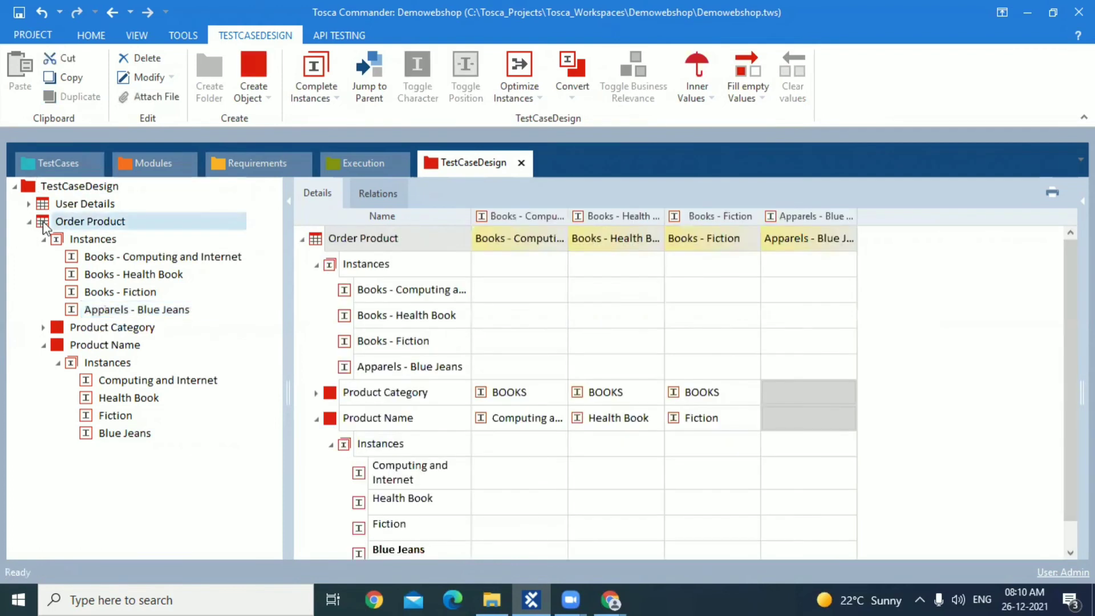
{"action": "left_click", "coordinate": [845, 393]}
{"action": "left_click", "coordinate": [844, 393]}
{"action": "left_click", "coordinate": [852, 395]}
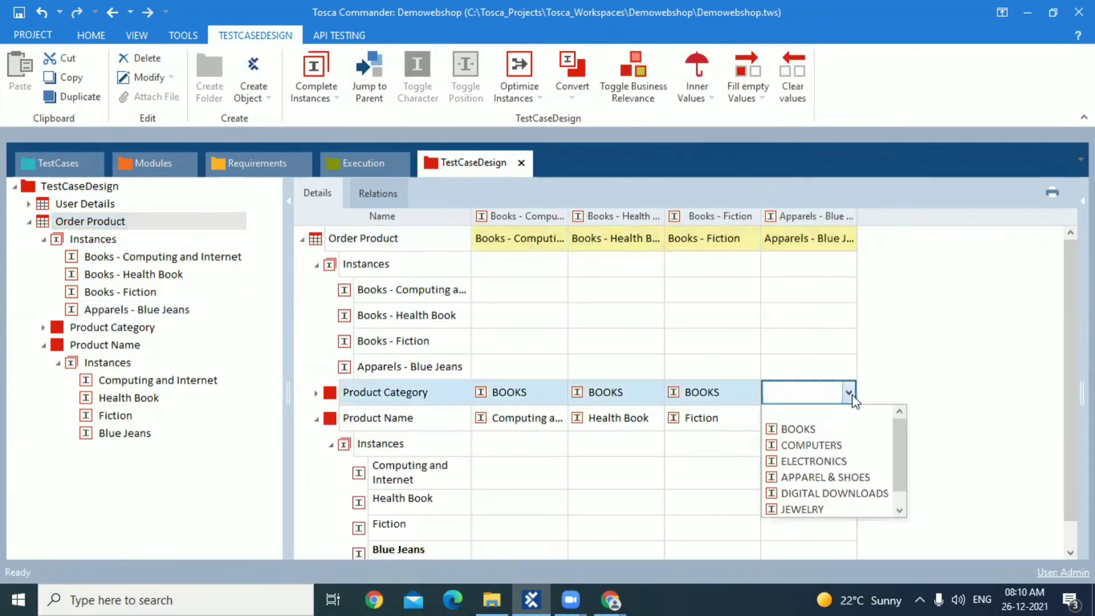
{"action": "left_click", "coordinate": [866, 478]}
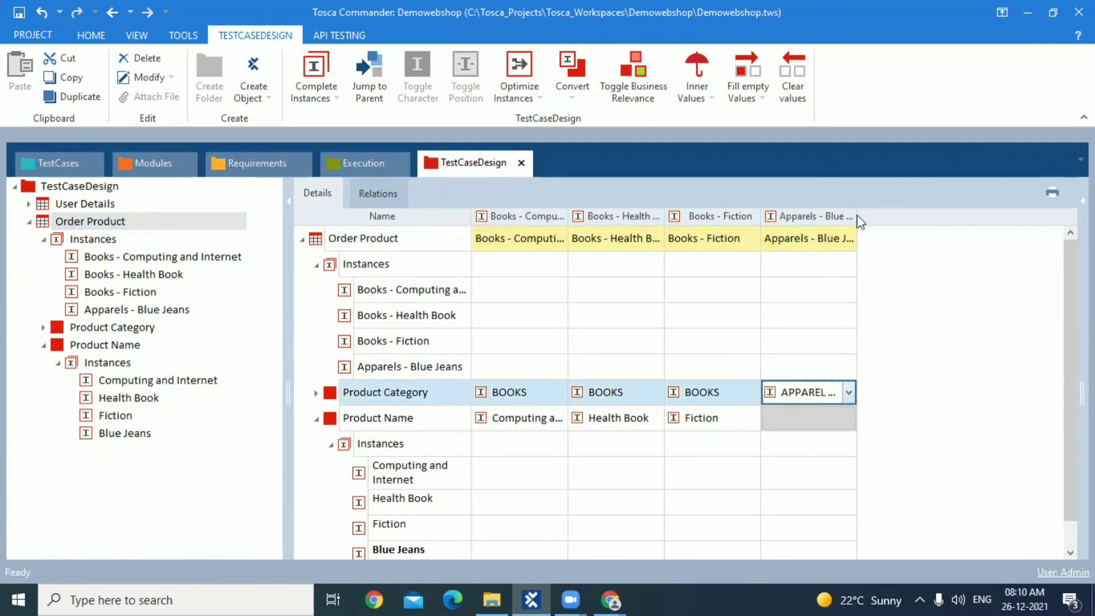
{"action": "left_click_drag", "start_coordinate": [861, 223], "coordinate": [909, 223]}
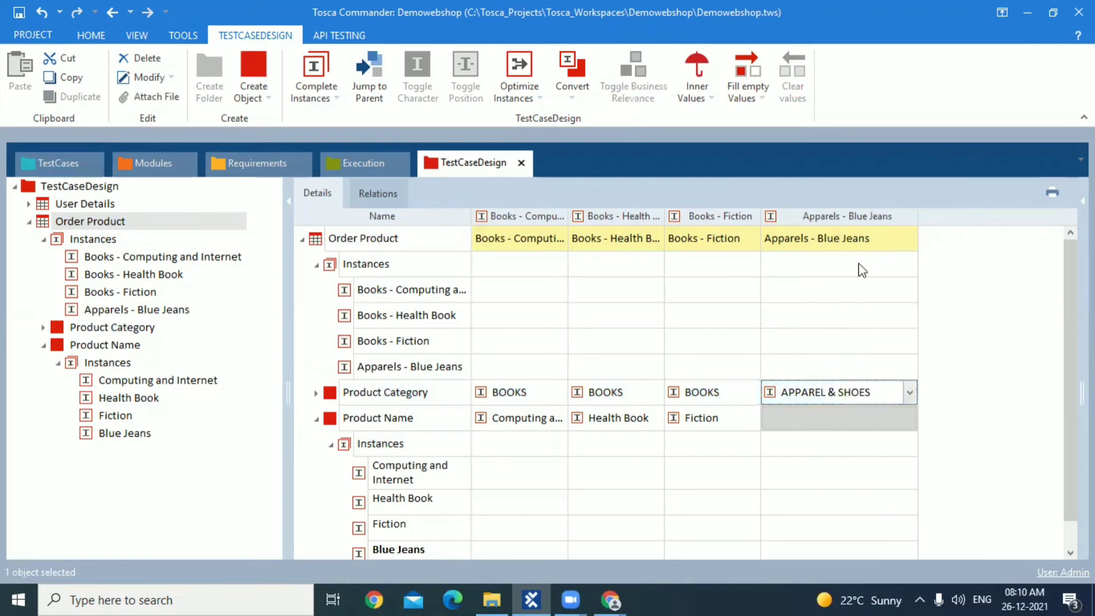
Set the Product Name of the Apparels - Blue Jeans instance to Blue Jeans
{"action": "left_click", "coordinate": [866, 422]}
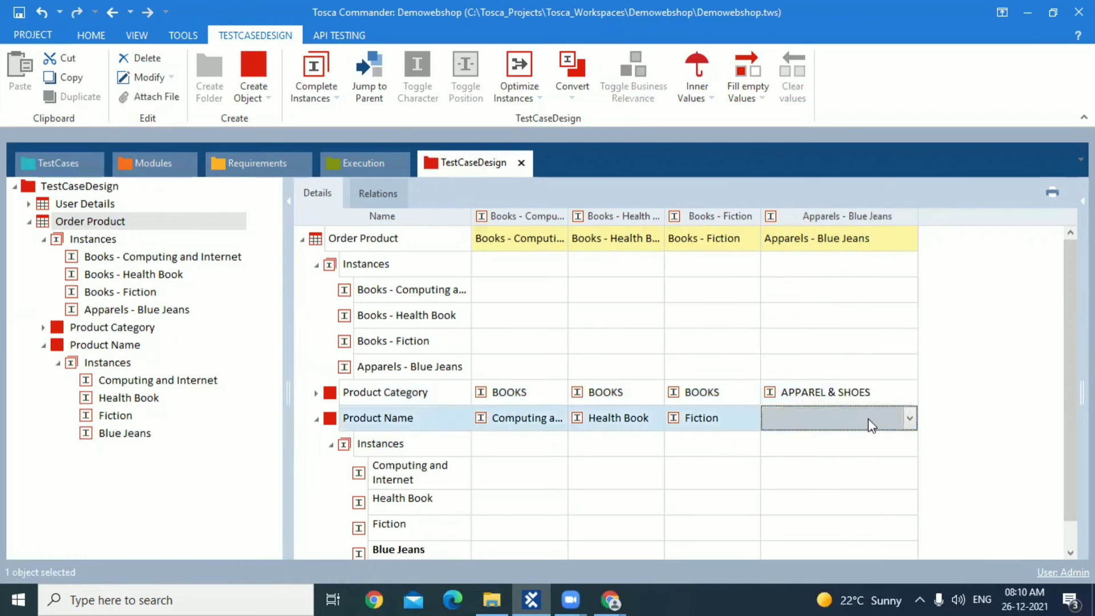
{"action": "left_click_drag", "start_coordinate": [1068, 423], "coordinate": [1069, 448]}
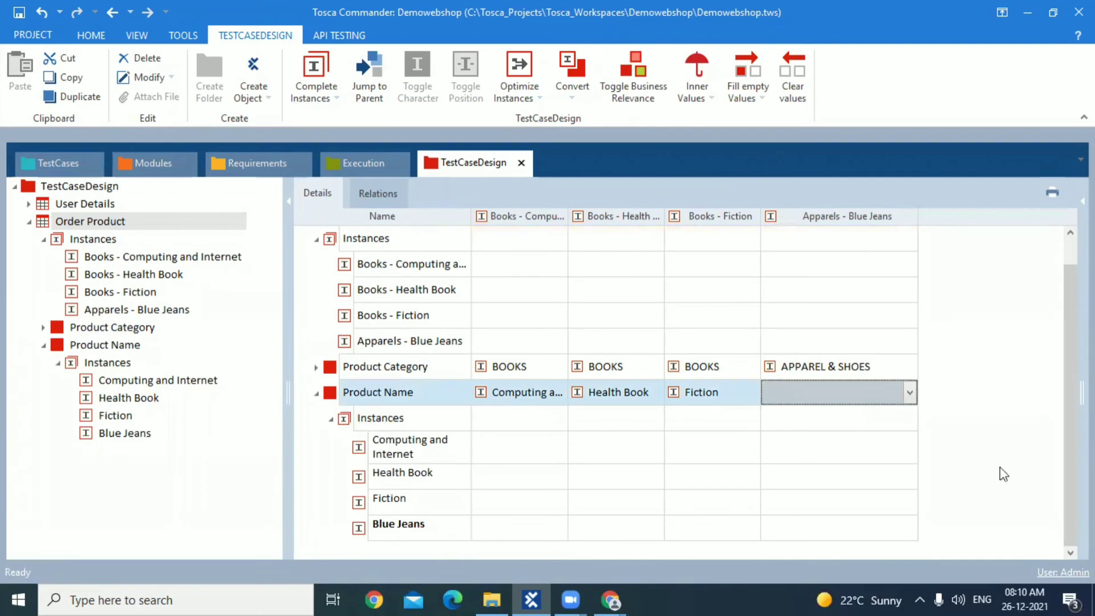
{"action": "left_click", "coordinate": [911, 396]}
{"action": "left_click", "coordinate": [834, 478]}
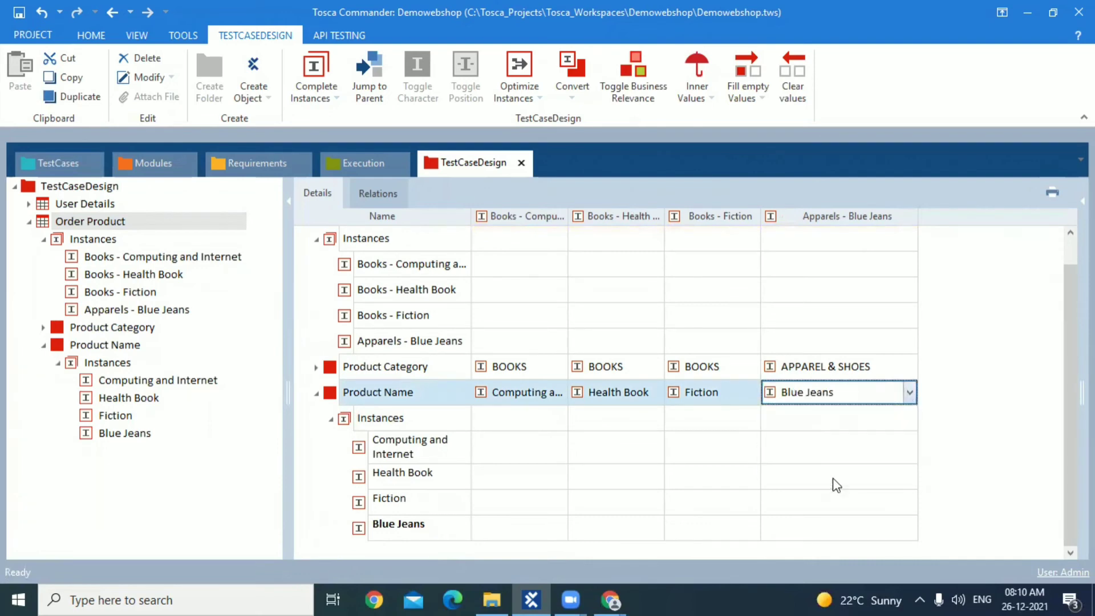
{"action": "left_click", "coordinate": [833, 479]}
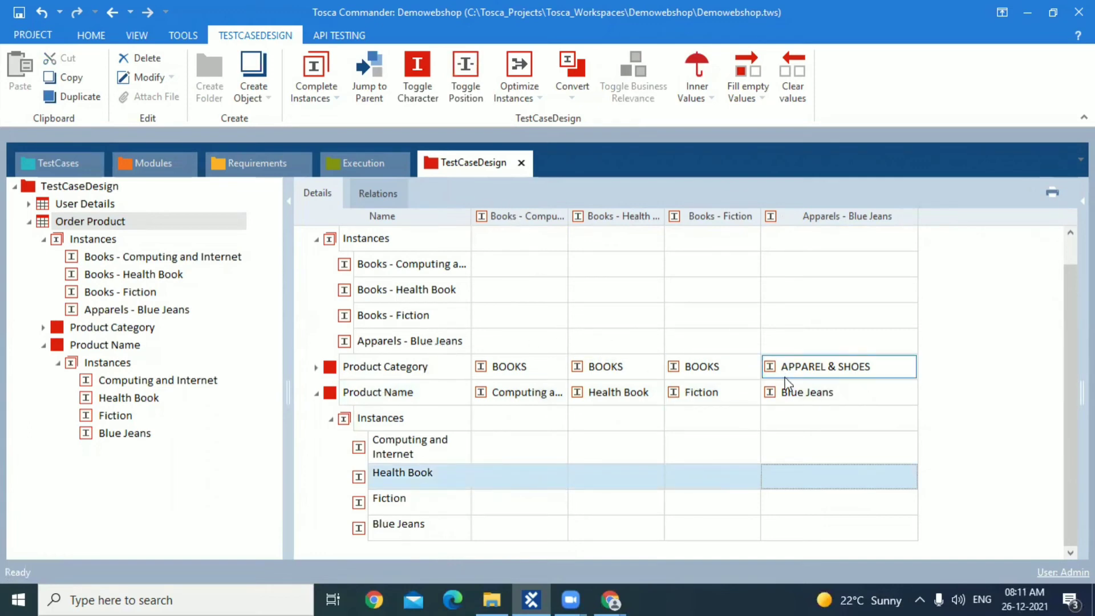
Reinstantiate the TemplateInstance of Demowebshop Order Product among the test cases and select the generated Apparels - Blue Jeans test case
{"action": "left_click", "coordinate": [33, 153]}
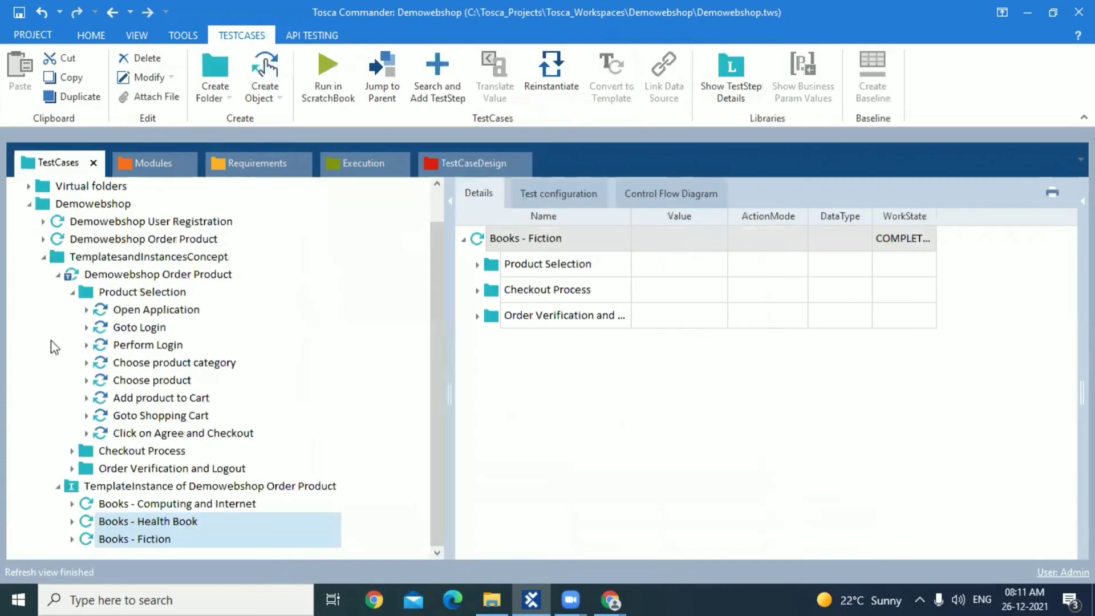
{"action": "left_click", "coordinate": [76, 490]}
{"action": "right_click", "coordinate": [76, 492]}
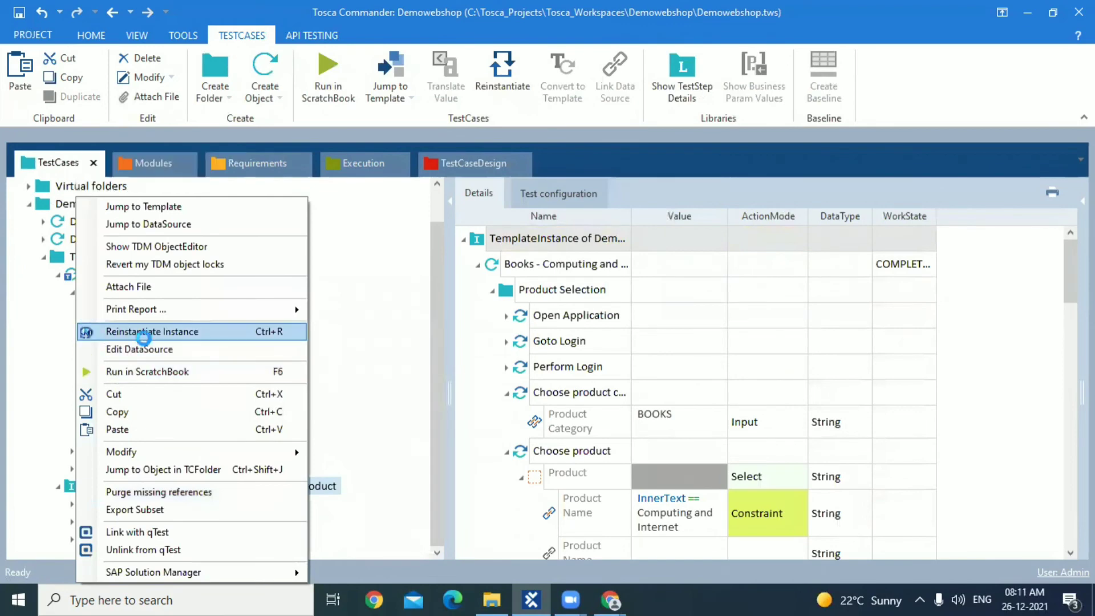
{"action": "left_click", "coordinate": [145, 336]}
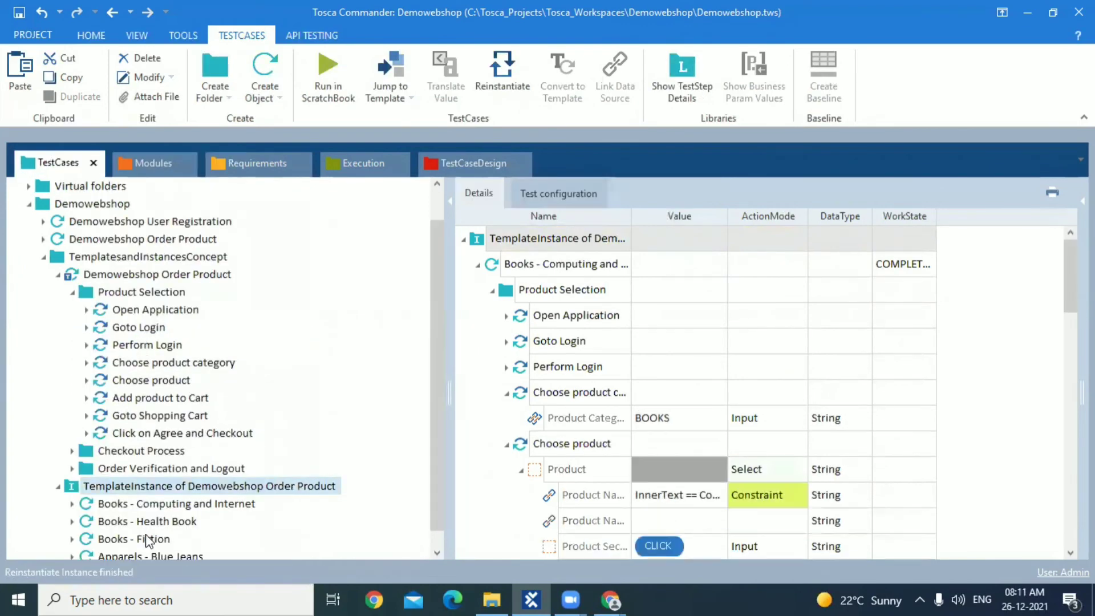
{"action": "left_click", "coordinate": [438, 552]}
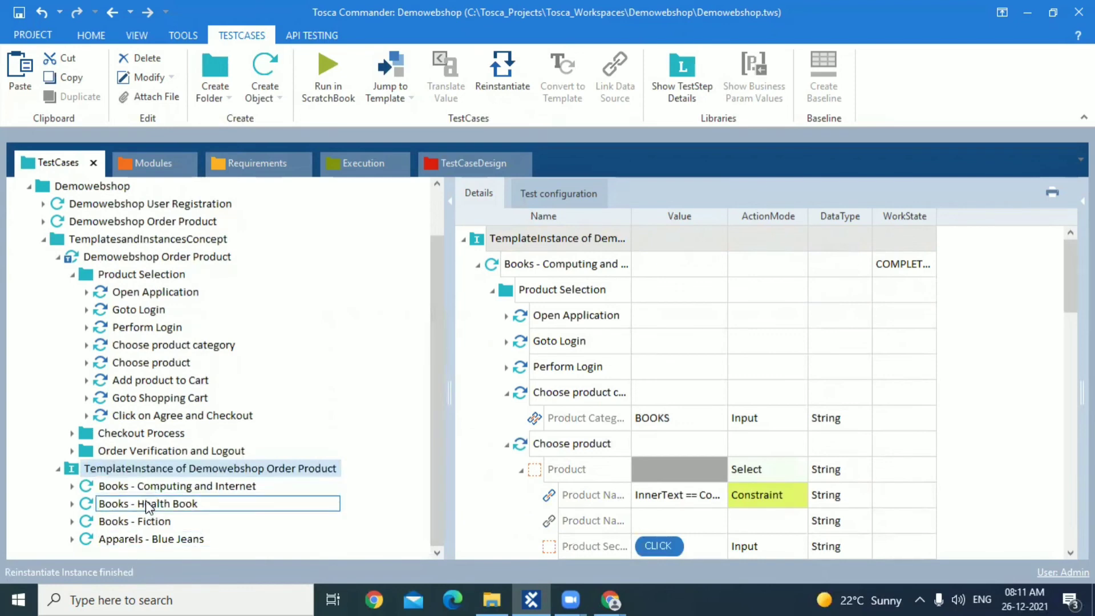
{"action": "left_click", "coordinate": [157, 540]}
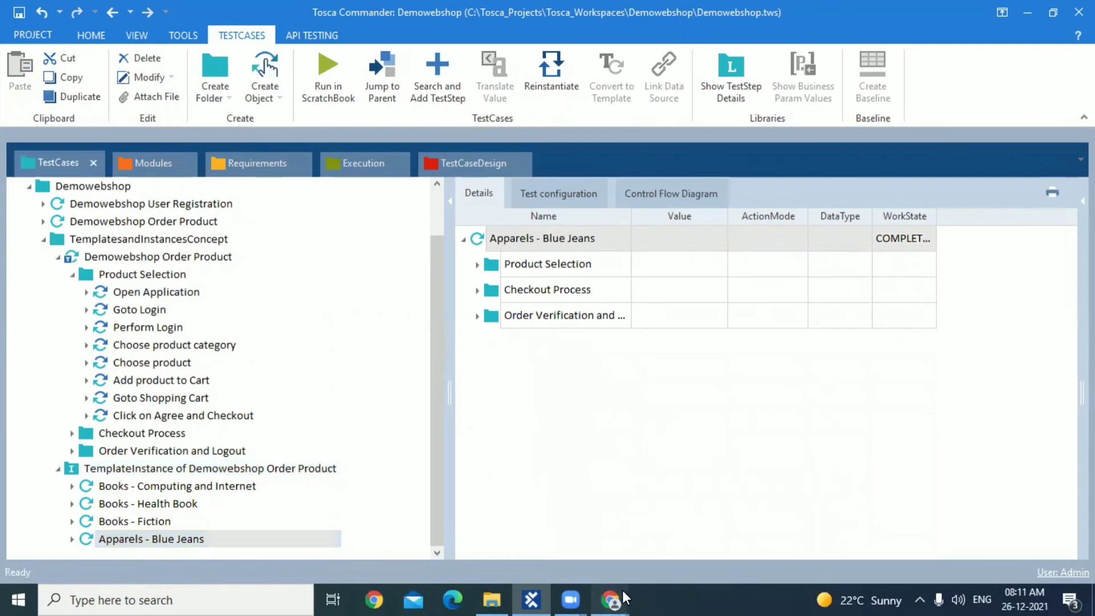
Close the open Google Chrome window and bring up the available commands for the Apparels - Blue Jeans test case
{"action": "mouse_move", "coordinate": [622, 589]}
{"action": "left_click", "coordinate": [597, 482]}
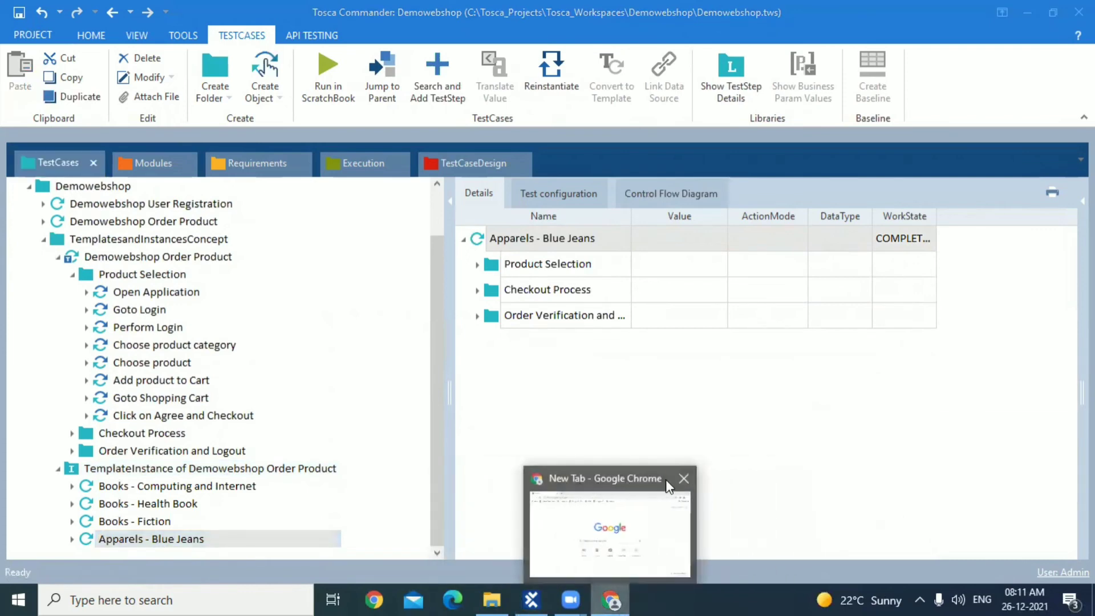
{"action": "left_click", "coordinate": [685, 478]}
{"action": "left_click", "coordinate": [194, 539]}
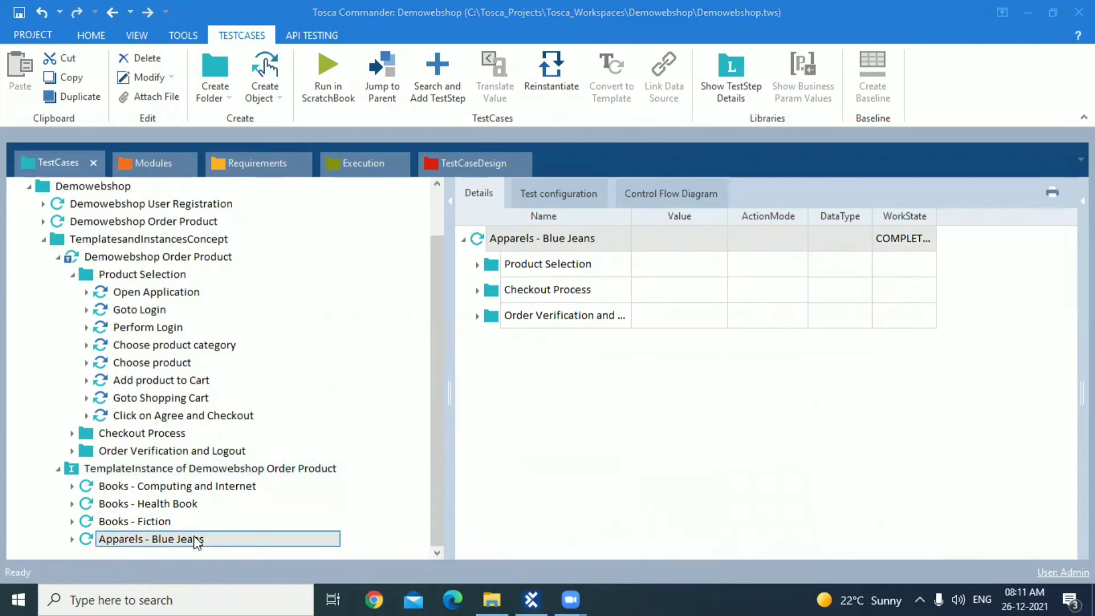
{"action": "right_click", "coordinate": [197, 542]}
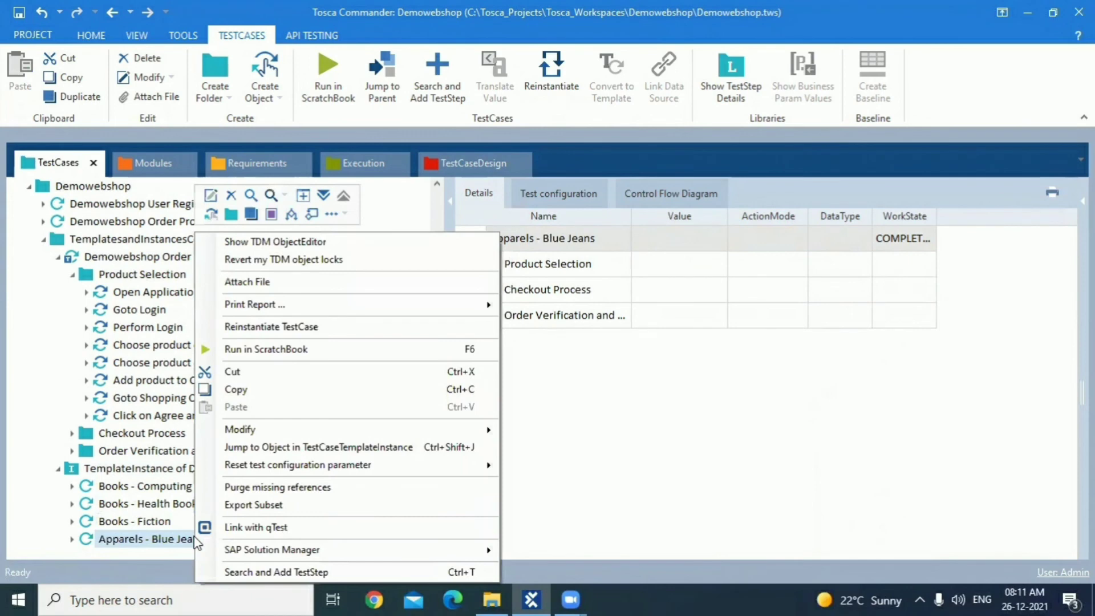
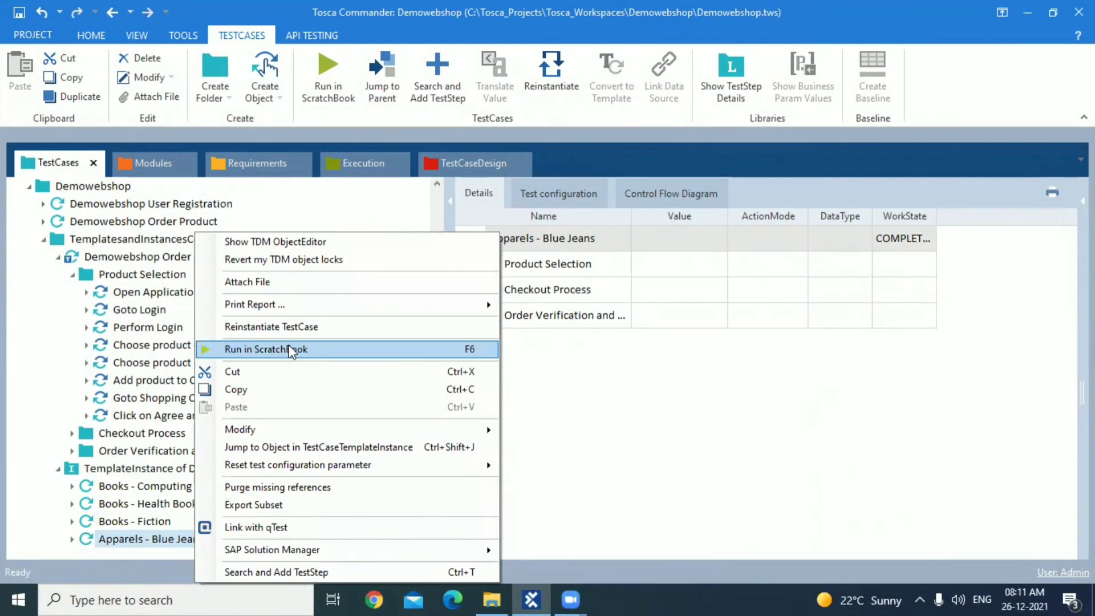
Run the Apparels - Blue Jeans test case in ScratchBook and submit the returning customer login on the Demo Web Shop
{"action": "left_click", "coordinate": [291, 349]}
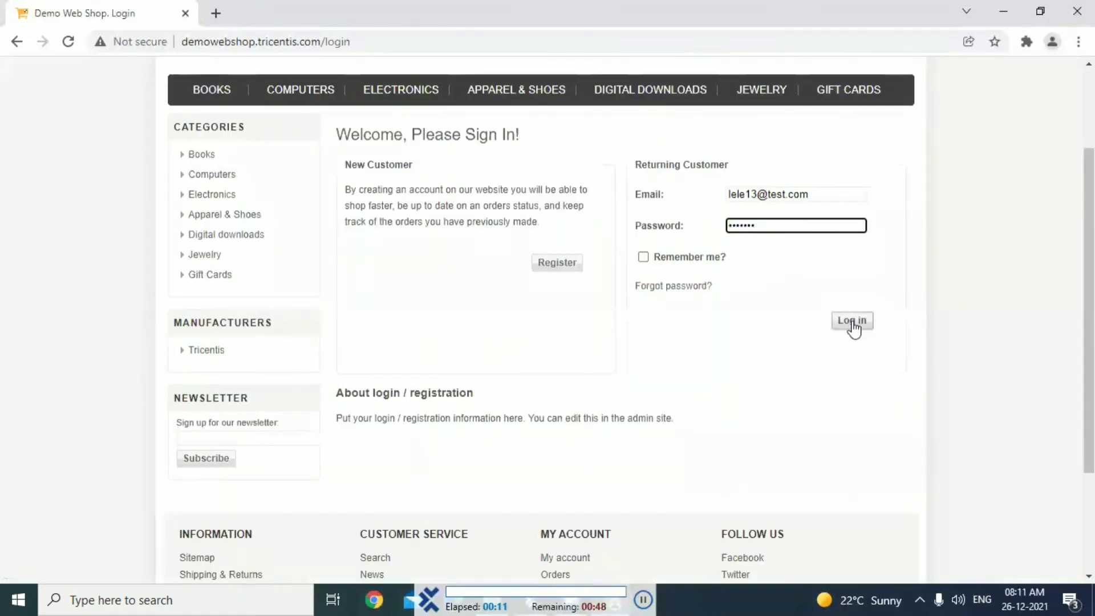
{"action": "left_click", "coordinate": [851, 321]}
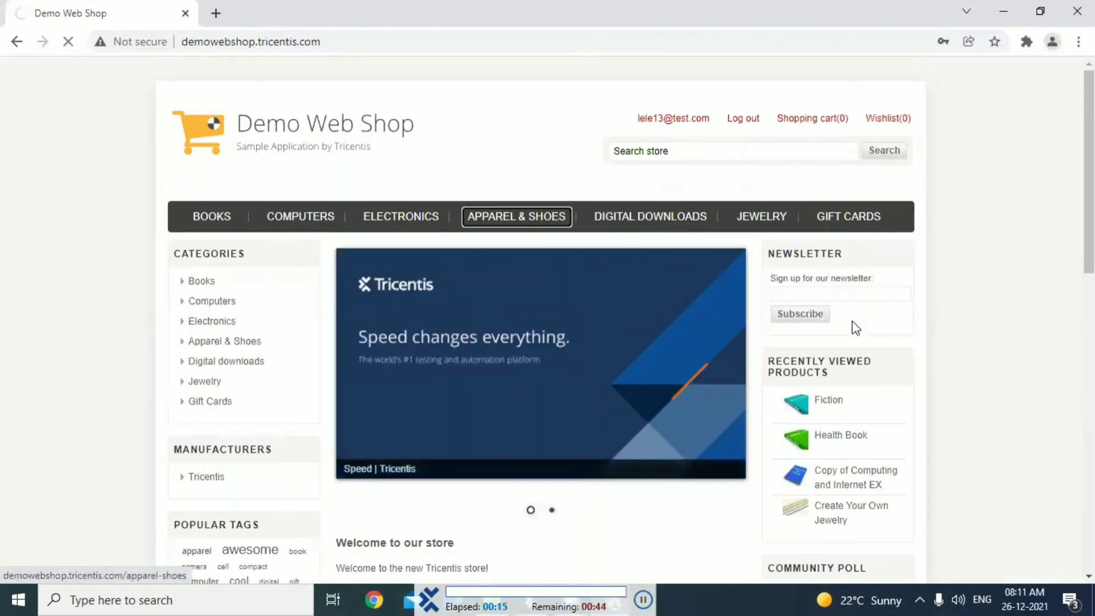
Open the Blue Jeans product from the Apparel & Shoes category and add it to the cart
{"action": "left_click", "coordinate": [524, 219]}
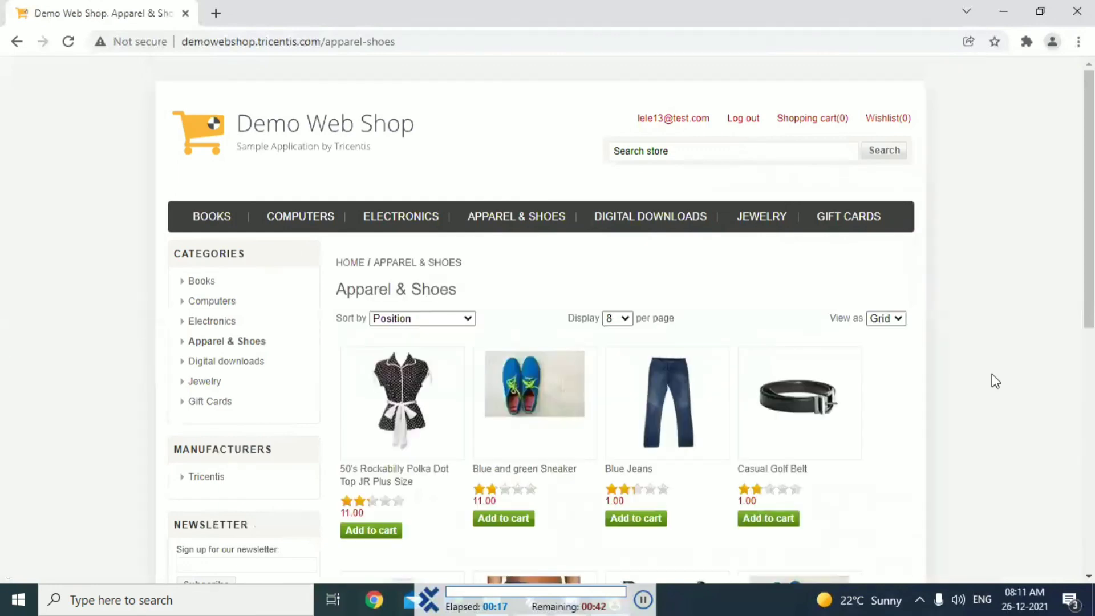
{"action": "scroll", "coordinate": [992, 375], "scroll_direction": "down", "scroll_amount": 1}
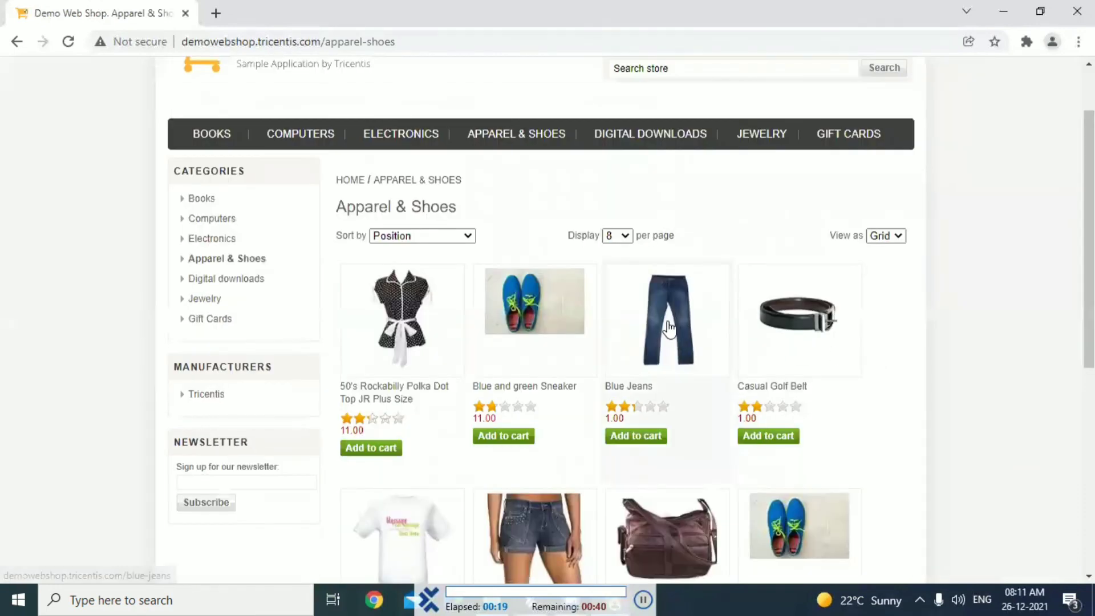
{"action": "left_click", "coordinate": [669, 329]}
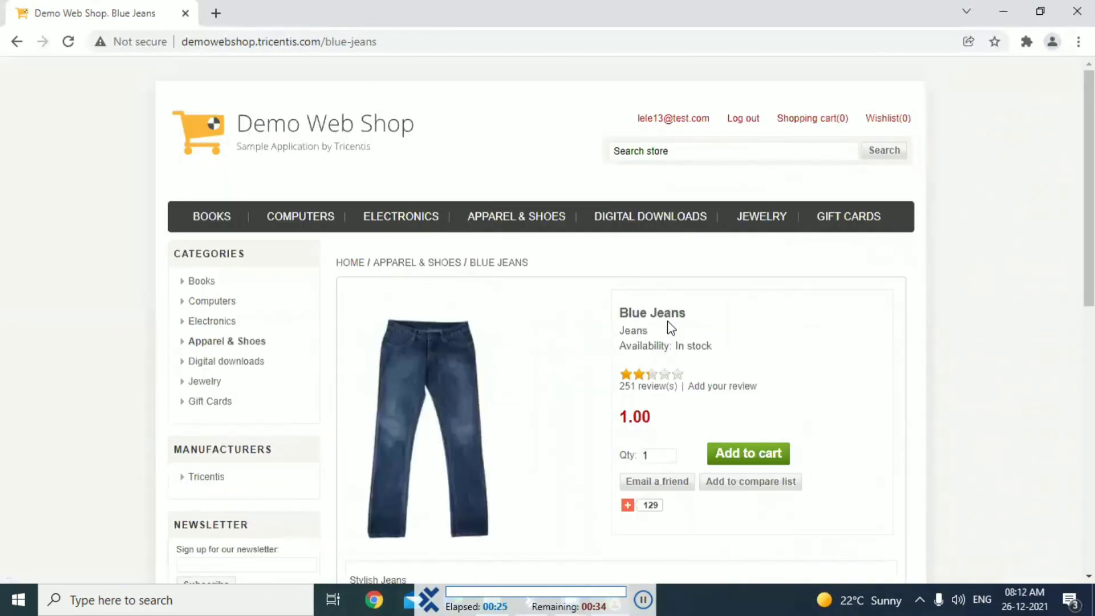
{"action": "scroll", "coordinate": [685, 326], "scroll_direction": "down", "scroll_amount": 2}
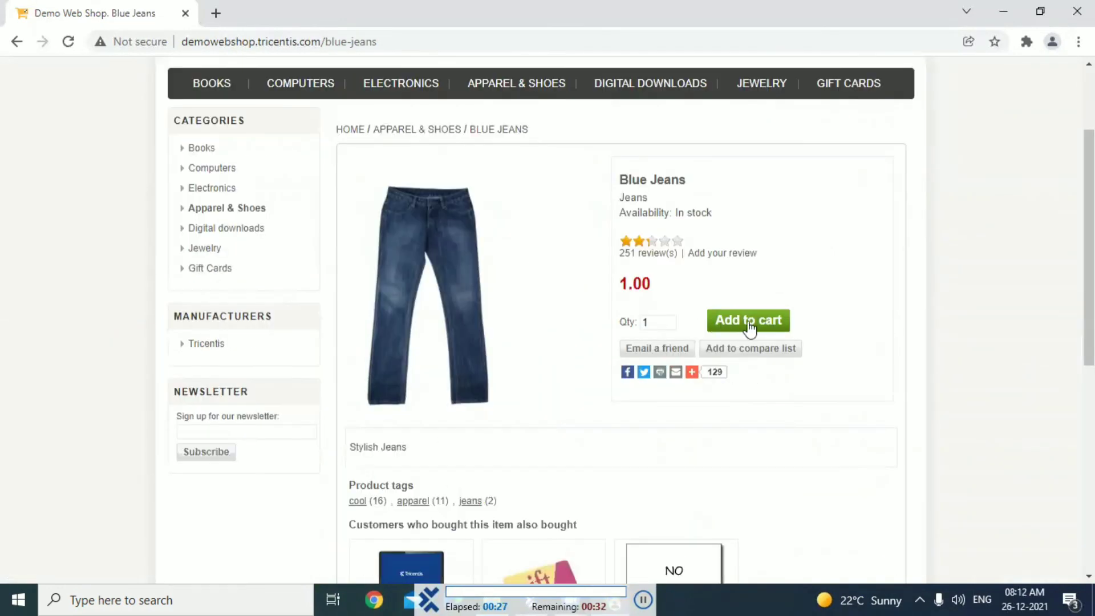
{"action": "left_click", "coordinate": [749, 324]}
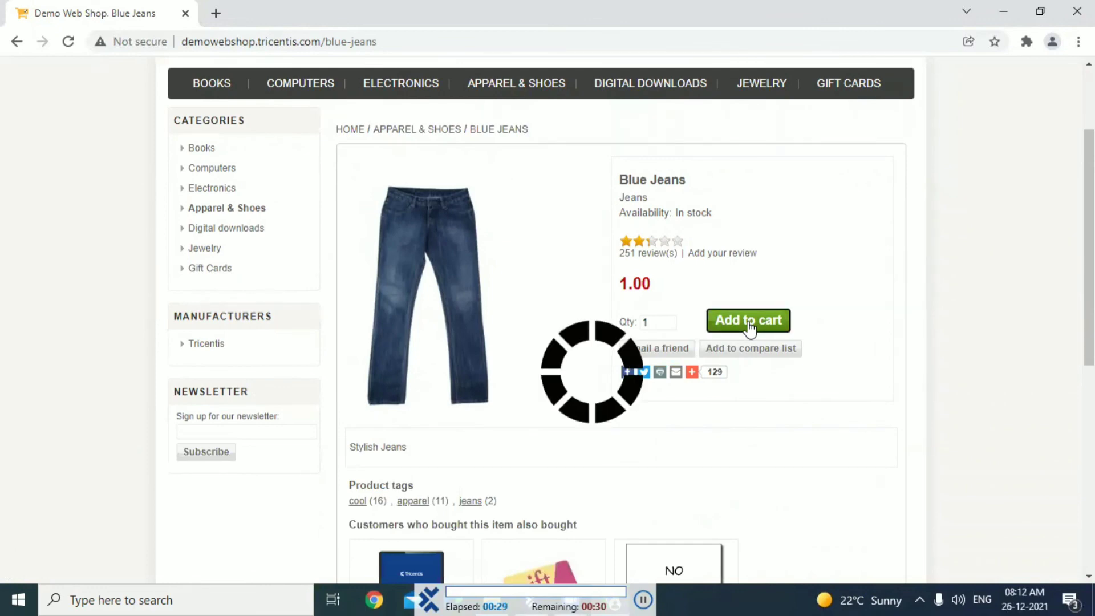
Open the shopping cart, agree with the terms of service and proceed to checkout
{"action": "scroll", "coordinate": [627, 100], "scroll_direction": "up", "scroll_amount": 2}
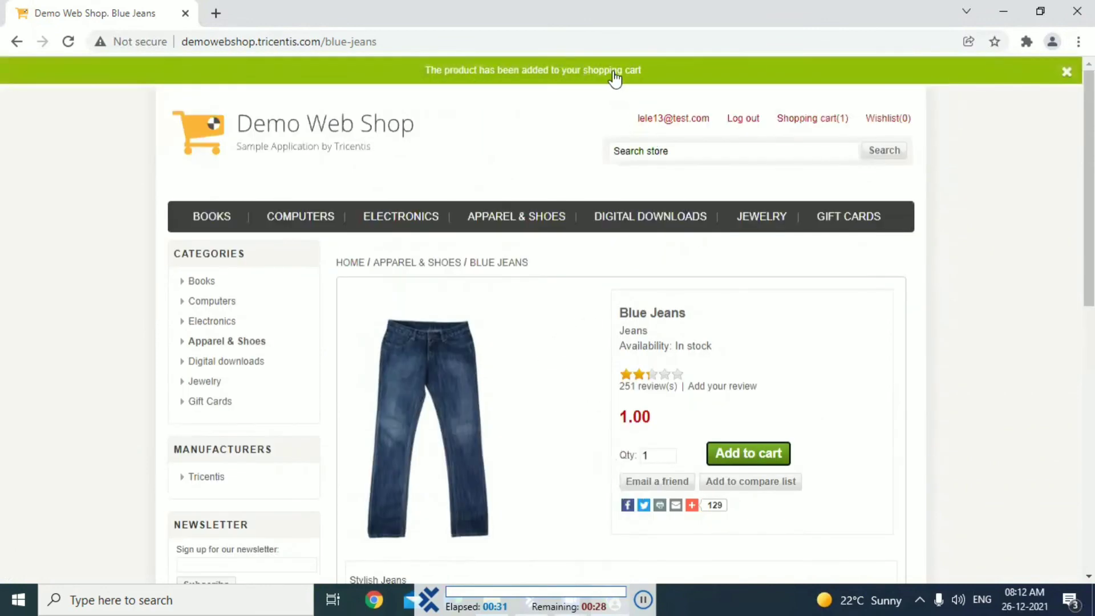
{"action": "left_click", "coordinate": [612, 73]}
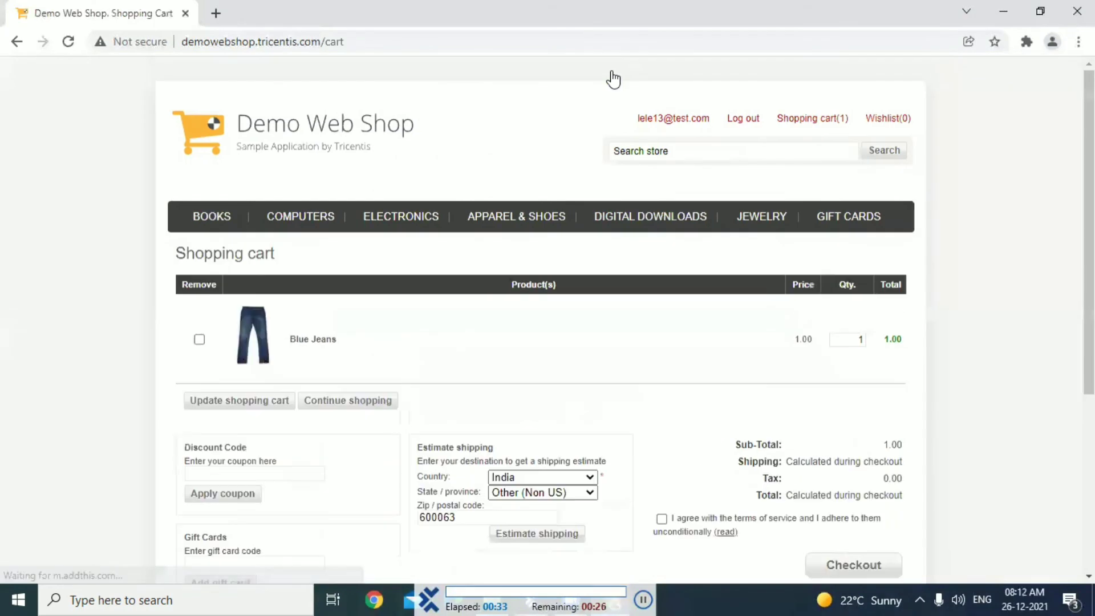
{"action": "scroll", "coordinate": [627, 228], "scroll_direction": "down", "scroll_amount": 4}
{"action": "left_click", "coordinate": [662, 274]}
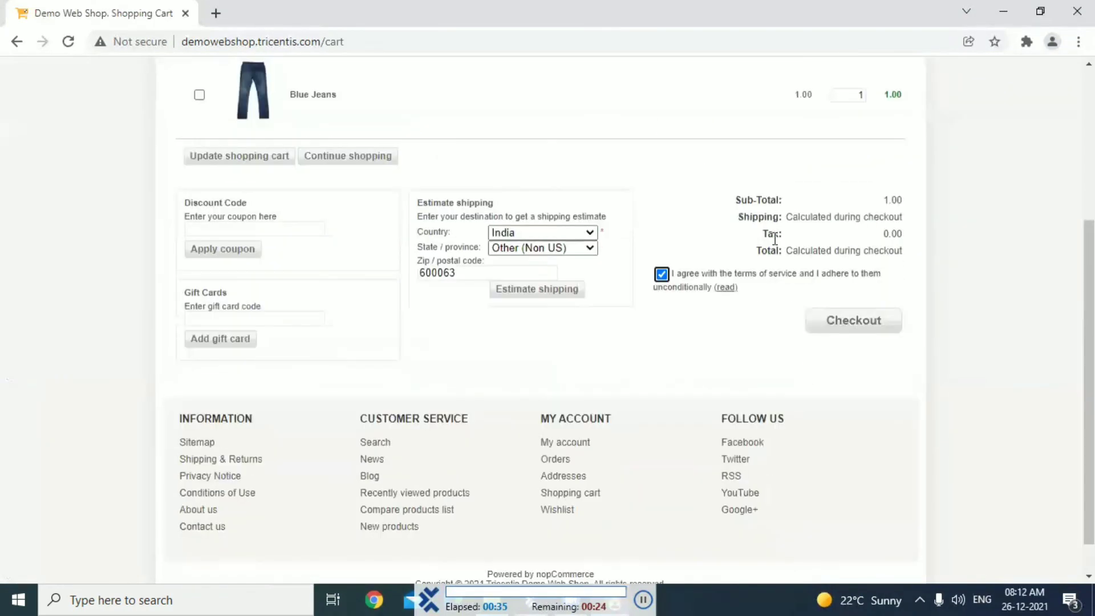
{"action": "left_click", "coordinate": [854, 322]}
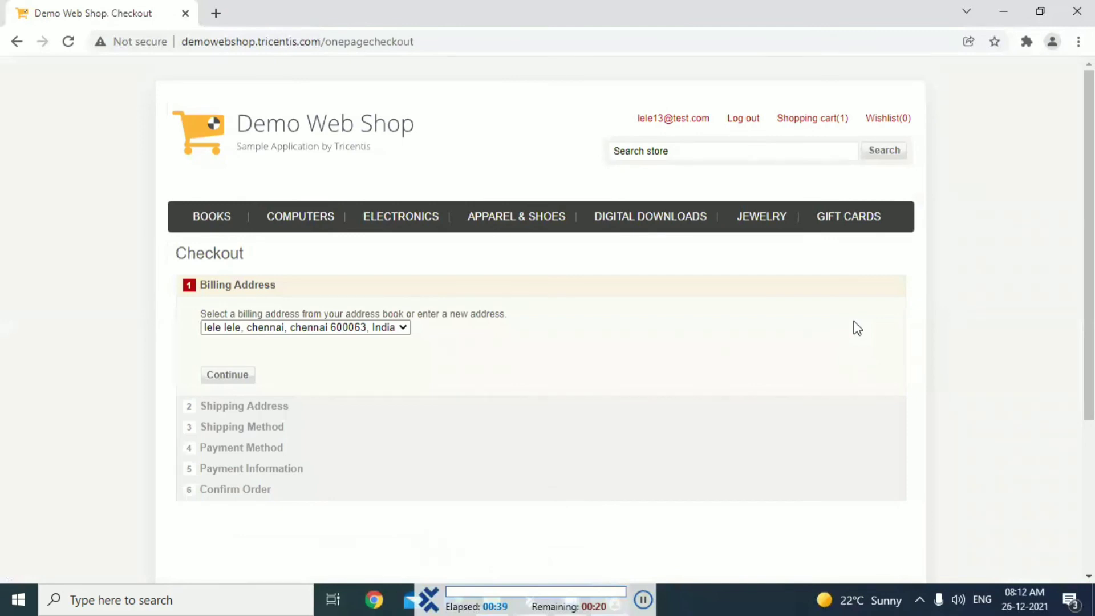
Accept the preselected billing address and shipping address in the checkout
{"action": "scroll", "coordinate": [854, 321], "scroll_direction": "down", "scroll_amount": 1}
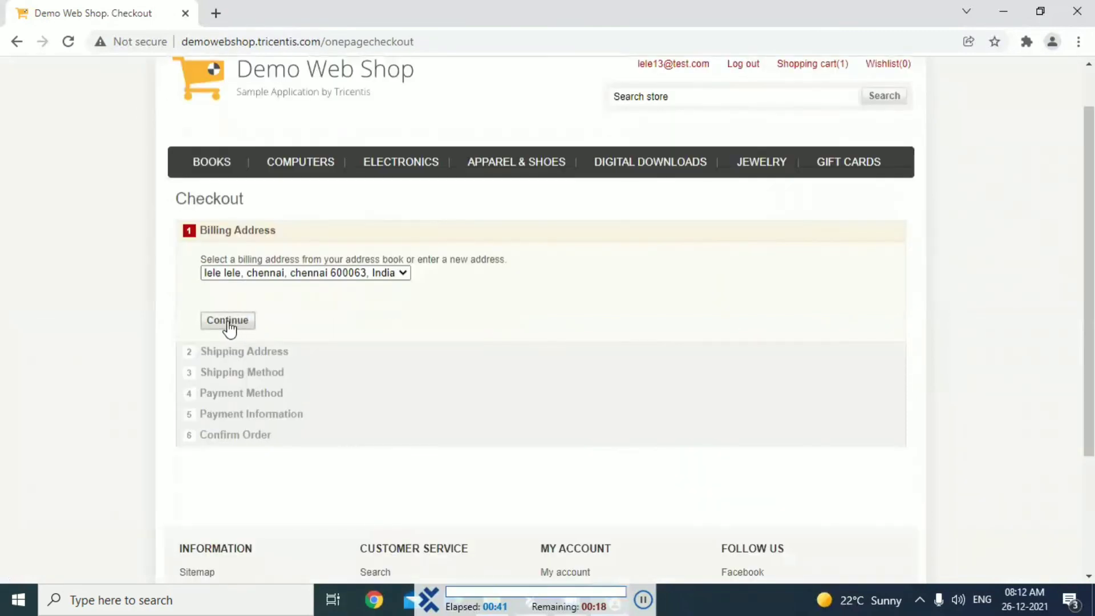
{"action": "left_click", "coordinate": [228, 321]}
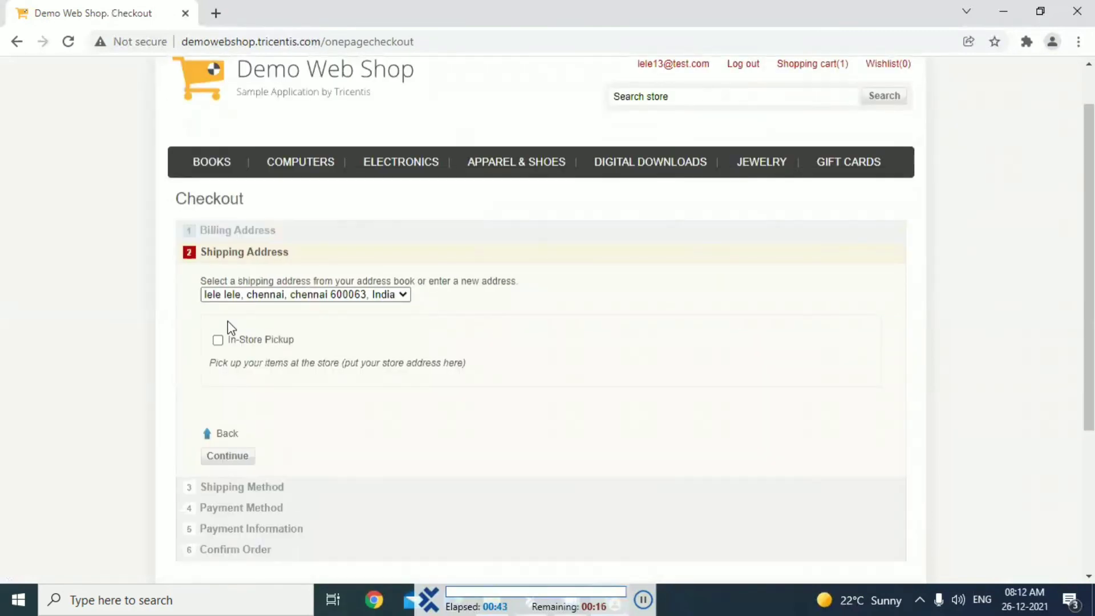
{"action": "scroll", "coordinate": [231, 327], "scroll_direction": "down", "scroll_amount": 2}
{"action": "left_click", "coordinate": [227, 325]}
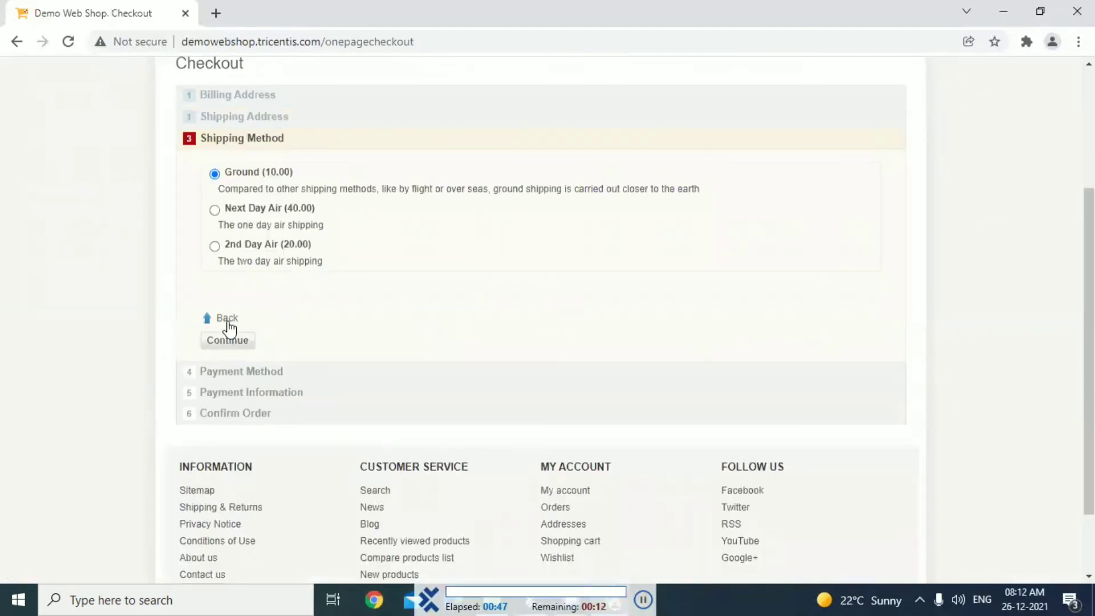
Continue the checkout with Ground shipping and Cash On Delivery (COD) as the payment method
{"action": "scroll", "coordinate": [224, 321], "scroll_direction": "up", "scroll_amount": 3}
{"action": "scroll", "coordinate": [220, 325], "scroll_direction": "down", "scroll_amount": 3}
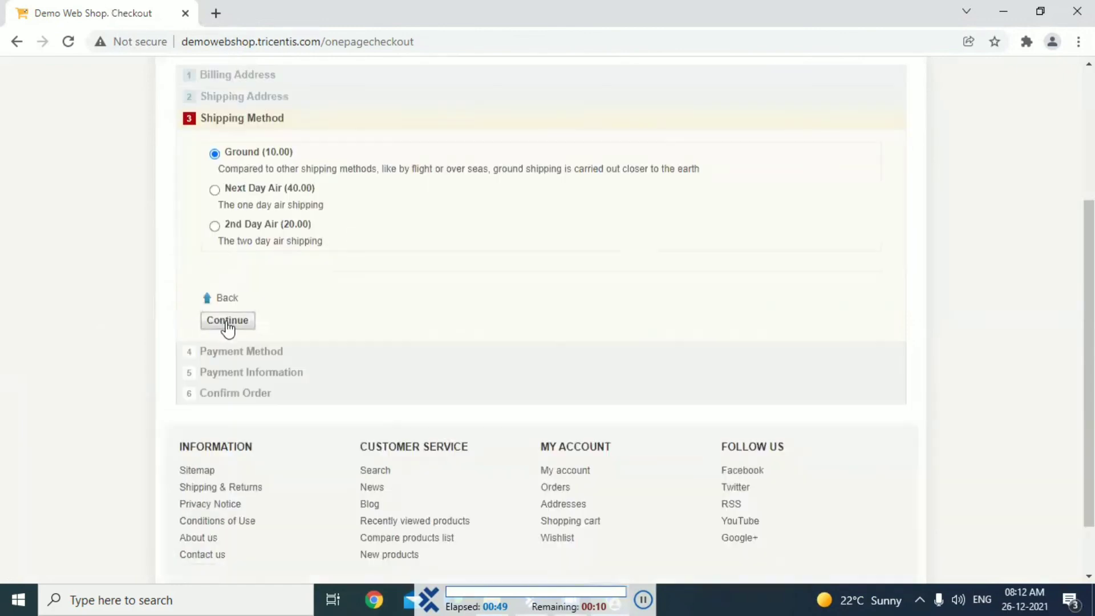
{"action": "left_click", "coordinate": [228, 321]}
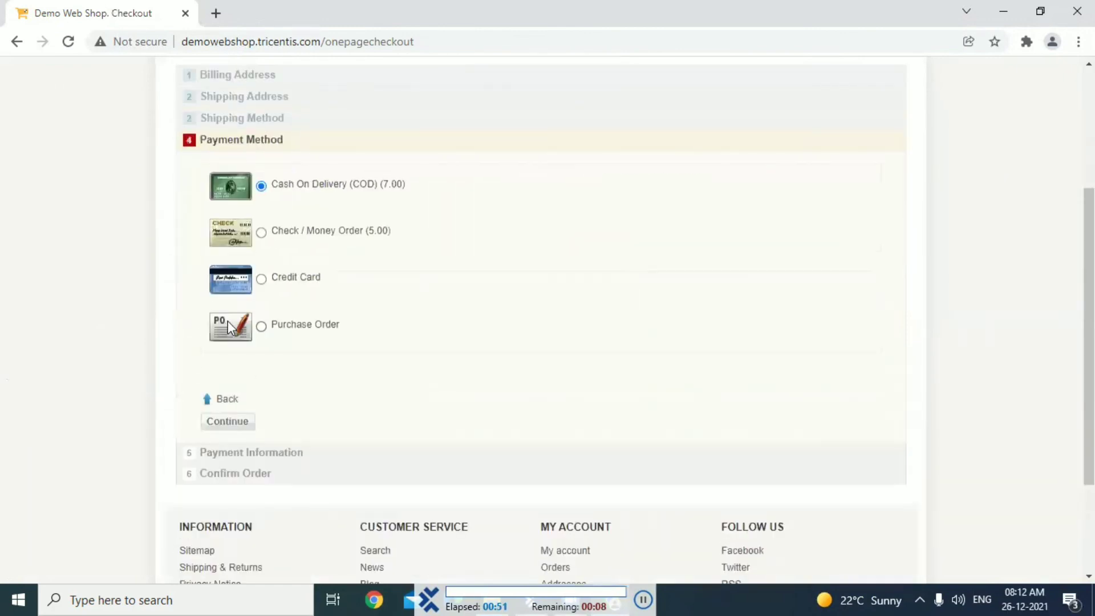
{"action": "scroll", "coordinate": [228, 320], "scroll_direction": "up", "scroll_amount": 2}
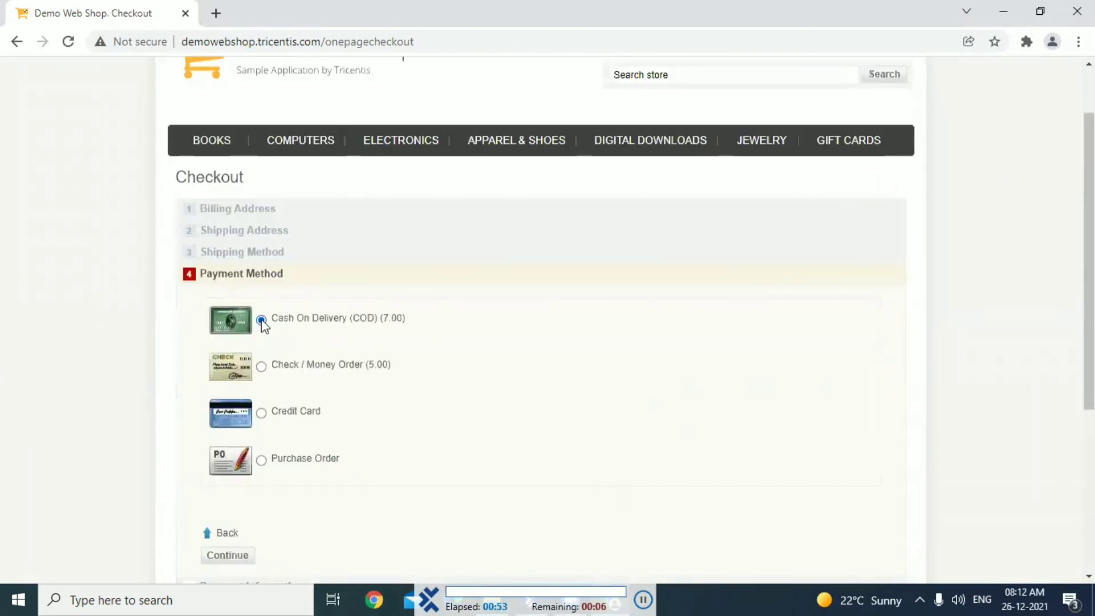
{"action": "scroll", "coordinate": [263, 325], "scroll_direction": "down", "scroll_amount": 4}
{"action": "left_click", "coordinate": [228, 321]}
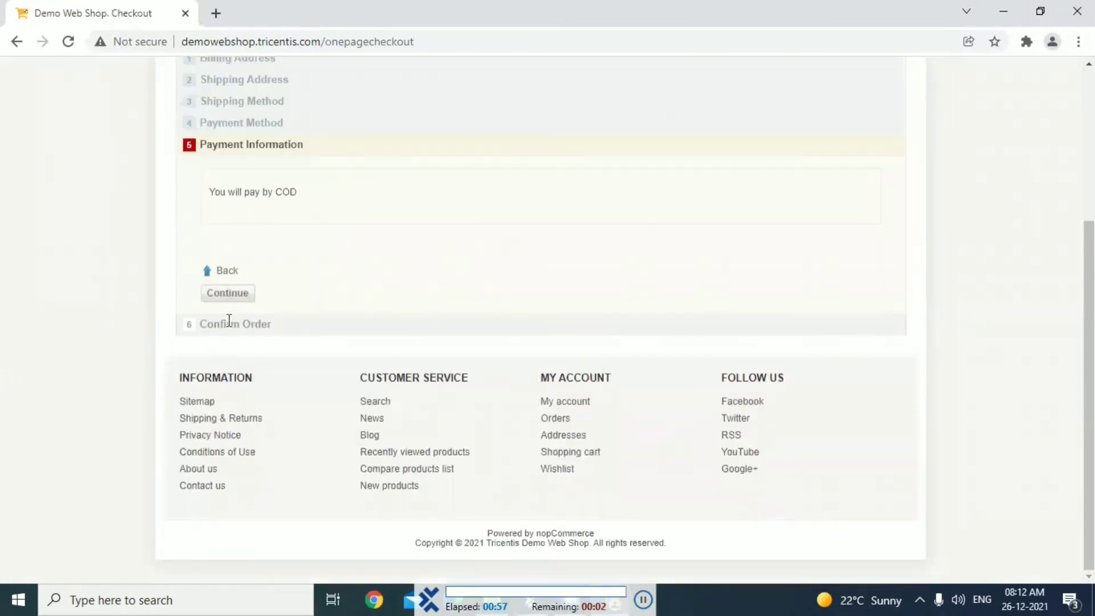
Accept the payment information to confirm the Blue Jeans order and log out of the Demo Web Shop
{"action": "scroll", "coordinate": [229, 320], "scroll_direction": "up", "scroll_amount": 1}
{"action": "left_click", "coordinate": [229, 320]}
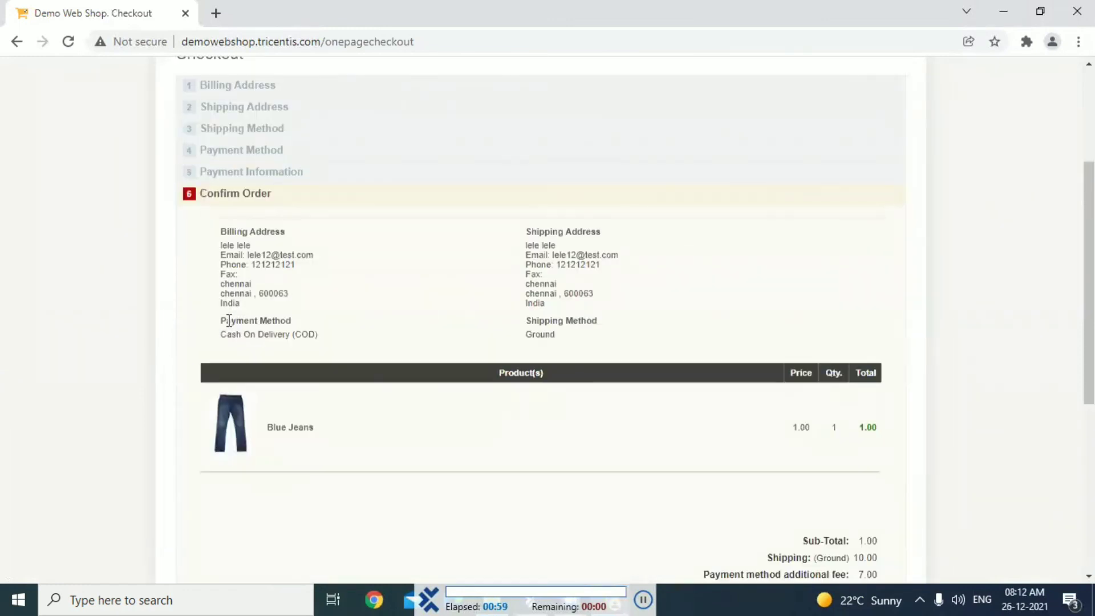
{"action": "scroll", "coordinate": [229, 321], "scroll_direction": "down", "scroll_amount": 5}
{"action": "left_click", "coordinate": [227, 323]}
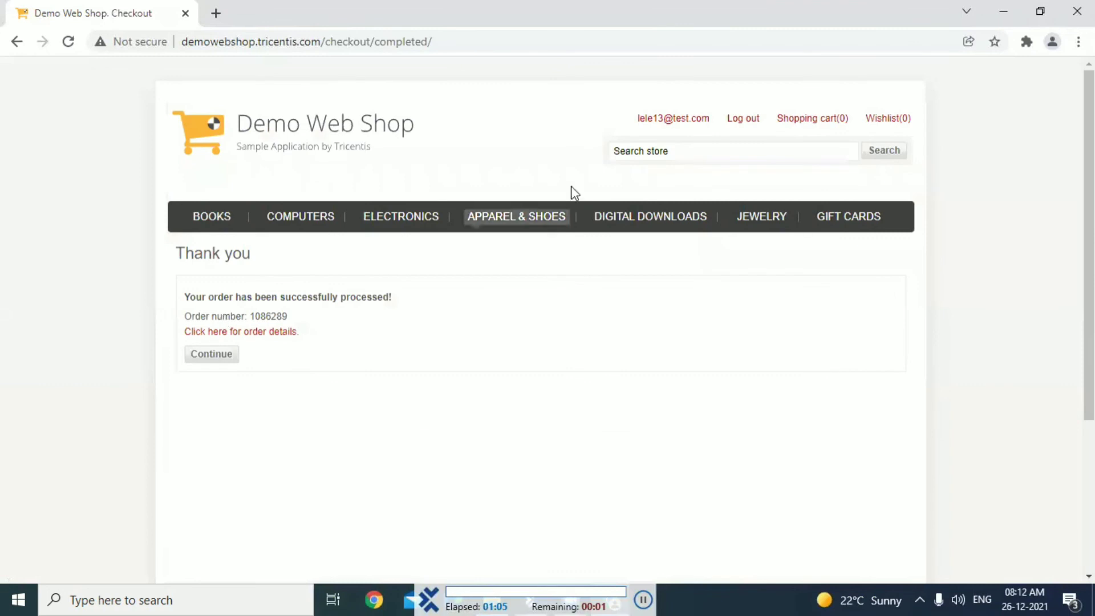
{"action": "left_click", "coordinate": [741, 122]}
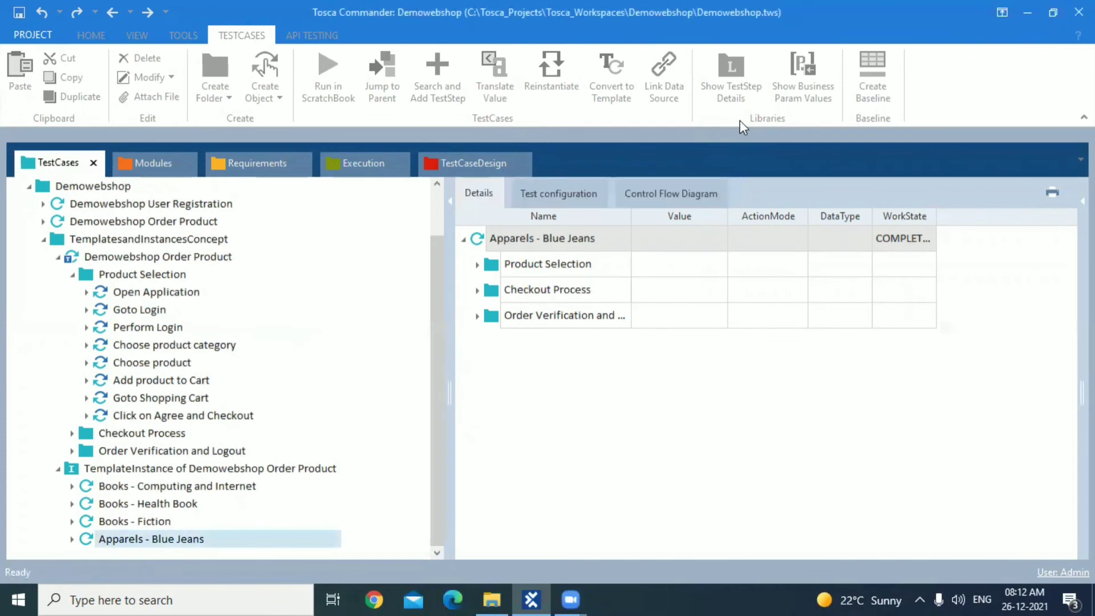
Return to the test cases after the run and open the Order Product sheet in TestCaseDesign
{"action": "left_click", "coordinate": [524, 331]}
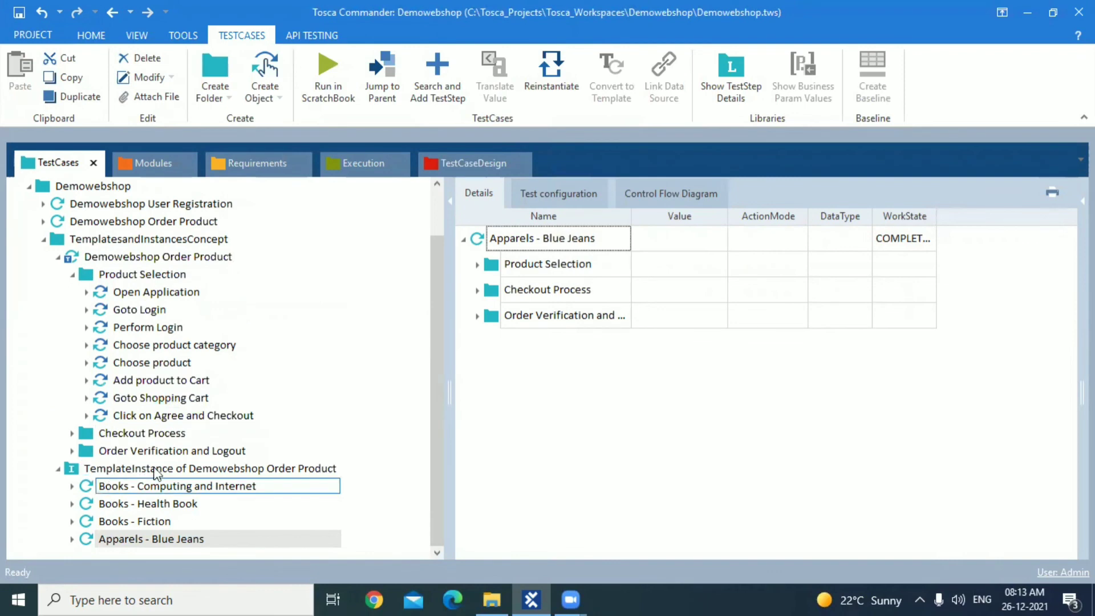
{"action": "left_click", "coordinate": [447, 169]}
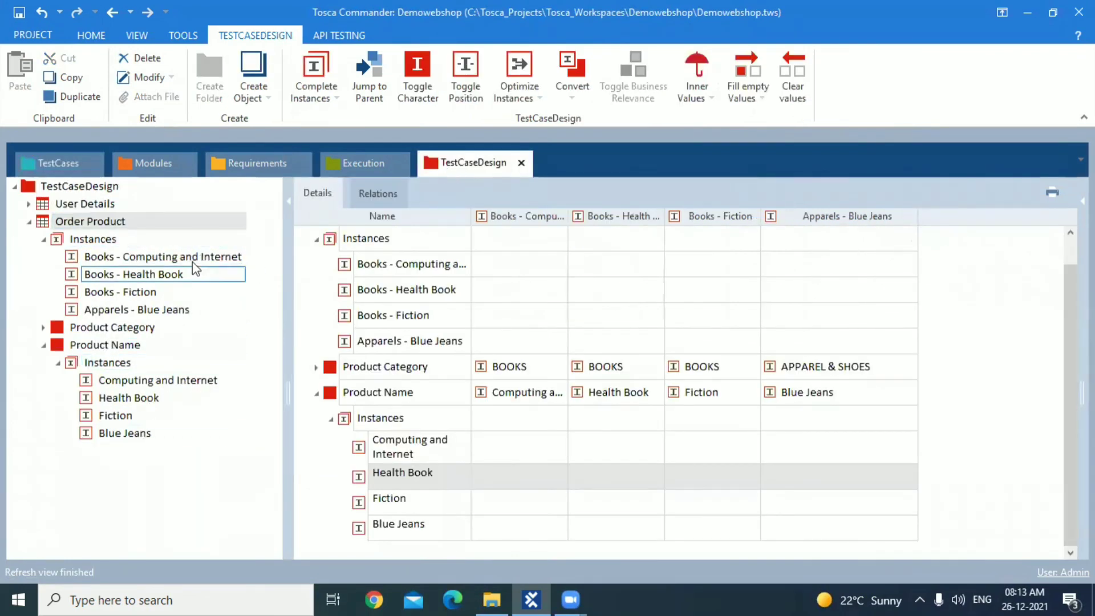